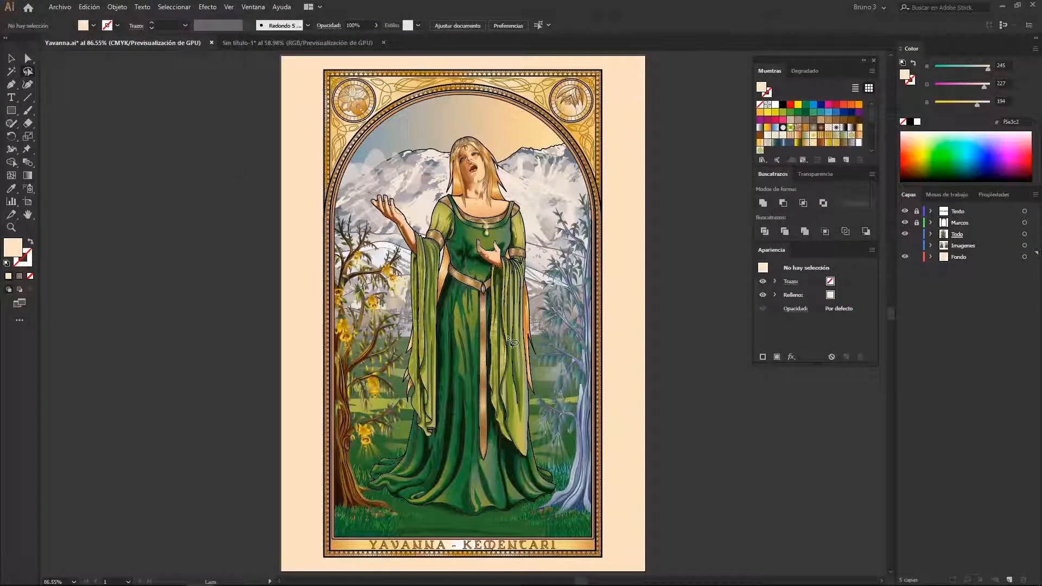
Check the illustration's underlying paths in outline mode and return to the colour preview
key("a")
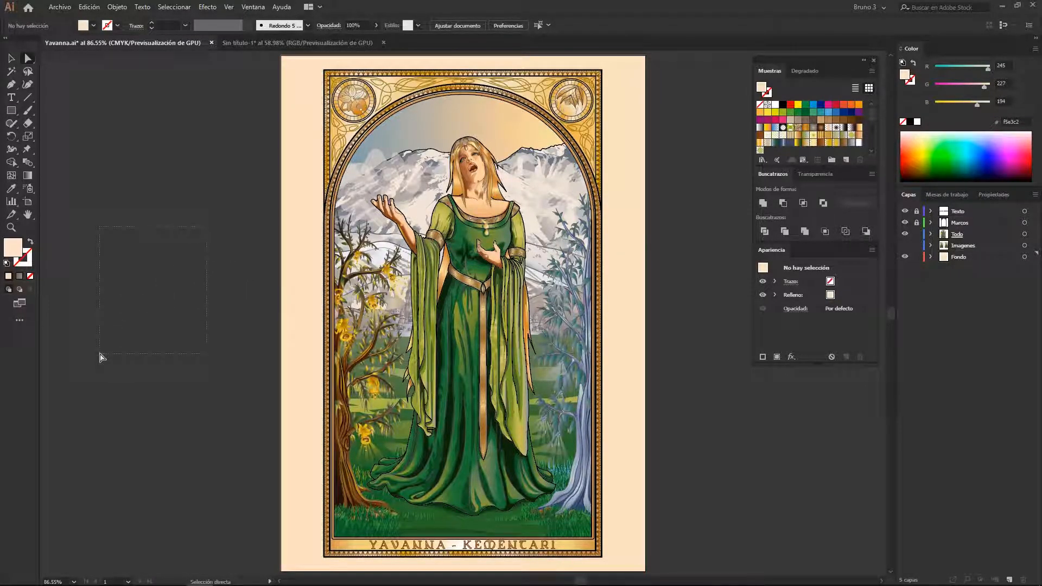
key("v")
mouse_move(655, 300)
left_mouse_down()
mouse_move(639, 296)
mouse_move(663, 279)
left_mouse_up()
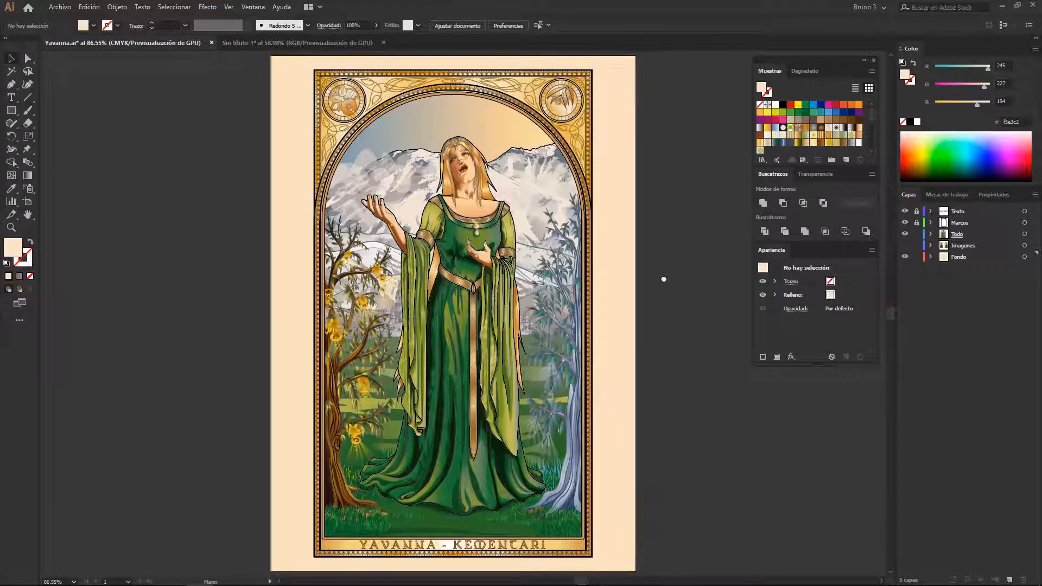
key("ctrl+y")
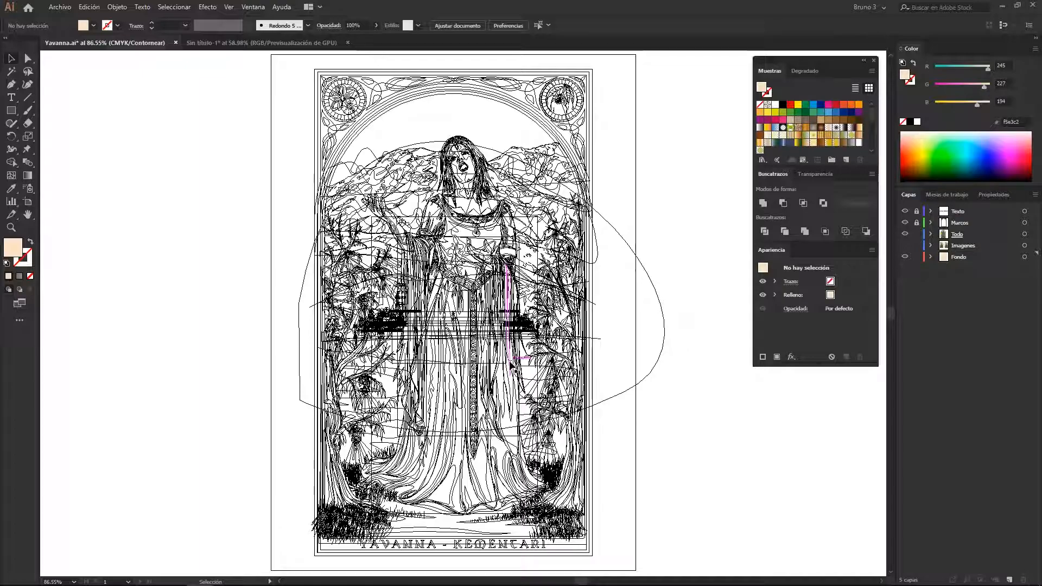
key("ctrl+y")
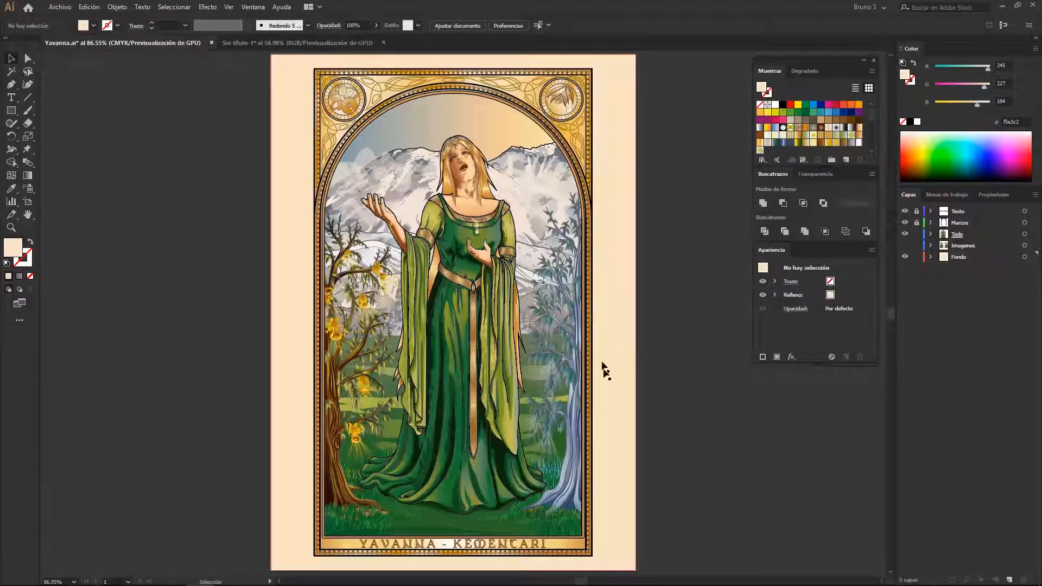
Examine the small castle in the background between the woman's sleeve and the blue tree
scroll(534, 322, "up", 2)
scroll(534, 322, "up", 6)
left_click_drag(508, 314, 445, 367)
scroll(442, 345, "down", 3)
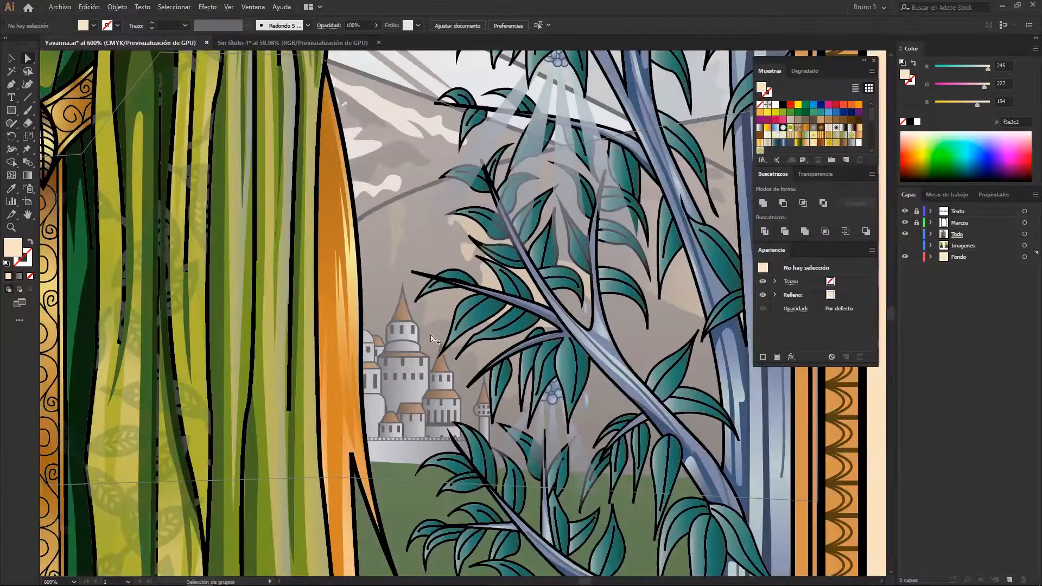
left_click_drag(420, 283, 423, 318)
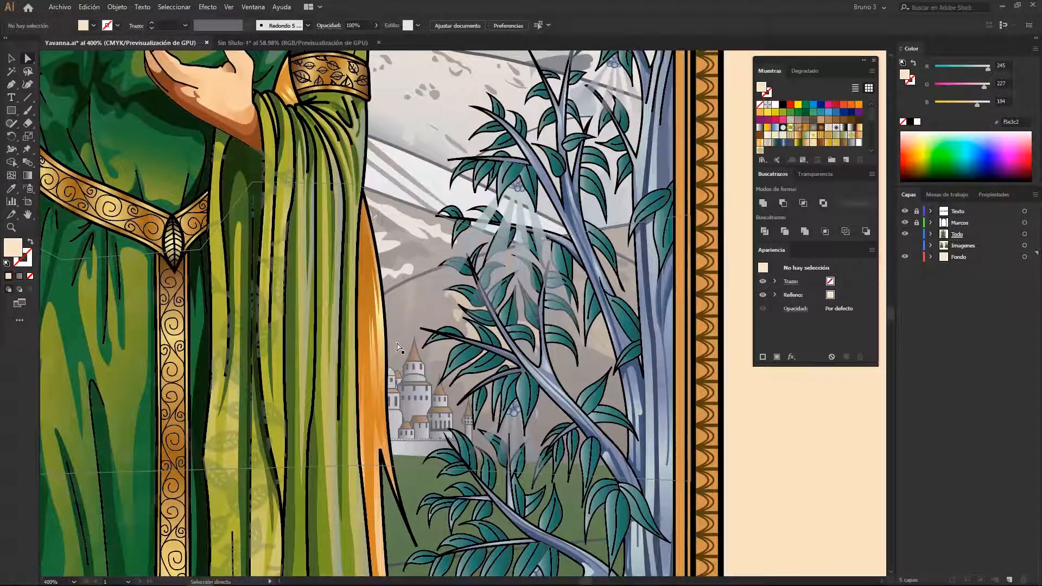
scroll(401, 342, "up", 4)
scroll(429, 325, "down", 2)
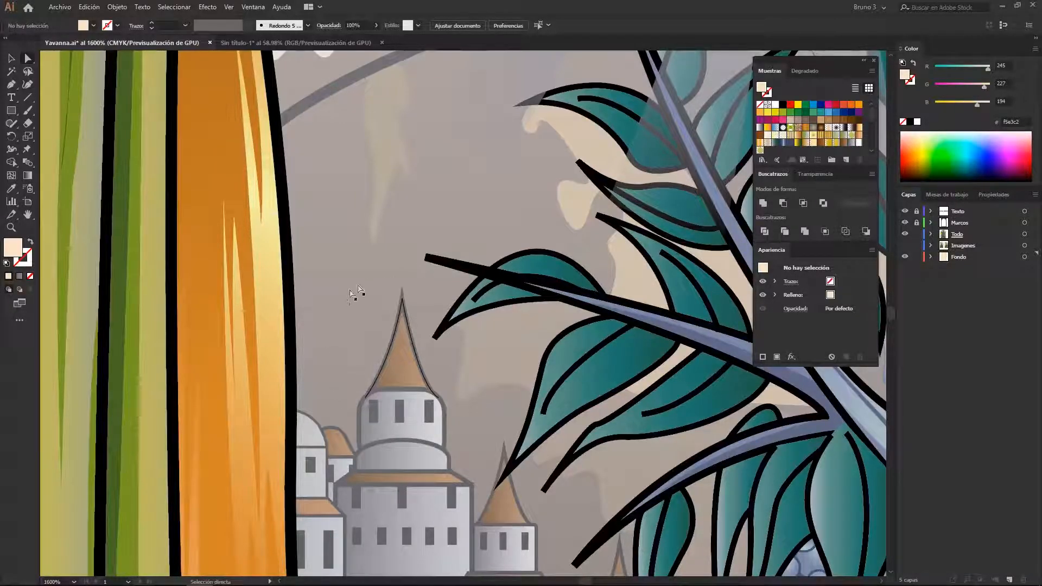
scroll(347, 363, "down", 4)
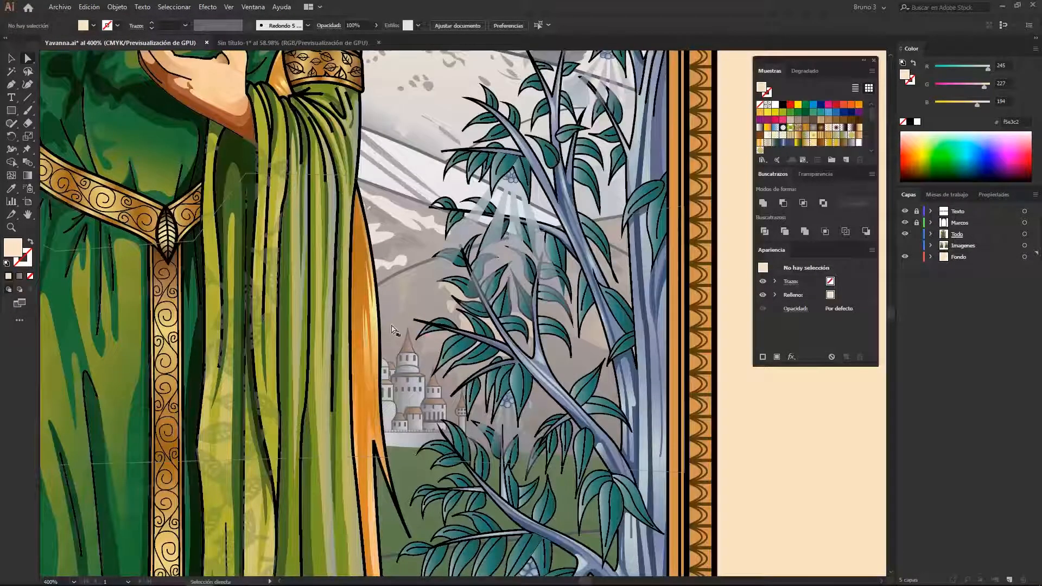
left_click(593, 368)
scroll(595, 375, "down", 3)
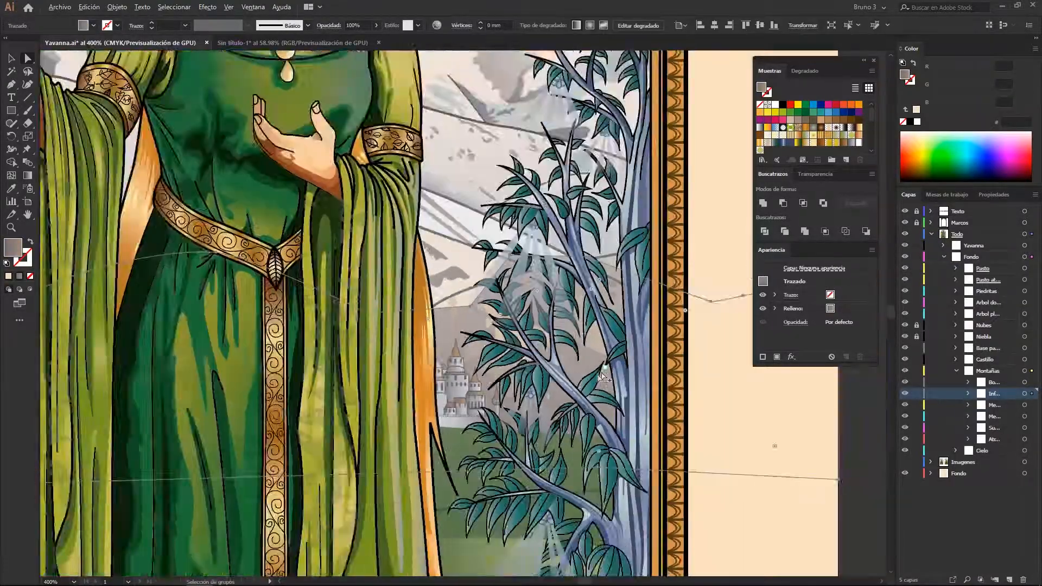
key("ctrl+z")
scroll(463, 386, "up", 2)
scroll(464, 386, "down", 2)
scroll(498, 399, "down", 2)
scroll(622, 352, "up", 3)
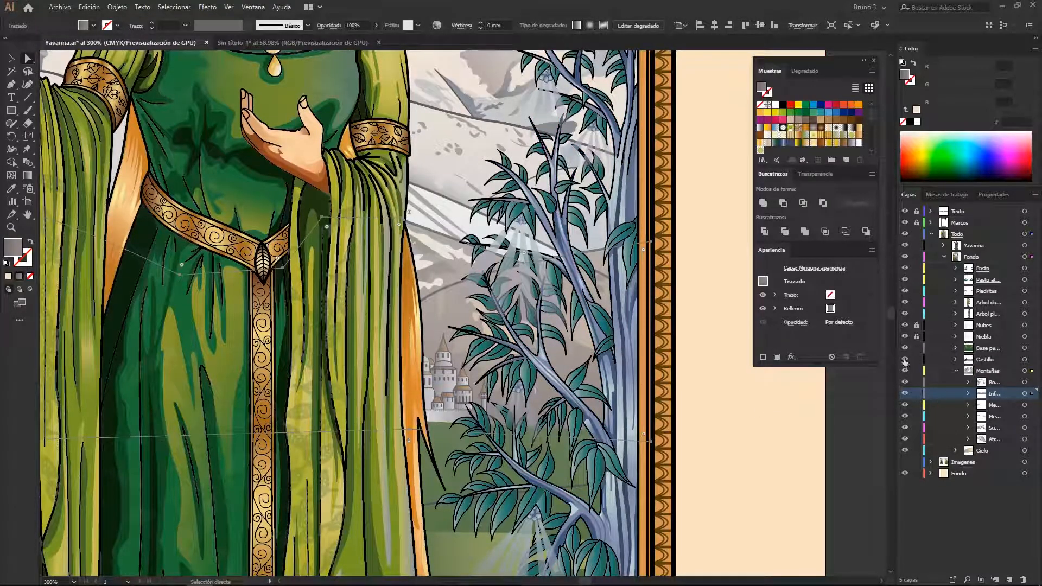
left_click(842, 436)
Select the anchor points of the tallest castle tower's upper section, including its roof and windows, with the Lasso tool
left_click_drag(478, 340, 507, 351)
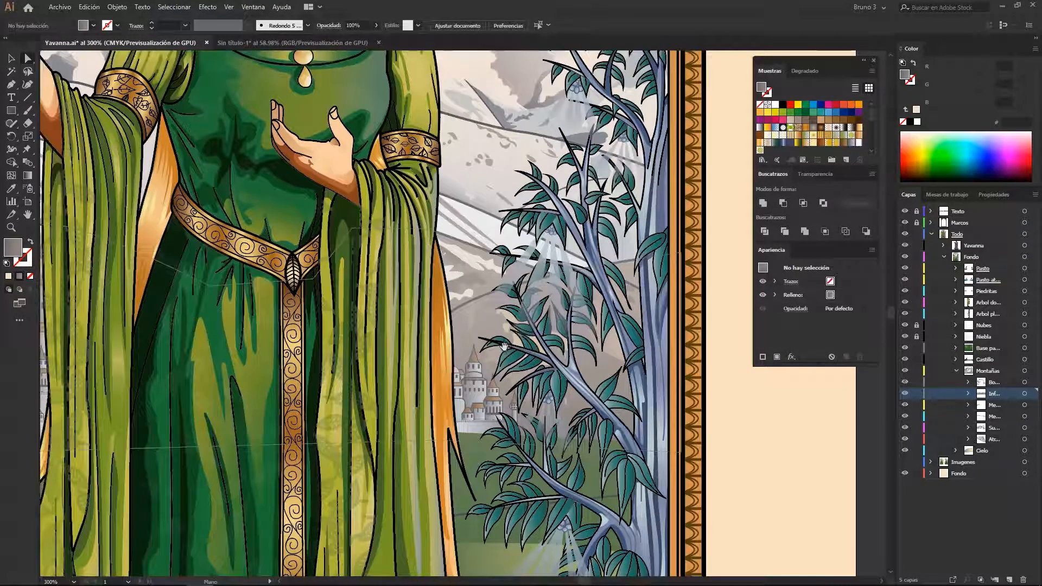
scroll(484, 378, "up", 6)
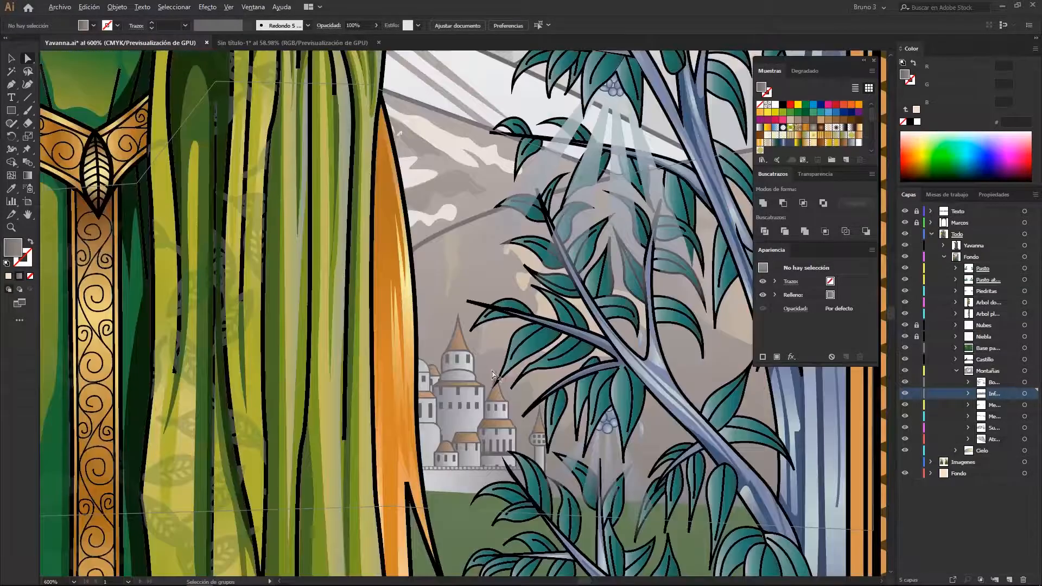
left_click_drag(472, 345, 489, 385)
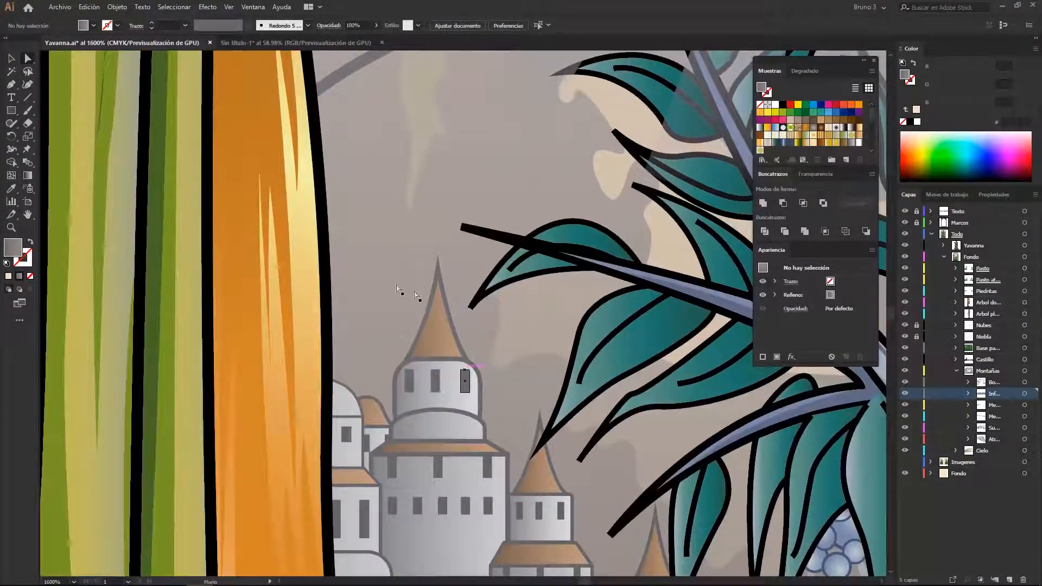
key("q")
mouse_move(399, 287)
left_mouse_down()
mouse_move(408, 295)
mouse_move(395, 276)
mouse_move(423, 273)
left_mouse_up()
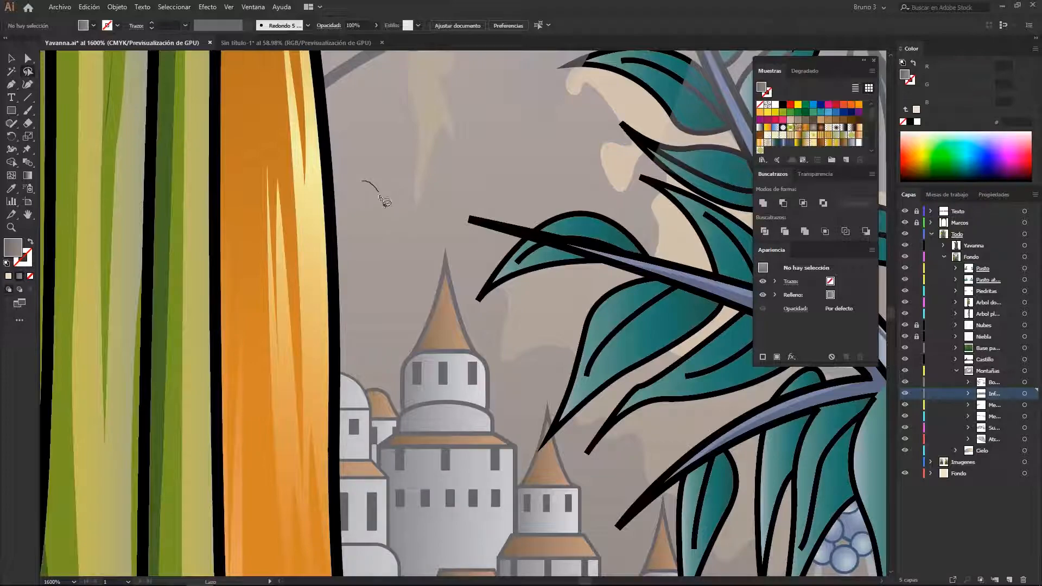
mouse_move(389, 267)
left_mouse_down()
mouse_move(415, 292)
mouse_move(420, 182)
mouse_move(408, 162)
mouse_move(372, 317)
mouse_move(394, 311)
mouse_move(402, 289)
mouse_move(400, 223)
mouse_move(383, 262)
mouse_move(390, 322)
mouse_move(373, 336)
mouse_move(370, 227)
left_mouse_up()
scroll(458, 334, "up", 1)
left_click_drag(458, 332, 437, 317)
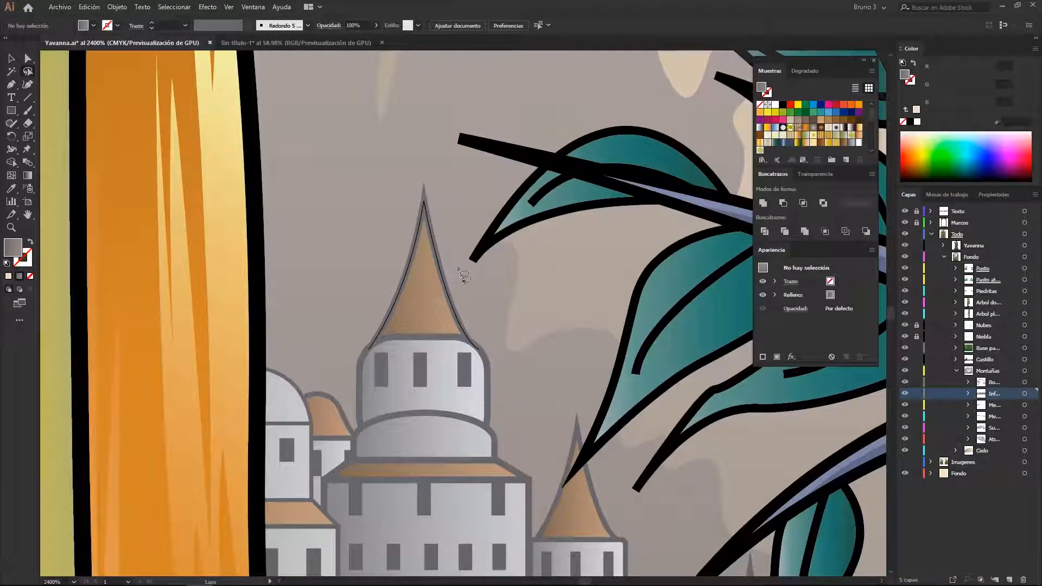
mouse_move(384, 222)
left_mouse_down()
mouse_move(409, 170)
mouse_move(444, 183)
left_mouse_up()
mouse_move(516, 392)
left_mouse_down()
mouse_move(489, 399)
mouse_move(444, 400)
left_mouse_up()
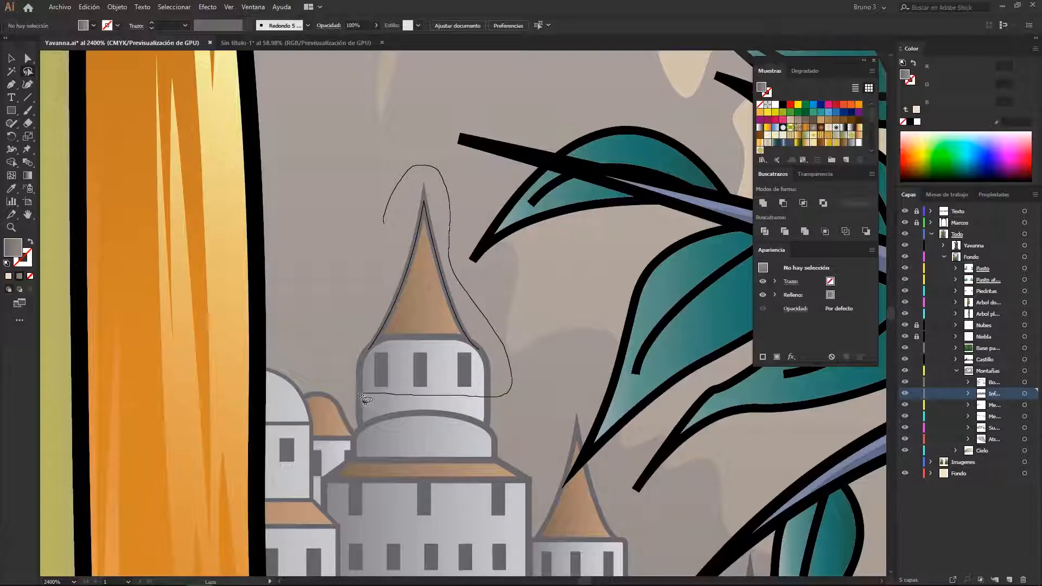
left_click_drag(335, 360, 375, 260)
left_click_drag(387, 223, 386, 223)
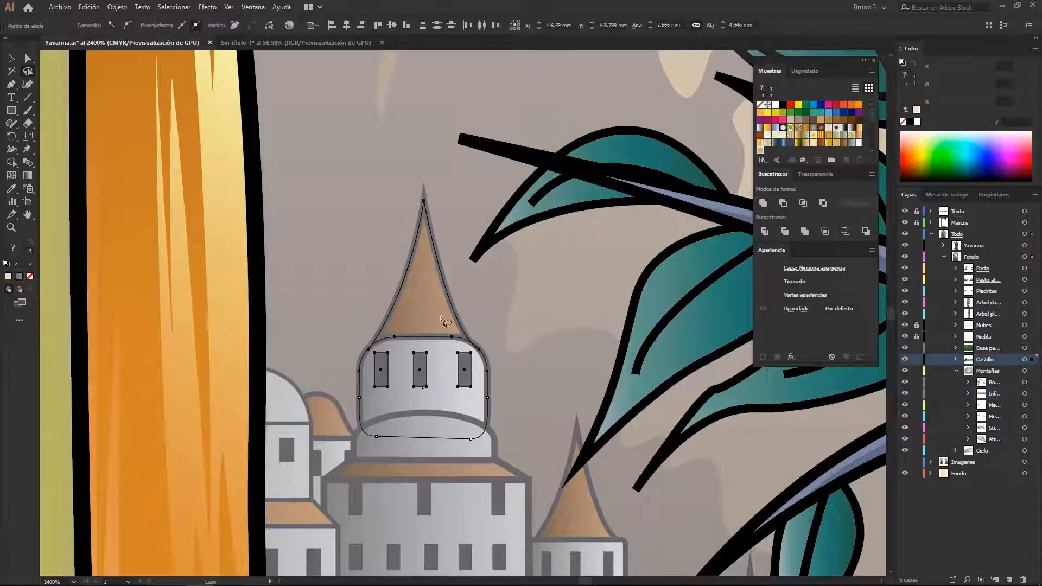
Try to move the selected tower points upward with the Direct Selection tool and undo the changes
scroll(455, 331, "down", 1)
key("a")
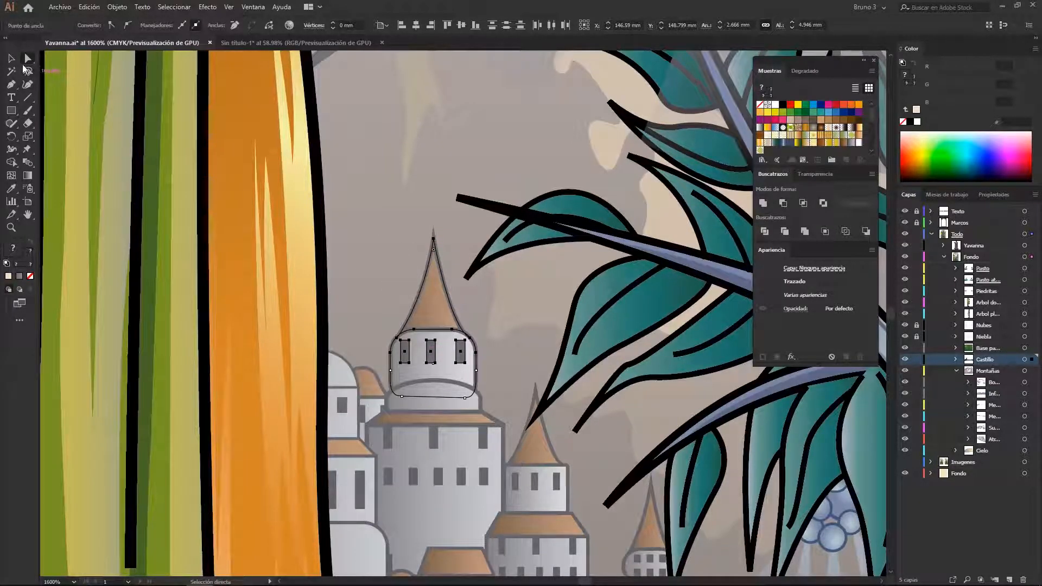
left_click_drag(434, 233, 434, 191)
scroll(492, 348, "down", 2)
scroll(492, 348, "up", 2)
key("ctrl+z")
scroll(494, 350, "down", 3)
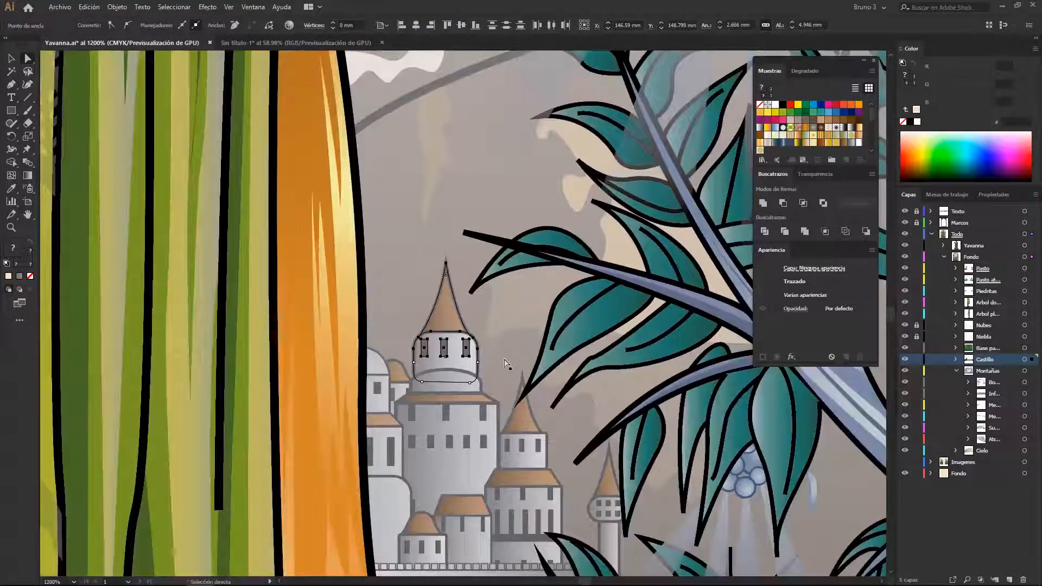
left_click_drag(509, 357, 540, 306)
scroll(527, 337, "down", 2)
key("ctrl+z")
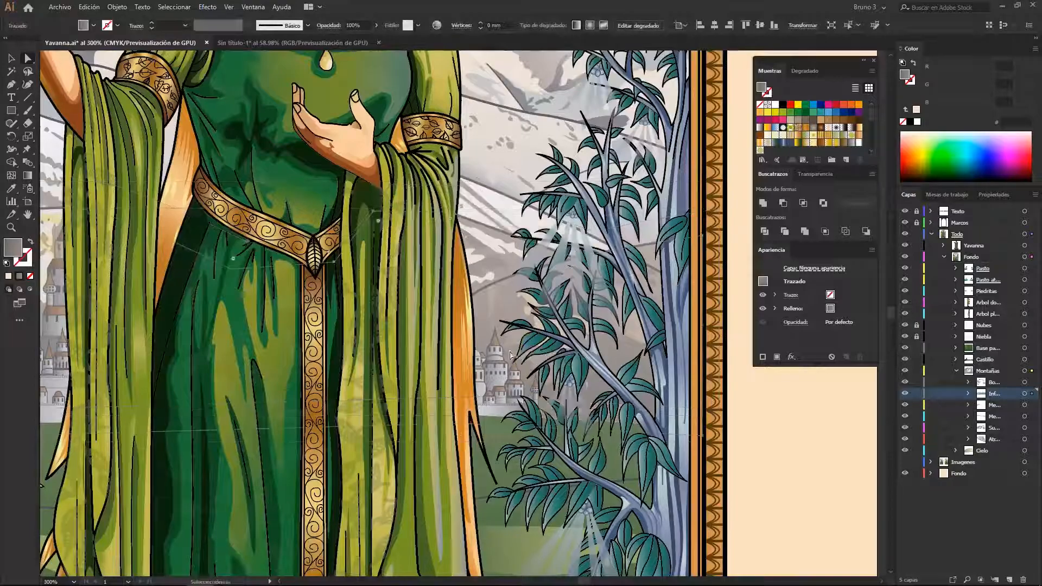
Clear the mountain path selection by circling empty space beside the castle tower with the Lasso tool
scroll(518, 332, "up", 2)
scroll(510, 240, "up", 3)
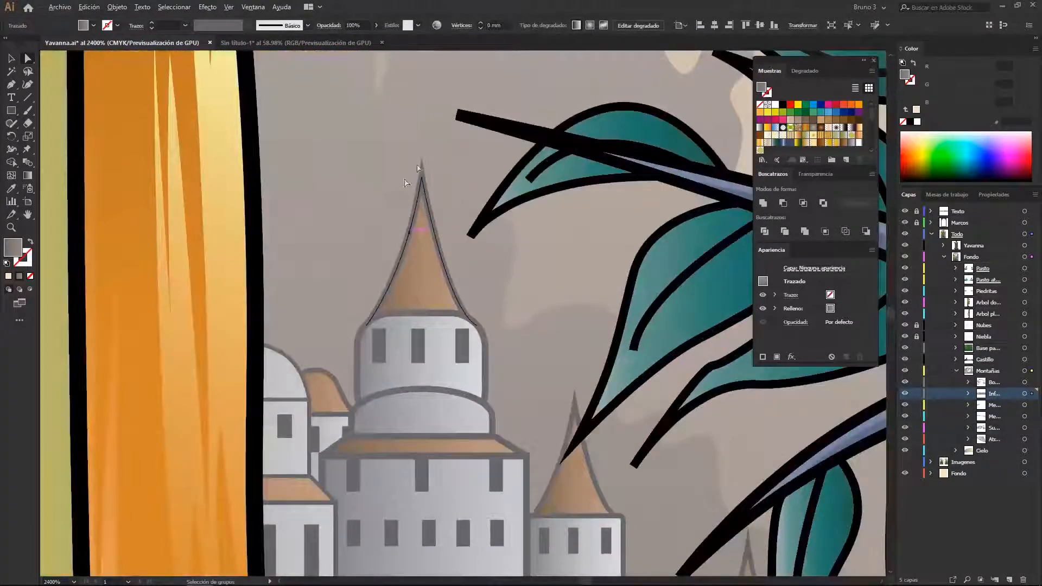
key("q")
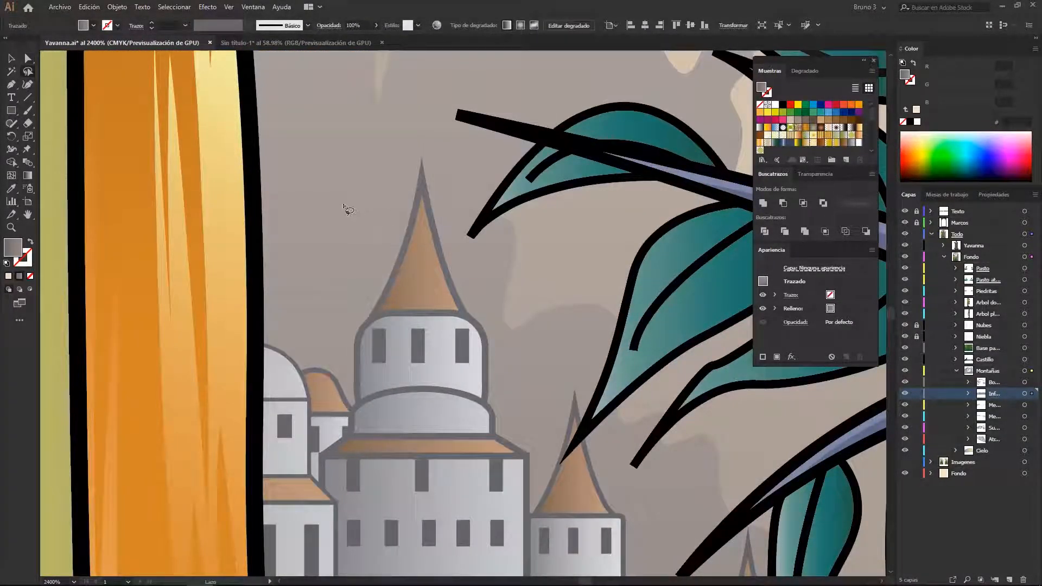
left_click_drag(333, 177, 363, 235)
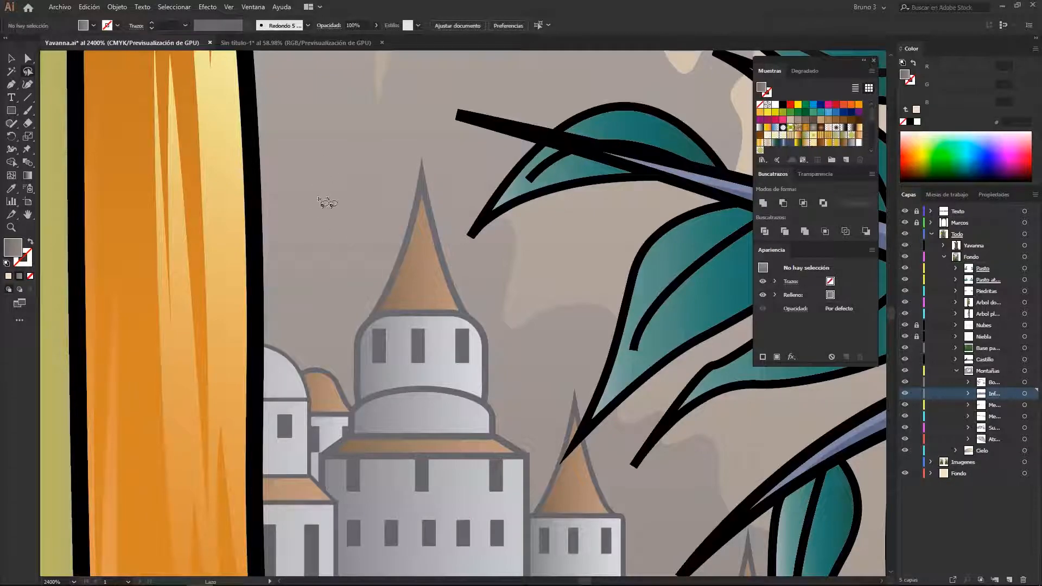
left_click_drag(294, 178, 296, 180)
mouse_move(310, 182)
left_mouse_down()
mouse_move(361, 194)
mouse_move(315, 188)
mouse_move(348, 187)
left_mouse_up()
scroll(412, 240, "down", 7)
key("a")
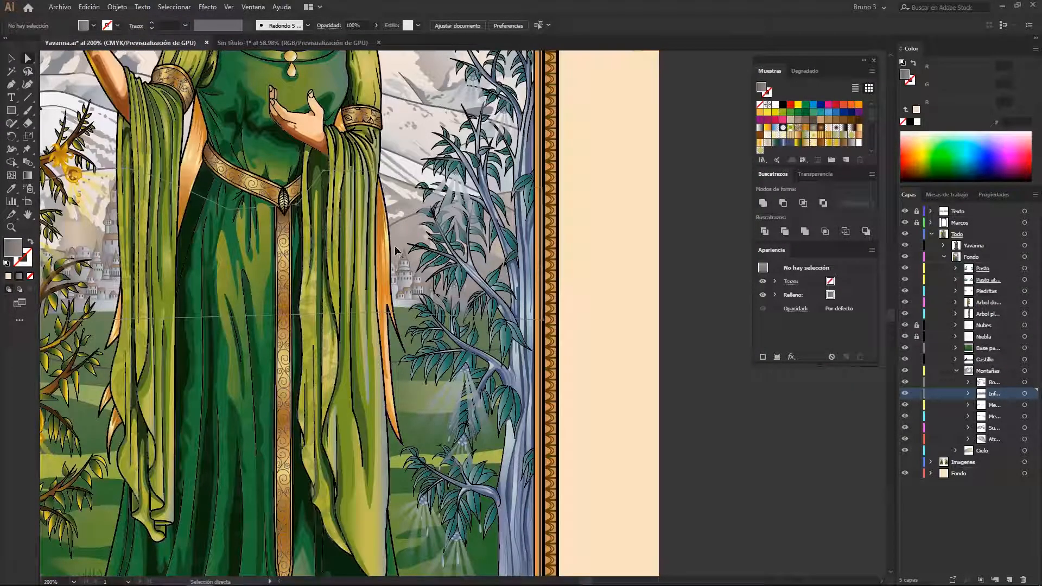
left_click(396, 251)
scroll(396, 251, "up", 5)
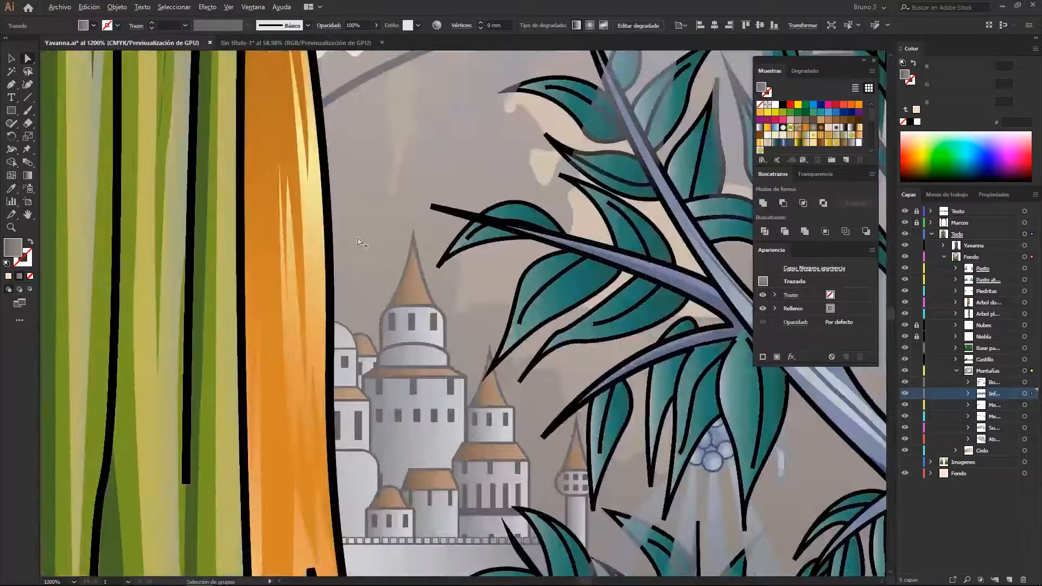
scroll(358, 243, "up", 2)
key("q")
scroll(380, 256, "down", 5)
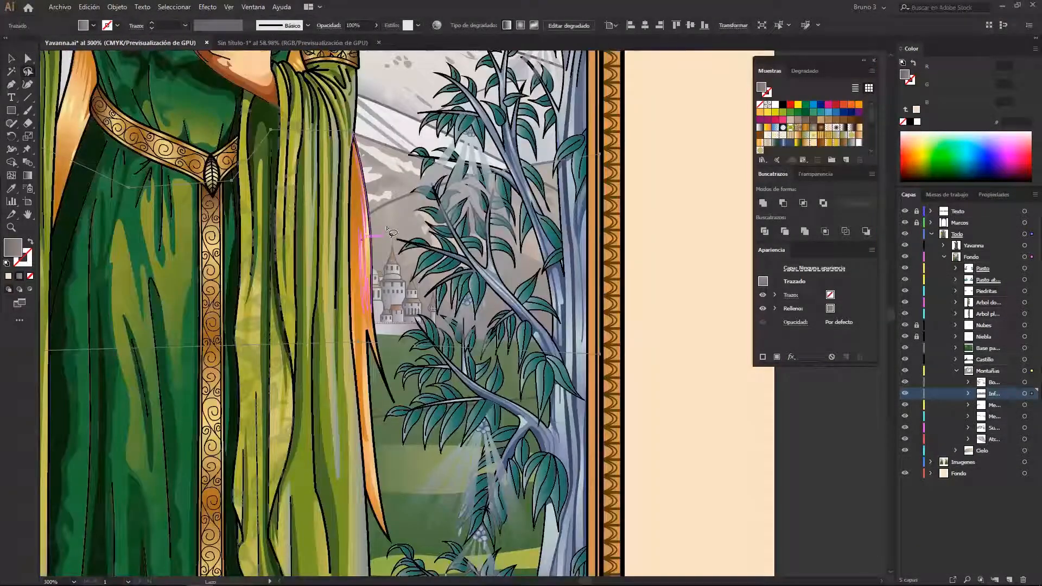
left_click(385, 247)
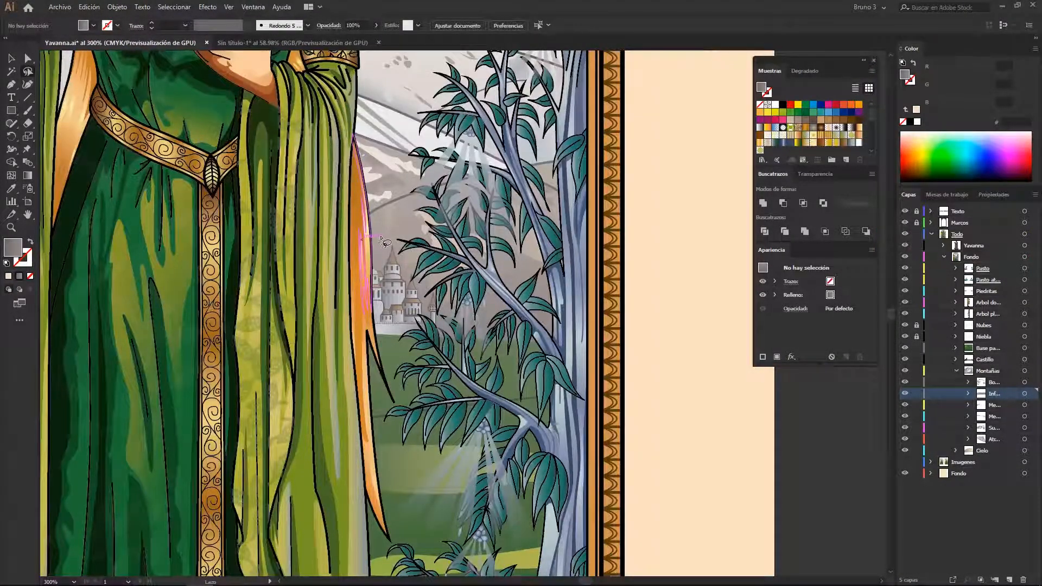
Lasso the upper part of the tallest castle tower to select its roof, wall and window points
scroll(377, 280, "up", 10)
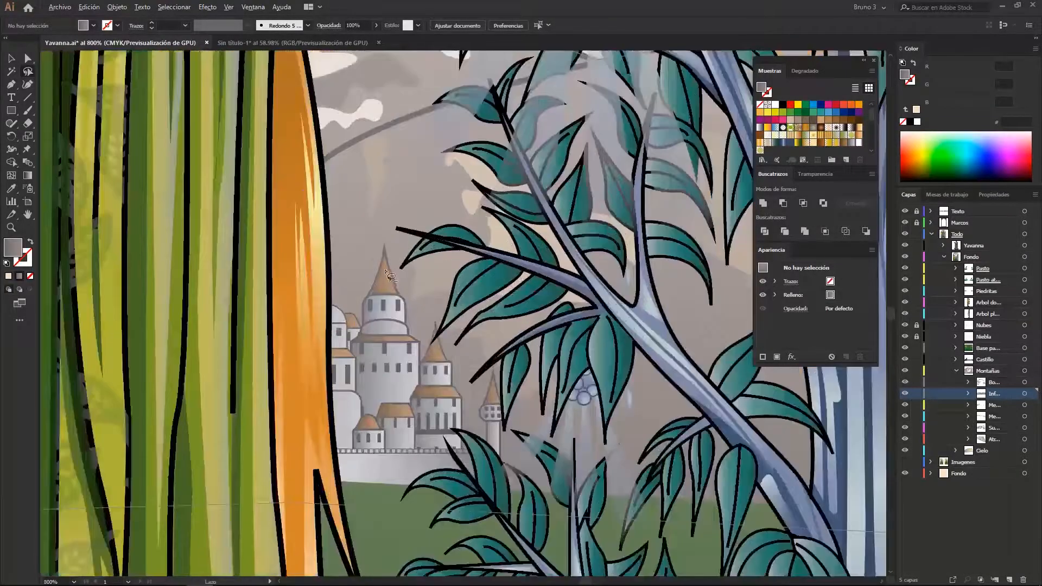
mouse_move(512, 404)
left_mouse_down()
mouse_move(445, 451)
mouse_move(356, 457)
mouse_move(265, 395)
mouse_move(309, 212)
left_mouse_up()
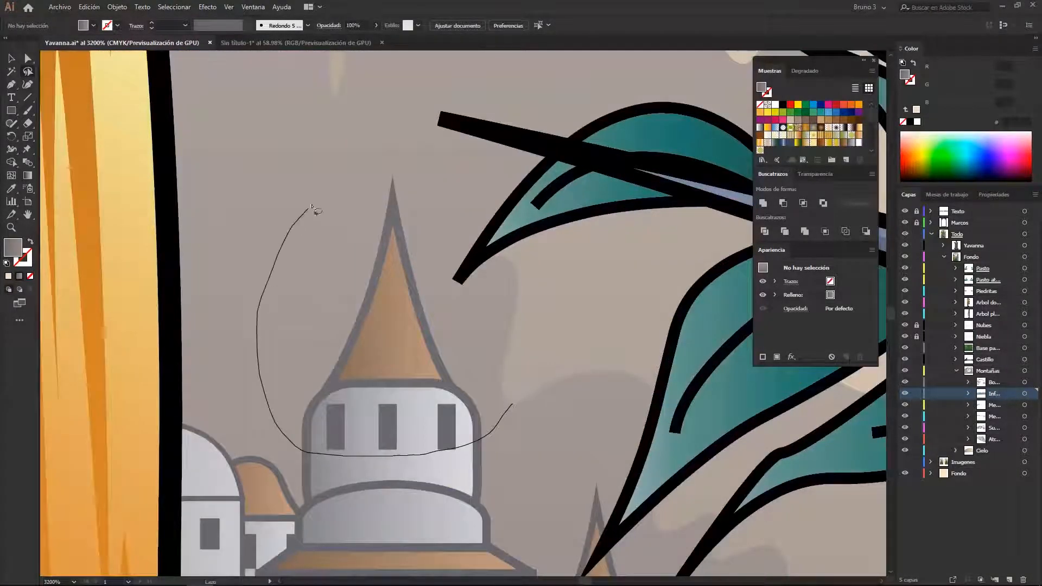
left_click_drag(495, 372, 512, 404)
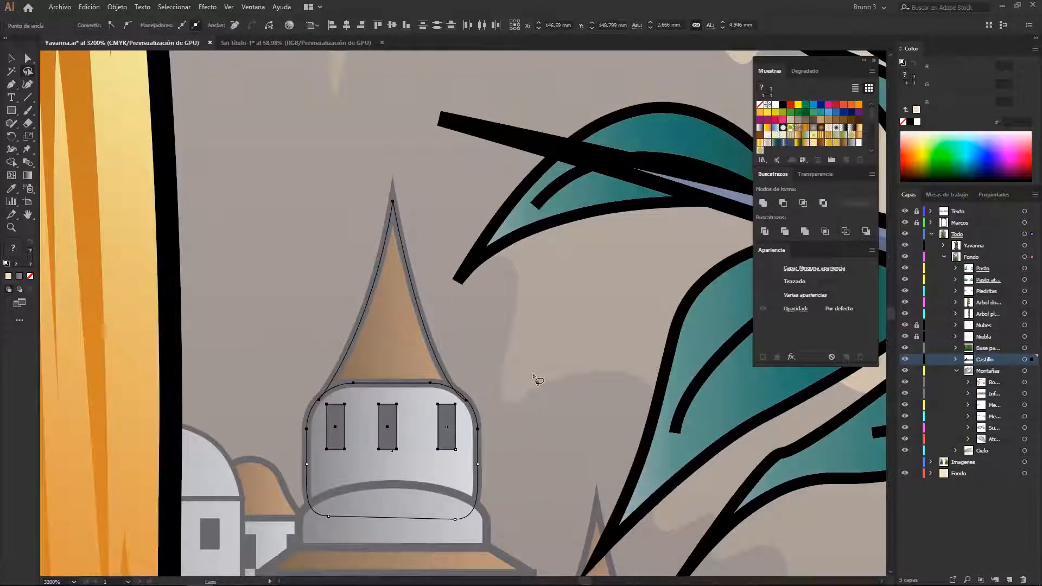
Clear the selection with the Direct Selection tool and bring the whole illustration back into view
key("a")
scroll(481, 353, "down", 15)
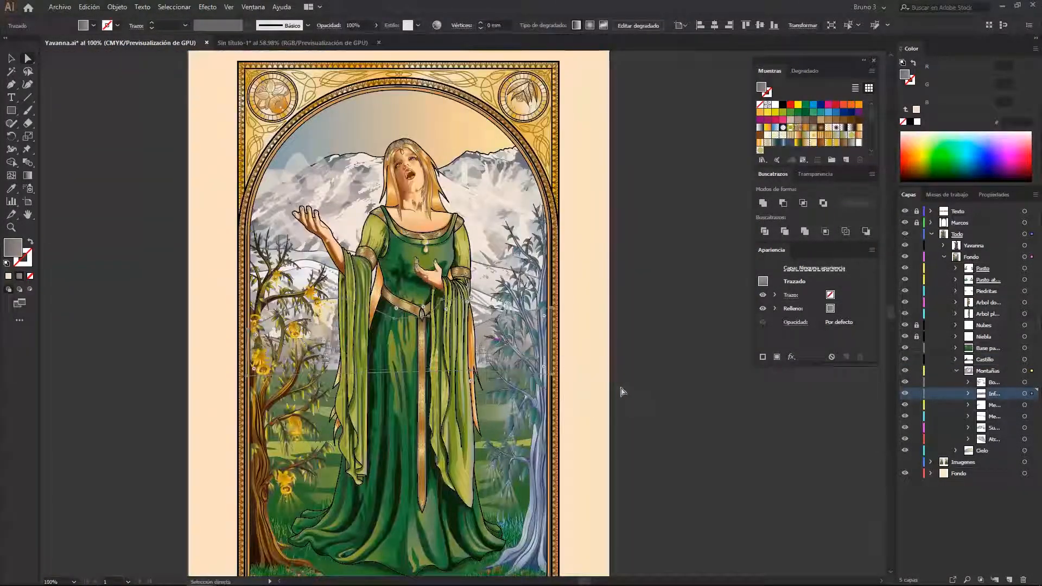
left_click(662, 382)
scroll(497, 311, "down", 1)
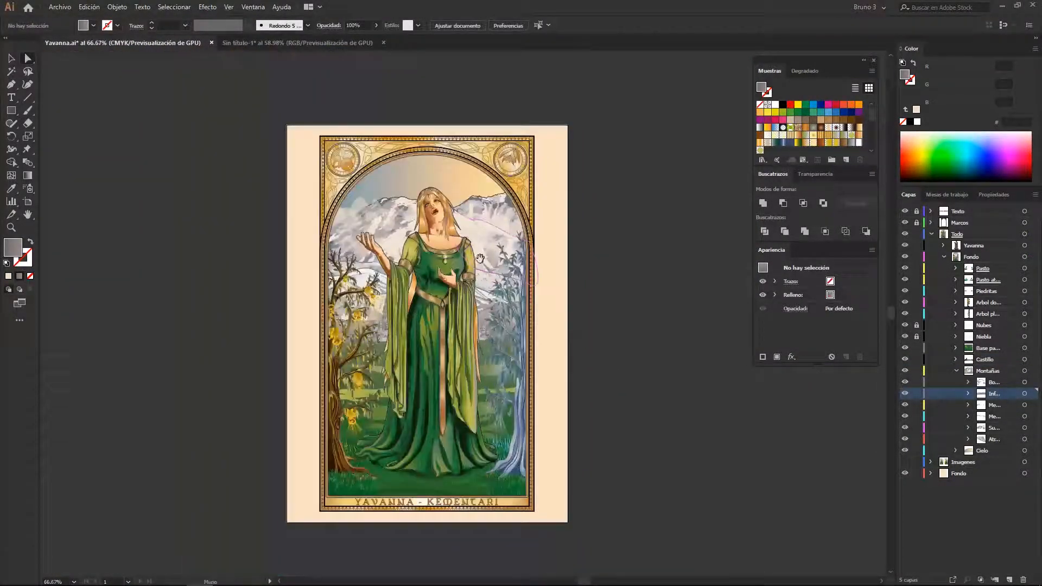
left_click_drag(498, 311, 452, 303)
Switch to the Sin título-1 document and open the Magic Wand tool's options
left_click(277, 43)
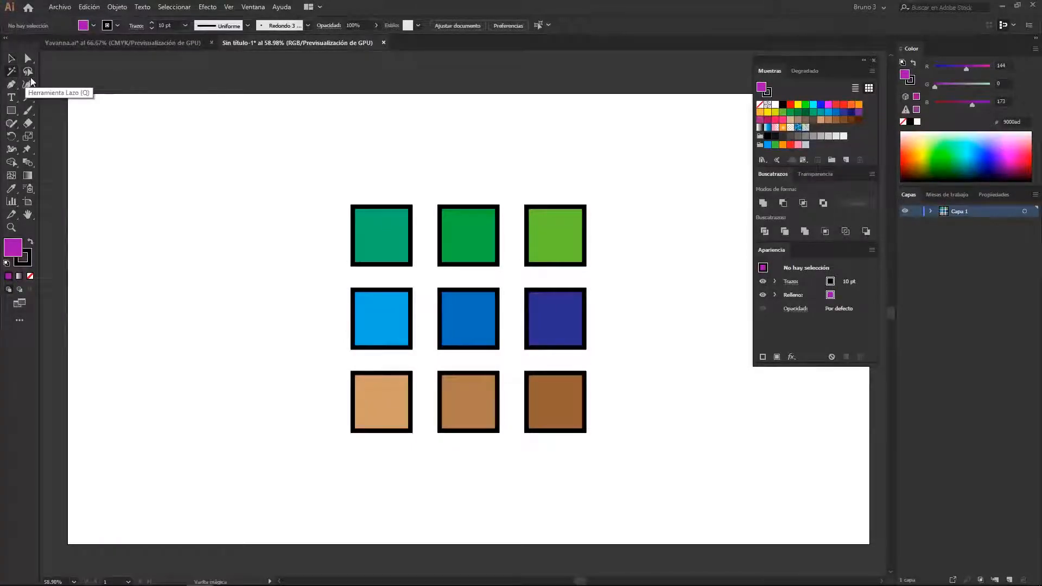
left_click(18, 76)
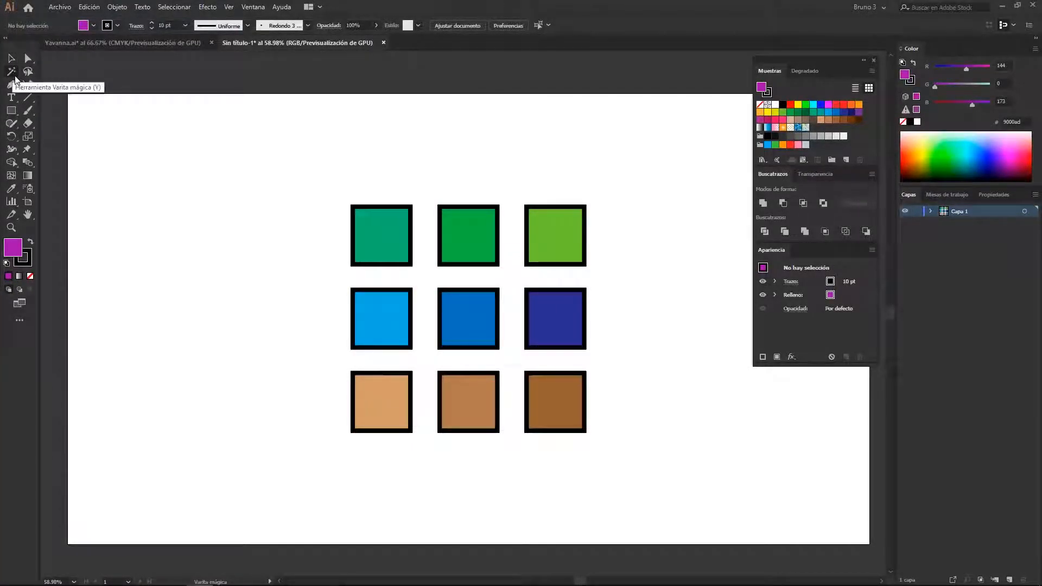
double_click(15, 77)
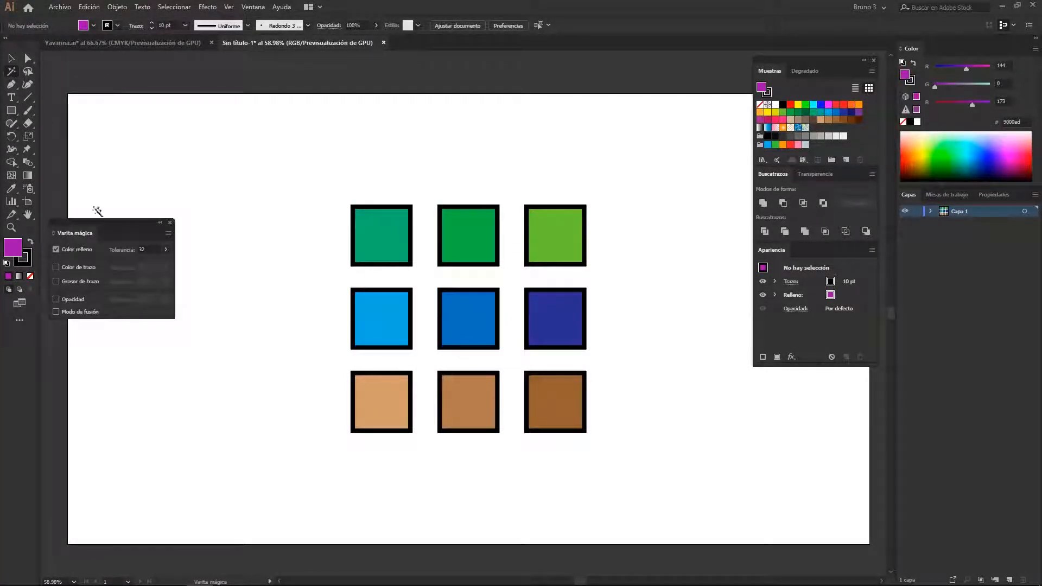
Place the Magic Wand options just beside the grid of coloured squares
left_click_drag(114, 228, 213, 210)
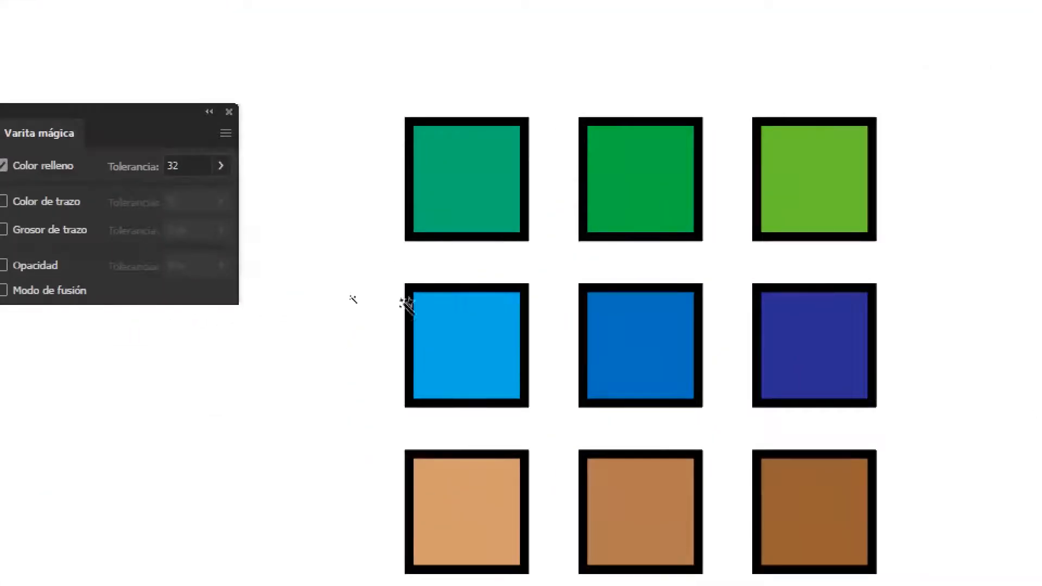
left_click_drag(452, 199, 449, 197)
left_click_drag(119, 109, 232, 107)
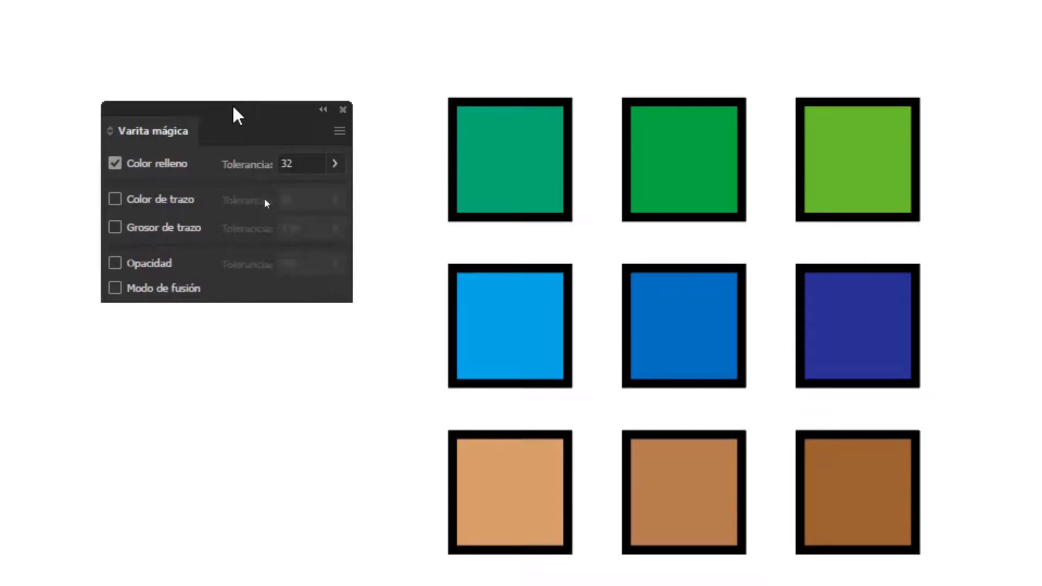
left_click_drag(383, 253, 351, 206)
Sample the teal square with the Magic Wand to select similar green fills, and clear the selection
left_click(472, 148)
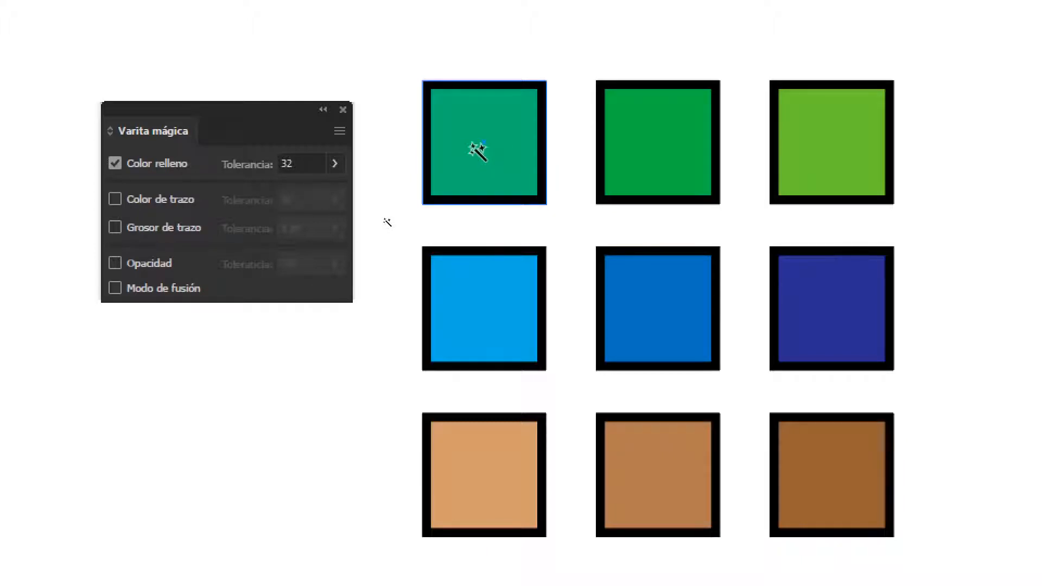
left_click(473, 149)
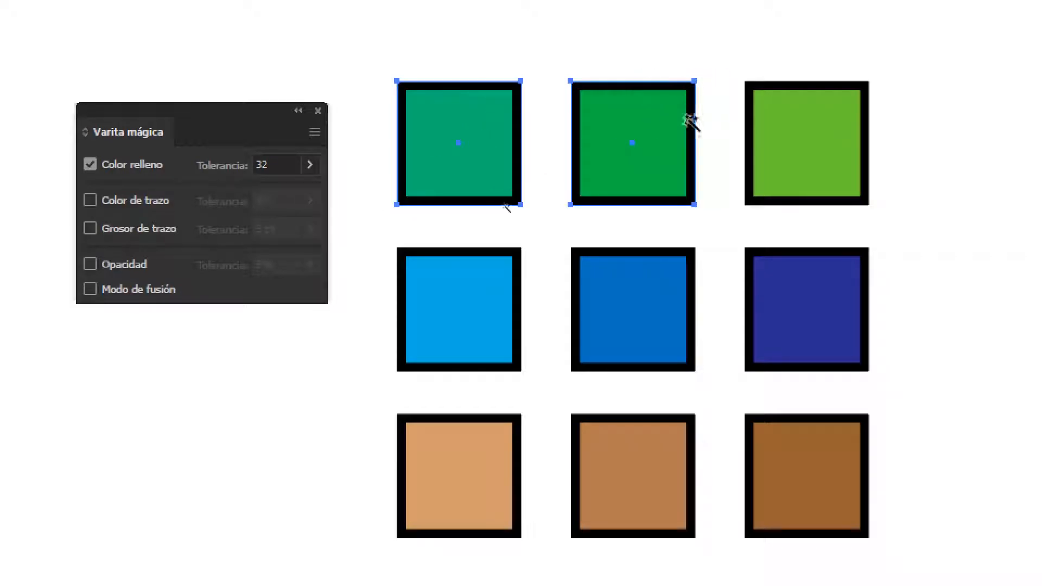
left_click(325, 63)
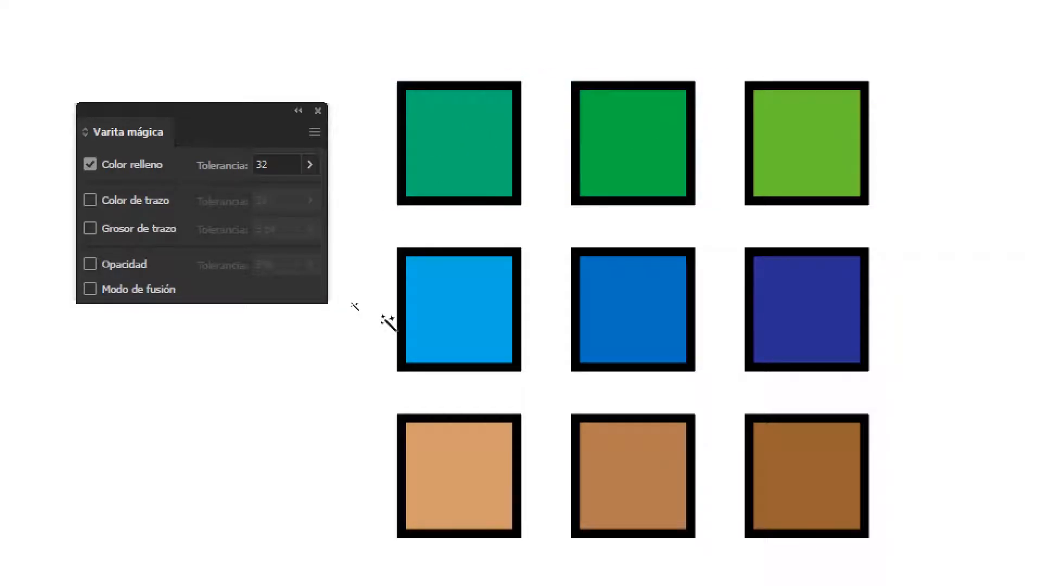
Sample the light blue square and the light tan square with the Magic Wand, and clear the selection
left_click(439, 169)
left_click(459, 232)
left_click(456, 170)
left_click(477, 250)
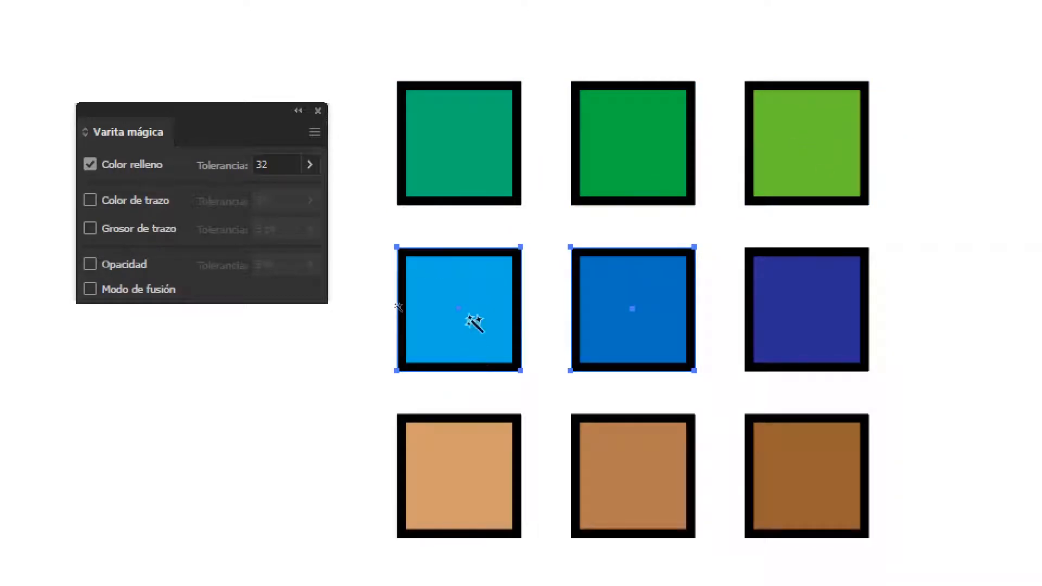
left_click(454, 514)
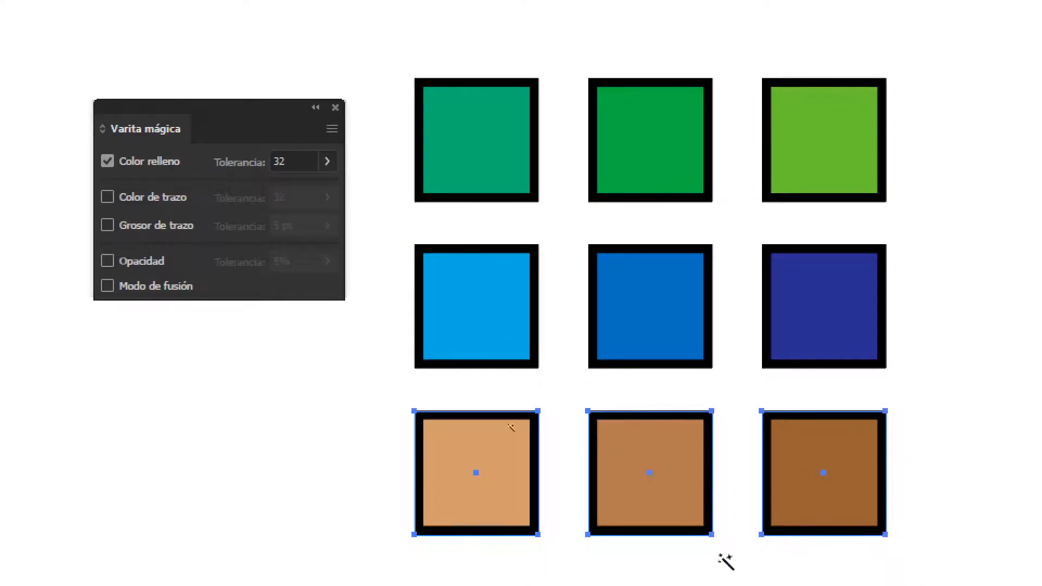
left_click(307, 452)
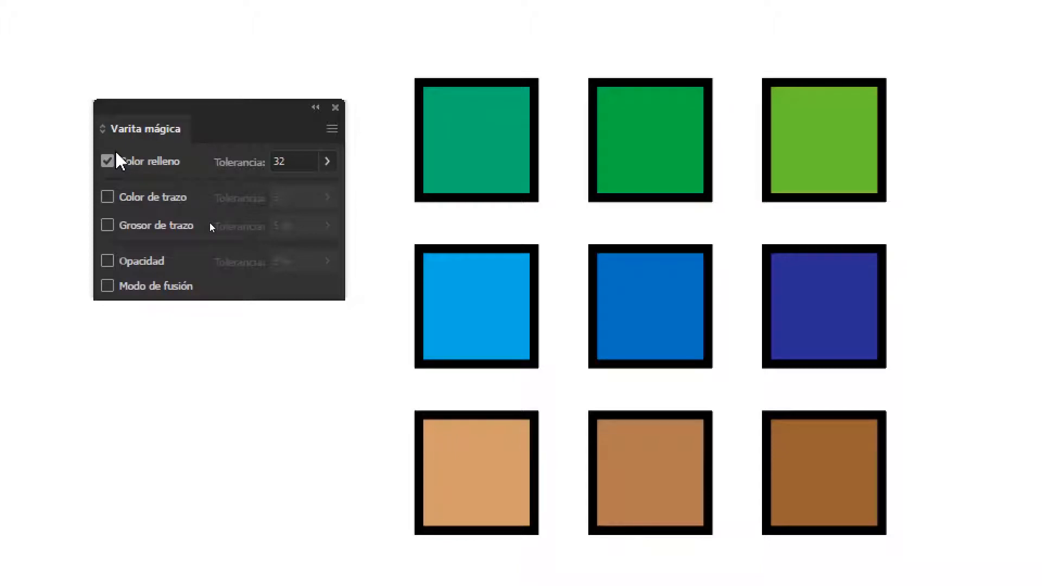
Set the fill colour tolerance to 1 and sample the teal square with the Magic Wand
double_click(294, 162)
type("1")
key("Return")
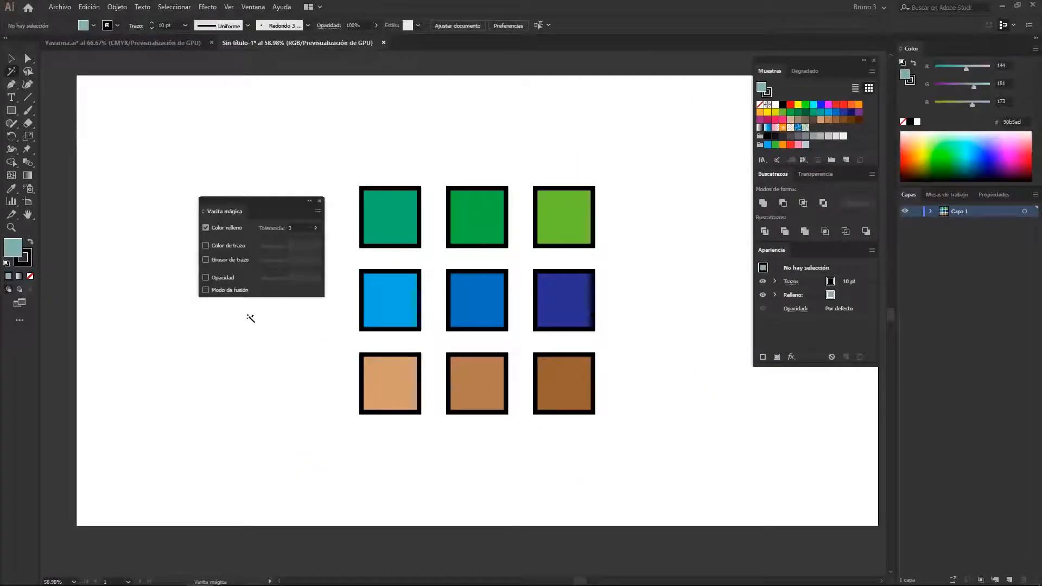
left_click(330, 142)
Sample individual blue, brown and green squares one after another with the Magic Wand, and clear the selection
left_click(477, 303)
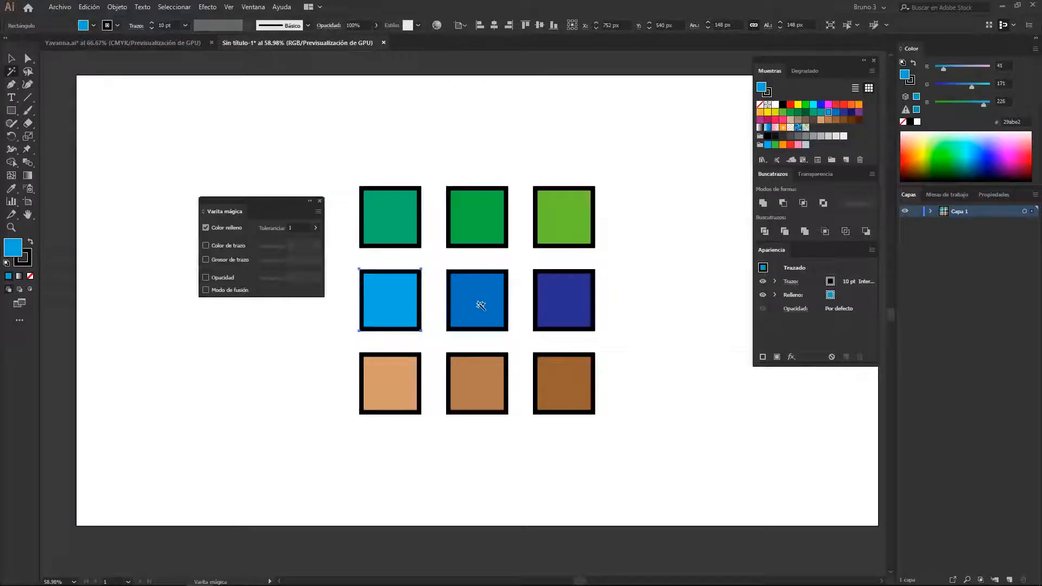
left_click(477, 383)
left_click(567, 385)
left_click(570, 310)
left_click(577, 231)
left_click(389, 228)
left_click(293, 307)
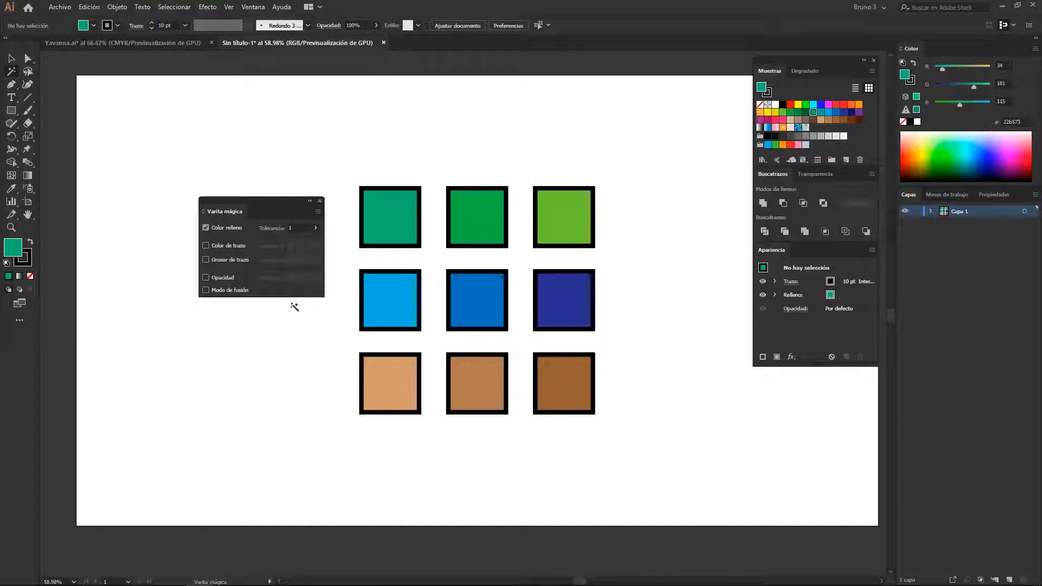
Set the fill colour tolerance to 255 and sample one of the squares, clearing the selection at the end
left_click(303, 227)
key("Return")
left_click(419, 252)
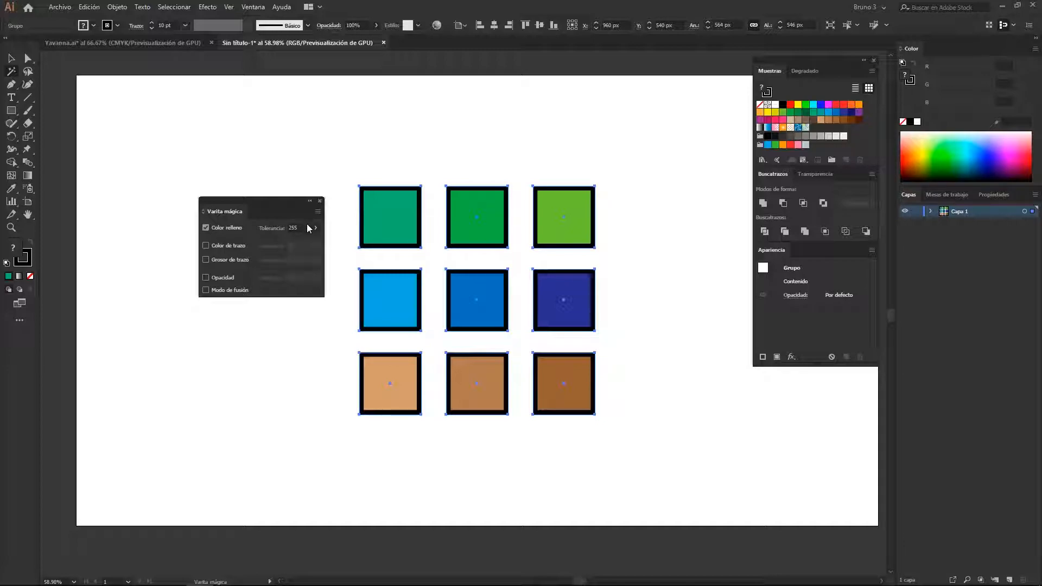
left_click(297, 332)
Set the fill colour tolerance to 32 and sample the teal square with the Magic Wand
left_click(296, 228)
type("32")
left_click(382, 227)
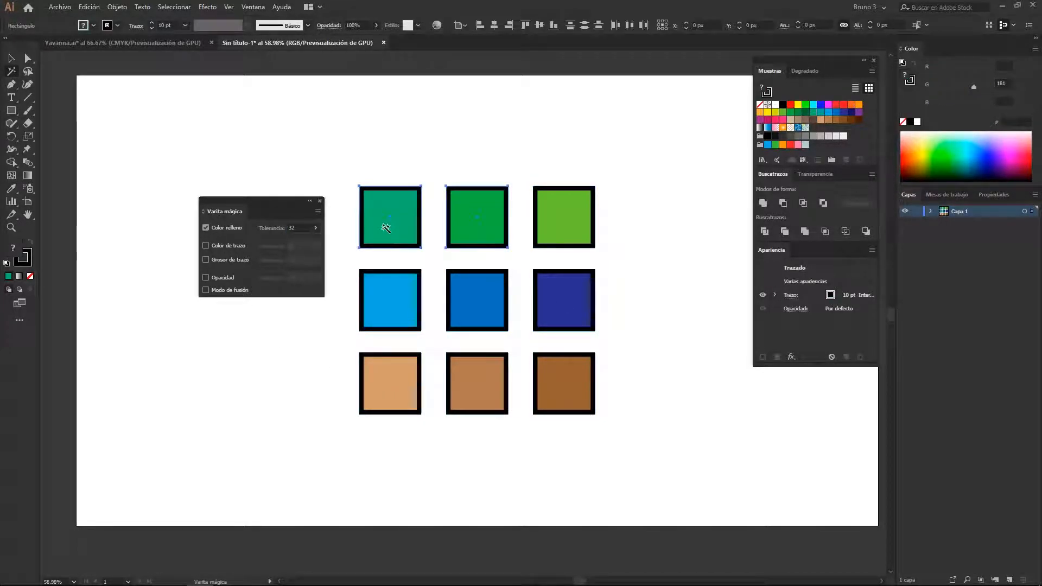
Sample the light blue square and the light tan square up close with the Magic Wand, and clear the selection
scroll(436, 245, "up", 2, "alt")
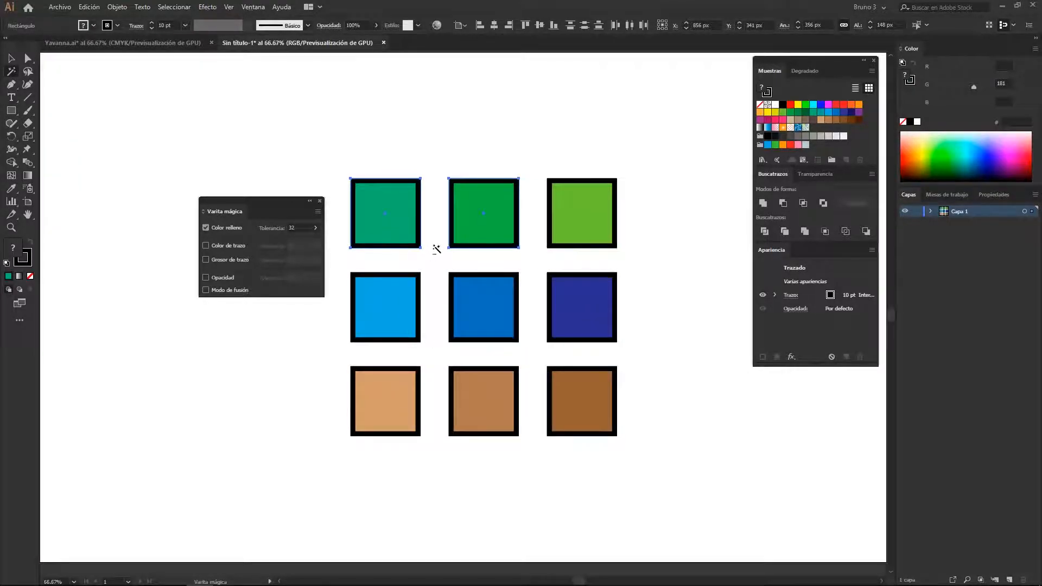
left_click_drag(441, 251, 468, 256)
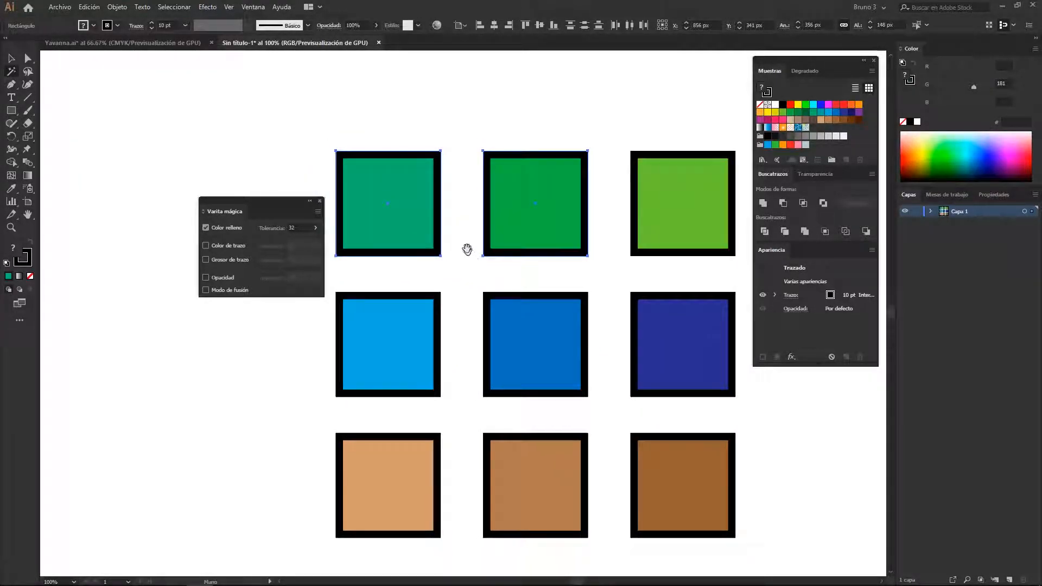
left_click(422, 332)
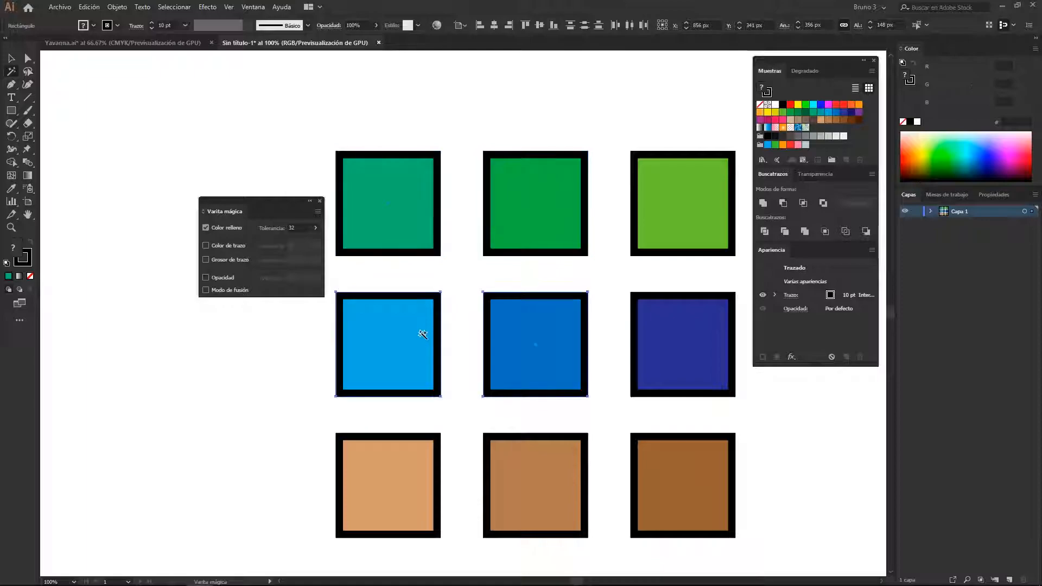
left_click(418, 459)
left_click(291, 417)
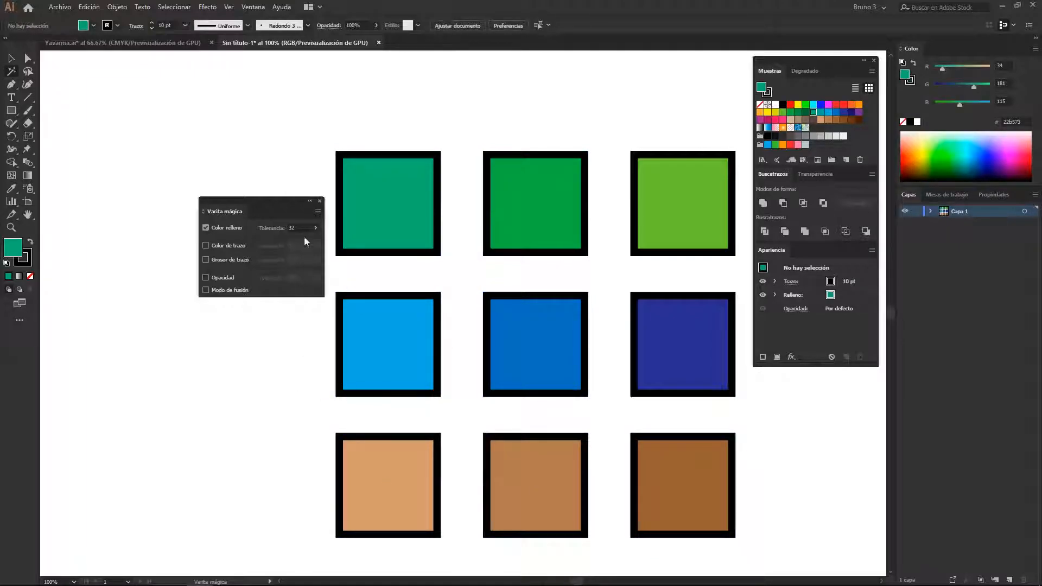
Set the fill colour tolerance to 20 and sample the lighter blue and the green squares in turn
type("20")
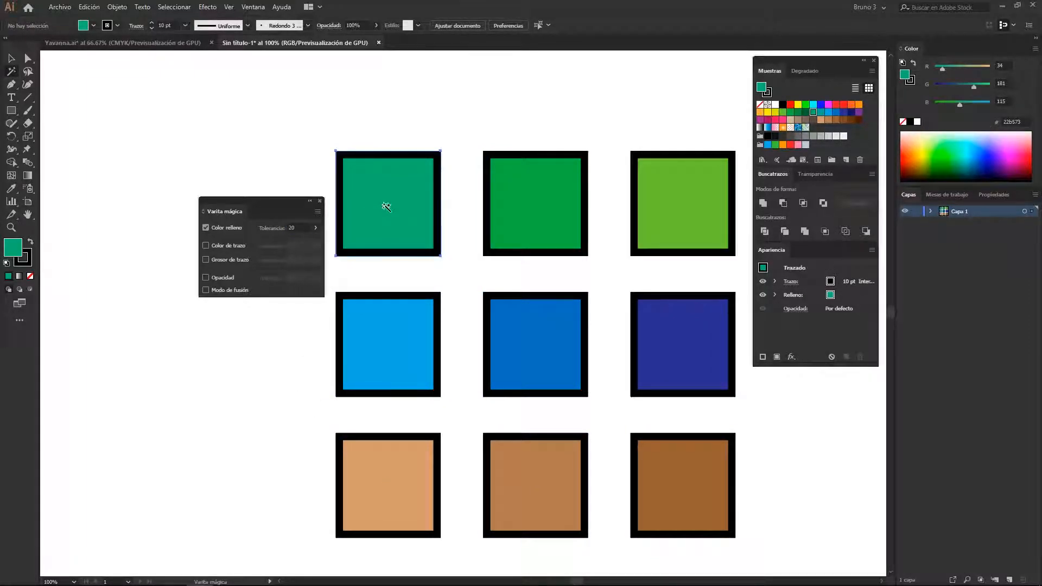
left_click(419, 364)
left_click(534, 343)
left_click(549, 218)
left_click(673, 213)
Sample the dark blue square and the brown squares with the Magic Wand, and clear the selection
left_click(700, 331)
left_click(681, 488)
left_click(544, 488)
left_click(554, 423)
left_click(670, 459)
left_click(275, 446)
key("space")
left_click_drag(280, 436, 282, 433)
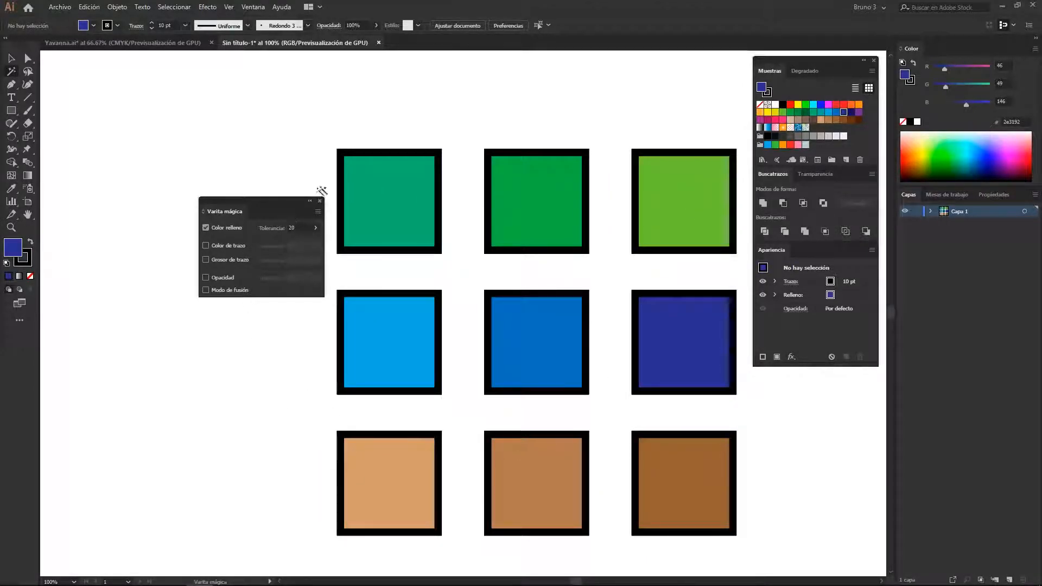
Move the Magic Wand options farther away from the squares
key("space")
left_click_drag(228, 397, 228, 397)
left_click_drag(257, 201, 234, 157)
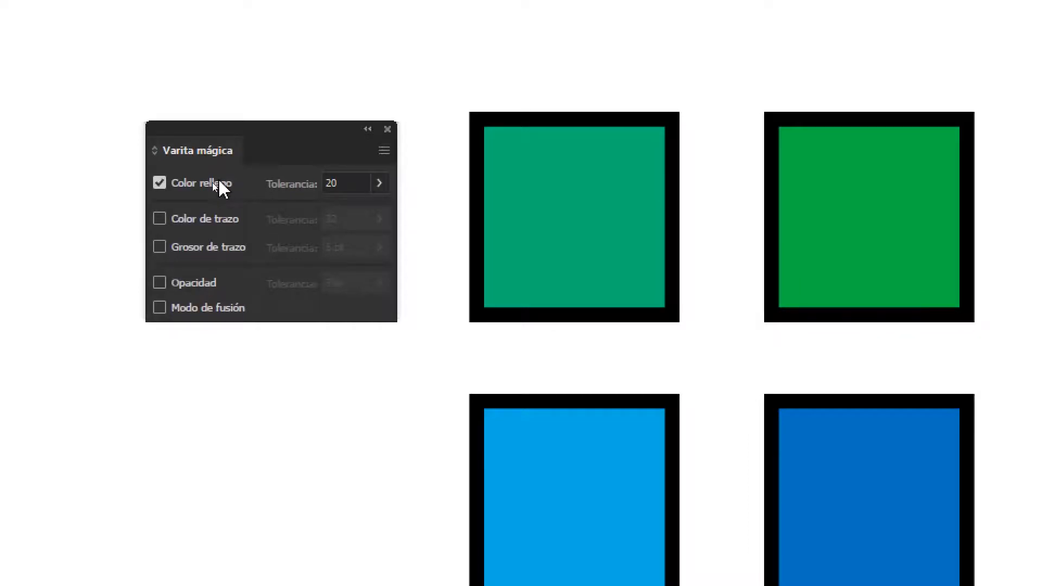
Enable stroke colour, stroke weight, opacity and blending mode as Magic Wand criteria together with fill colour
left_click(216, 187)
left_click(205, 221)
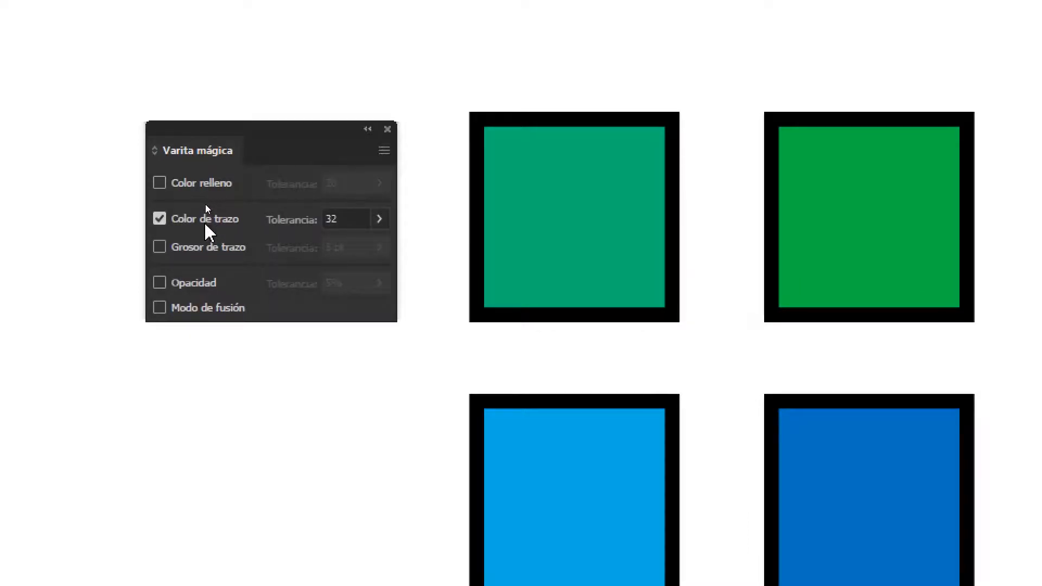
left_click(207, 248)
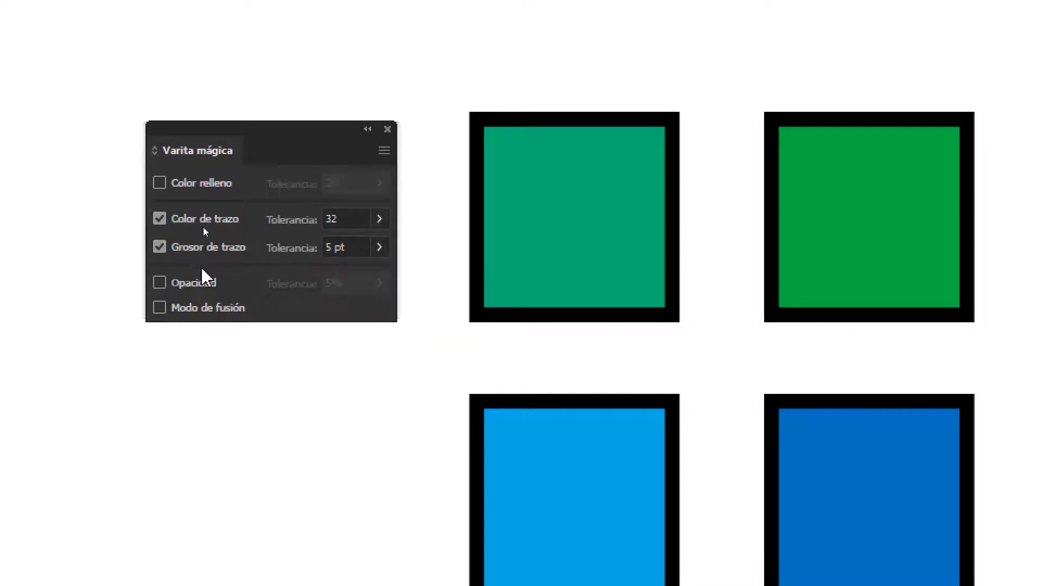
left_click(197, 285)
left_click(197, 309)
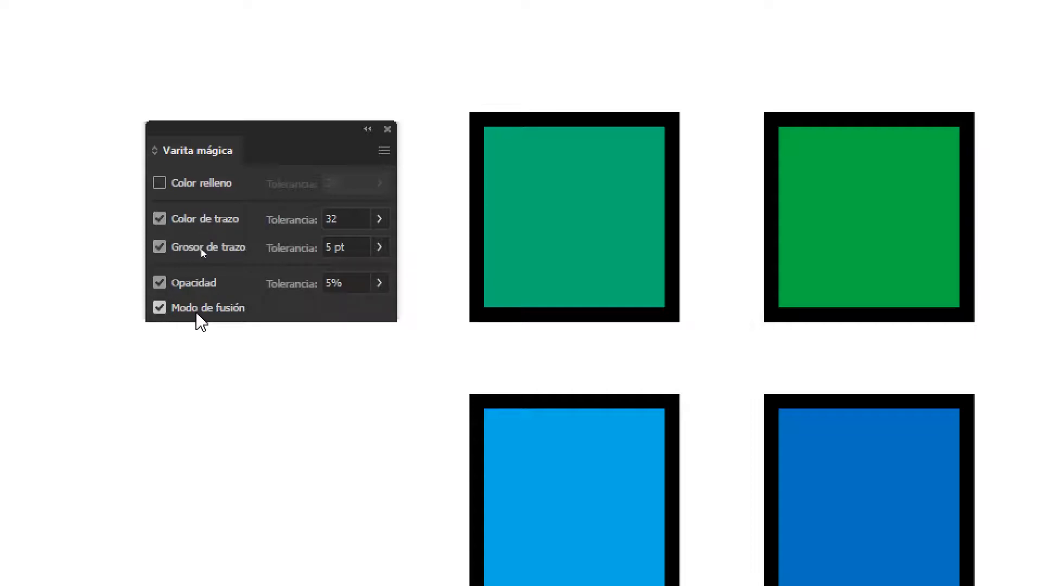
left_click(214, 189)
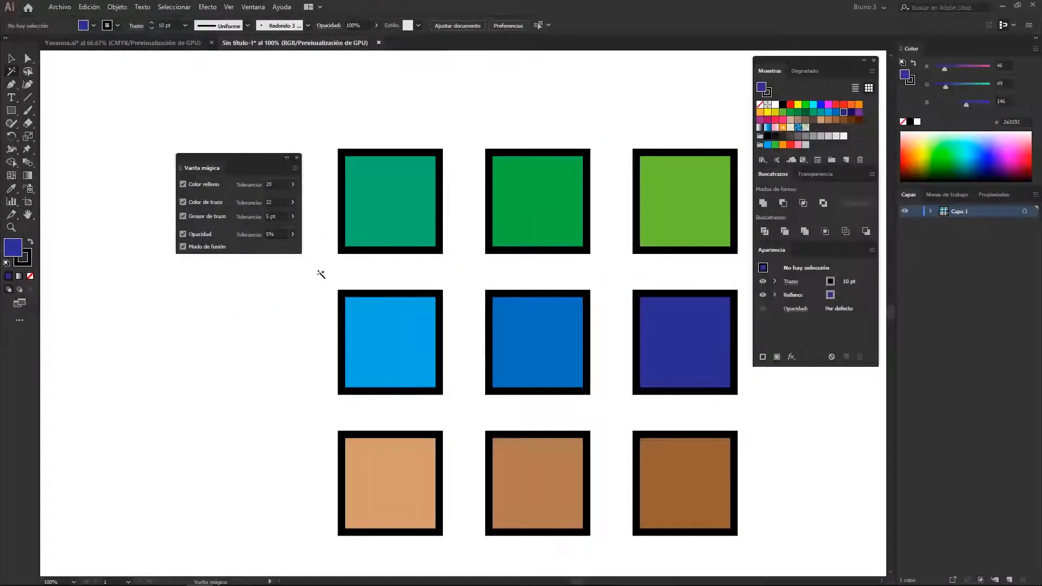
Sample the teal square and the light blue square with all Magic Wand criteria enabled, and clear the selection
left_click(560, 289)
left_click(391, 331)
left_click(292, 319)
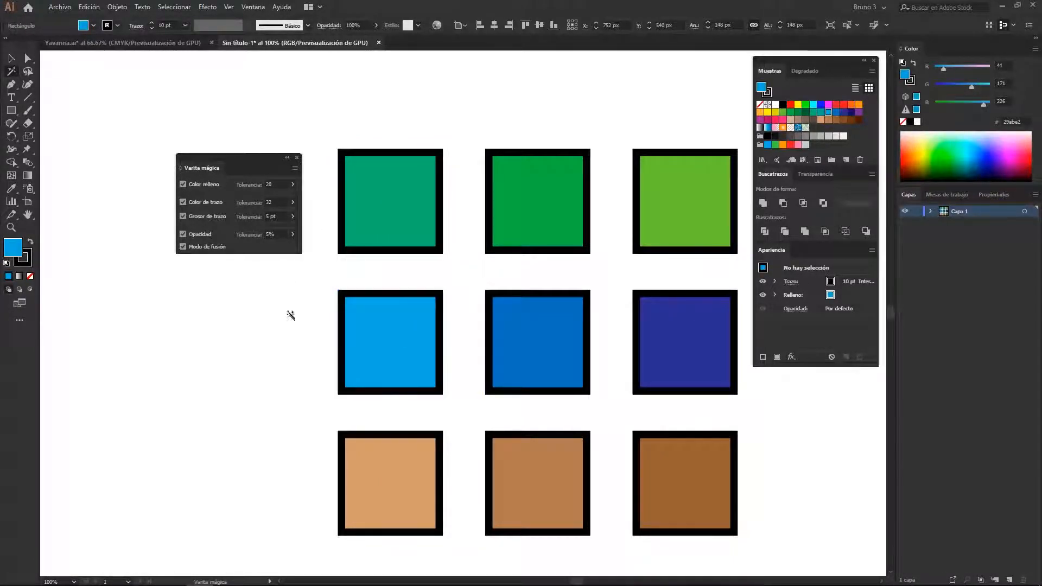
Disable stroke weight, opacity, blending mode and fill colour so that only stroke colour guides the Magic Wand
left_click(201, 217)
left_click(201, 234)
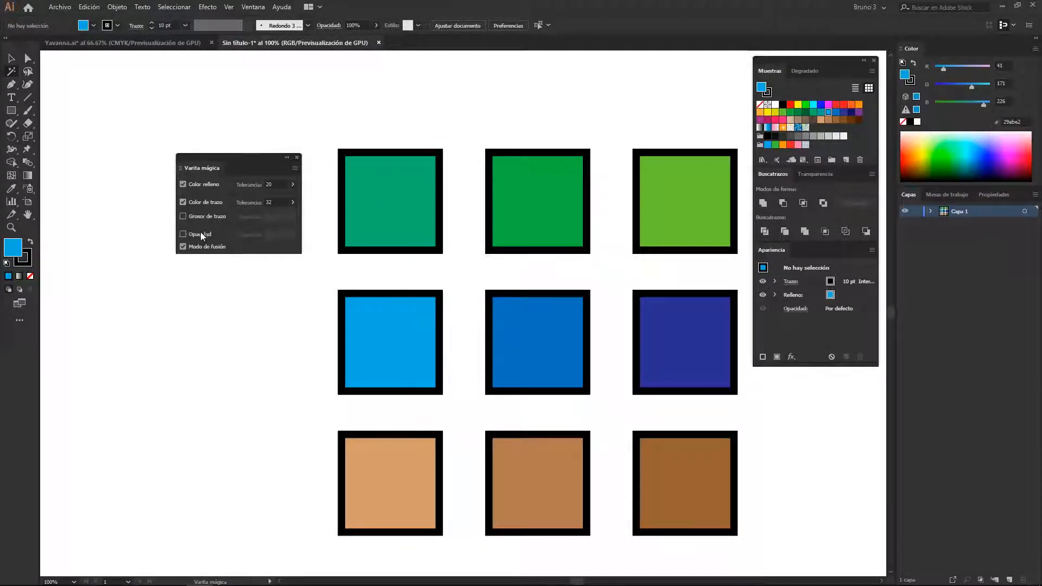
left_click(183, 184)
Set the stroke colour tolerance to 1 and sample the teal square twice, clearing the selection after each try
left_click(276, 203)
key("Return")
left_click(390, 210)
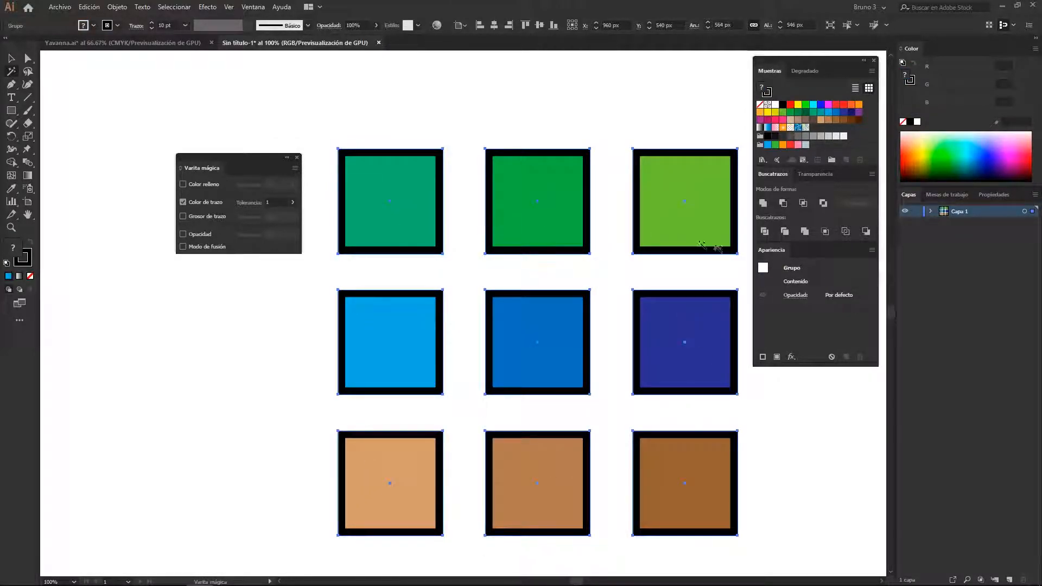
left_click(263, 265)
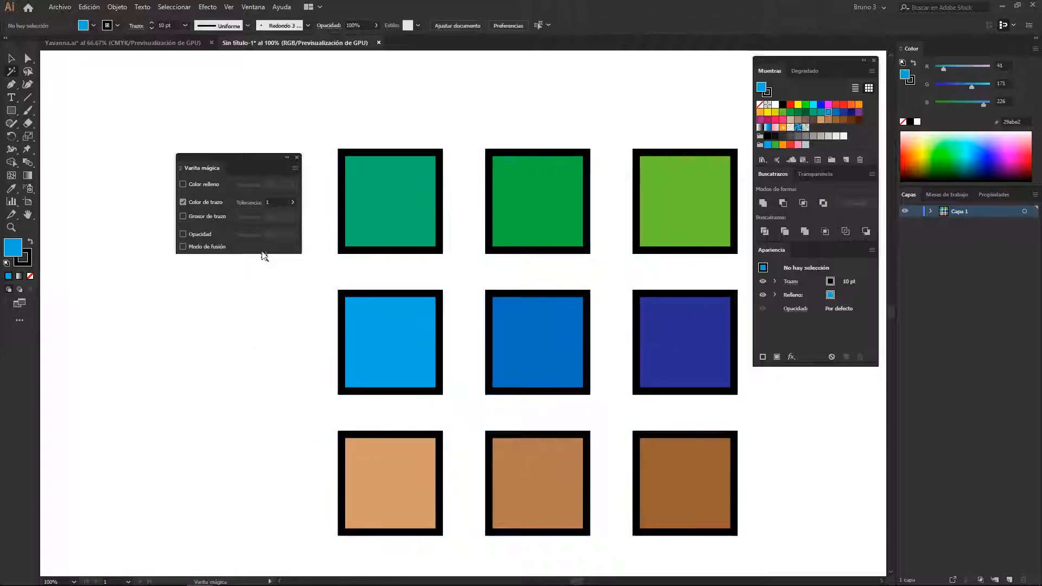
left_click(275, 202)
left_click(374, 222)
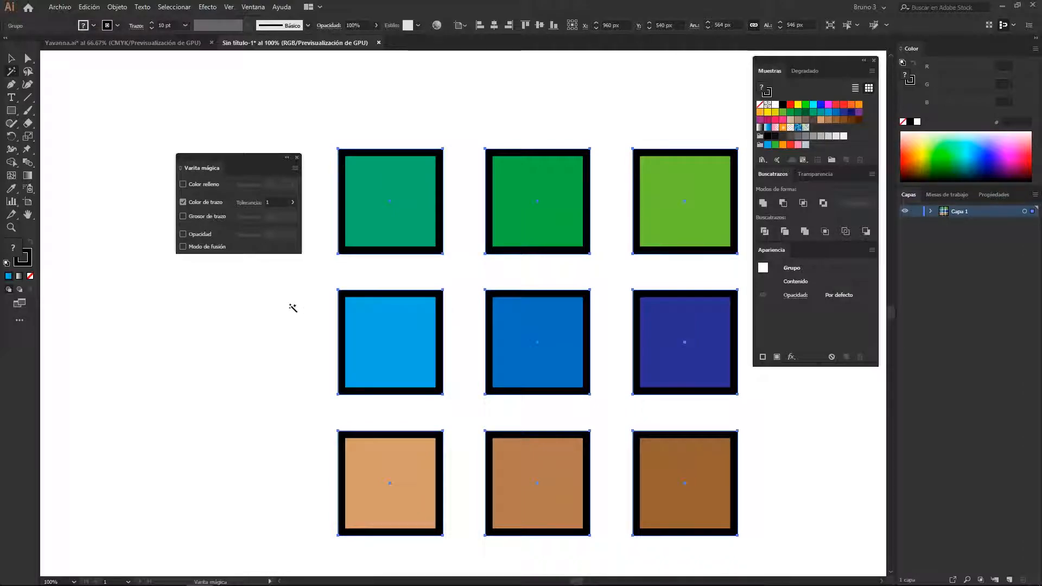
left_click(294, 308)
Disable the stroke colour criterion, and close the Magic Wand options in favour of the Selection tool
left_click(204, 201)
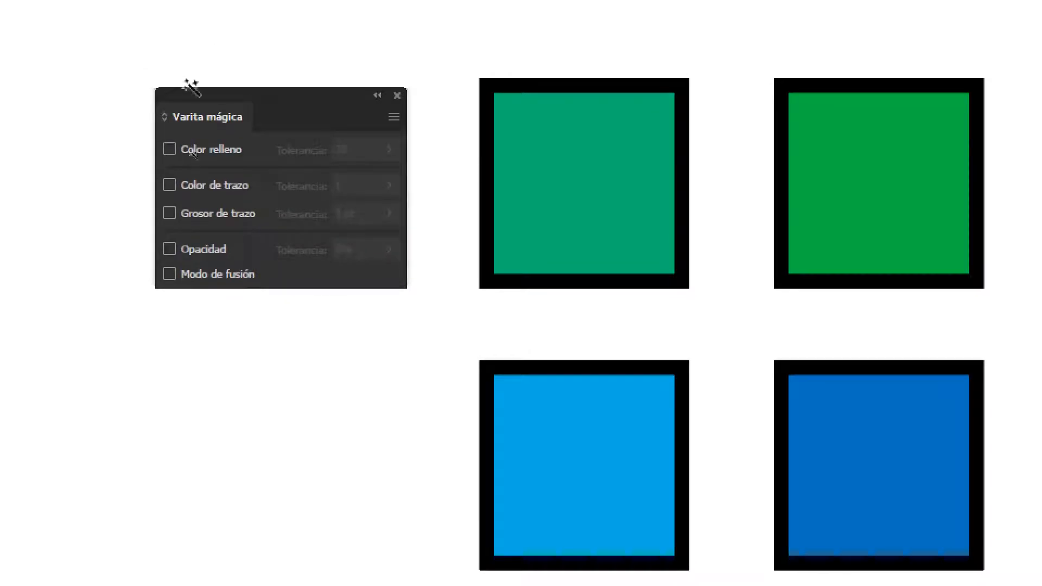
left_click_drag(181, 82, 210, 87)
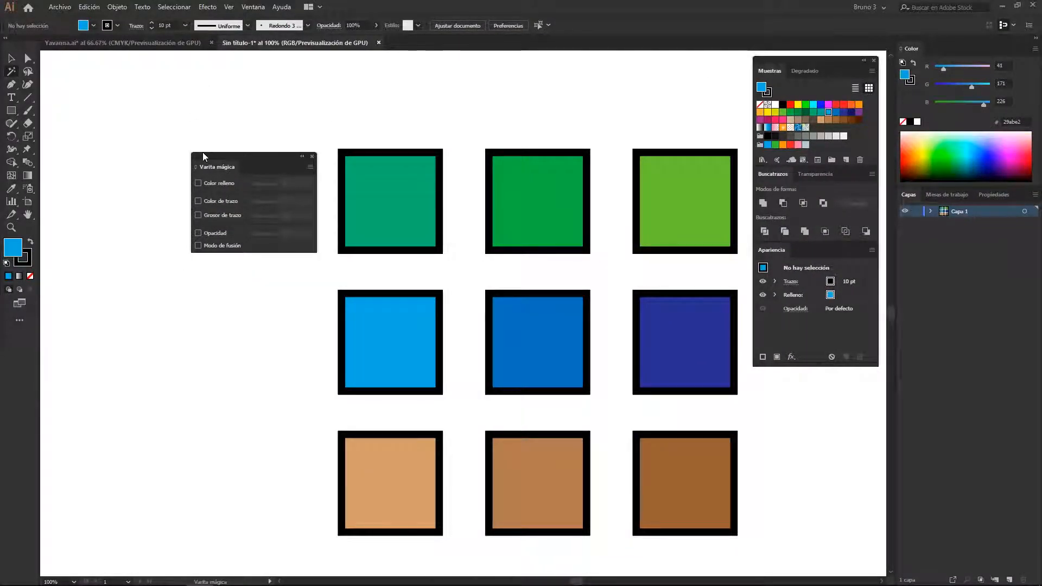
left_click(312, 156)
key("v")
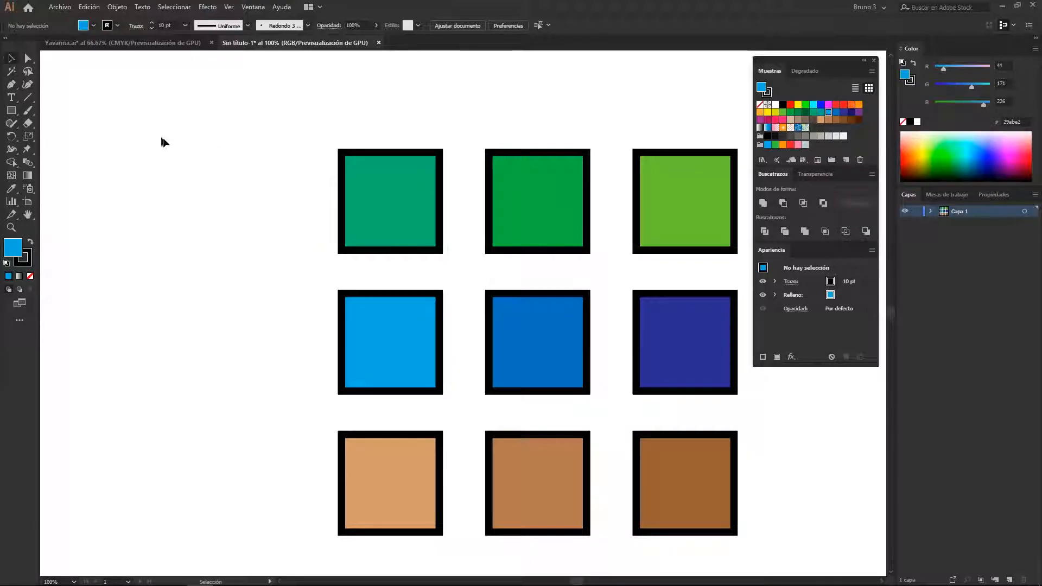
Review the available Select commands, including the Object options, without choosing one
left_click(174, 8)
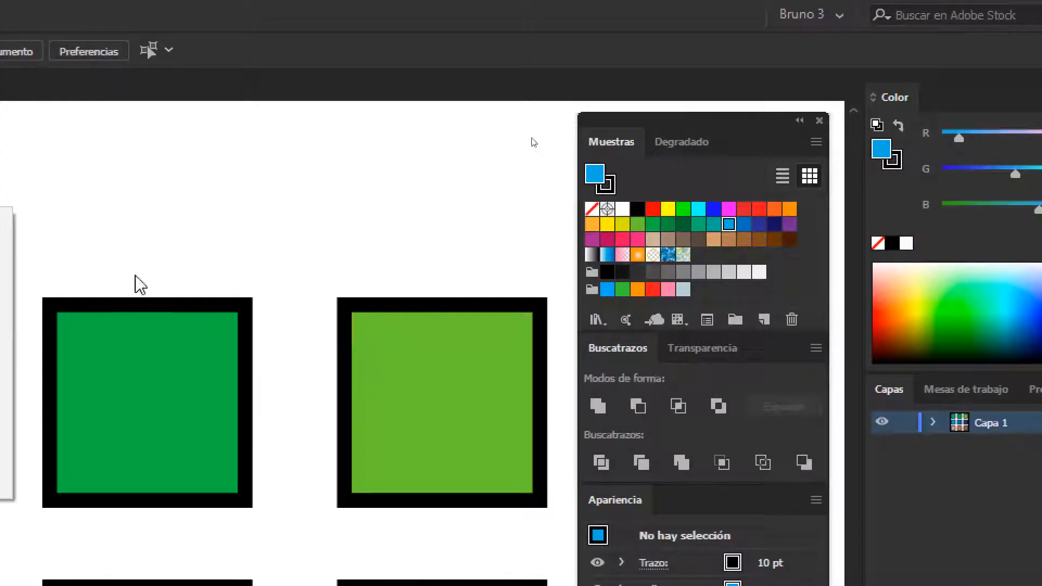
left_click(869, 255)
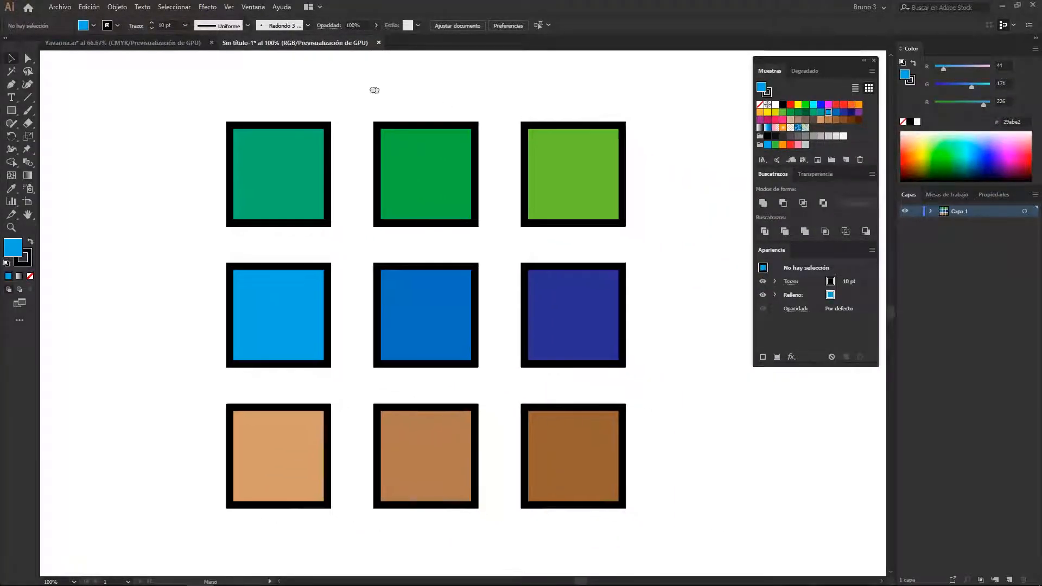
left_click_drag(375, 90, 361, 85)
left_click(174, 6)
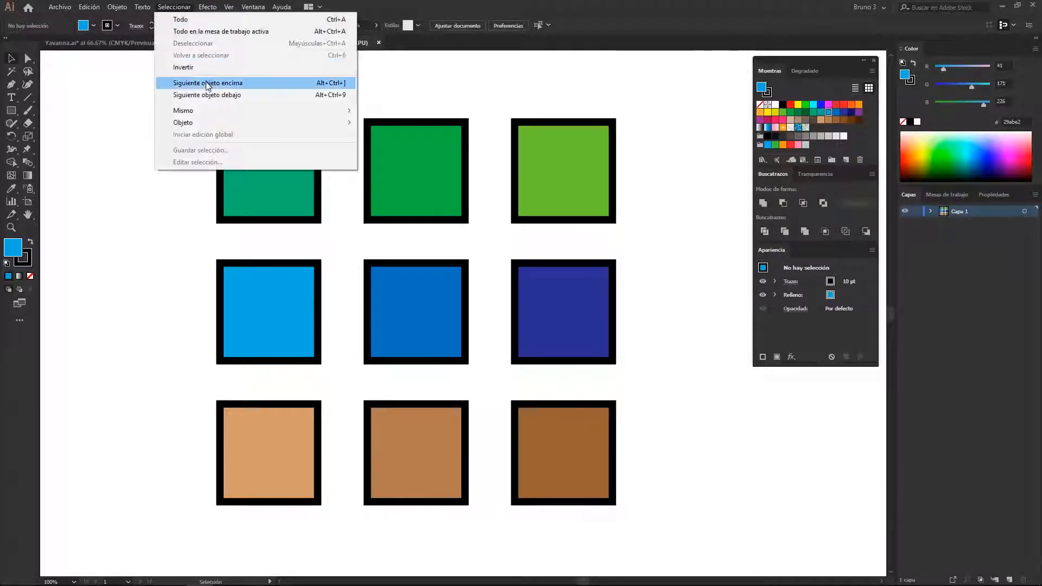
left_click(117, 106)
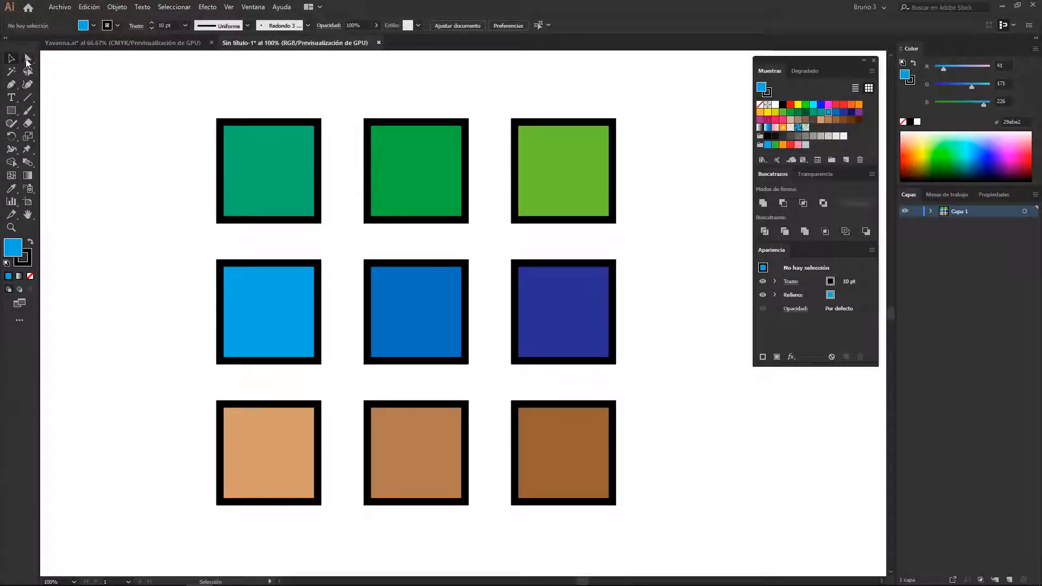
Select the group of nine coloured squares and ungroup it into separate objects
left_click(275, 191)
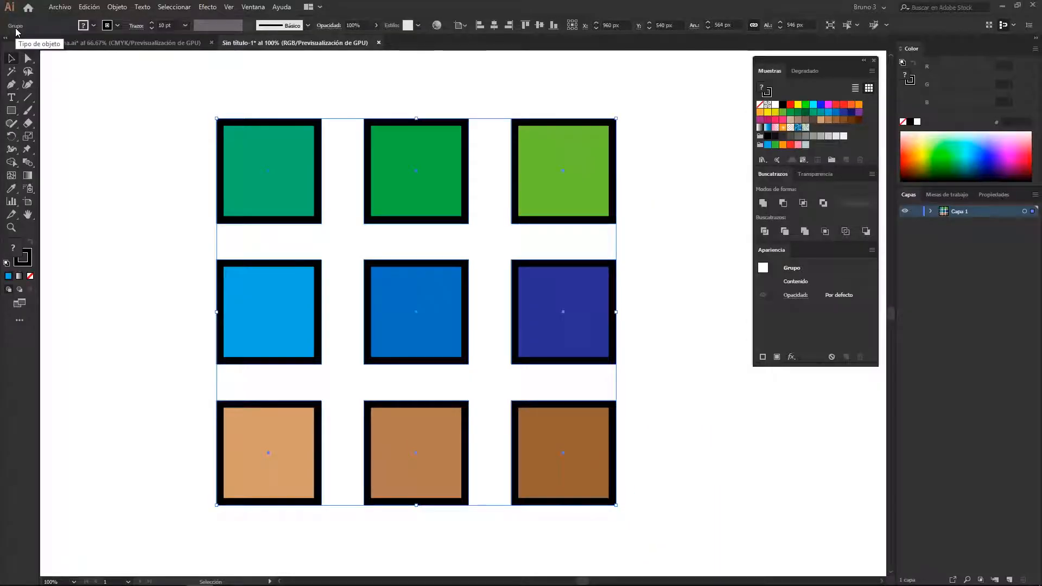
left_click(262, 384)
left_click(226, 170)
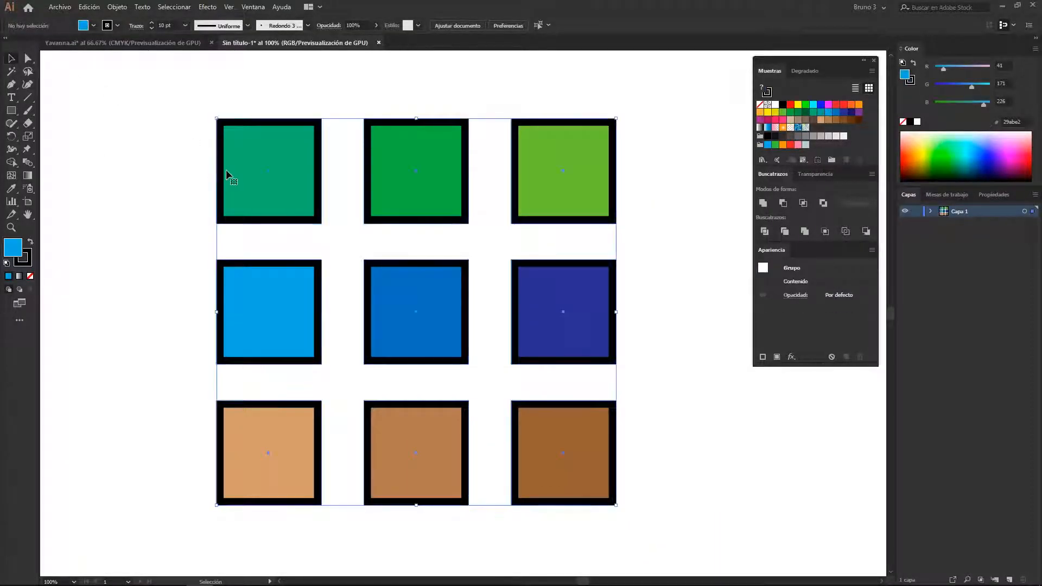
key("ctrl")
key("ctrl+shift+g")
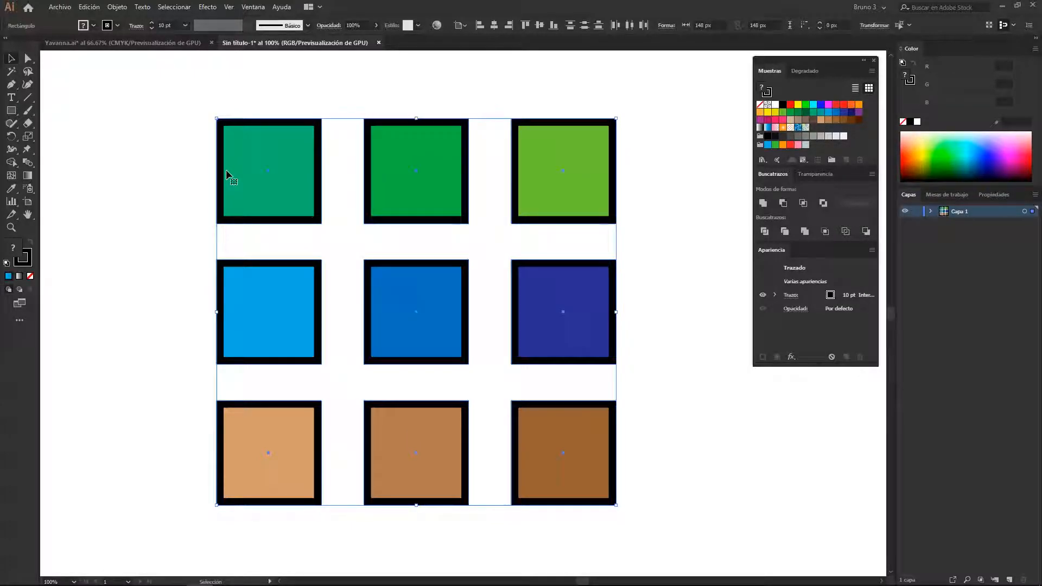
Clear the selection and select squares individually, ending with only the teal square selected
left_click(152, 139)
left_click(222, 173)
left_click(380, 282)
left_click(291, 172)
Examine the Same and Object options among the Select commands while the teal square is selected
left_click(172, 7)
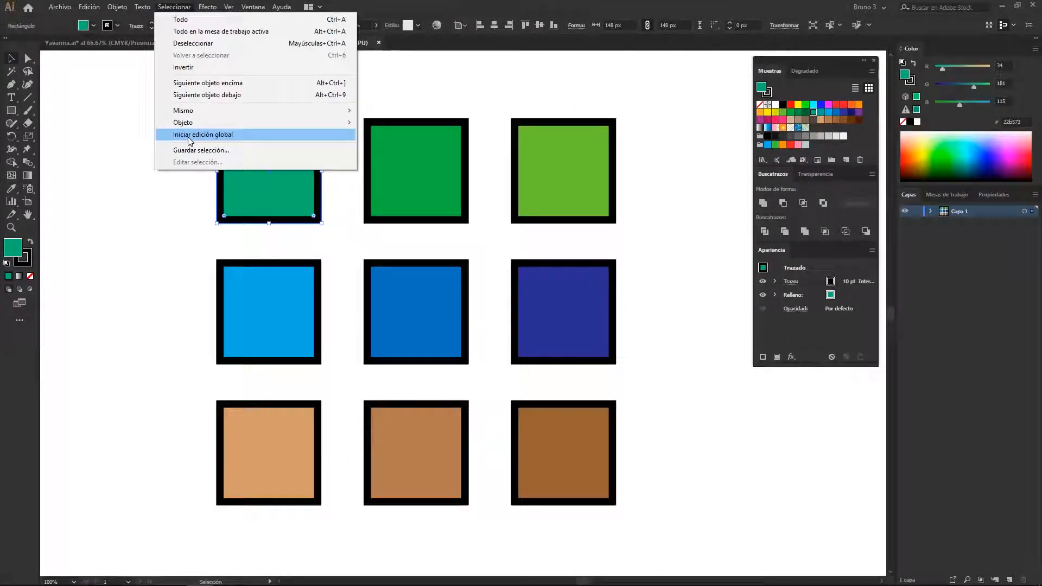
mouse_move(211, 115)
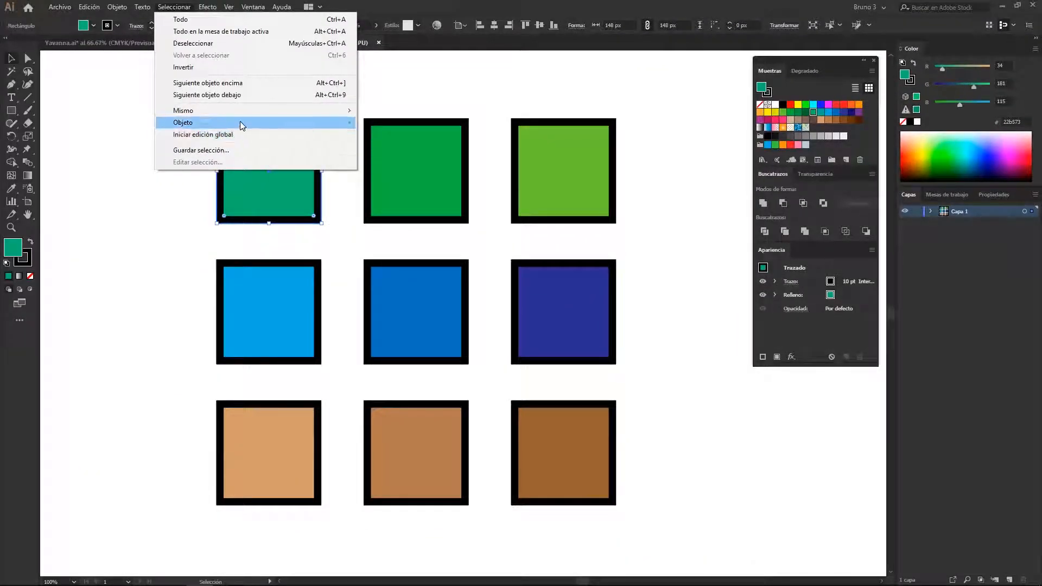
mouse_move(239, 122)
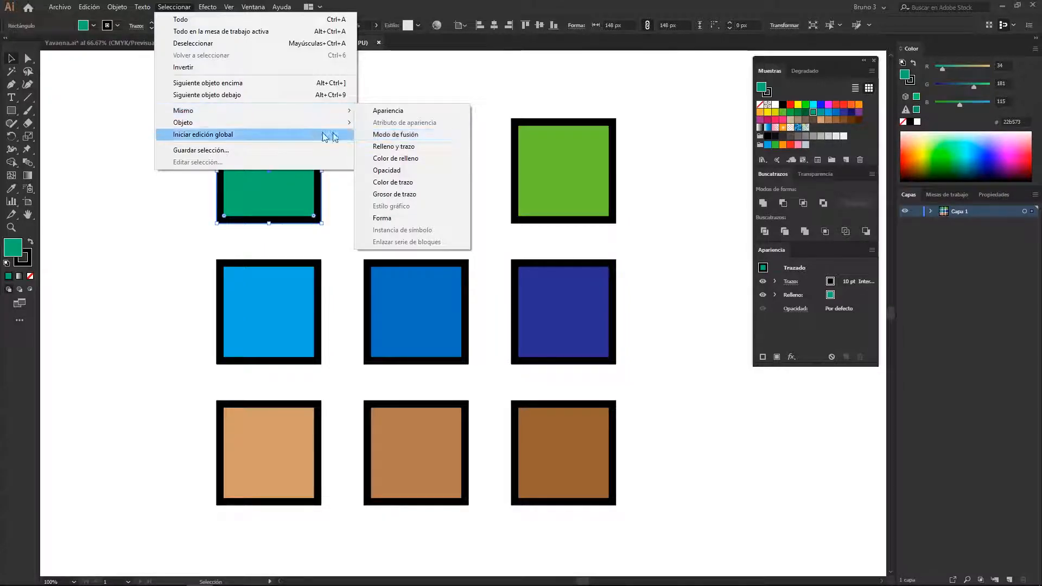
mouse_move(271, 123)
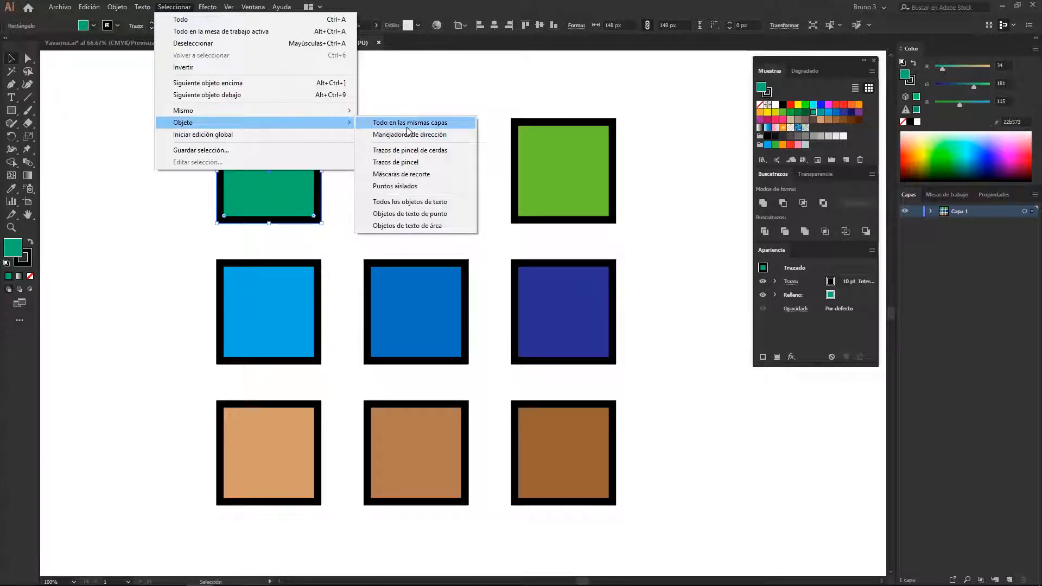
left_click(375, 124)
key("ctrl+h")
left_click(245, 132)
left_click(174, 7)
mouse_move(320, 122)
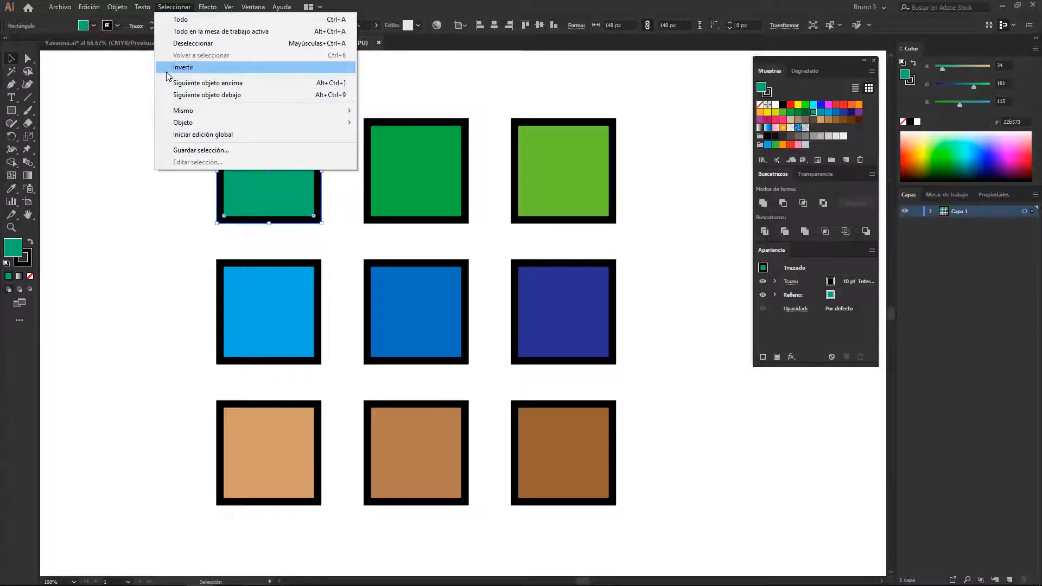
left_click(85, 299)
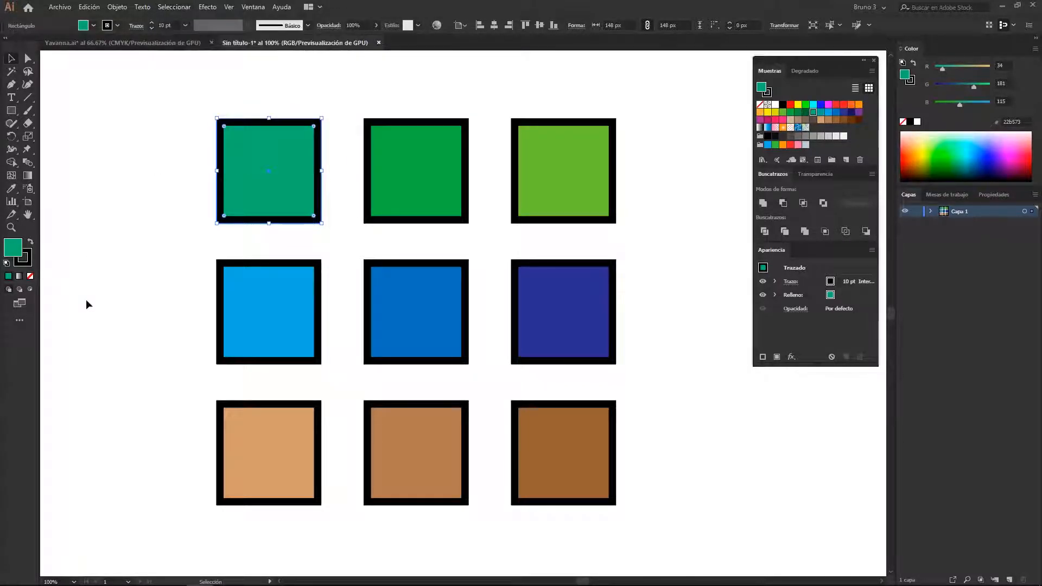
Select the outer two columns of squares, and invert the selection to the middle column
left_click_drag(180, 99, 310, 522)
left_click_drag(641, 519, 561, 168)
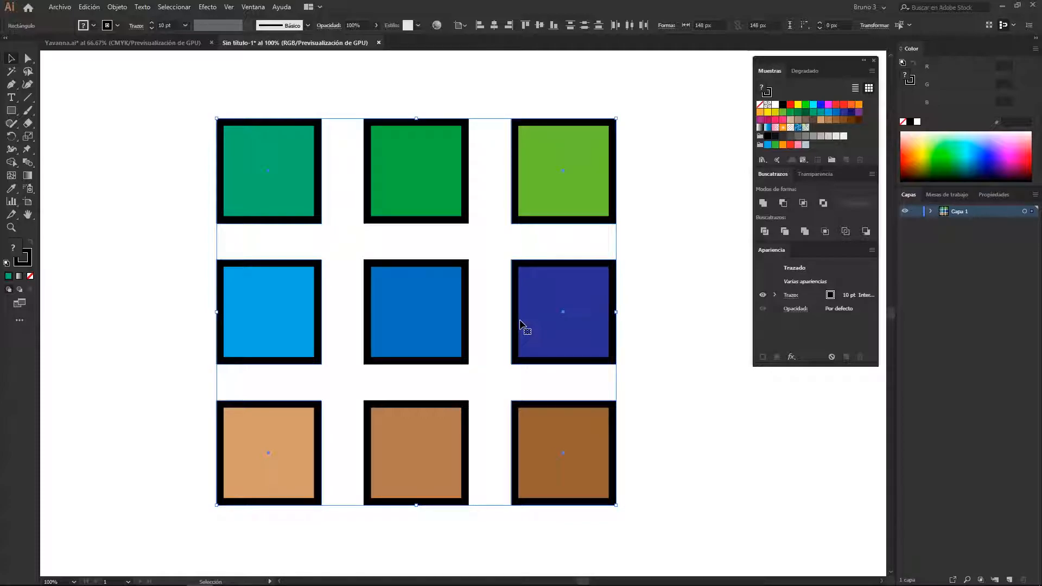
left_click(186, 11)
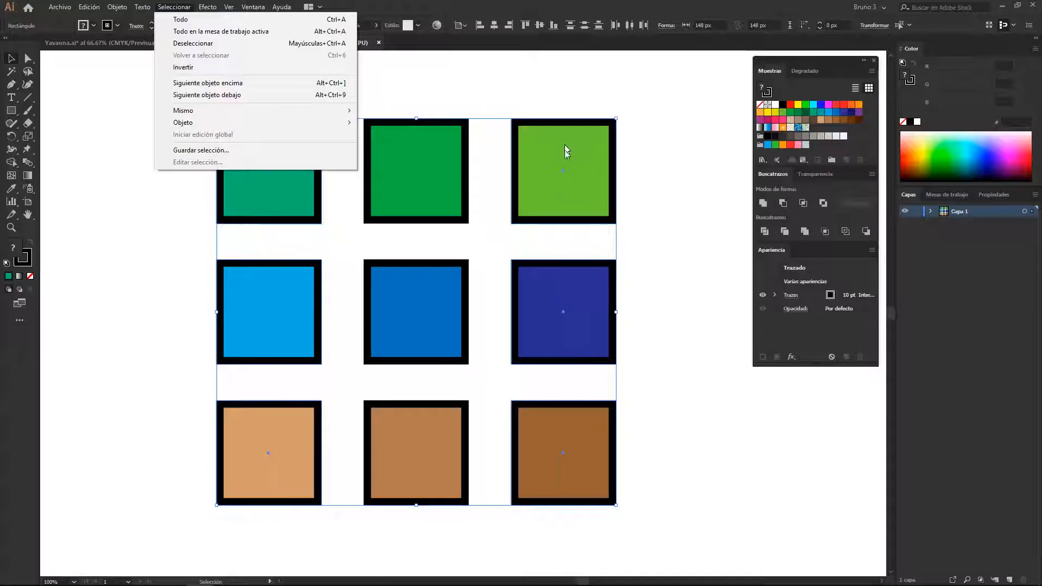
left_click(200, 67)
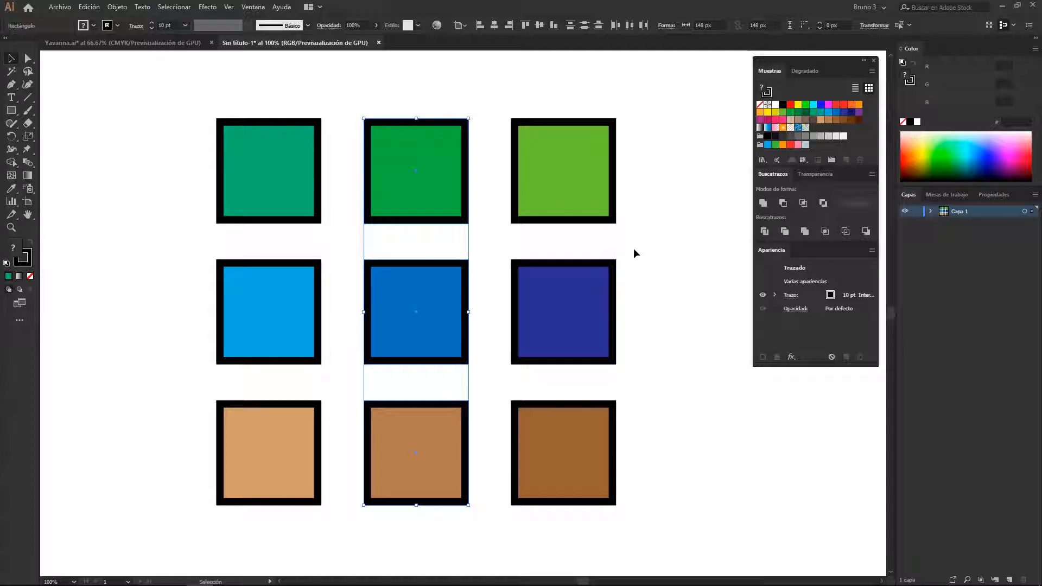
Delete all nine squares and cover the artboard with a 1920 × 1080 px green rectangle with a 10 pt black stroke
left_click_drag(673, 132, 151, 563)
key("Delete")
key("ctrl+minus")
left_click_drag(300, 399, 352, 317)
key("m")
mouse_move(60, 126)
left_mouse_down()
mouse_move(70, 120)
mouse_move(612, 438)
mouse_move(741, 480)
left_mouse_up()
key("v")
left_click_drag(266, 328, 304, 358)
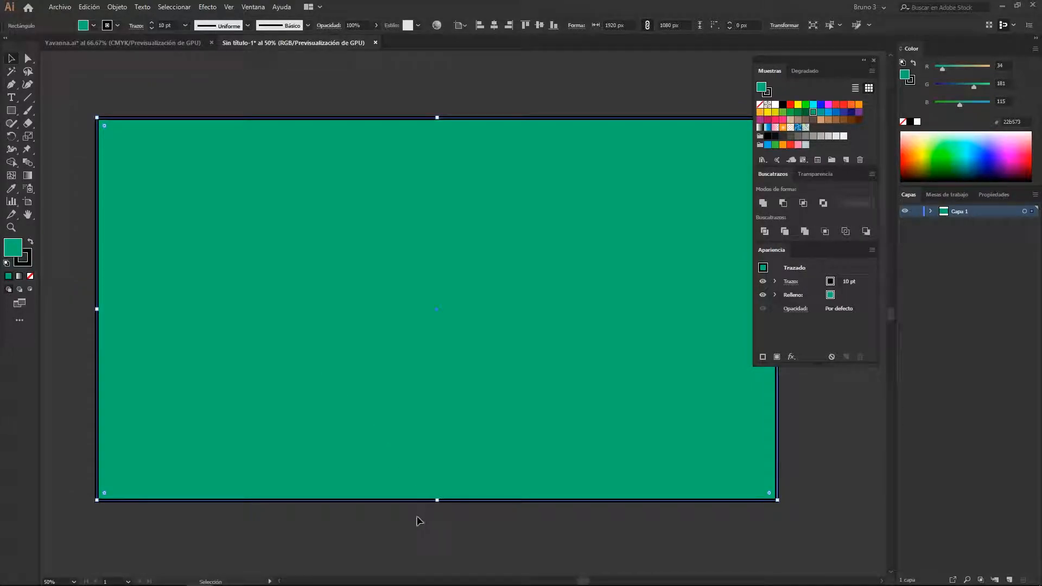
left_click(419, 521)
Draw a red-filled square about 251 px wide and place it in the upper-left area of the green rectangle
left_click(11, 110)
left_click_drag(307, 244, 397, 334)
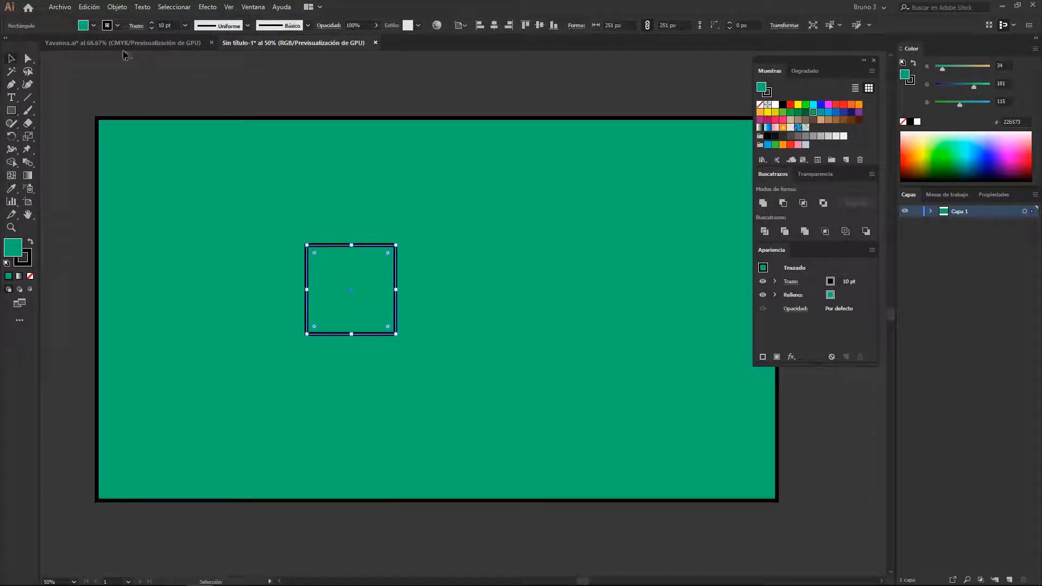
left_click(84, 25)
left_click(83, 42)
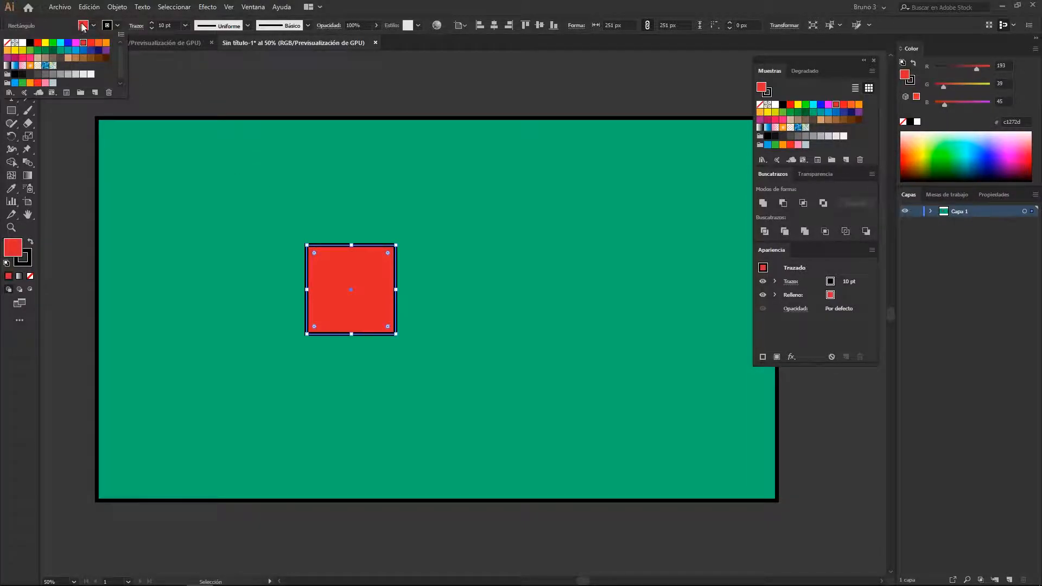
key("v")
left_click_drag(360, 298, 225, 226)
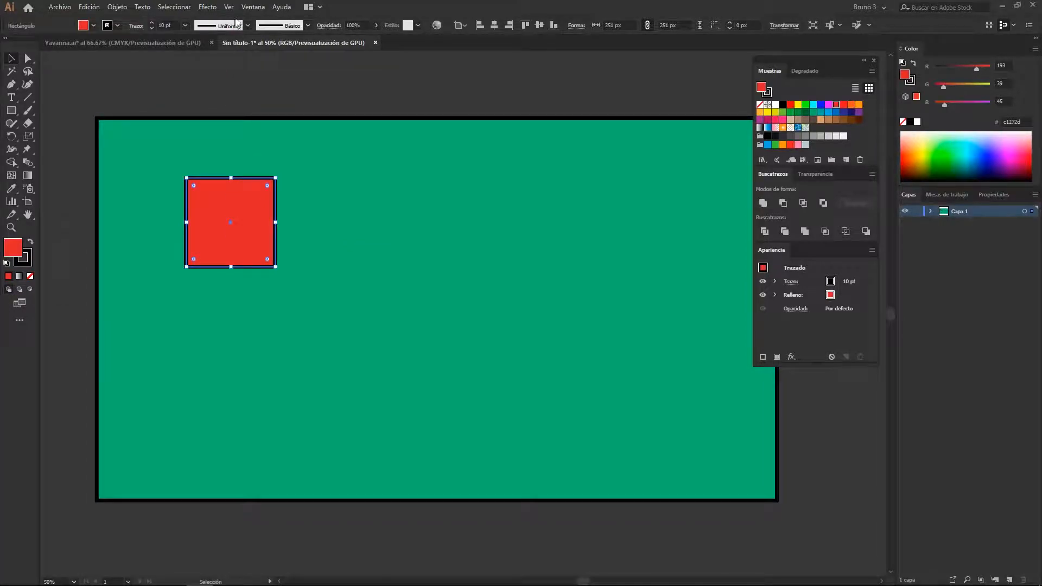
Open the Align options as a floating panel over the artboard
left_click(251, 8)
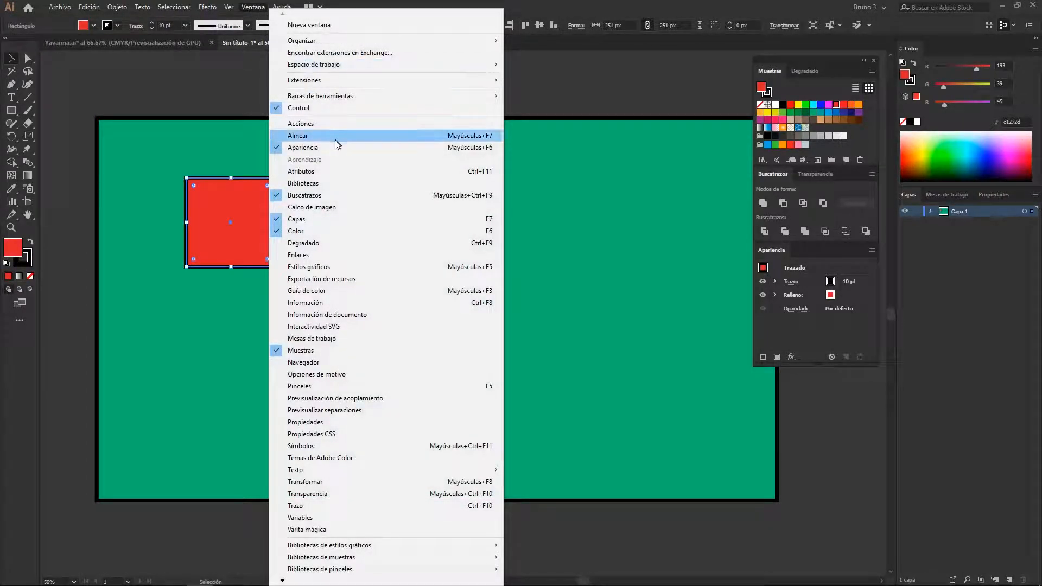
left_click(328, 137)
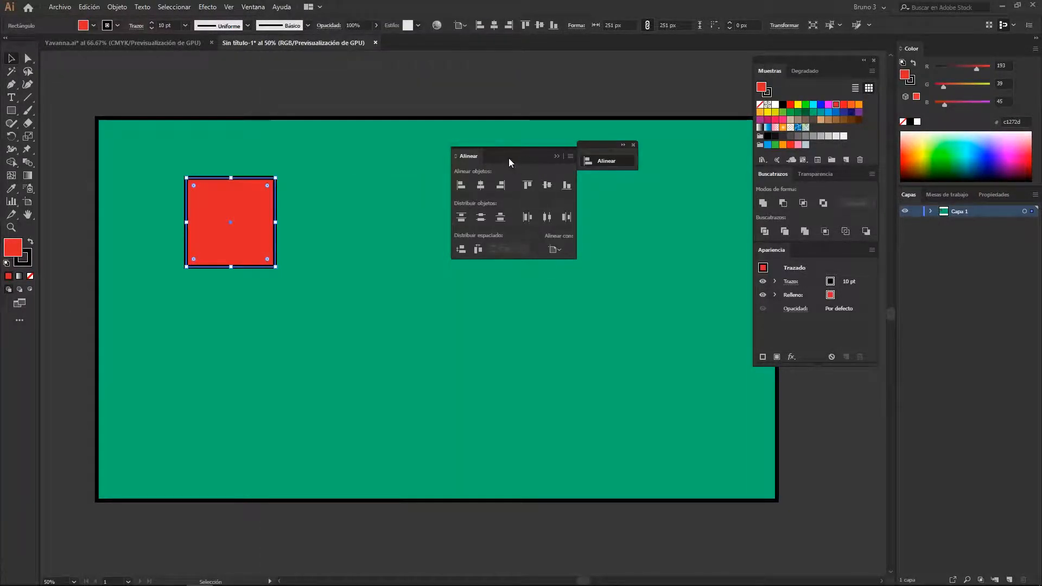
left_click_drag(509, 159, 522, 190)
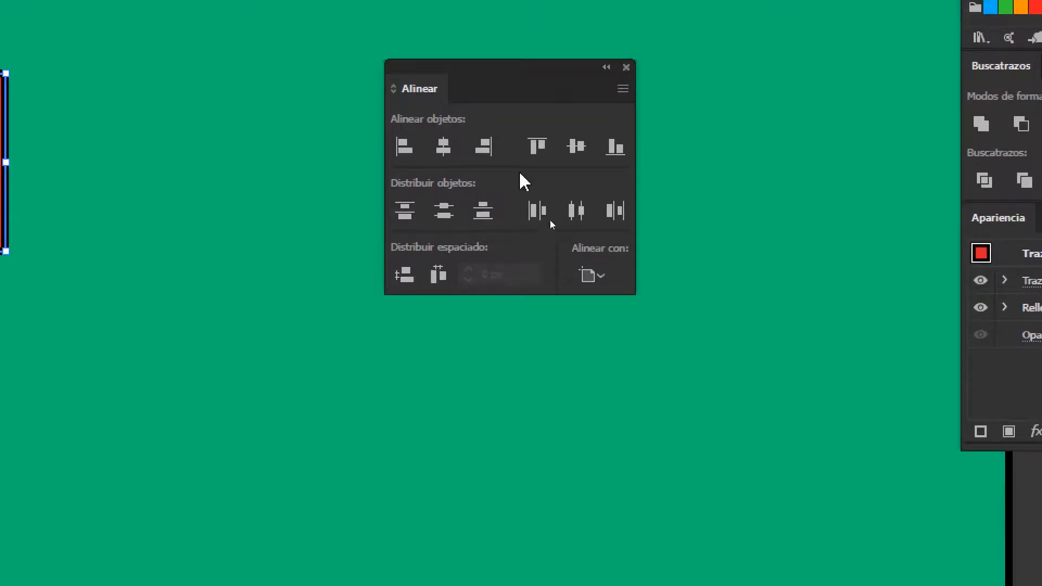
Hide the additional Align options, and show them again
left_click(623, 90)
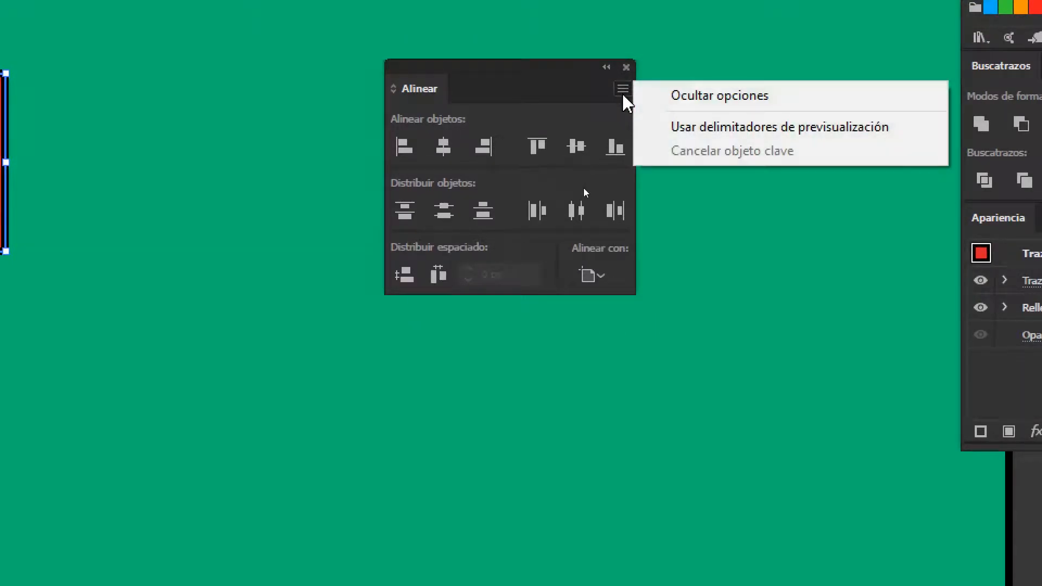
left_click(685, 97)
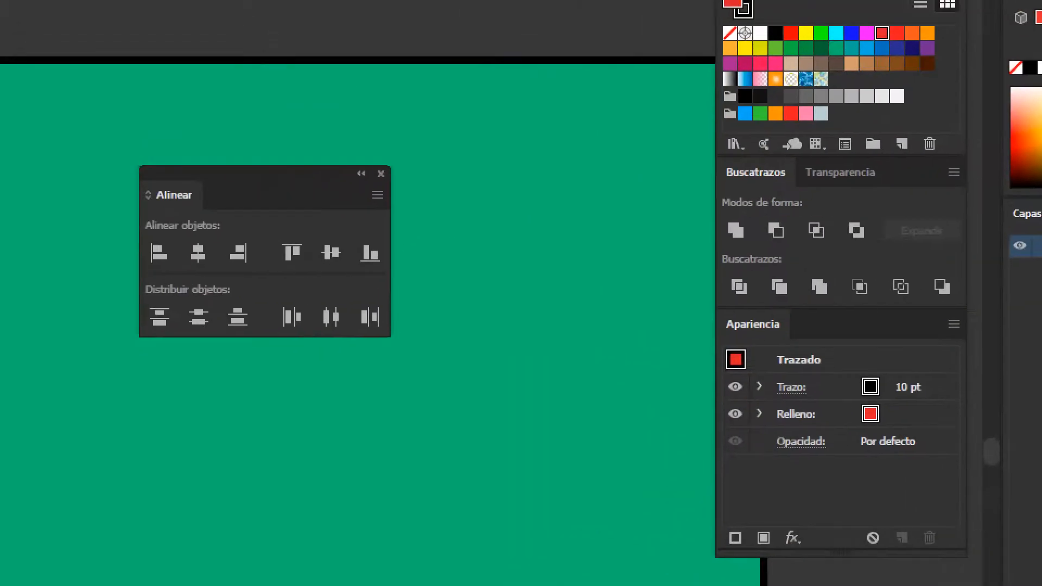
left_click(379, 196)
left_click(445, 202)
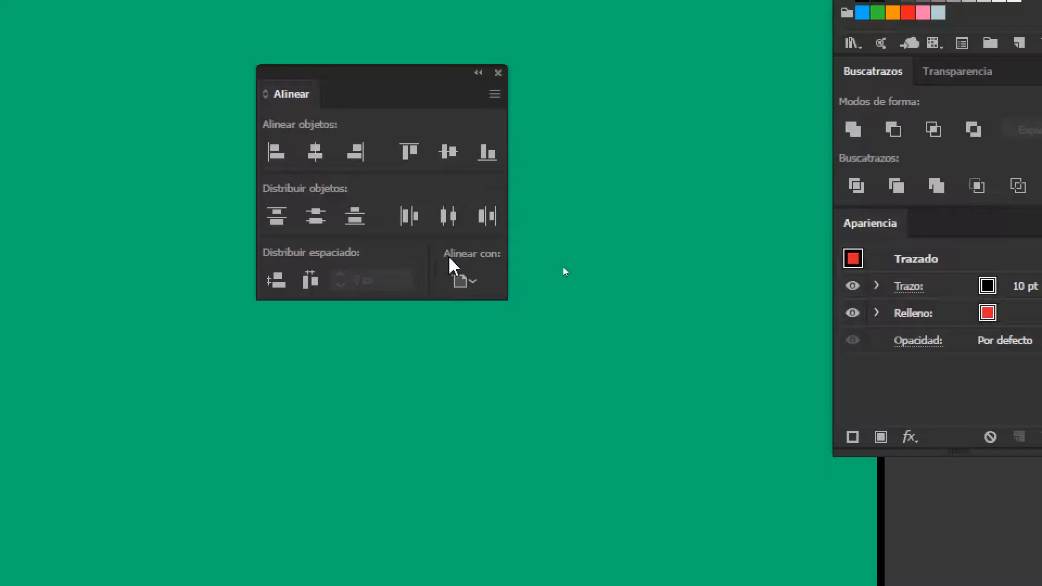
Keep alignment relative to the artboard, and align the red square left, right, horizontally centred, top, vertically centred and bottom in turn
left_click(470, 279)
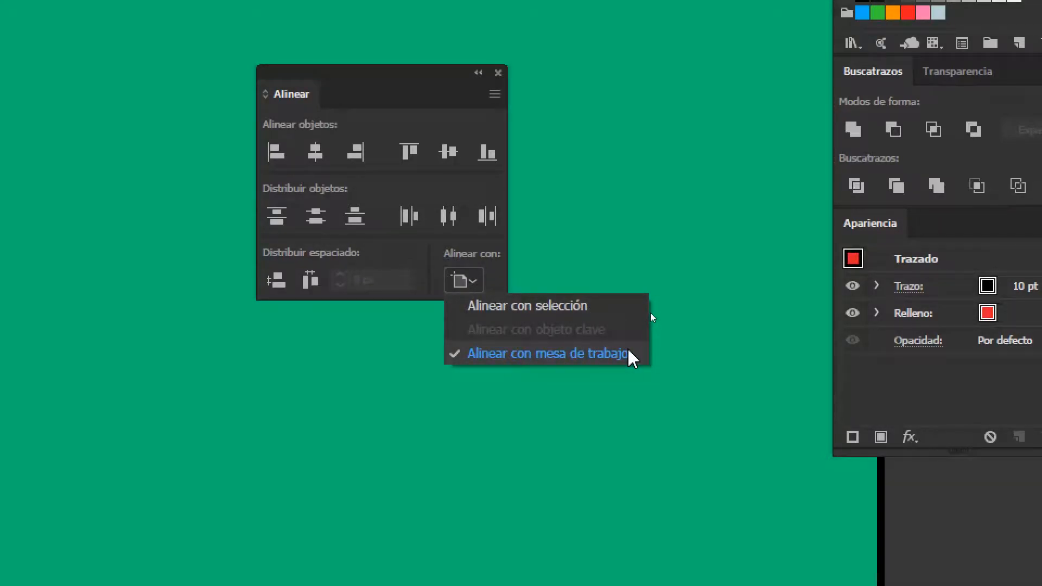
left_click(439, 250)
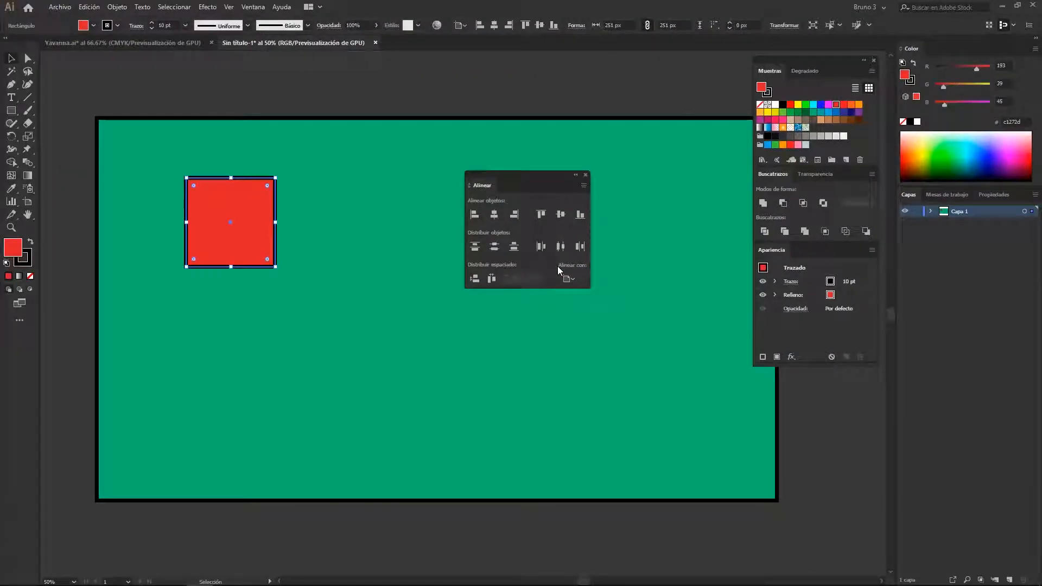
left_click(473, 212)
left_click(513, 214)
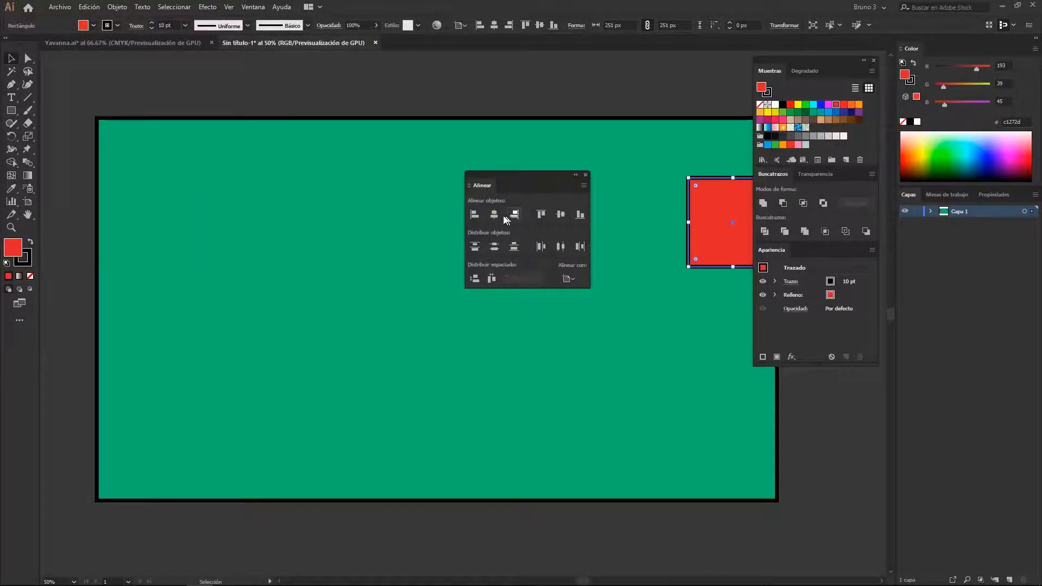
left_click(496, 216)
left_click(541, 215)
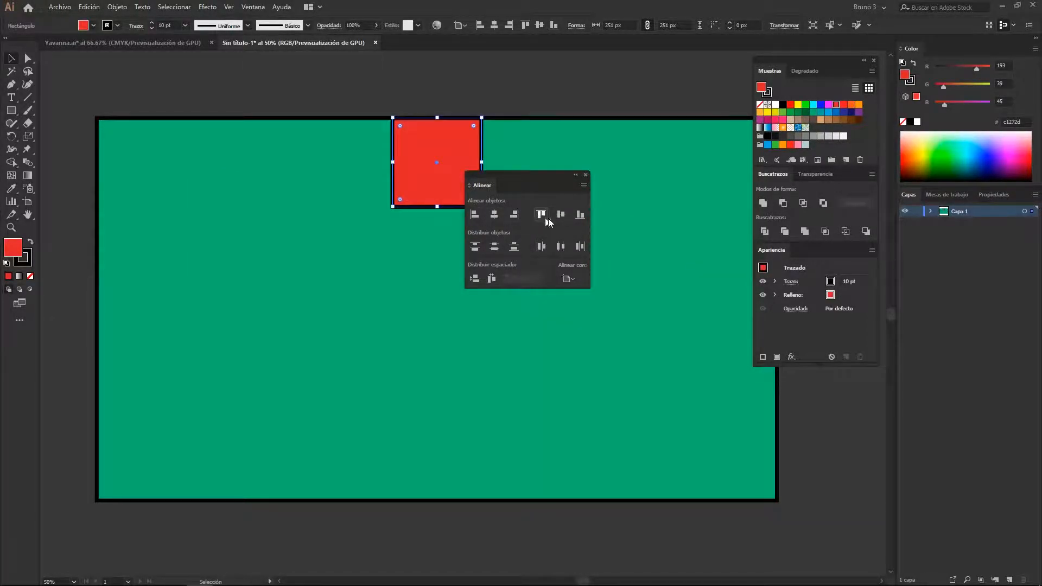
left_click(564, 215)
left_click(580, 216)
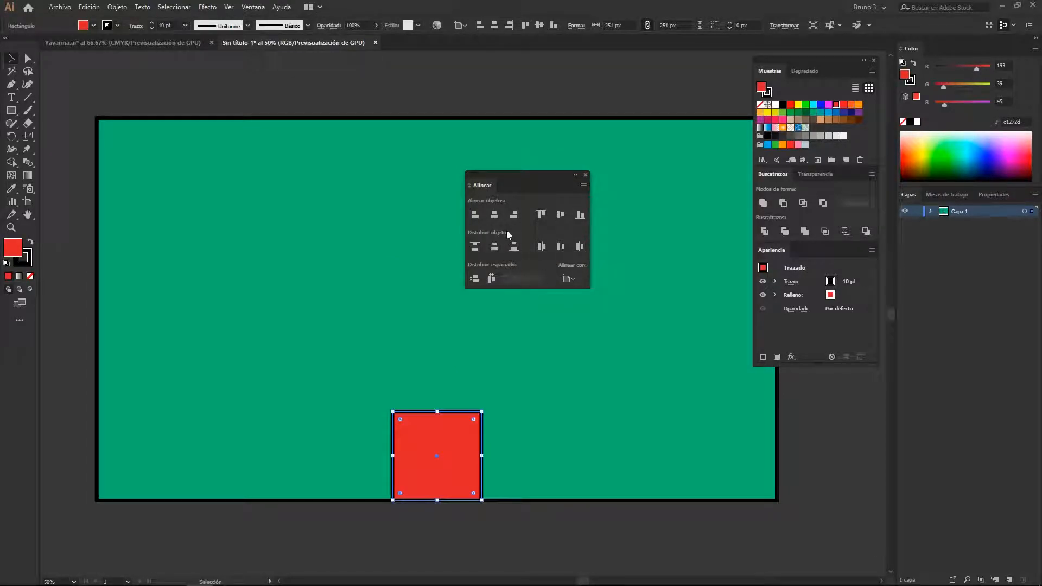
Move the red square up from the artboard's bottom edge and duplicate it into a horizontal row of three
left_click_drag(437, 442, 432, 284)
key("ctrl+d")
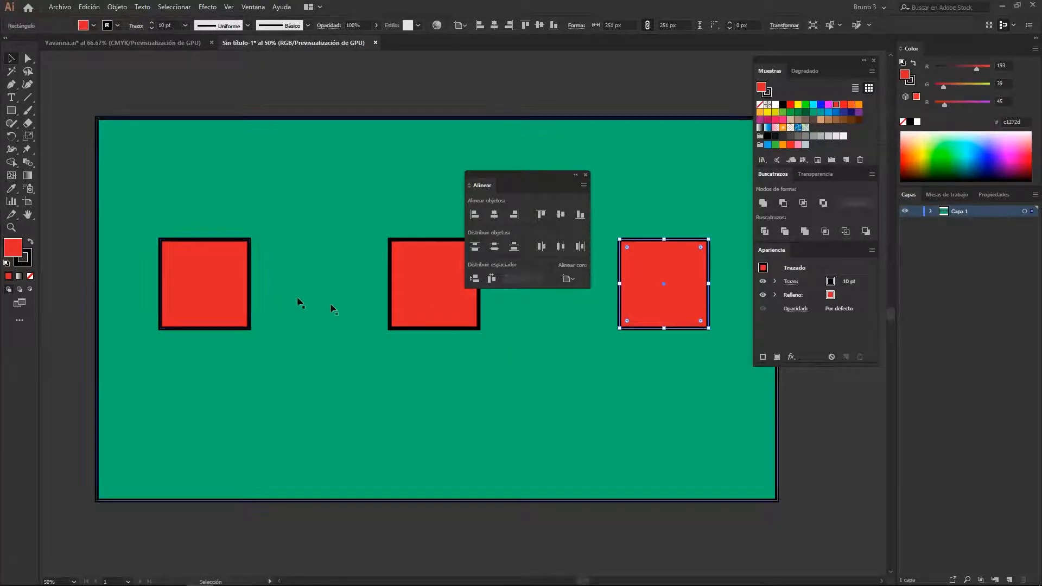
Distribute the three red squares by horizontal centres across the artboard, and try distributing them by their top edges before undoing that
left_click(218, 291, "shift")
left_click(422, 299, "shift")
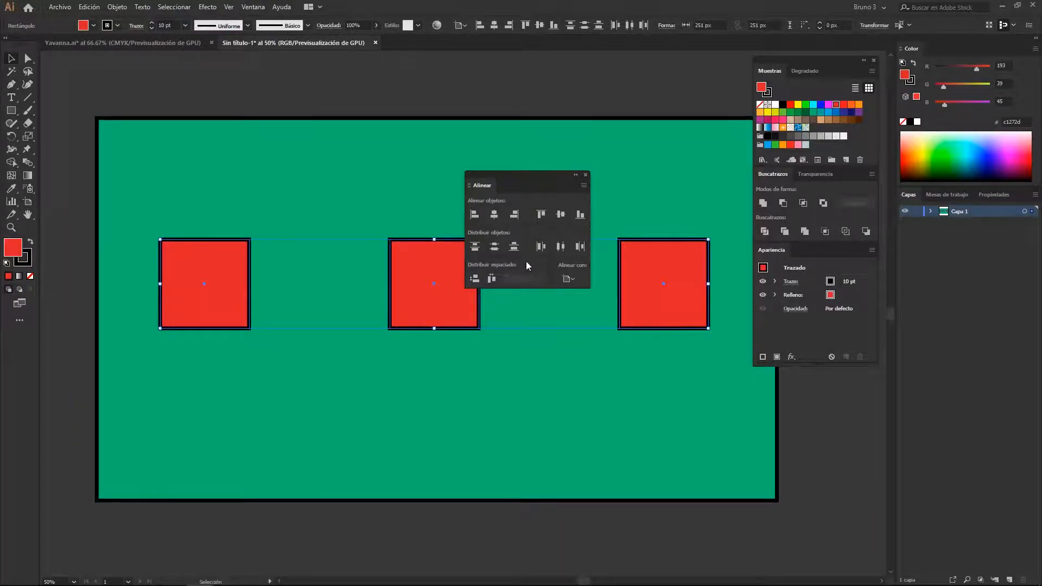
left_click(562, 247)
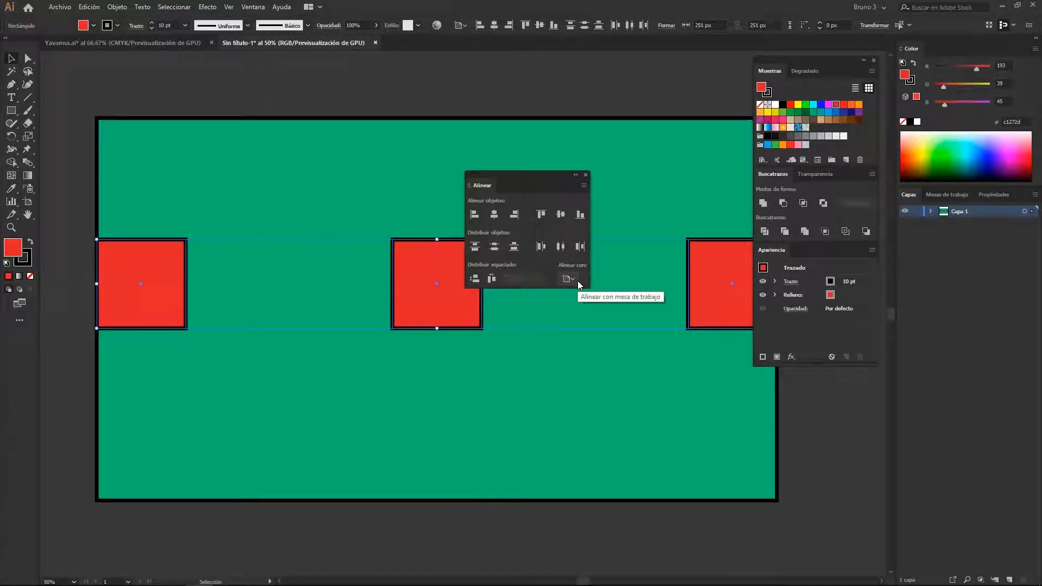
left_click(476, 246)
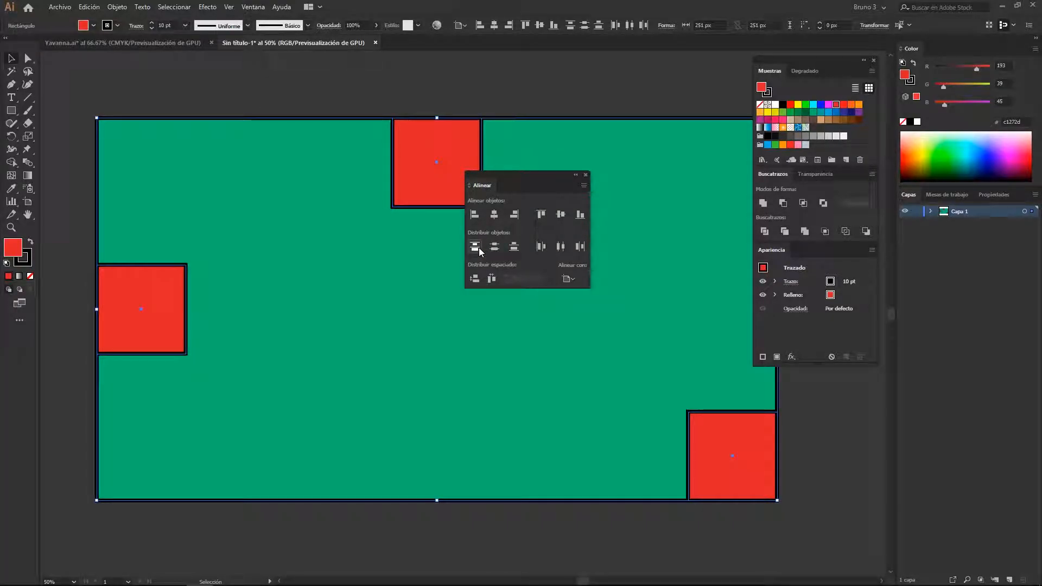
key("ctrl+z")
Delete the middle and right red squares, and move the remaining one closer to the artboard's centre
left_click(321, 109)
left_click(424, 308)
left_click(737, 302, "shift")
left_click_drag(166, 300, 393, 301)
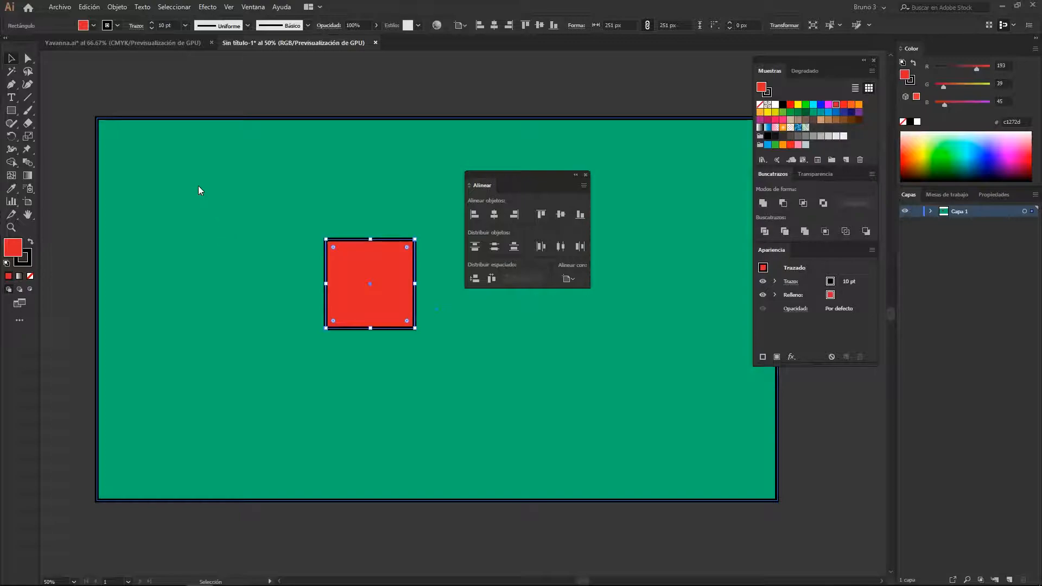
Scale the green rectangle down about its centre so that it leaves a white artboard margin around it
left_click(212, 181)
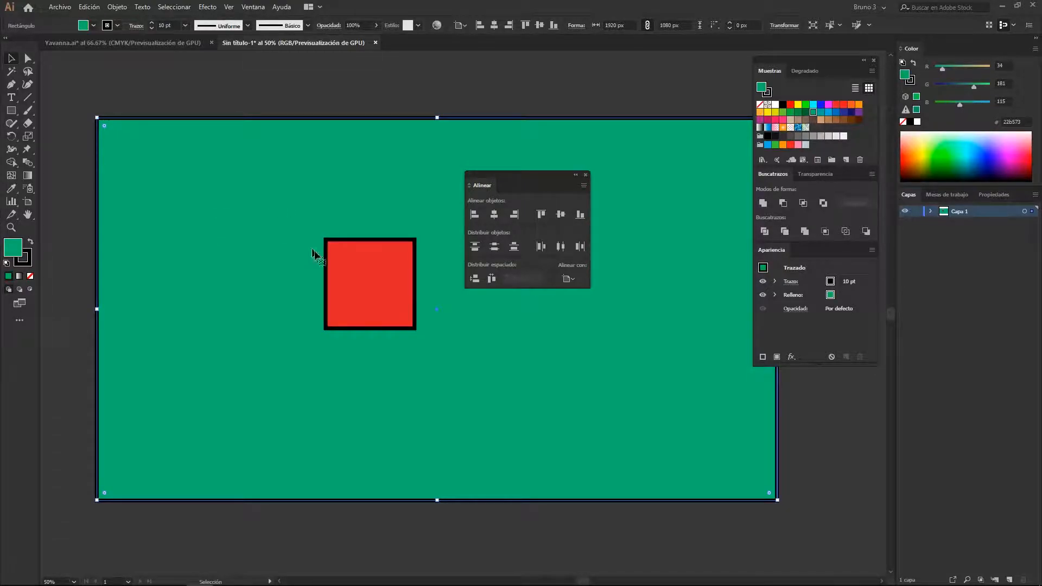
mouse_move(777, 502)
left_mouse_down()
mouse_move(624, 406)
mouse_move(644, 425)
left_mouse_up()
left_click(506, 464)
left_click_drag(466, 438, 447, 430)
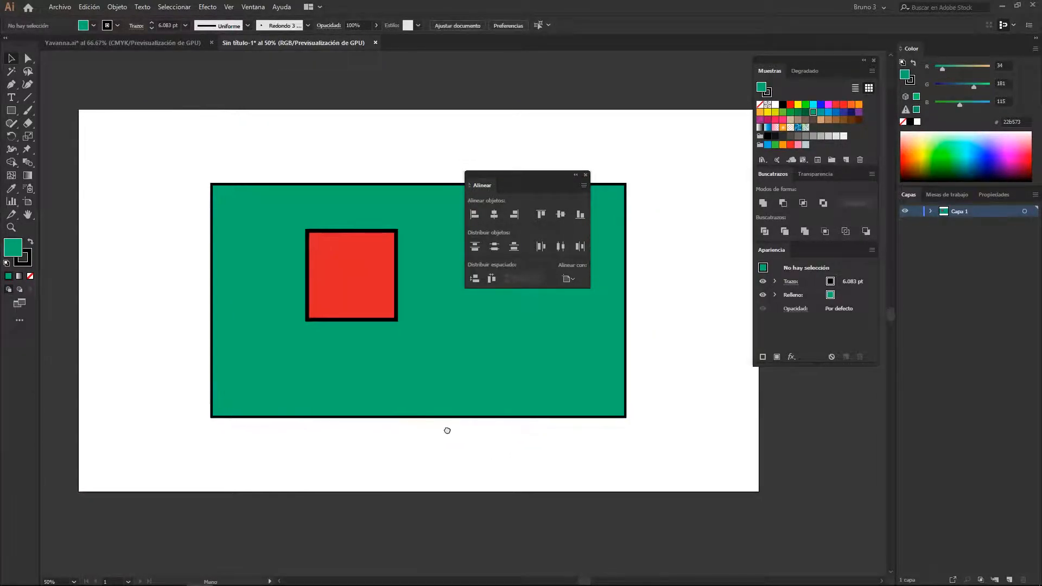
Select the red square together with the green rectangle, and make the green rectangle the key object for alignment
left_click(349, 281)
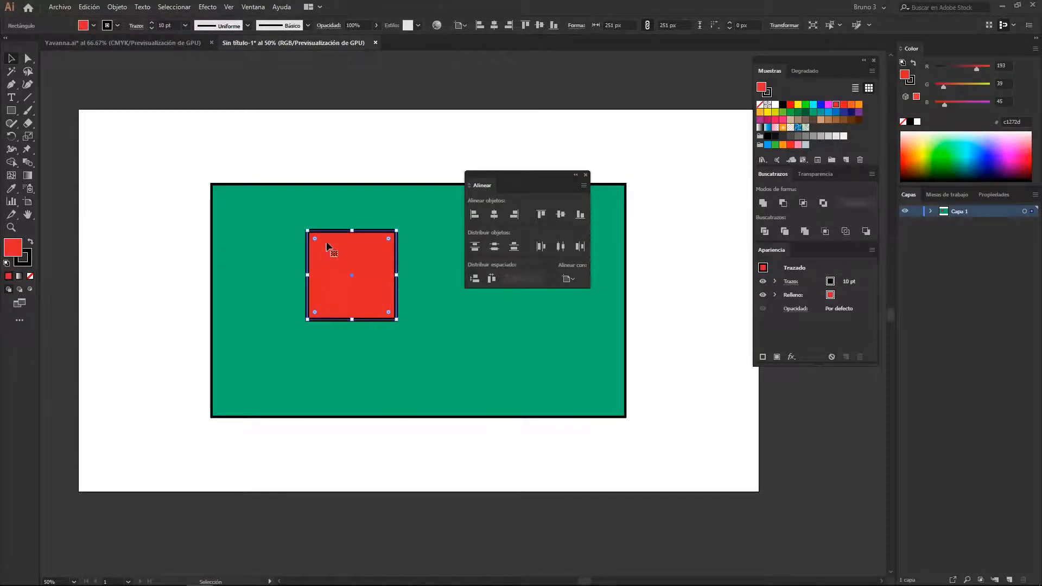
left_click(459, 359, "shift")
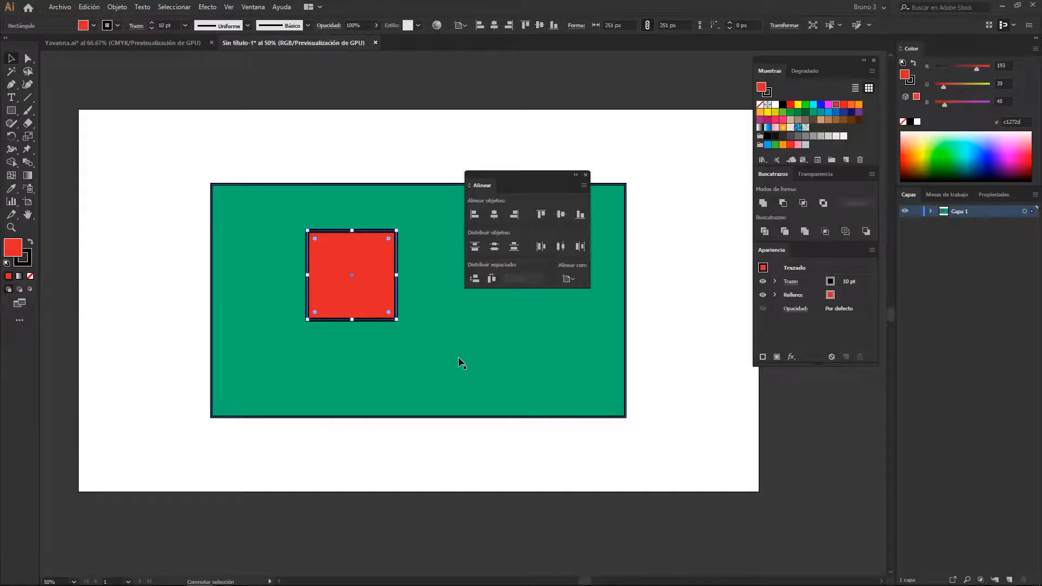
left_click(459, 357, "shift")
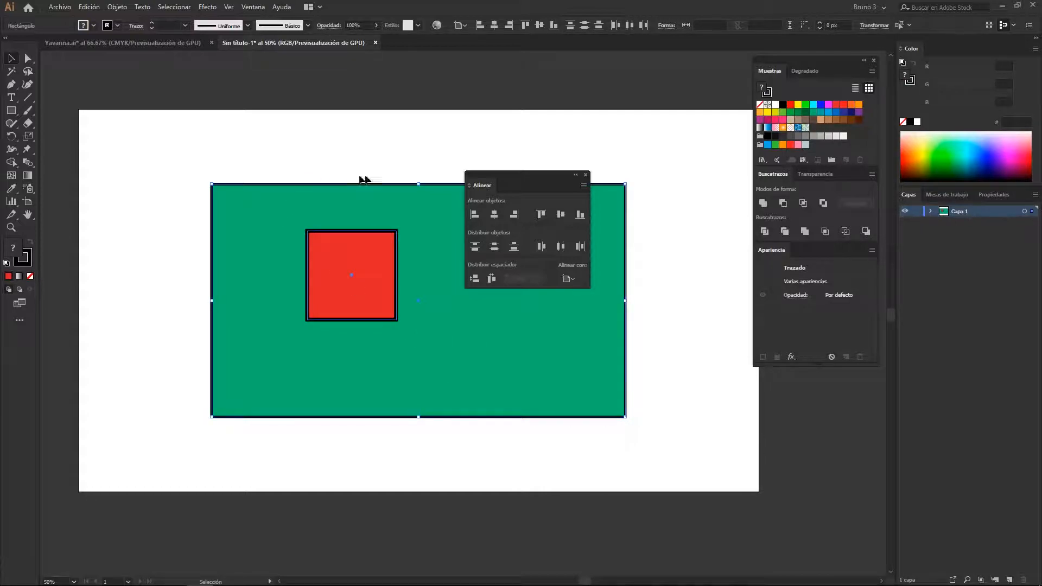
left_click(474, 340)
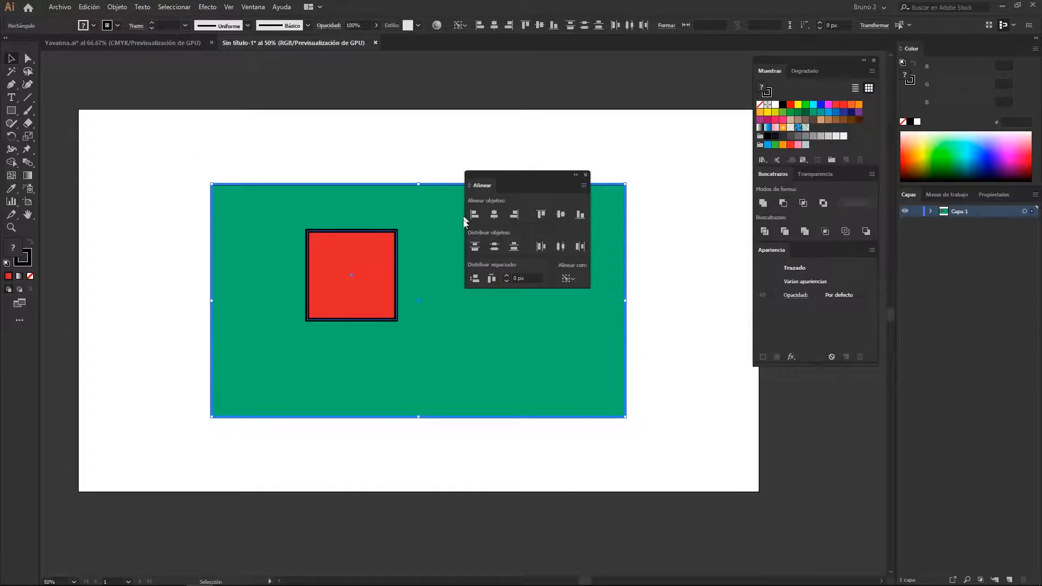
Centre the red square on the green key rectangle both ways, try left and right alignment, and return it to horizontal centre
left_click(494, 215)
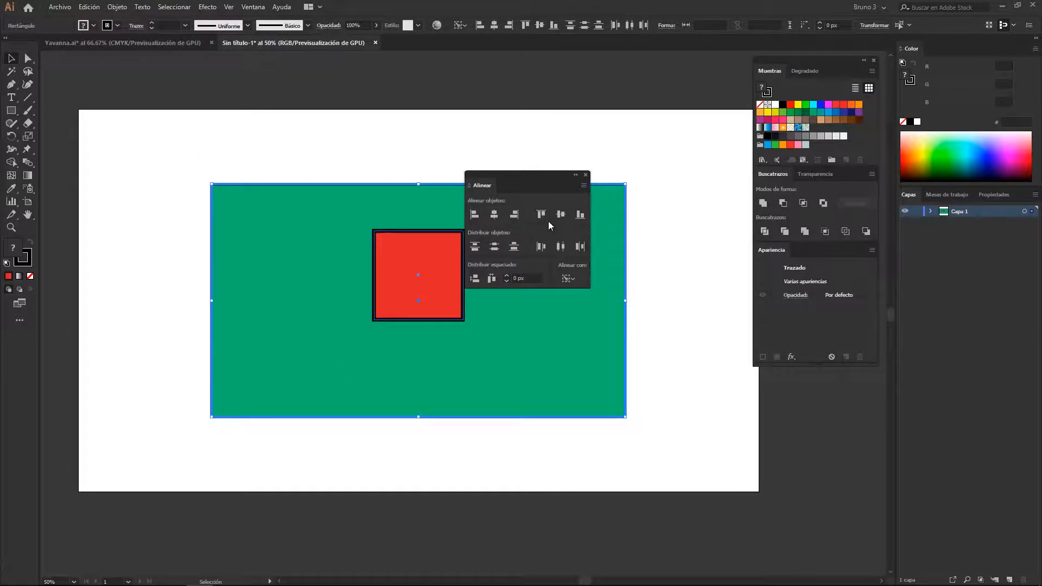
left_click(562, 215)
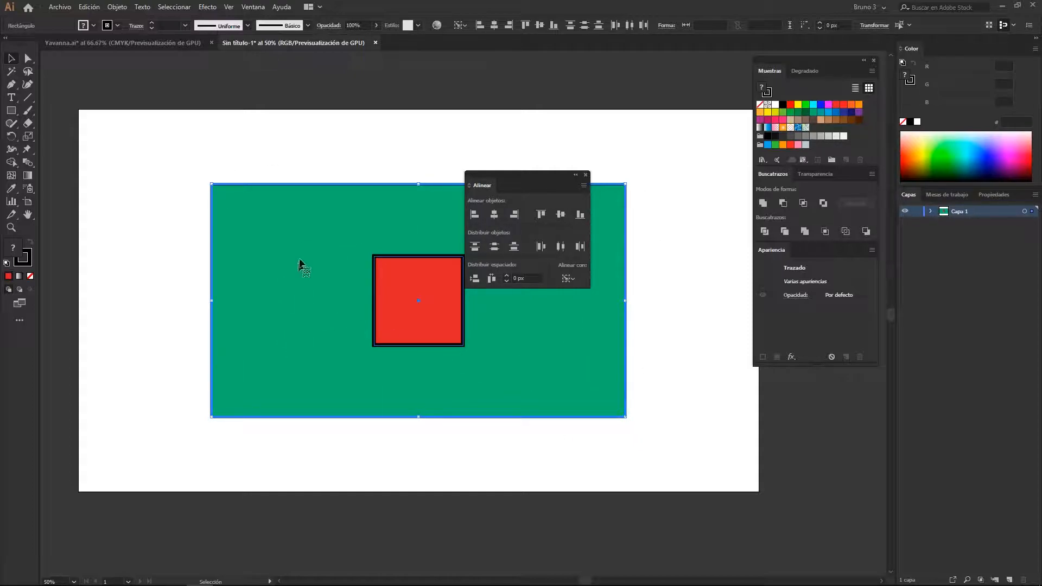
left_click(472, 215)
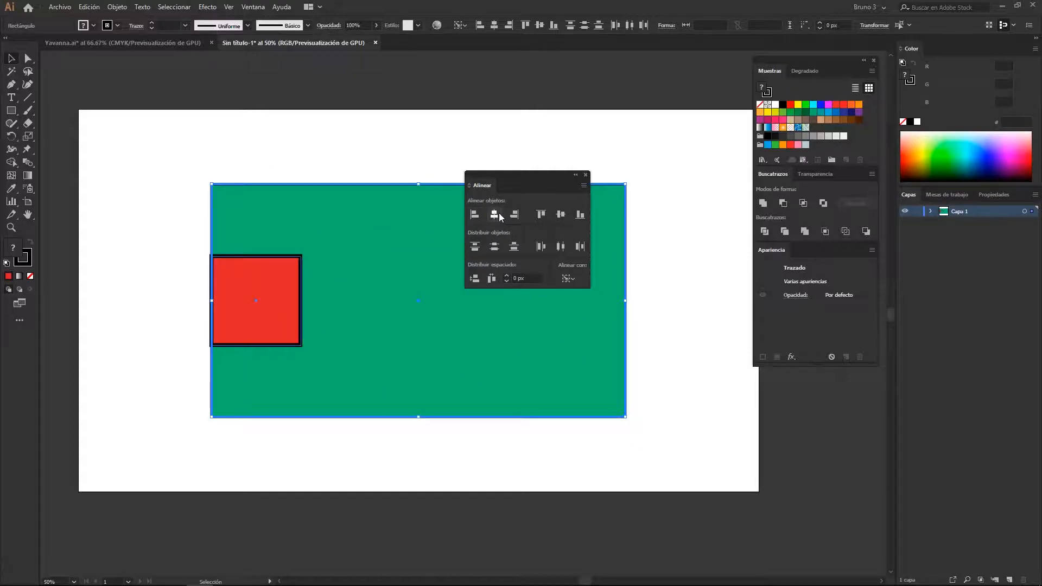
left_click(494, 215)
left_click(518, 216)
left_click(500, 214)
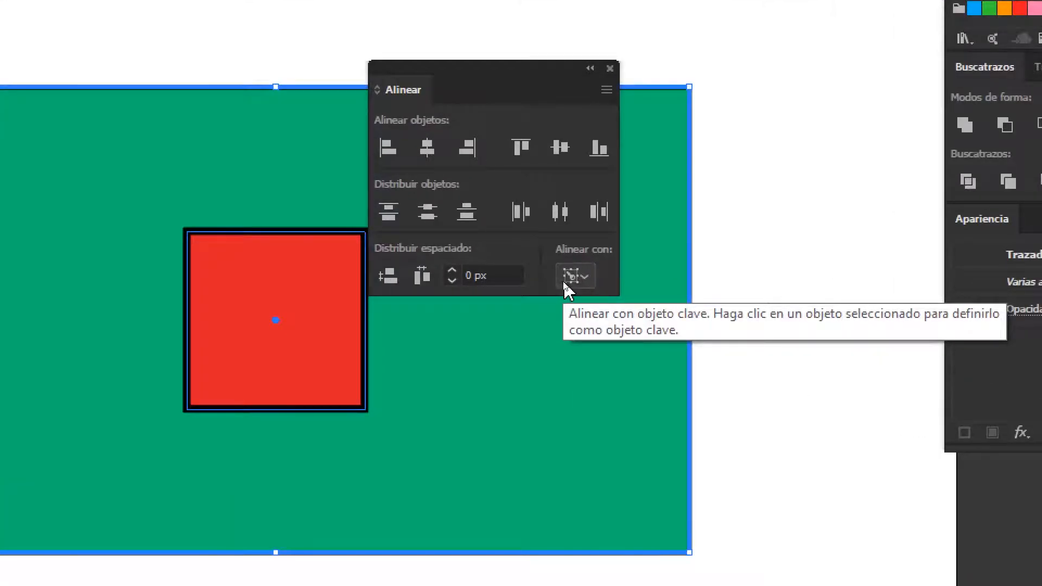
Switch the alignment reference to the artboard, and align both shapes left, centred and right before returning them to horizontal centre
left_click(574, 279)
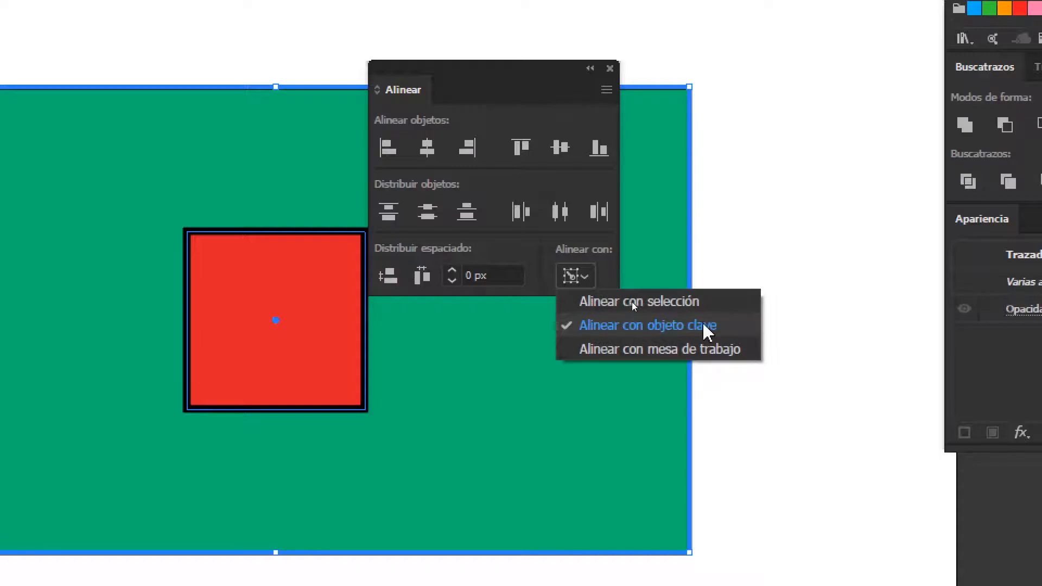
left_click(582, 280)
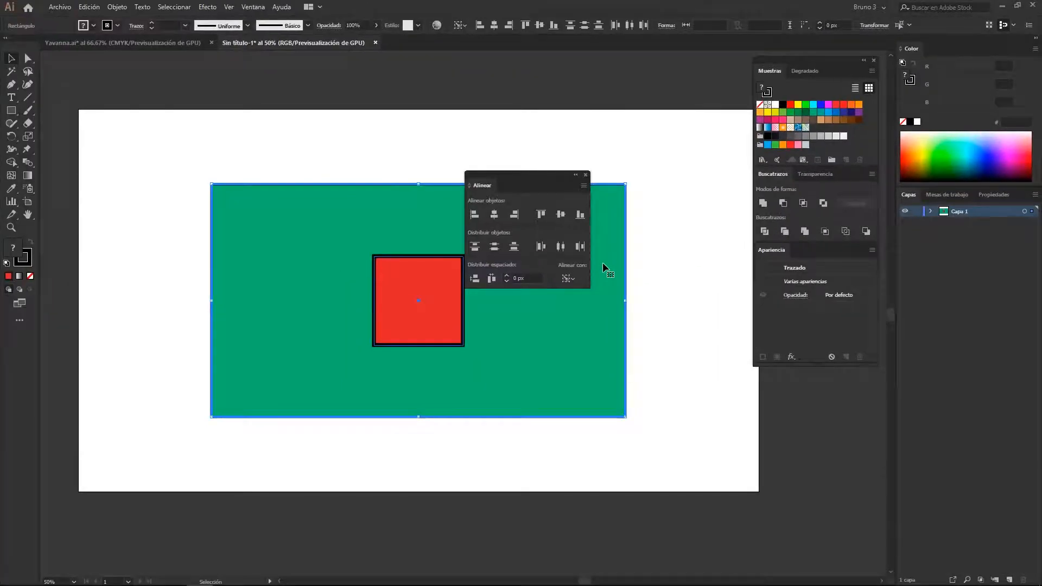
left_click(570, 279)
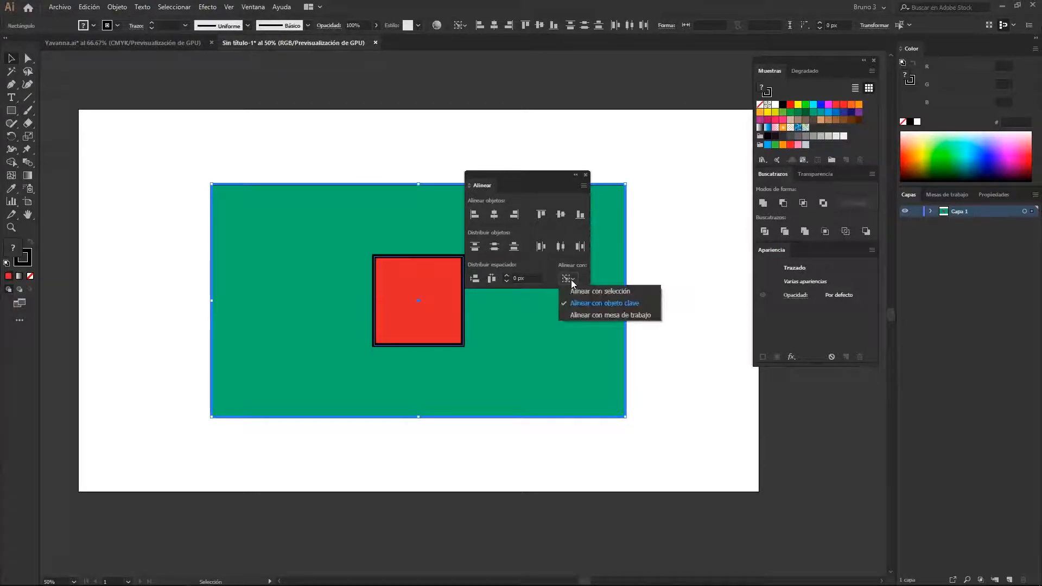
left_click(615, 317)
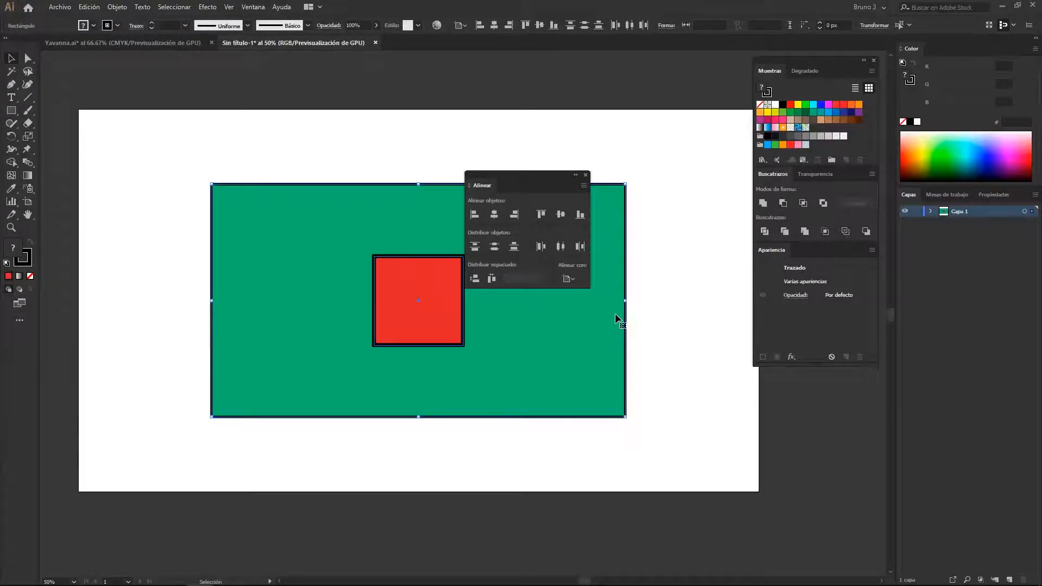
left_click(480, 30)
left_click(495, 26)
left_click(511, 27)
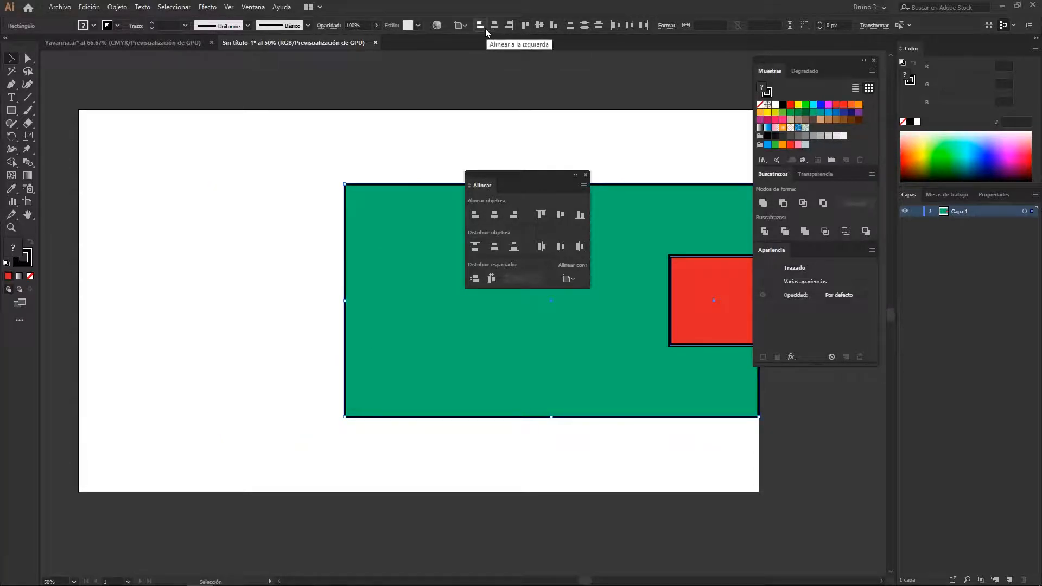
left_click(495, 26)
Close the Align options and delete both the green rectangle and the red square
left_click_drag(516, 180, 621, 112)
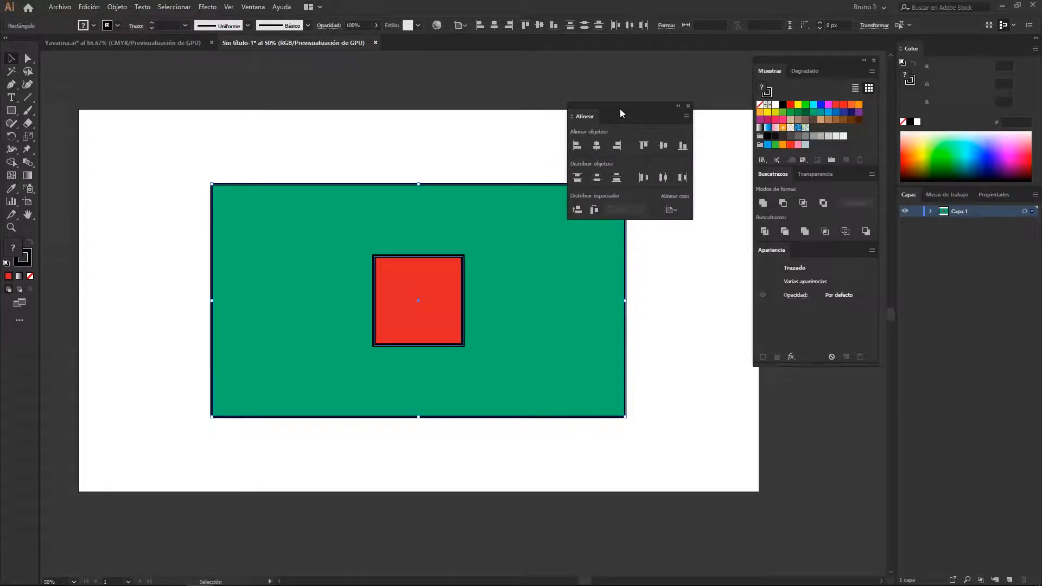
left_click(688, 106)
left_click_drag(165, 144, 688, 453)
key("Delete")
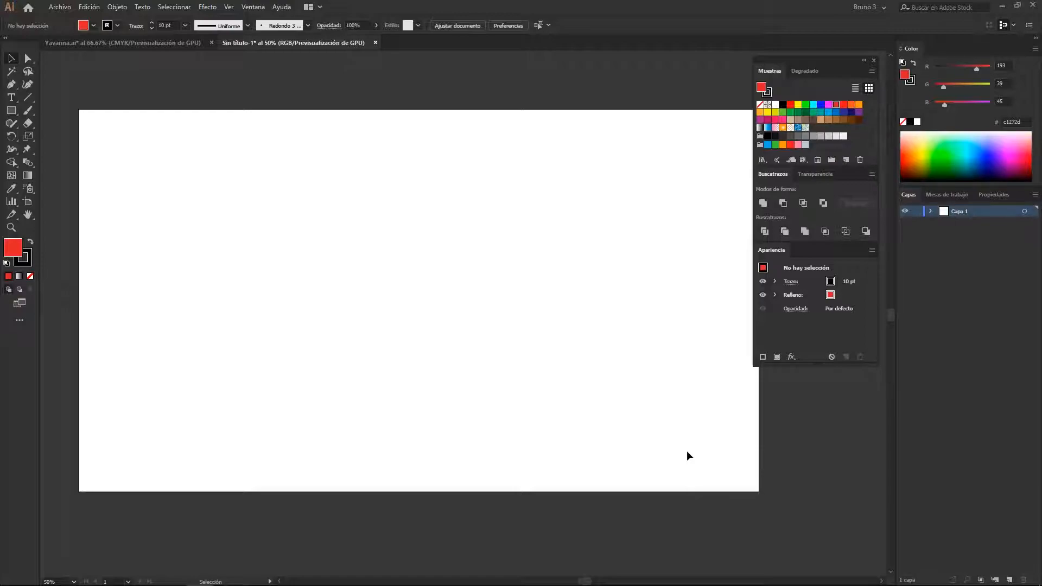
Look up Pathfinder (Buscatrazos) in the list of available panels
key("space")
left_click_drag(597, 407, 583, 409)
key("space")
left_click_drag(503, 369, 505, 357)
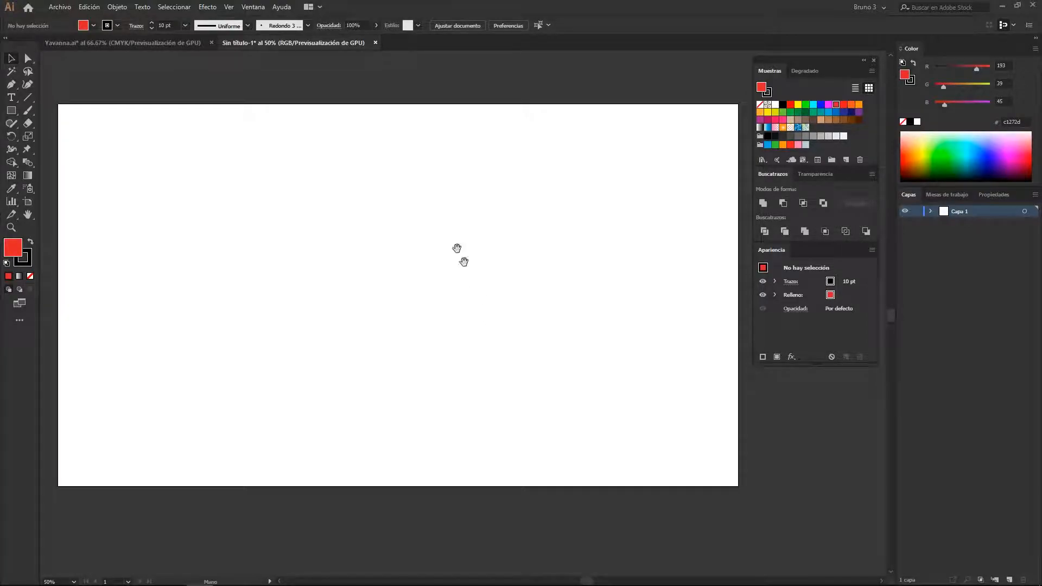
left_click(255, 8)
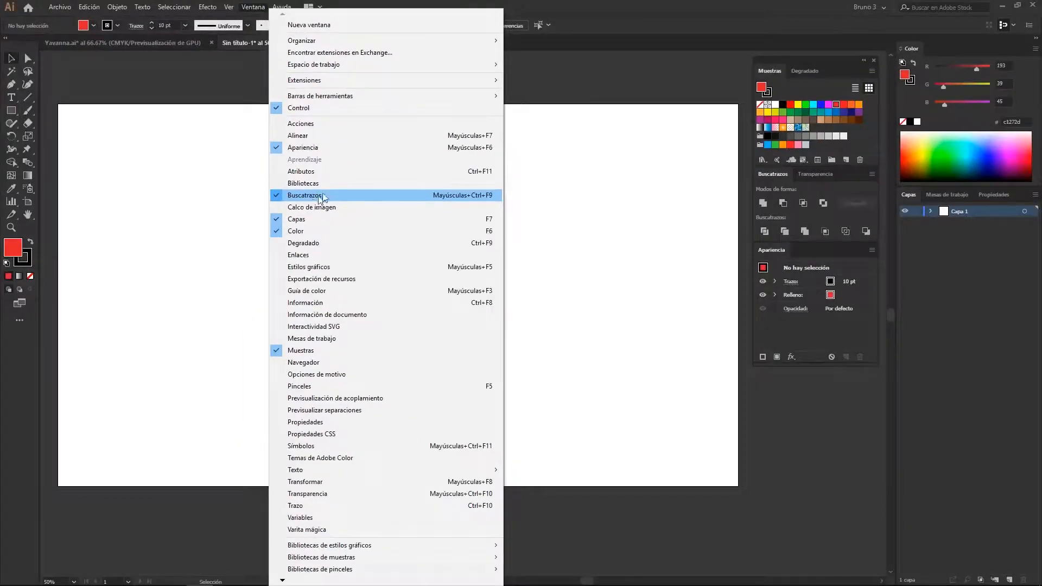
left_click(314, 197)
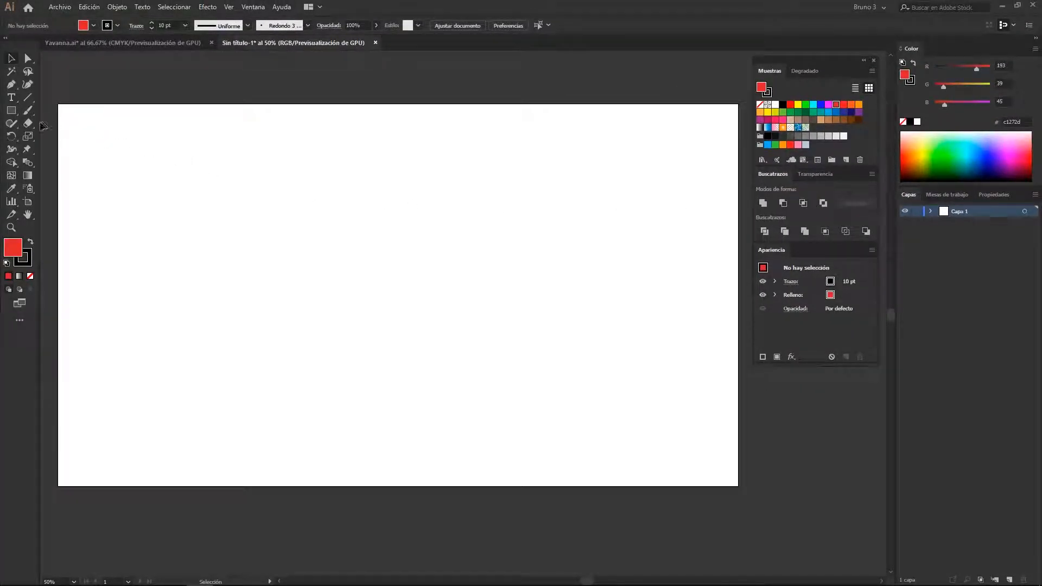
Draw a red circle on the artboard, duplicate it sideways and adjust the right copy so the two partly overlap
left_click_drag(12, 116, 50, 138)
mouse_move(398, 295)
left_mouse_down()
mouse_move(452, 322)
mouse_move(350, 316)
left_mouse_up()
key("v")
left_click_drag(349, 317, 419, 317, "alt")
left_click_drag(487, 397, 445, 314)
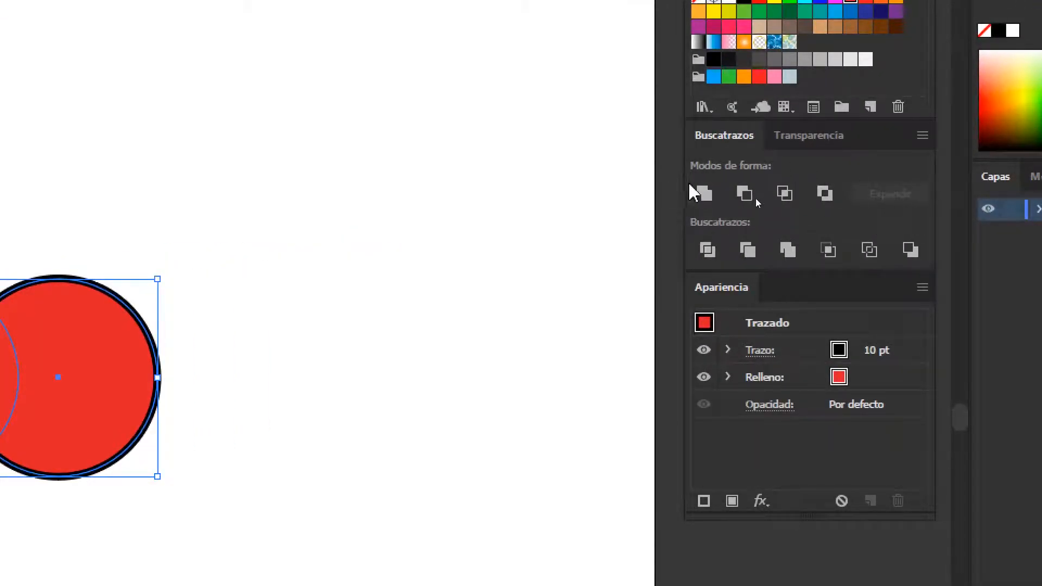
left_click_drag(90, 365, 506, 350)
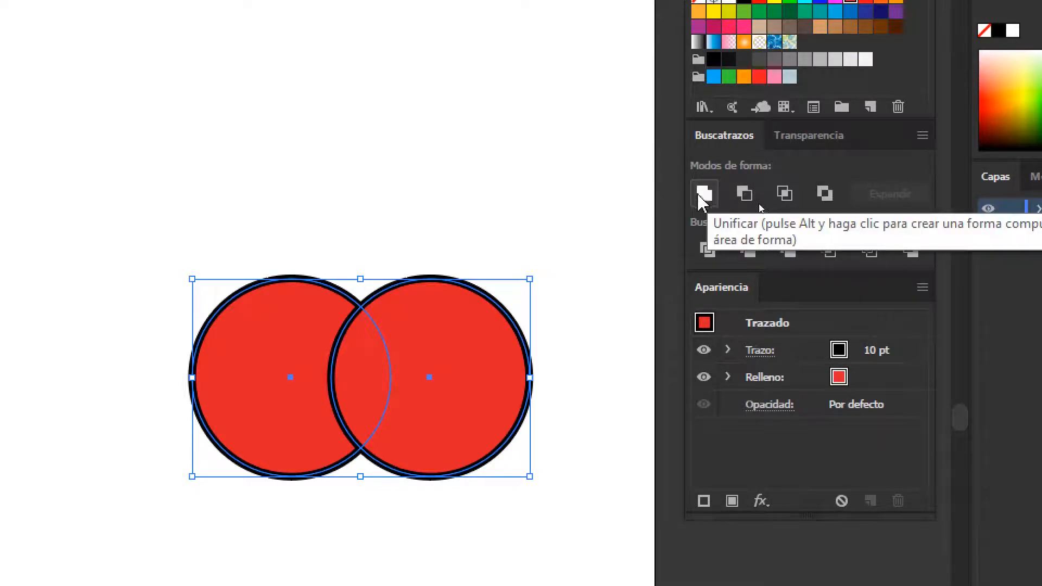
left_click(391, 245)
left_click_drag(415, 389, 382, 374)
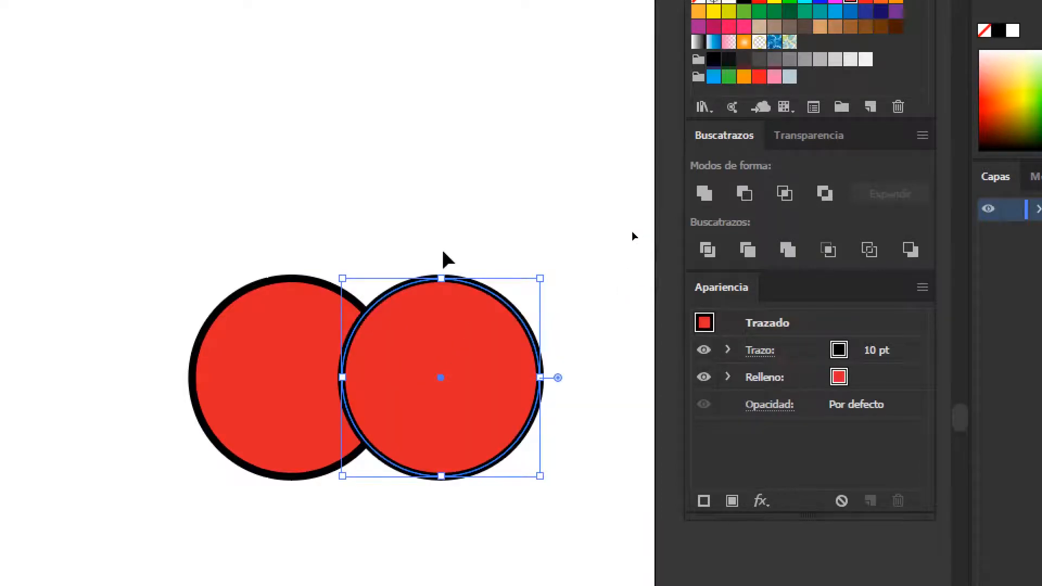
Unite the two overlapping circles with Pathfinder and show the resulting shape in outline view
left_click_drag(216, 218, 488, 407)
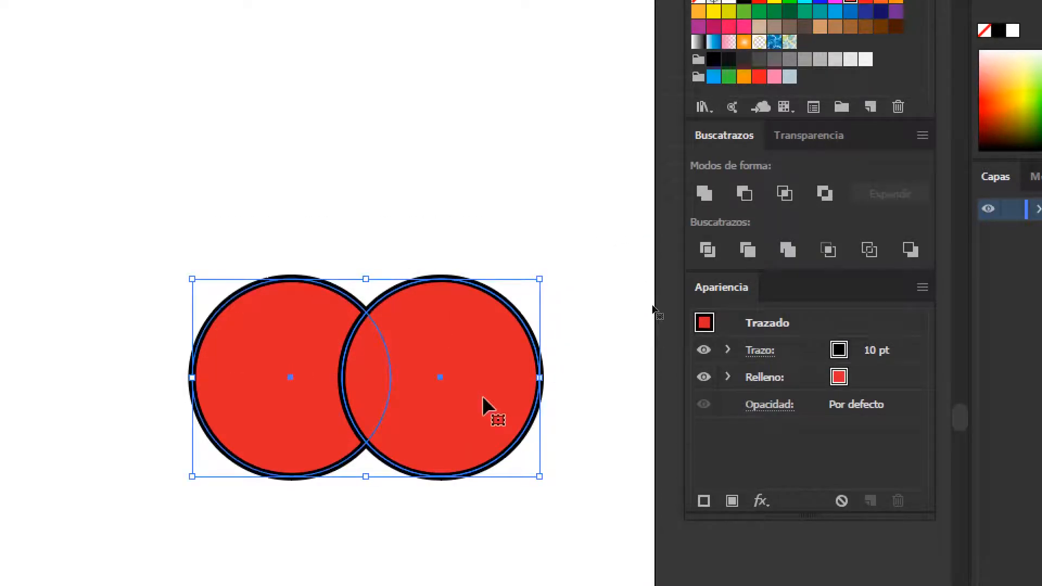
left_click(707, 204)
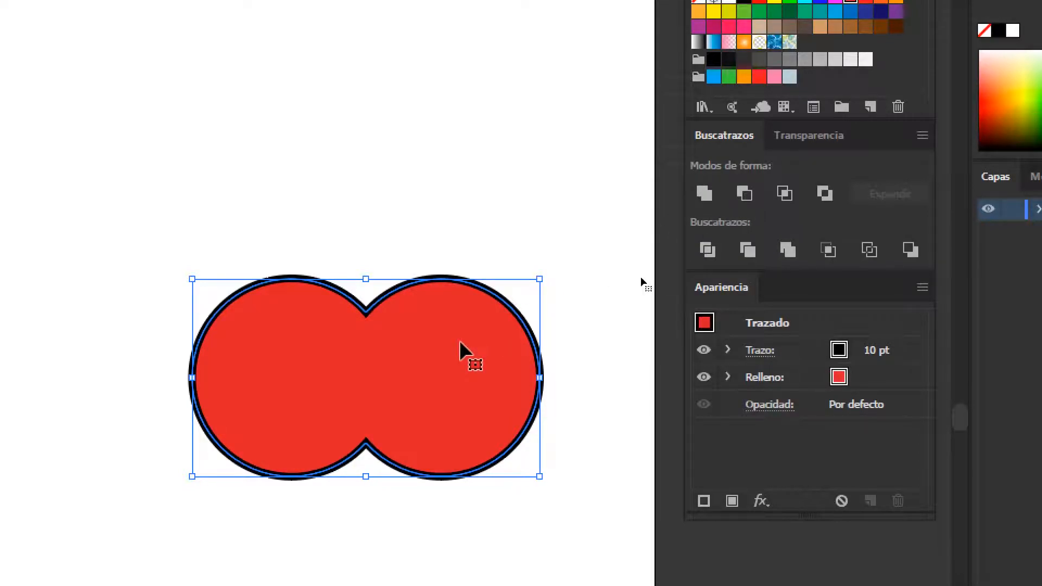
key("ctrl+y")
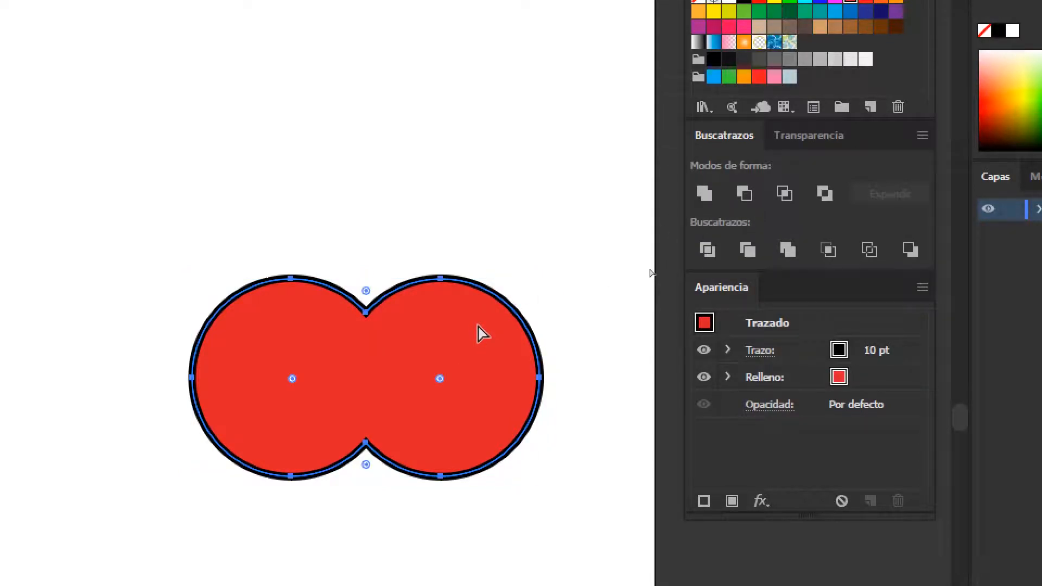
left_click(444, 156)
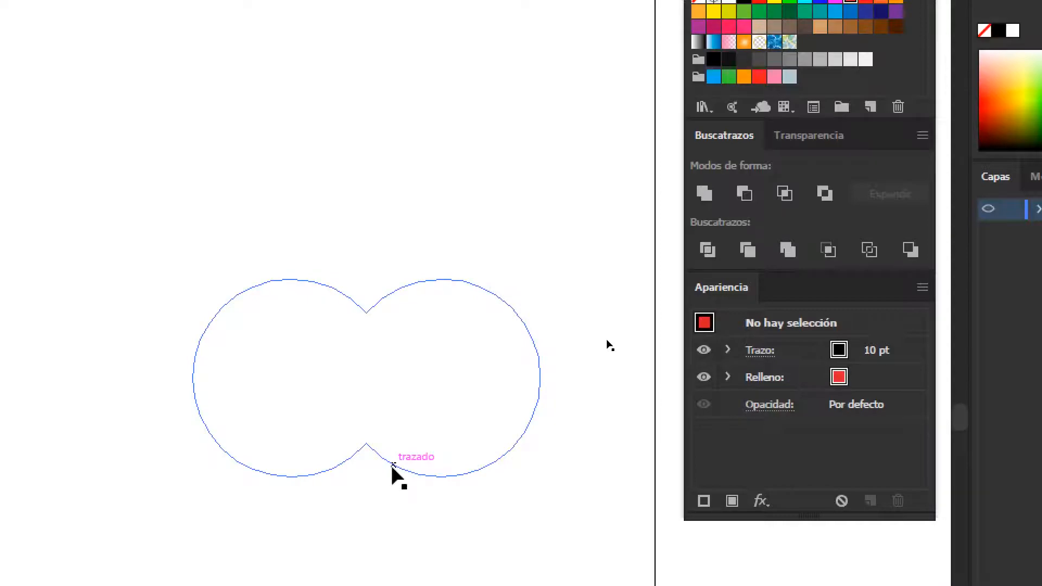
Round the two inner corner points where the united circles meet, and return to the full-colour preview
left_click(392, 465)
key("a")
left_click(366, 443)
left_click(366, 312)
left_click_drag(410, 505, 375, 277)
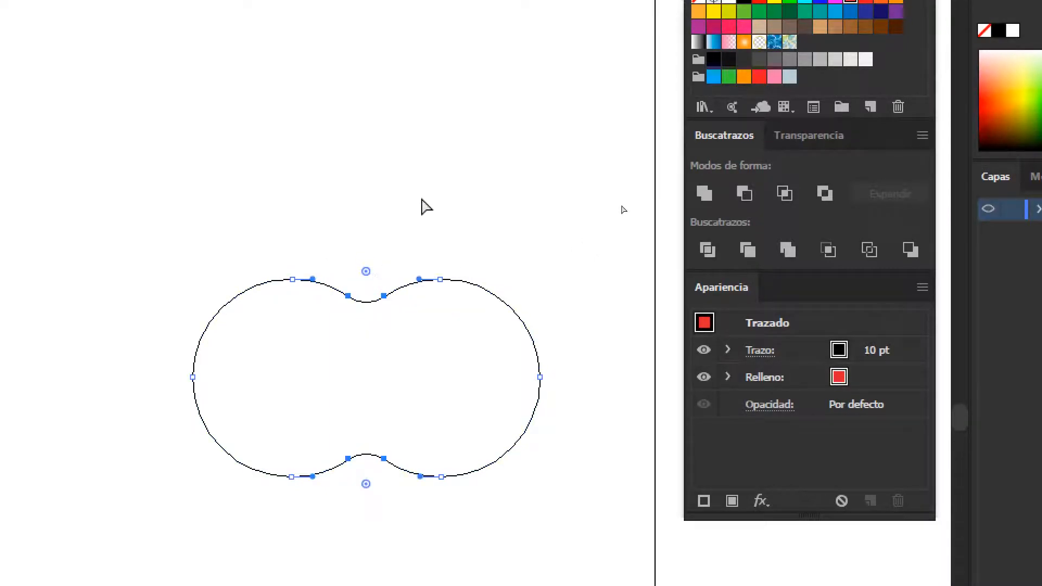
left_click(421, 204)
key("ctrl+y")
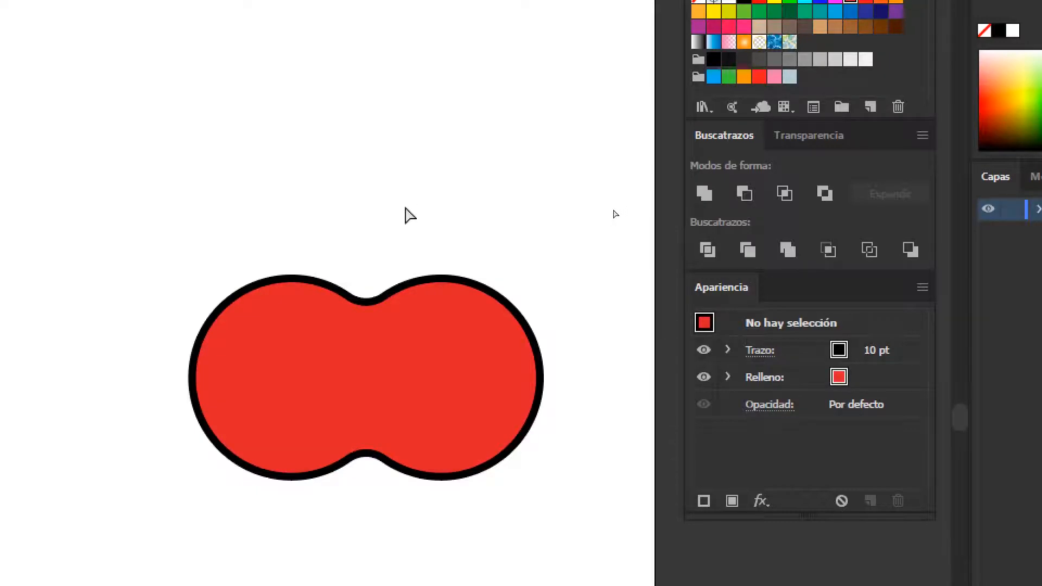
Undo the corner rounding and the union of the two circles
key("ctrl+z")
key("ctrl+z")
key("ctrl+z")
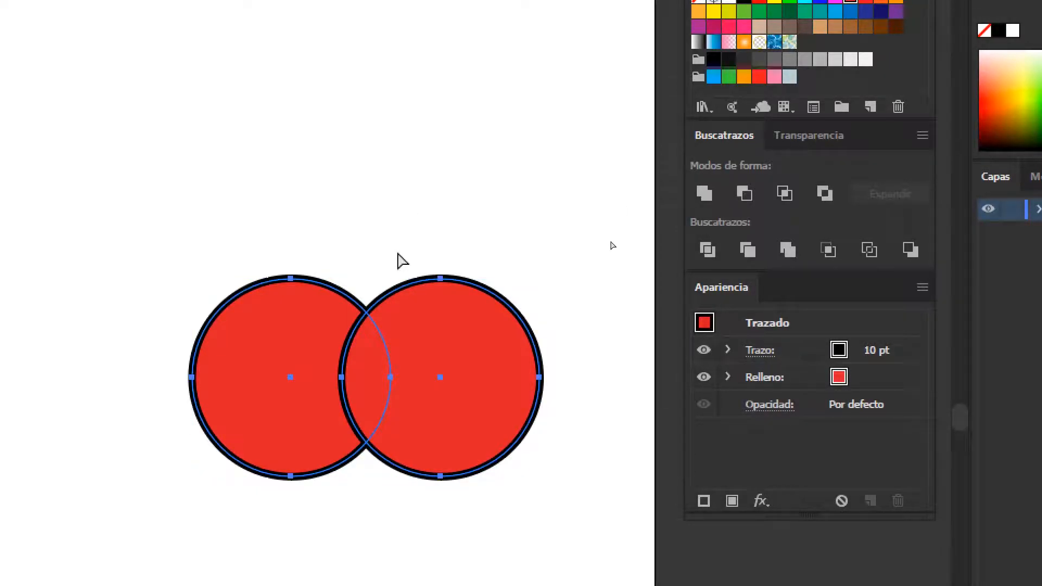
Try Minus Front on the two overlapping red circles, and undo the subtraction
left_click(255, 205)
left_click_drag(223, 210, 455, 344)
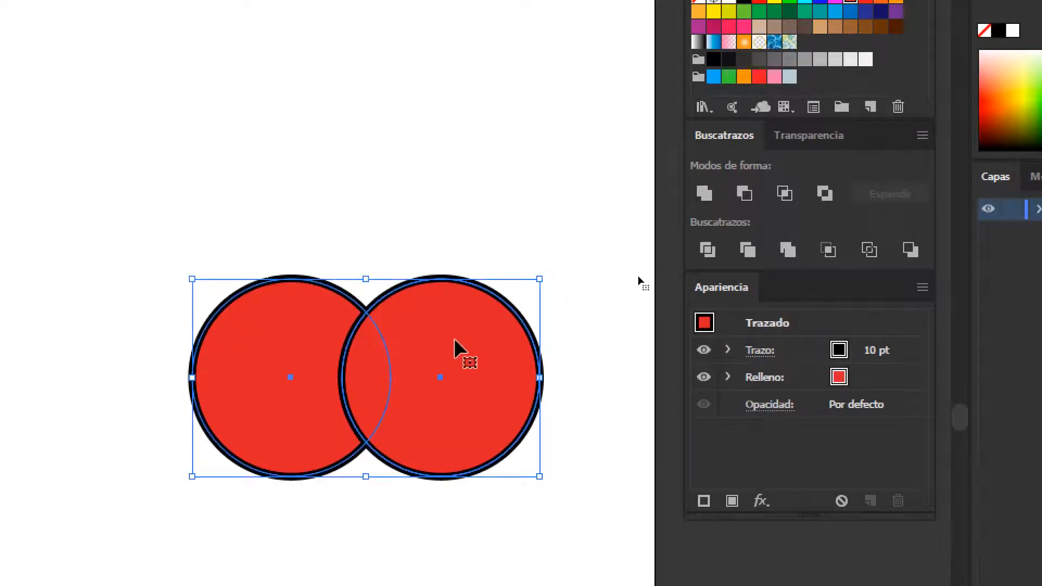
left_click(751, 194)
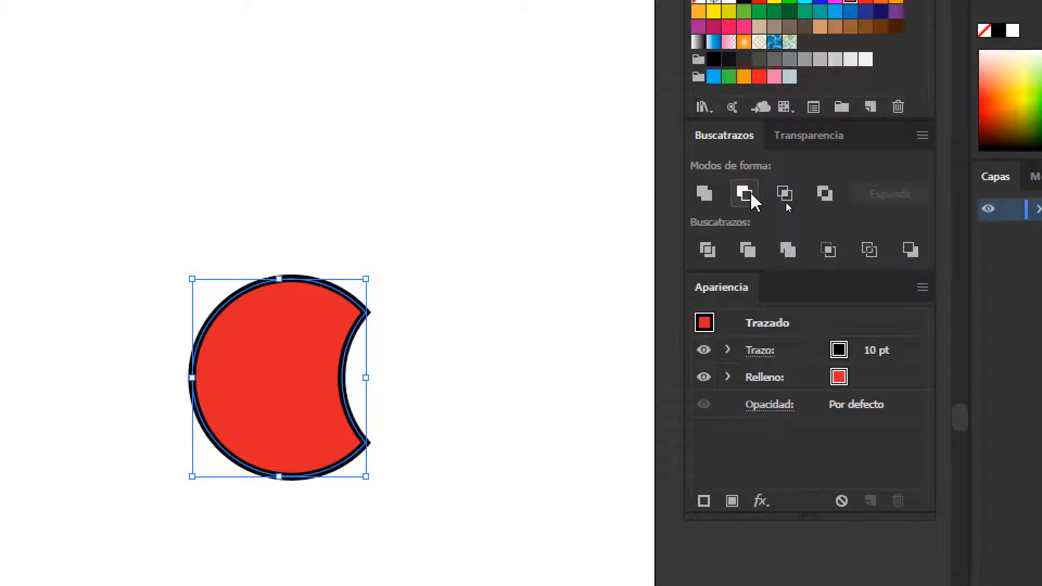
key("ctrl+z")
left_click(623, 199)
Fill the right circle with green and shift it to overlap the red circle more, with both circles selected
left_click(501, 303)
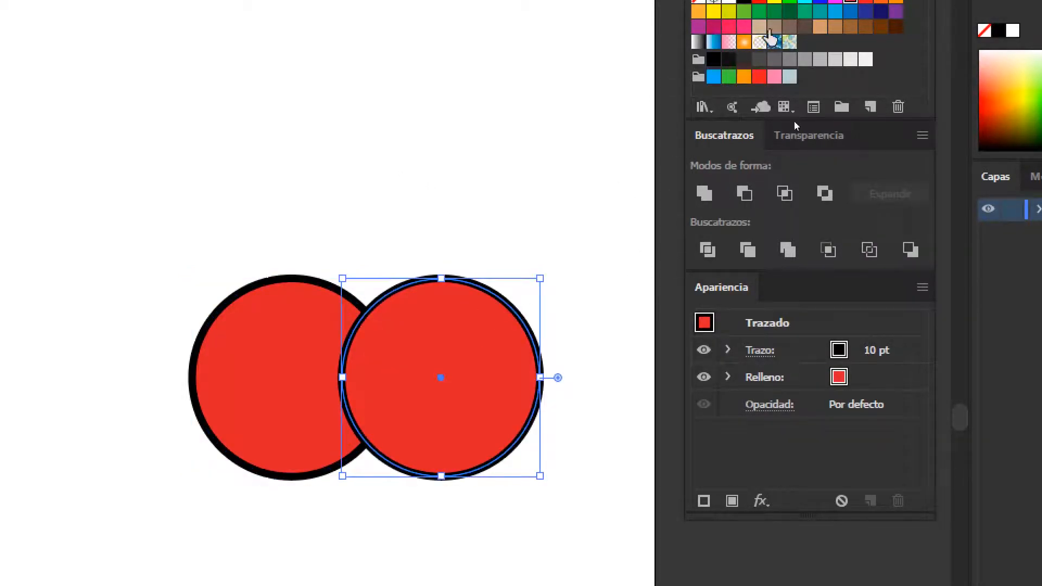
left_click(745, 11)
left_click(539, 173)
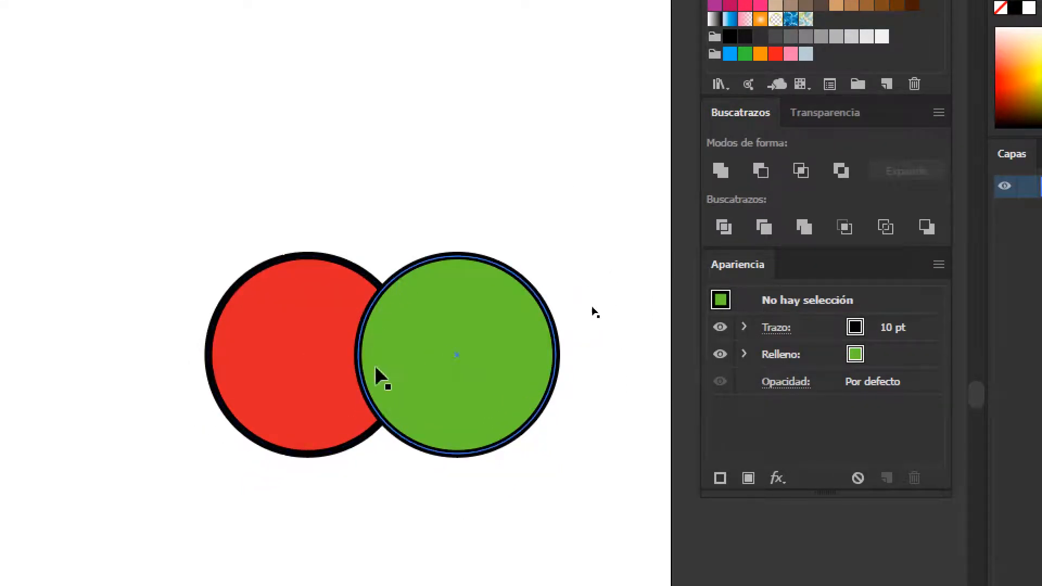
left_click_drag(493, 380, 442, 380)
left_click_drag(232, 147, 489, 421)
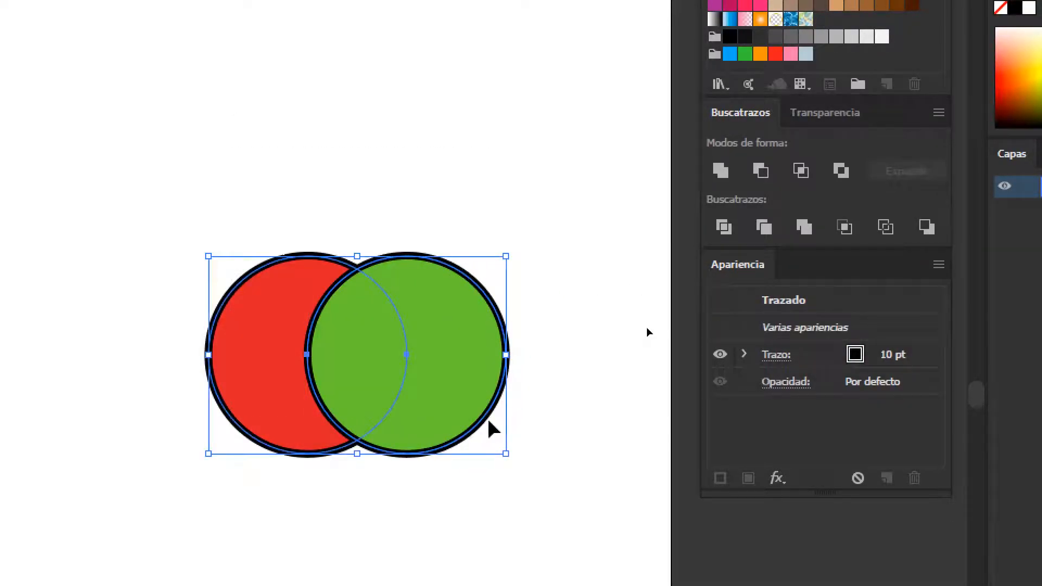
Try Minus Front on the overlapping red and green circles, and undo it
left_click(761, 171)
key("ctrl+z")
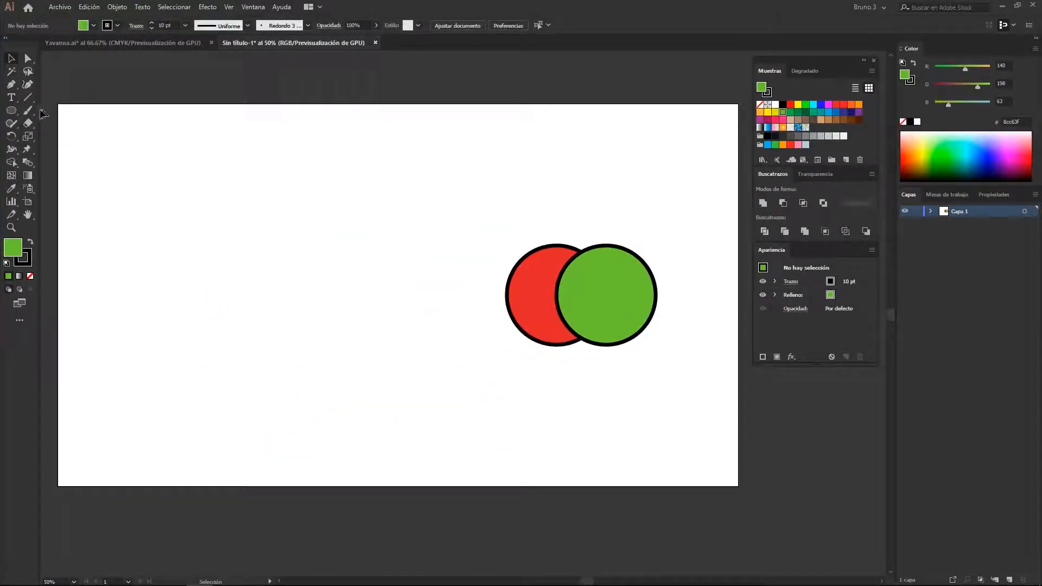
Draw a green square about 185 px wide with the Rectangle tool, and delete the green circle
right_click(11, 111)
left_click_drag(298, 215, 363, 280)
key("v")
scroll(546, 286, "up", 1)
left_click_drag(475, 259, 342, 245)
left_click(461, 279)
key("Delete")
Rotate the green square into a diamond with its inner corner at the red circle's centre, and select both shapes
left_click_drag(119, 215, 464, 238)
left_click_drag(514, 194, 504, 275)
left_click(373, 297, "shift")
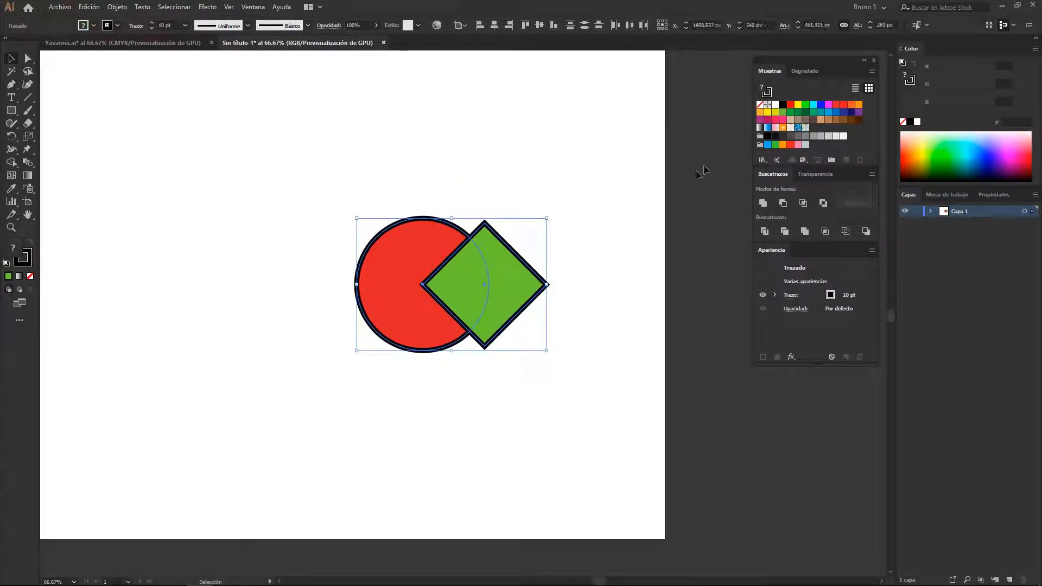
Subtract the diamond from the red circle with Minus Front, and fill the remaining shape with yellow
left_click(784, 203)
left_click(643, 169)
scroll(510, 272, "down", 1, "alt")
scroll(413, 266, "up", 1, "alt")
left_click(412, 266)
left_click(798, 112)
left_click(798, 105)
left_click(575, 180)
left_click_drag(562, 230, 499, 235)
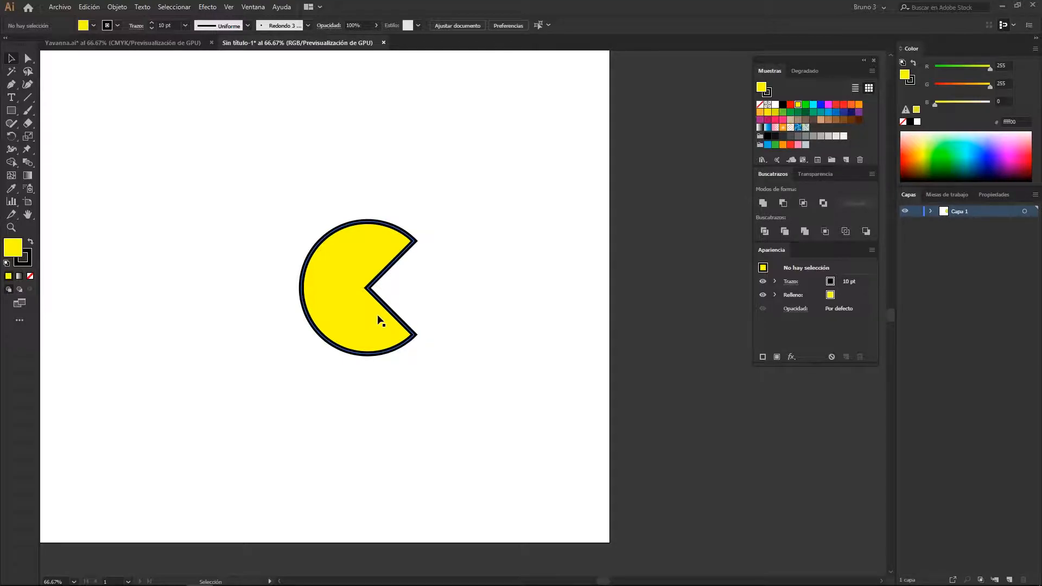
left_click_drag(452, 300, 496, 295)
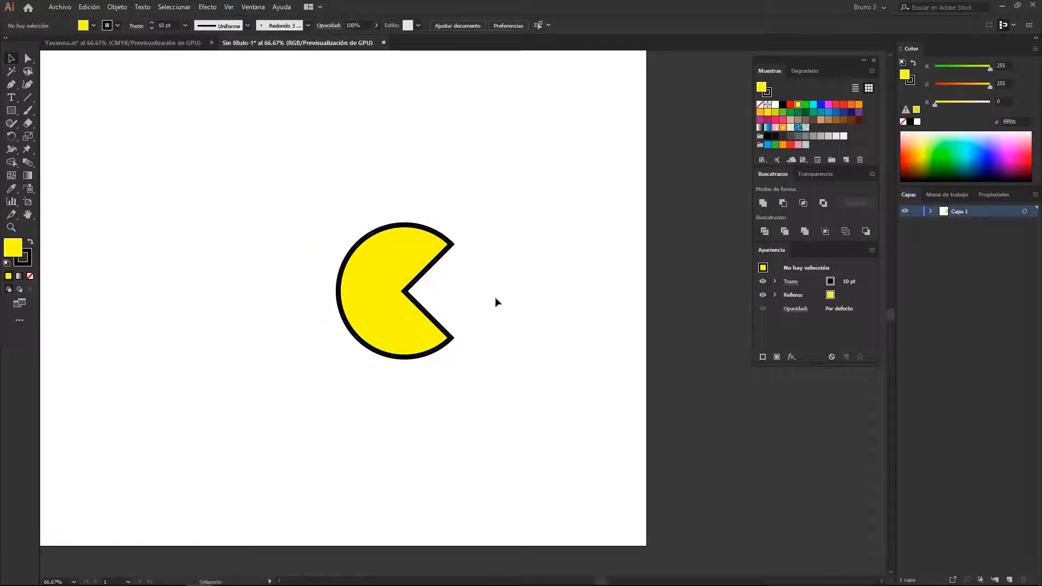
Examine the yellow shape's path and anchor points in outline view
key("ctrl+y")
key("ctrl+1")
key("v")
left_click(431, 338)
scroll(440, 326, "up", 1)
key("a")
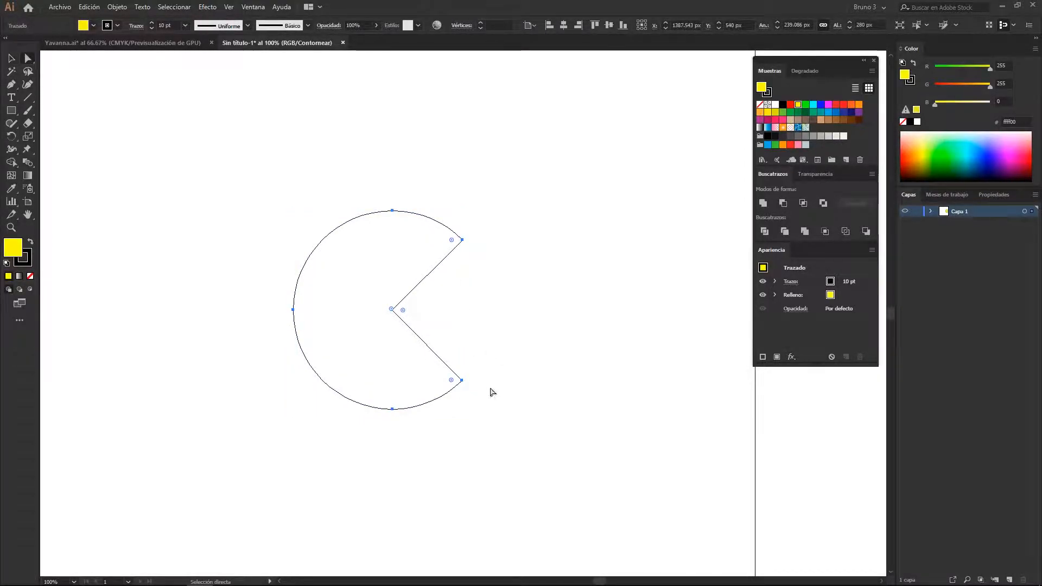
left_click(535, 298)
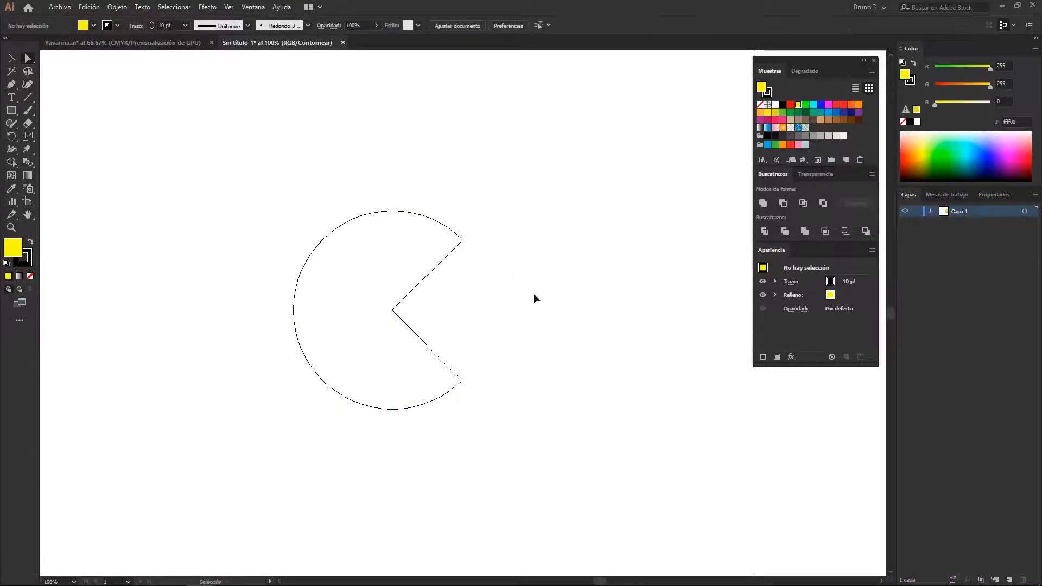
Return to the full-colour preview, and undo the yellow fill and the Minus Front subtraction
key("ctrl+y")
key("v")
key("ctrl+z")
key("ctrl+z")
key("ctrl+z")
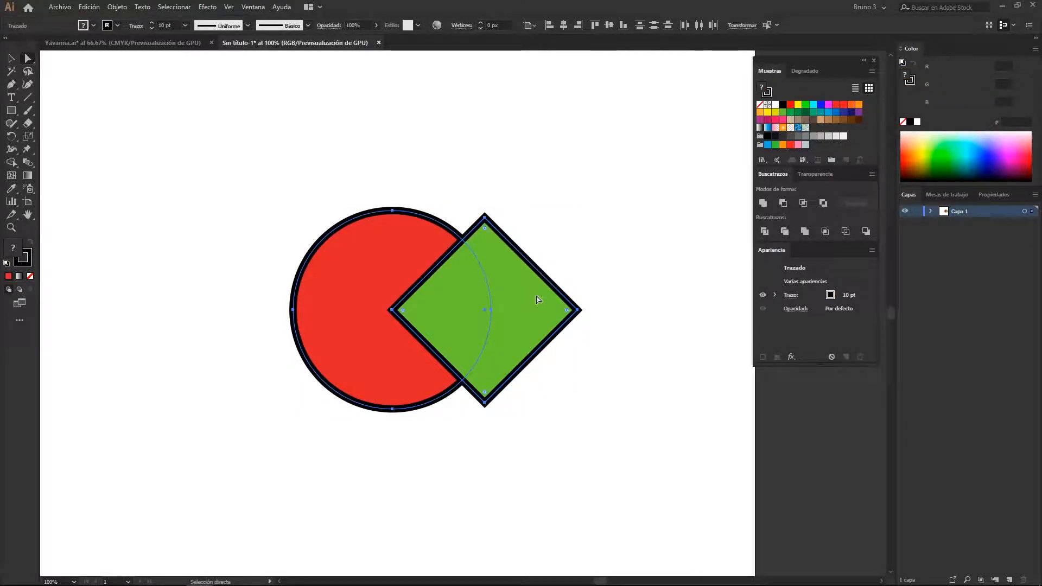
Try Intersect on the red circle and green diamond twice, undoing it each time
left_click(804, 204)
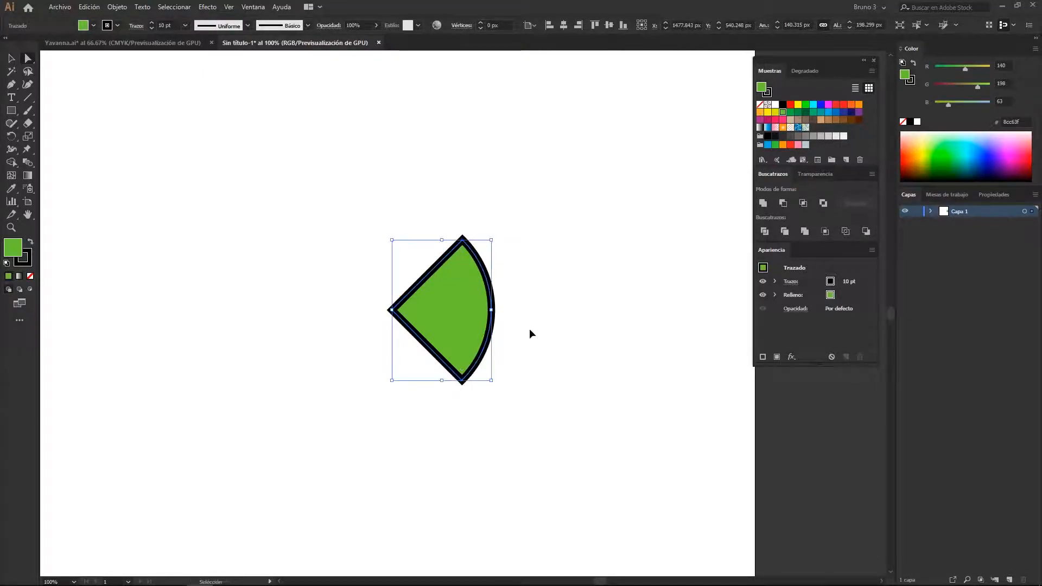
key("ctrl+z")
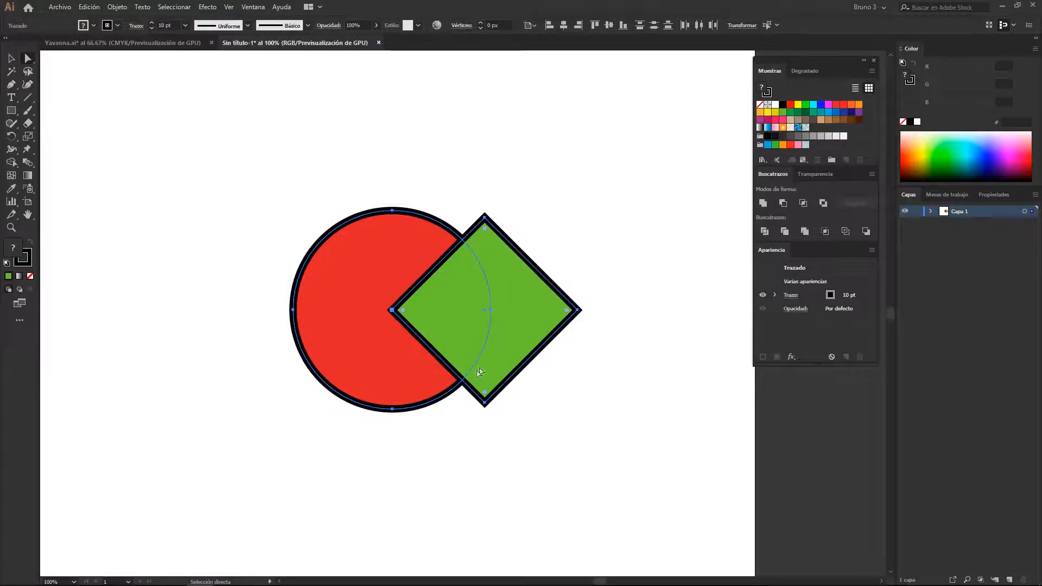
left_click(804, 204)
key("ctrl+z")
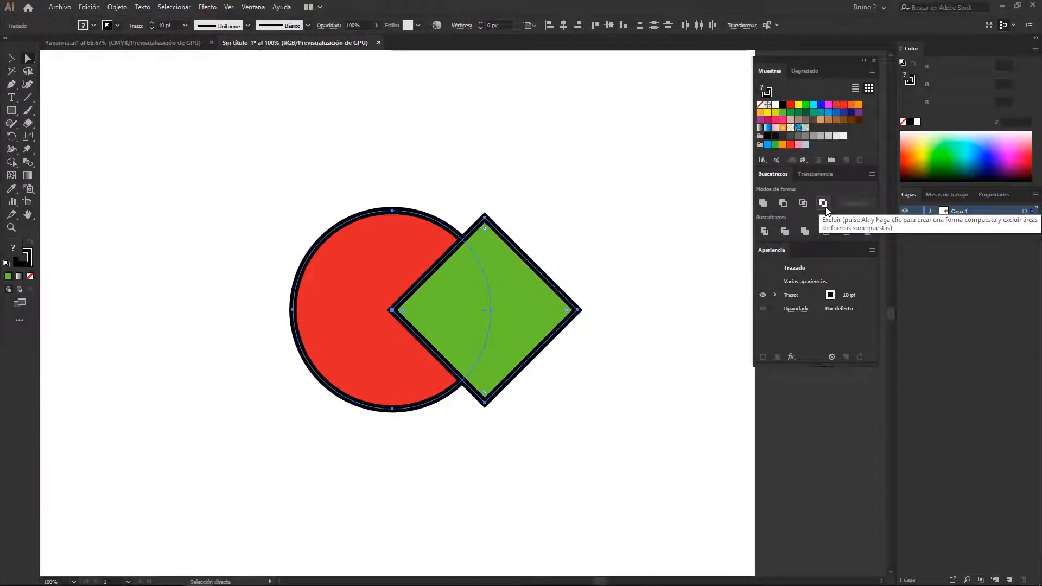
Apply Exclude to the circle and diamond, and shift the resulting group slightly in outline view
left_click(824, 203)
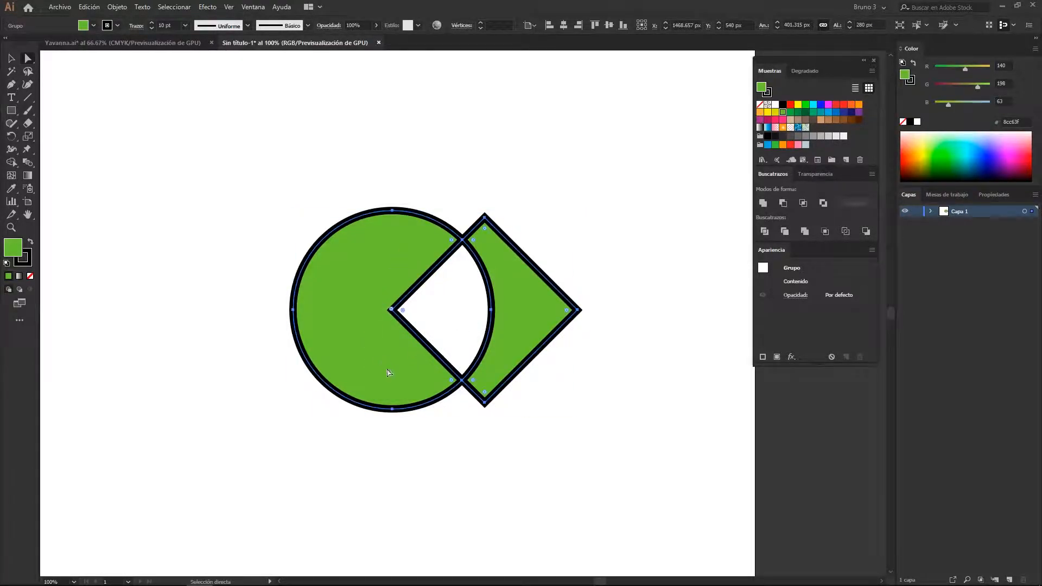
key("ctrl+y")
left_click(505, 298)
key("v")
left_click_drag(490, 293, 468, 283)
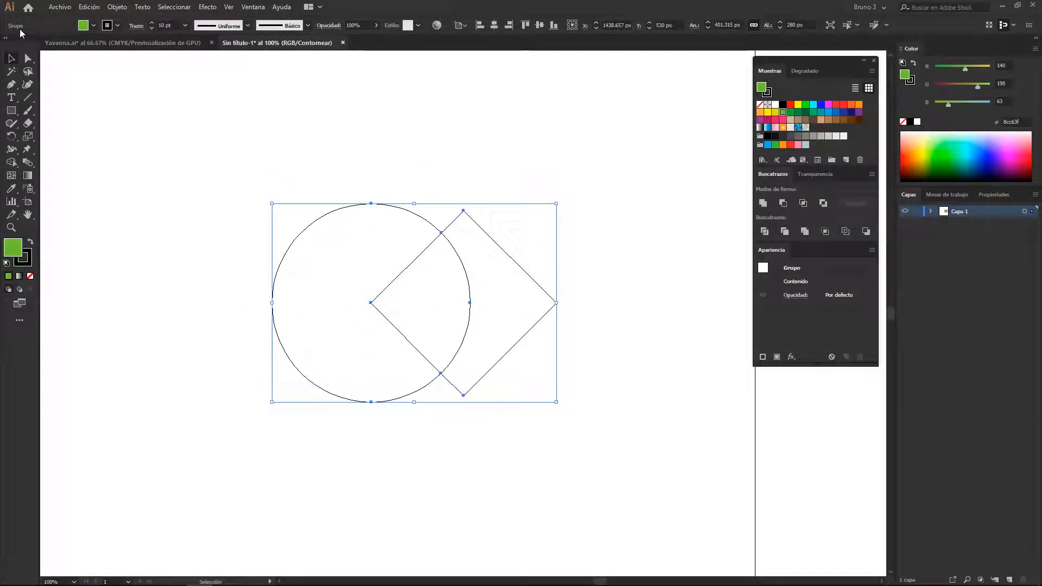
Isolate the excluded group and pull its diamond and circle pieces apart
double_click(470, 296)
left_click_drag(515, 344, 571, 343)
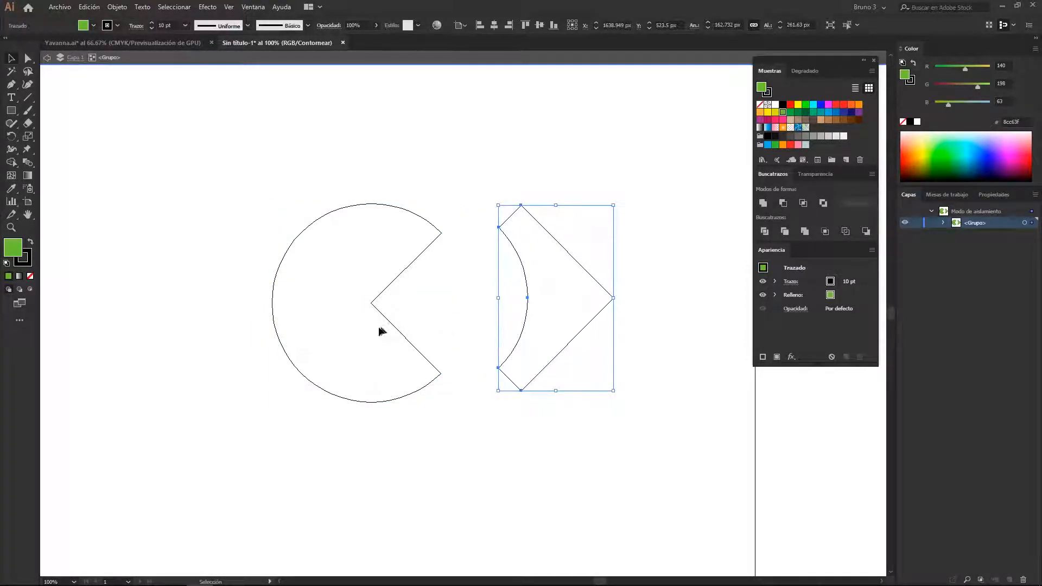
left_click_drag(380, 312, 301, 309)
left_click(507, 341)
Undo the piece moves and the Exclude operation, and return to the full-colour preview
key("ctrl+z")
key("ctrl+z")
key("ctrl+z")
key("ctrl+z")
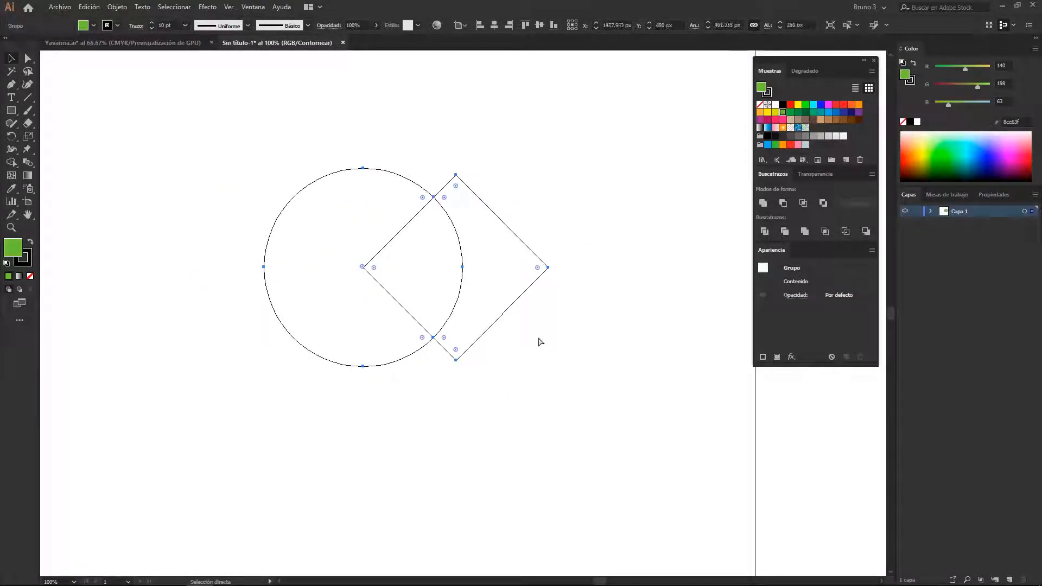
key("ctrl+shift+a")
key("ctrl+y")
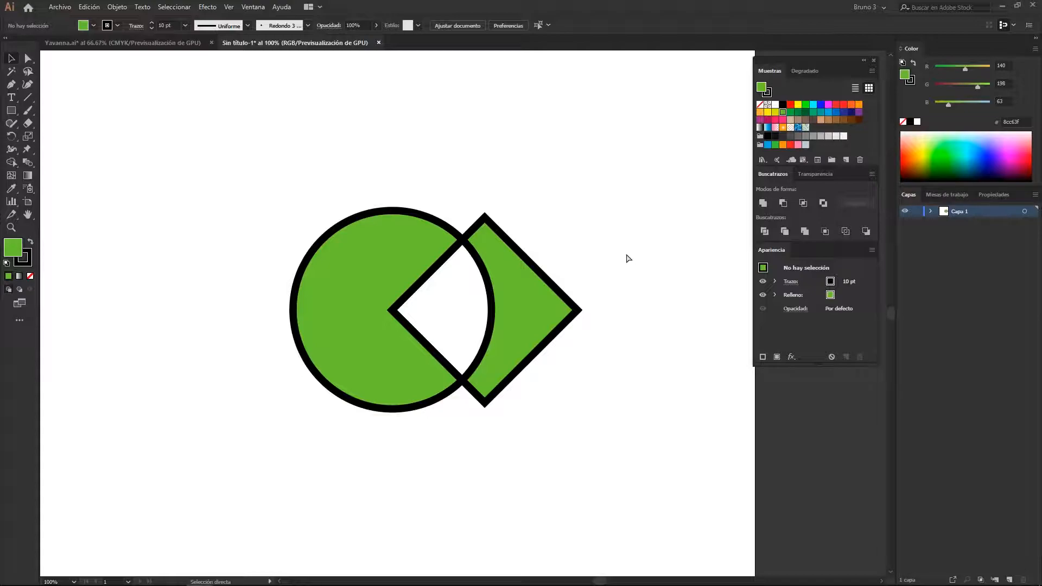
key("ctrl+z")
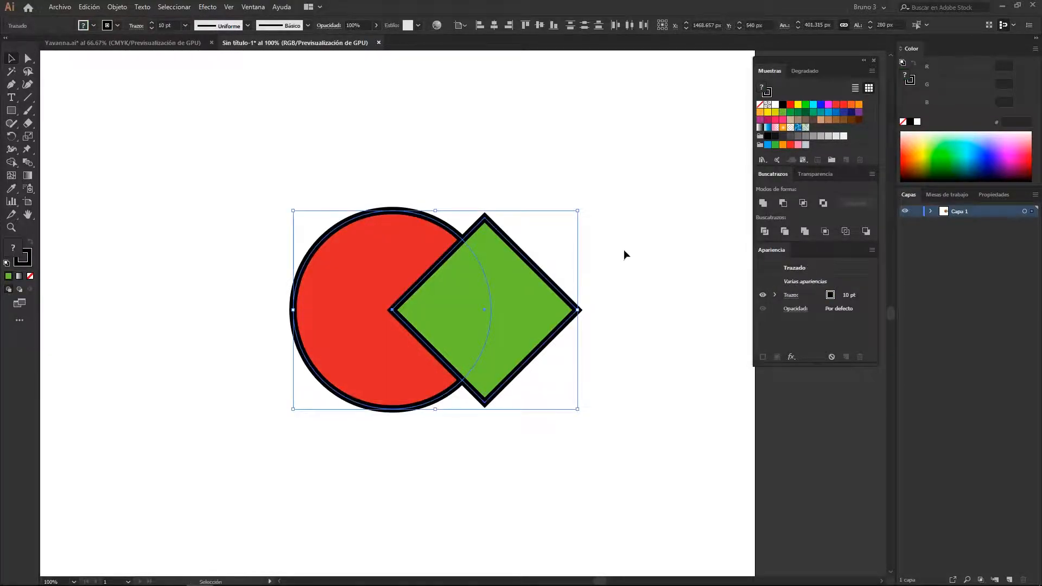
Unite the circle and diamond as an editable compound shape, and check its original paths in outline view
left_click(623, 250)
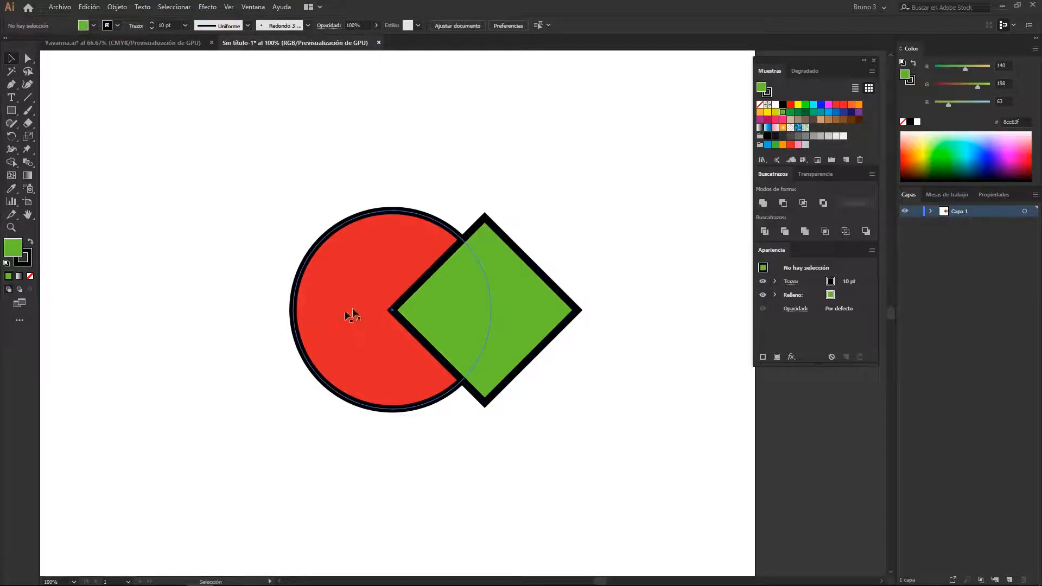
left_click_drag(552, 203, 403, 300)
left_click_drag(588, 202, 553, 172)
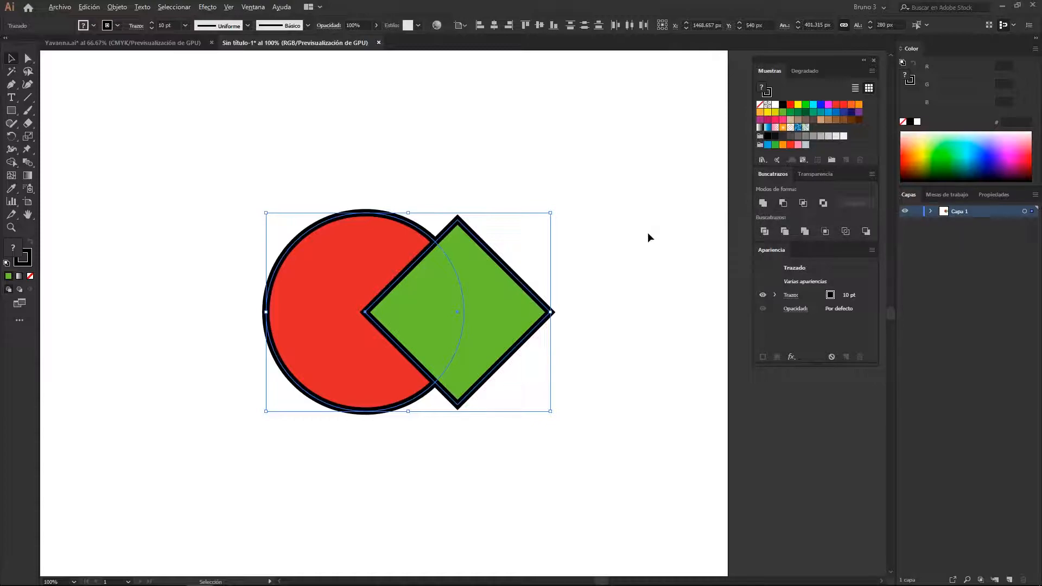
left_click(764, 204, "alt")
left_click(633, 261)
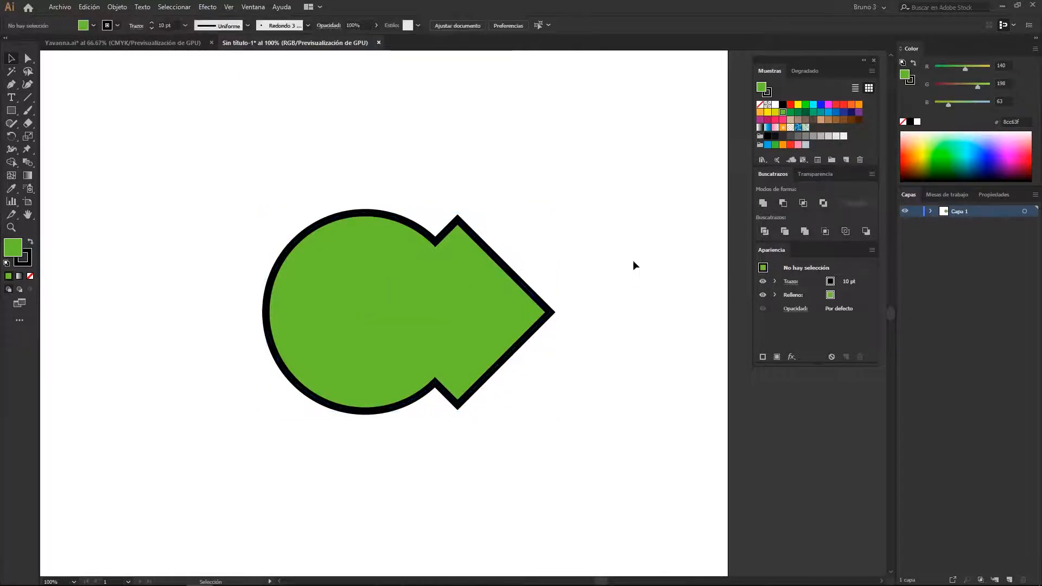
key("ctrl+y")
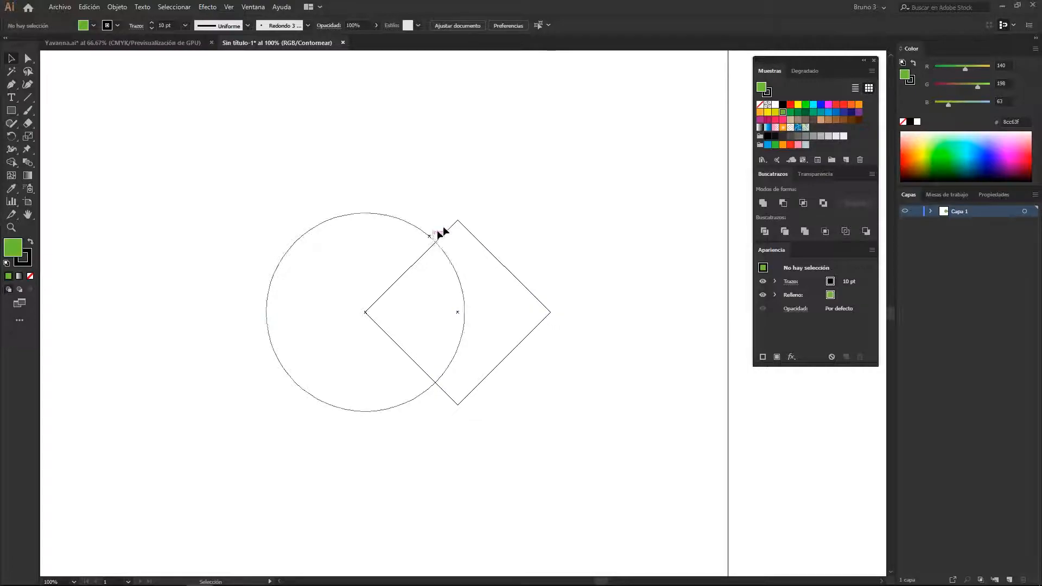
key("ctrl+y")
key("space")
mouse_move(623, 384)
left_mouse_down()
mouse_move(623, 370)
mouse_move(625, 379)
left_mouse_up()
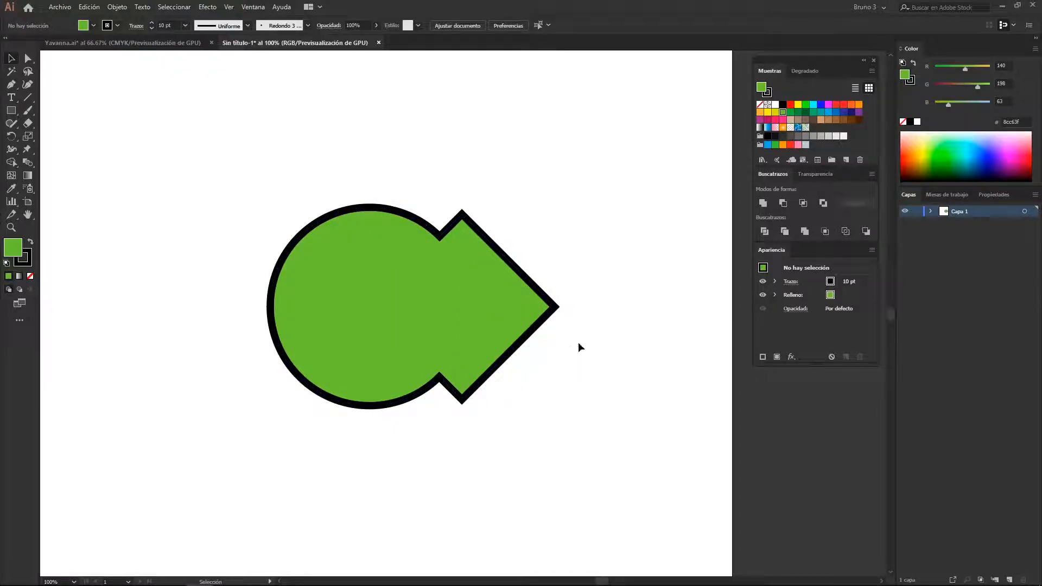
Isolate the compound shape, move the diamond to the circle's upper edge and shrink it to about 115 px
left_click(505, 301)
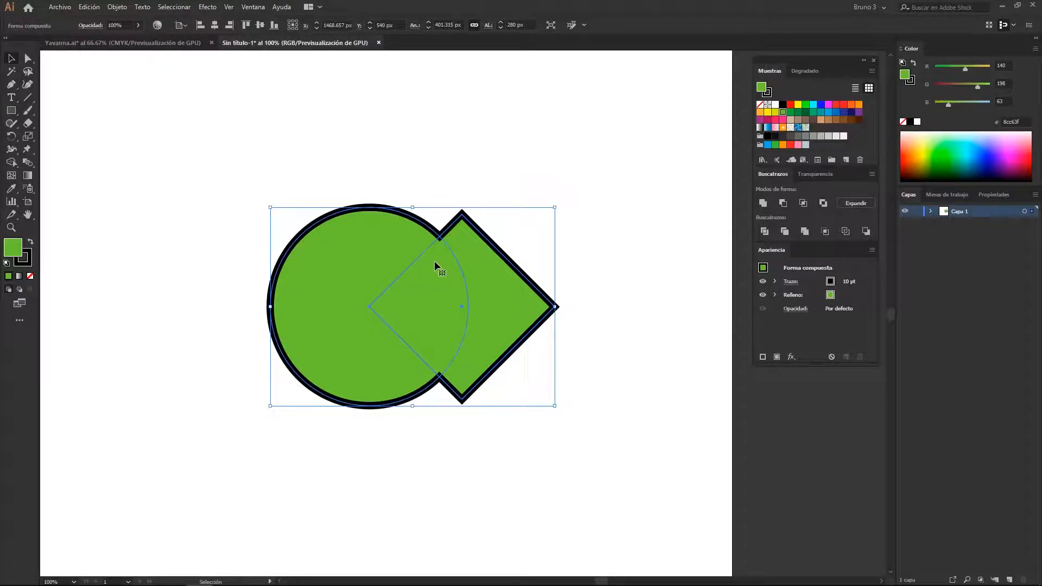
double_click(481, 291)
left_click_drag(500, 316, 418, 198)
left_click_drag(378, 99, 381, 170)
left_click_drag(390, 208, 383, 186)
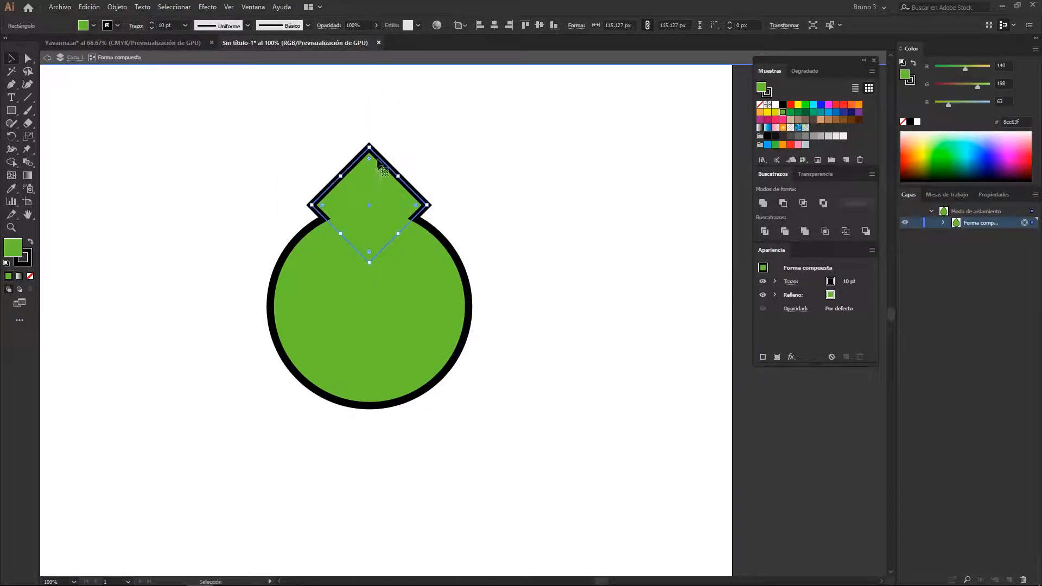
Enlarge the diamond to about 226 px, place it with one corner at the circle's centre, and leave isolation mode
left_click_drag(371, 146, 369, 98)
left_click_drag(414, 174, 595, 304)
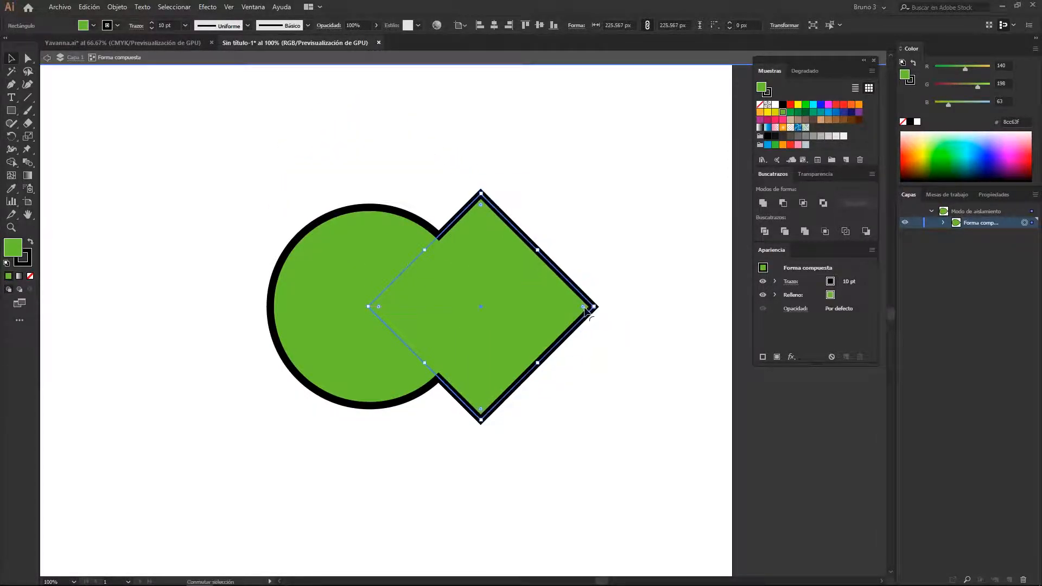
double_click(588, 200)
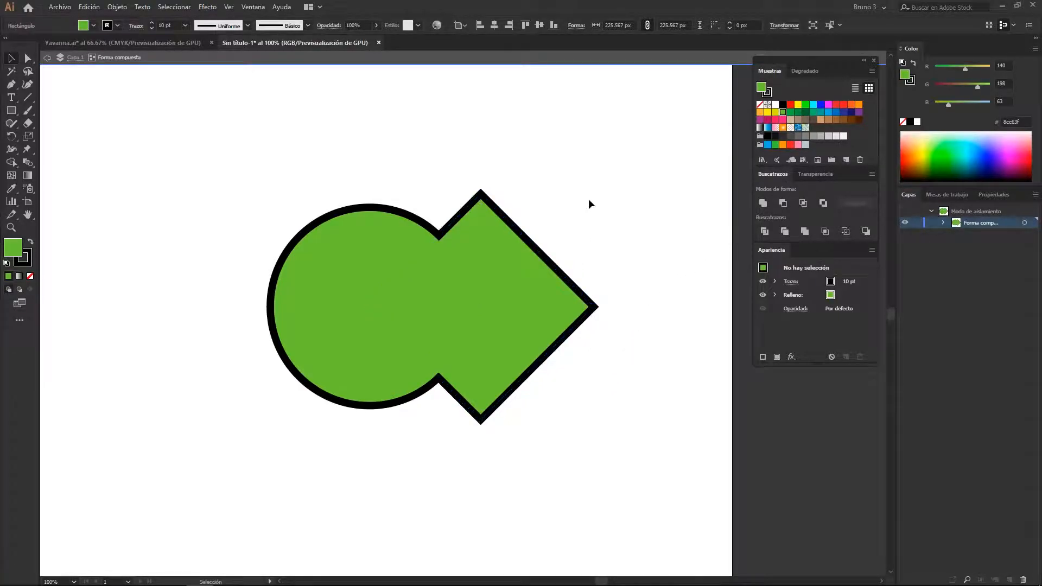
left_click(487, 258)
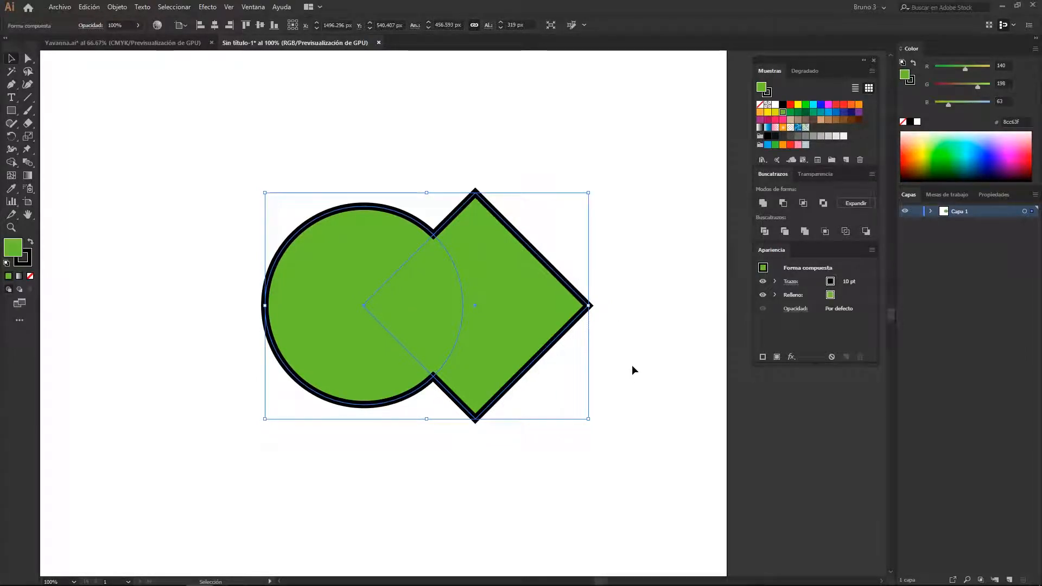
Undo the diamond edits and the united compound shape to restore the separate red circle and green diamond
key("ctrl+z")
key("ctrl+z")
key("ctrl+z")
key("ctrl+z")
key("ctrl+z")
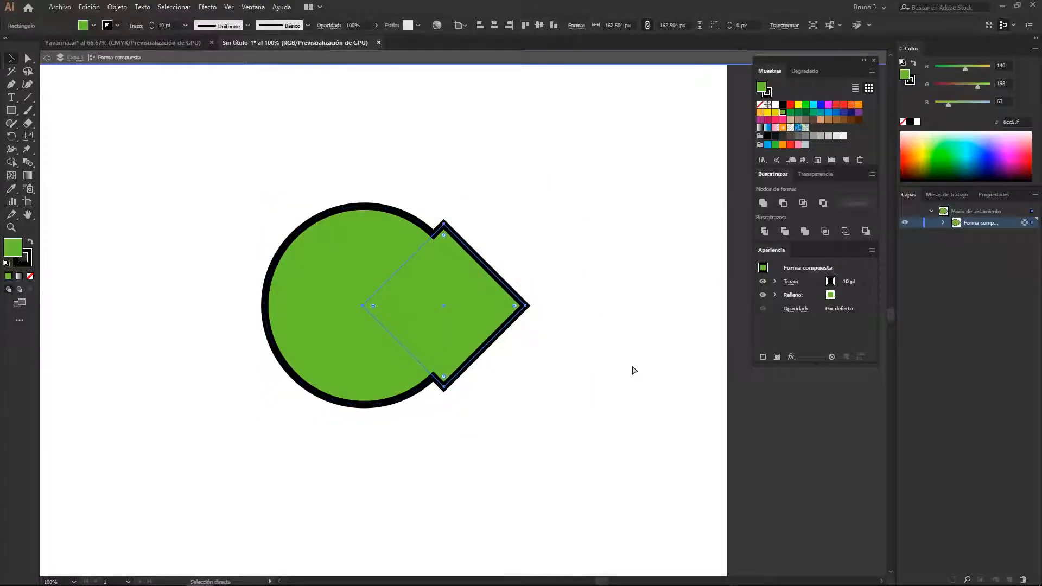
key("ctrl+z")
key("ctrl+z")
key("ctrl+z")
key("ctrl+z")
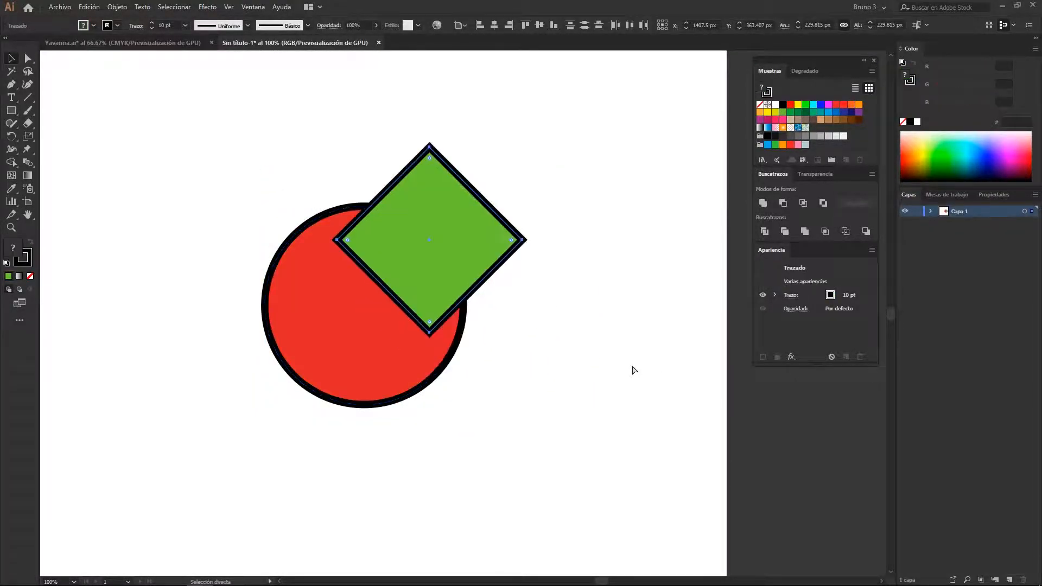
Create a Minus Front compound shape from the circle and diamond, then isolate it and reposition the cutting diamond
left_click_drag(536, 158, 231, 354)
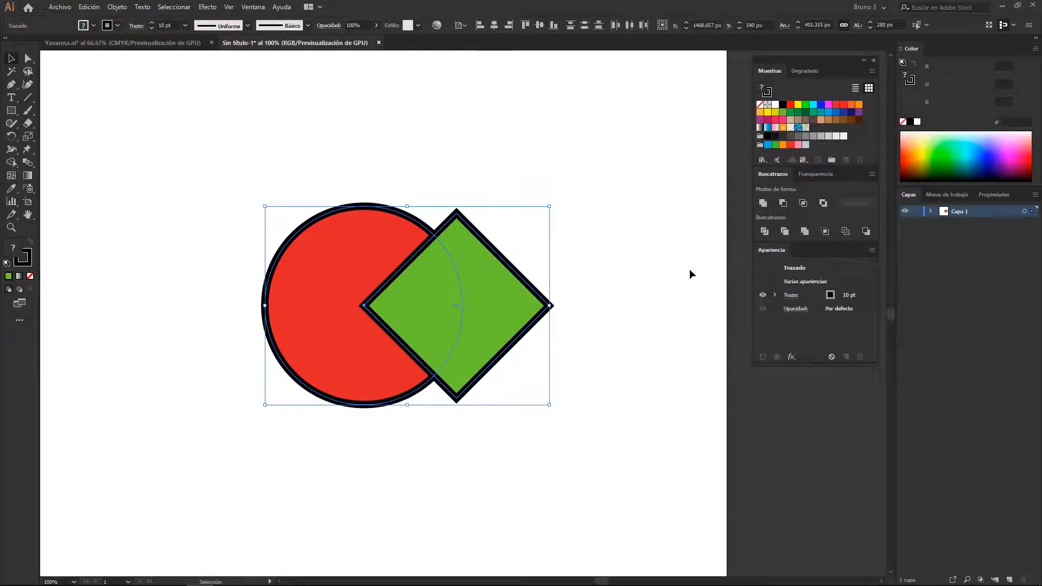
left_click(785, 202)
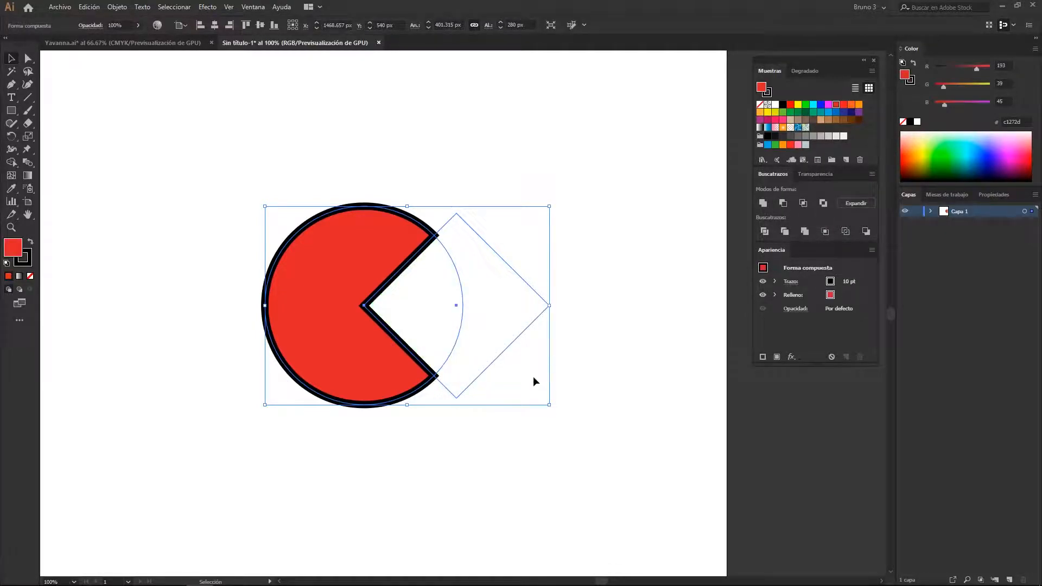
double_click(493, 327)
left_click_drag(509, 332, 441, 223)
left_click_drag(373, 274, 389, 398)
Undo the cutting diamond's moves and the Minus Front compound shape
key("ctrl+z")
key("ctrl+z")
key("ctrl+z")
key("ctrl+z")
key("ctrl+z")
key("ctrl+z")
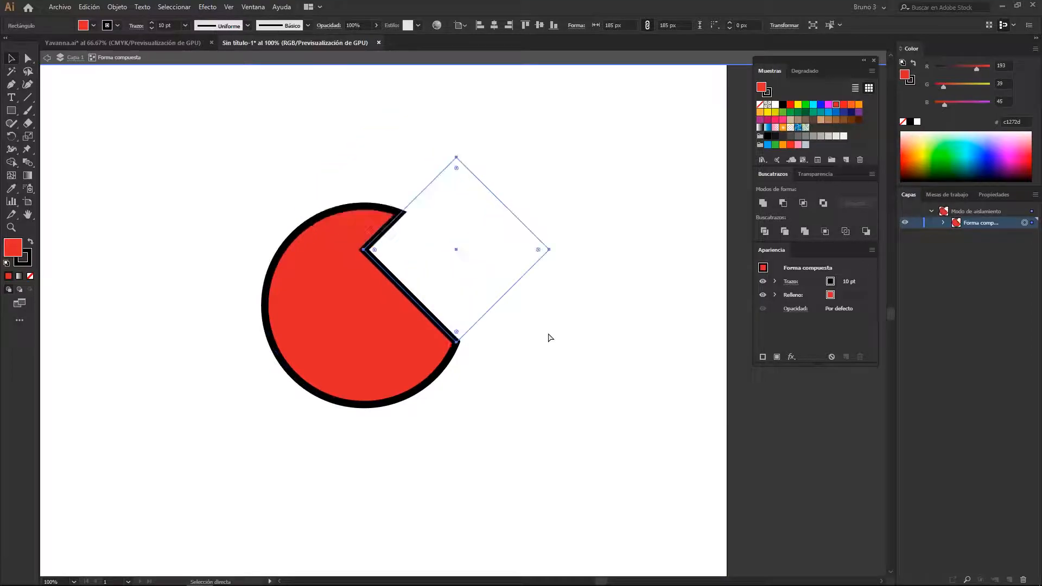
Create an Intersect compound shape from the circle and diamond, then isolate it and shift both component shapes sideways
left_click_drag(556, 148, 301, 332)
left_click(805, 203, "alt")
left_click(575, 268)
double_click(479, 318)
mouse_move(516, 321)
left_mouse_down()
mouse_move(556, 306)
mouse_move(480, 311)
mouse_move(485, 296)
mouse_move(484, 314)
mouse_move(507, 308)
left_mouse_up()
left_click(315, 316)
left_click_drag(325, 332, 295, 333)
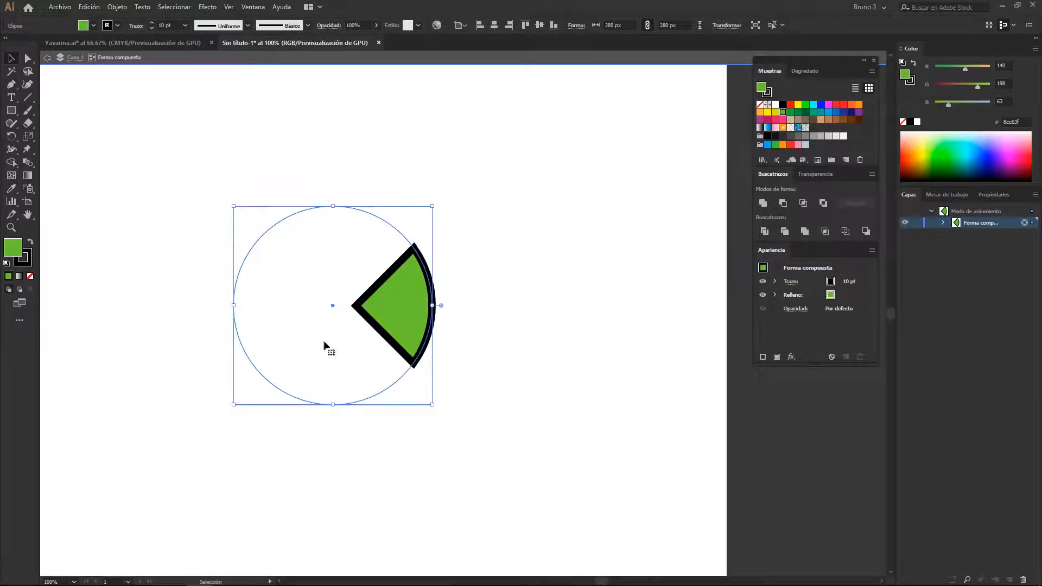
left_click(513, 405)
Undo the component moves and the Intersect compound shape
key("ctrl+z")
key("ctrl+z")
key("ctrl+z")
key("ctrl+z")
key("ctrl+z")
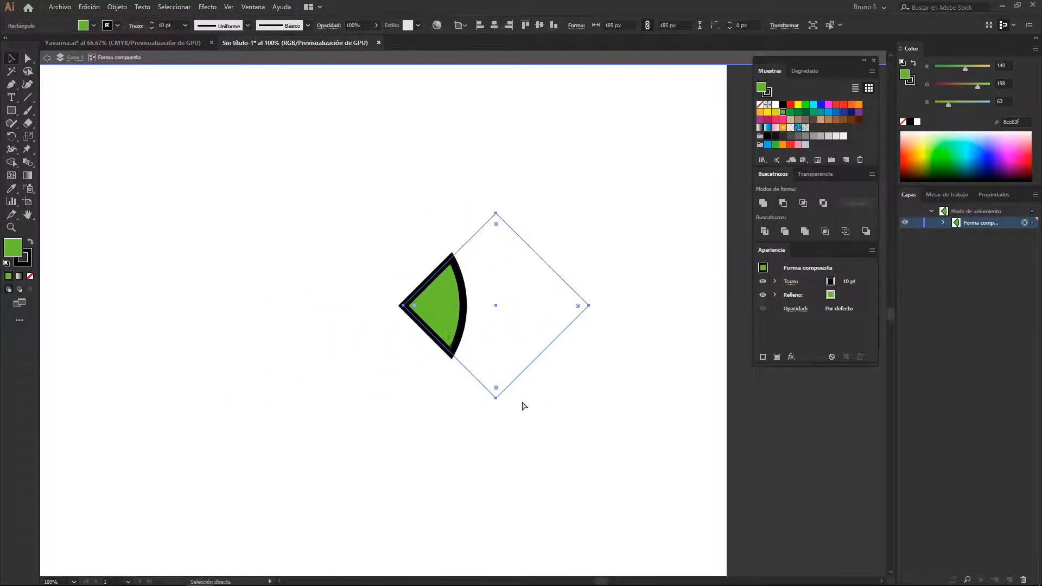
key("v")
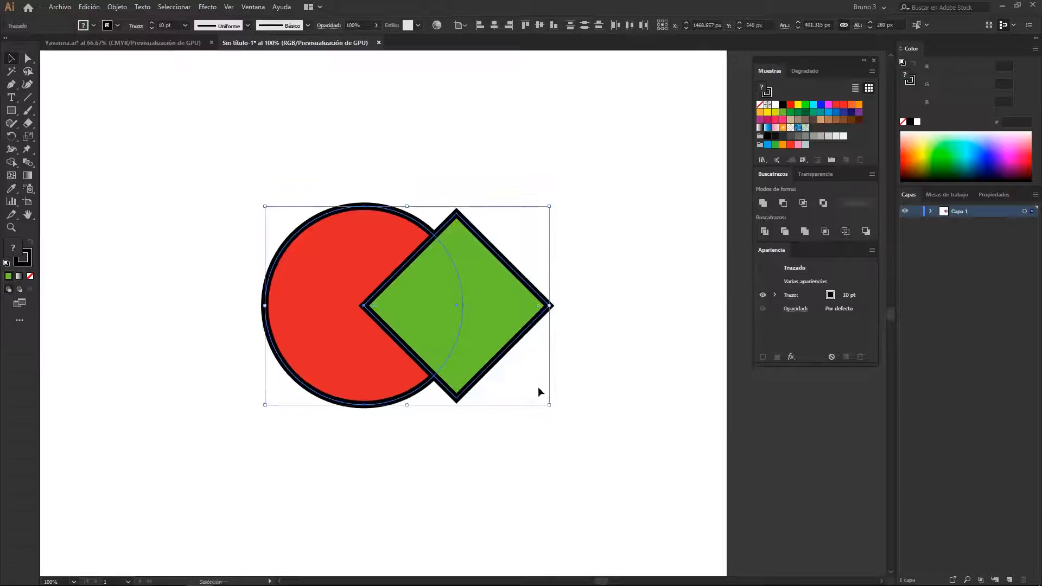
Create an Exclude compound shape from the circle and diamond, then isolate it and move the diamond away from the circle's centre
left_click(822, 204)
left_click(498, 416)
double_click(389, 357)
left_click_drag(426, 303, 481, 329)
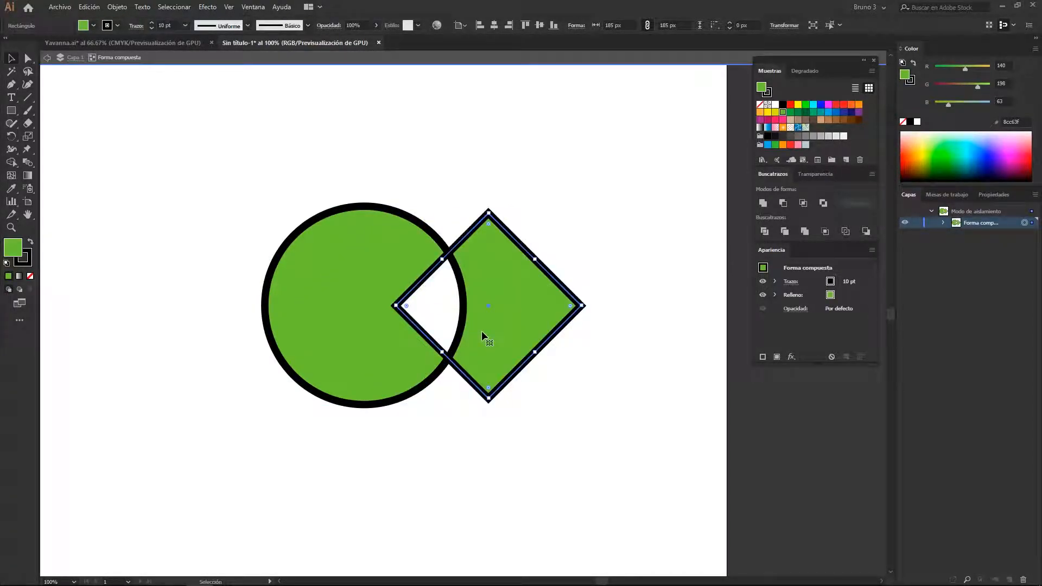
Undo the diamond's move and the Exclude compound shape
key("ctrl+z")
key("ctrl+z")
key("ctrl+z")
key("ctrl+z")
key("ctrl+z")
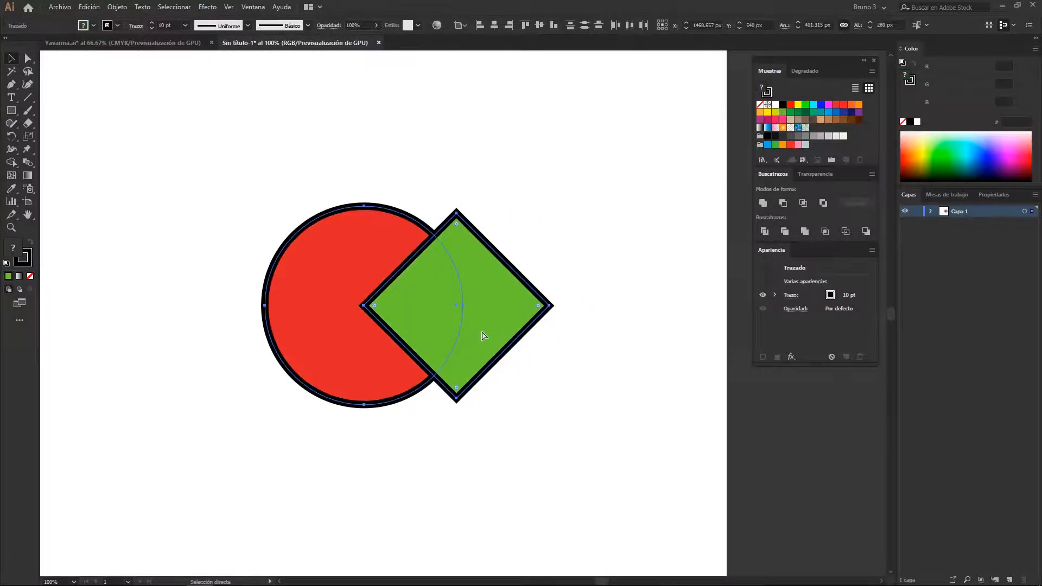
Create a Minus Front compound shape from the circle and diamond, then try moving the cutting diamond upward with Direct Selection
left_click_drag(550, 167, 291, 336)
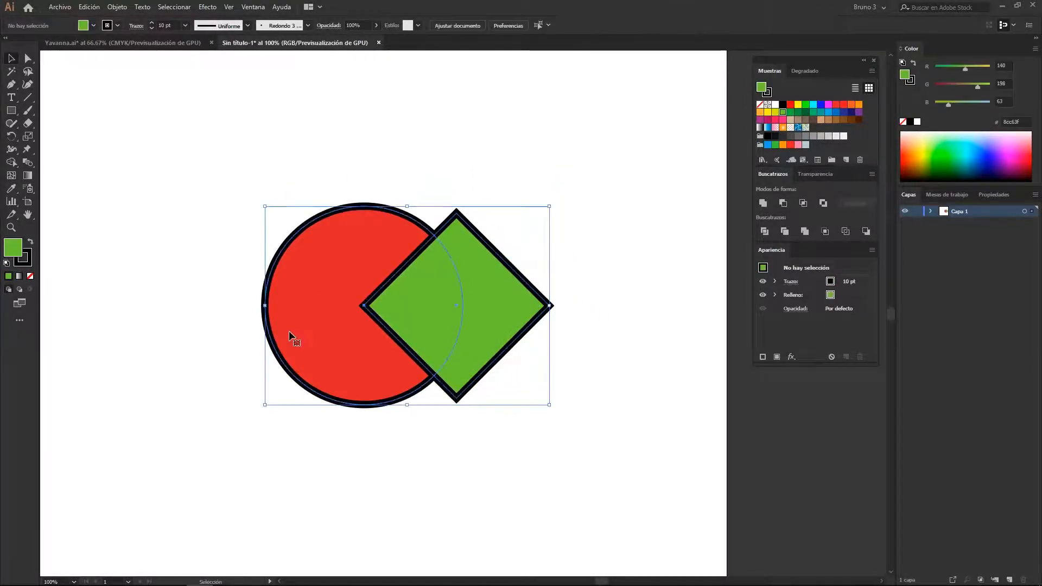
left_click(783, 203)
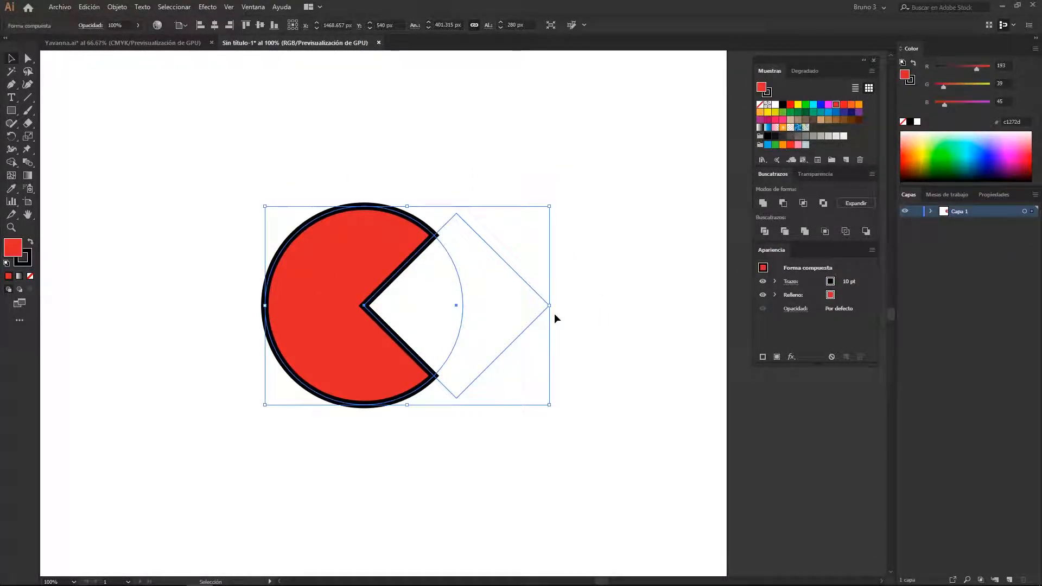
left_click(582, 382)
key("a")
left_click_drag(456, 307, 456, 263)
key("ctrl+z")
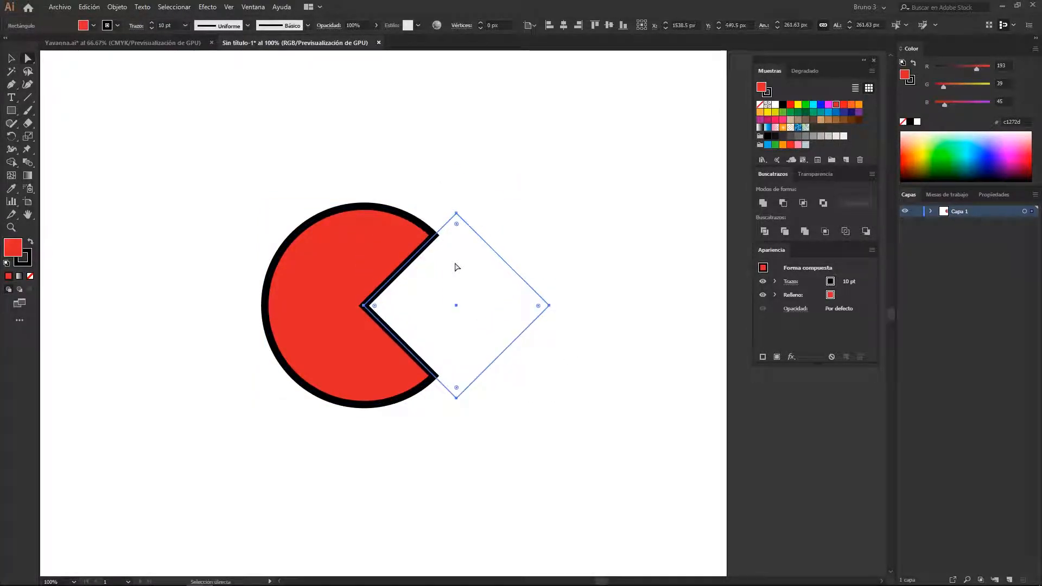
key("v")
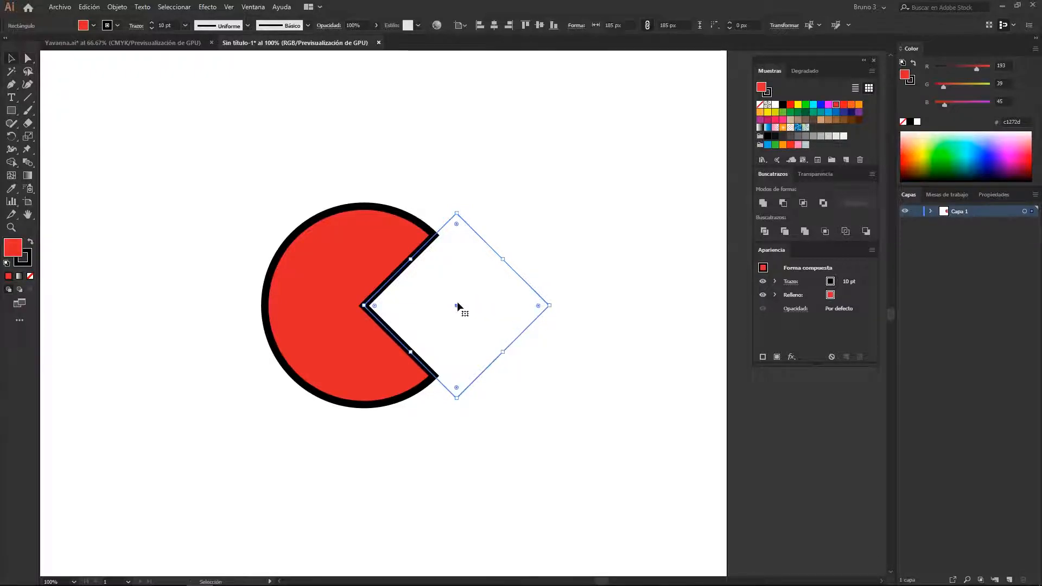
Select the whole Minus Front compound shape and expand its appearance
left_click(428, 419)
left_click(391, 305)
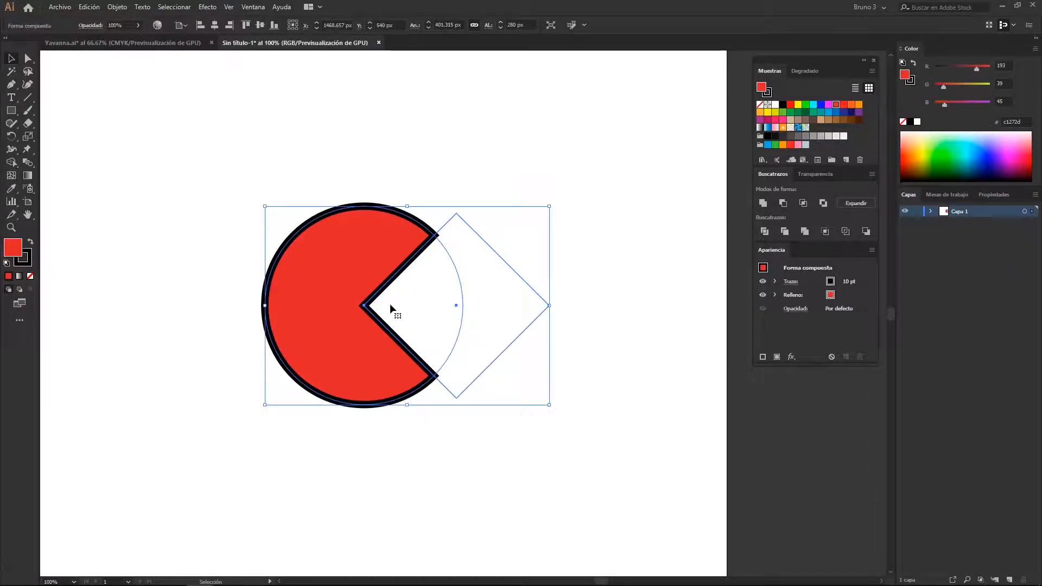
left_click(121, 8)
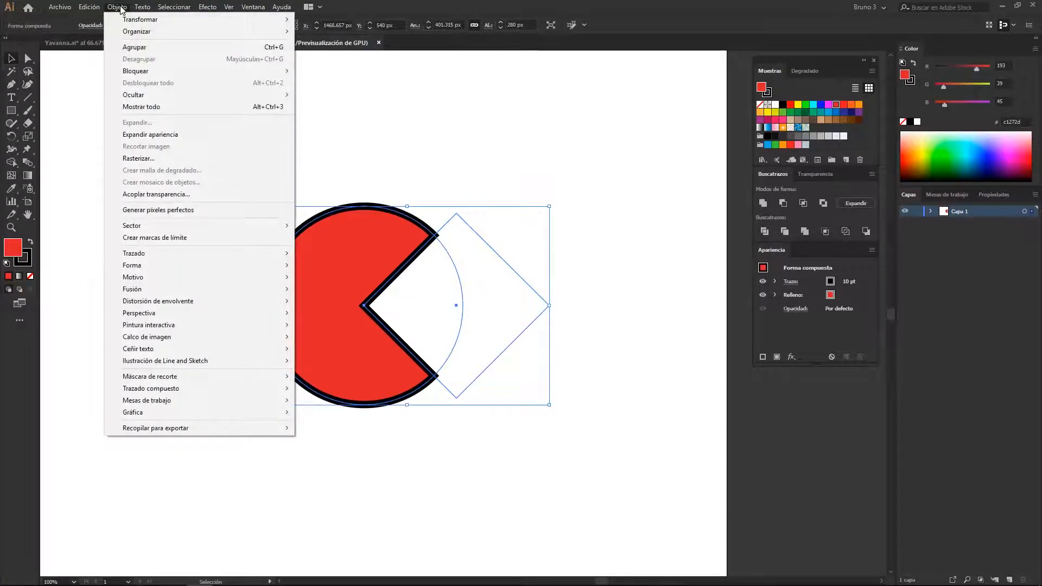
left_click(158, 136)
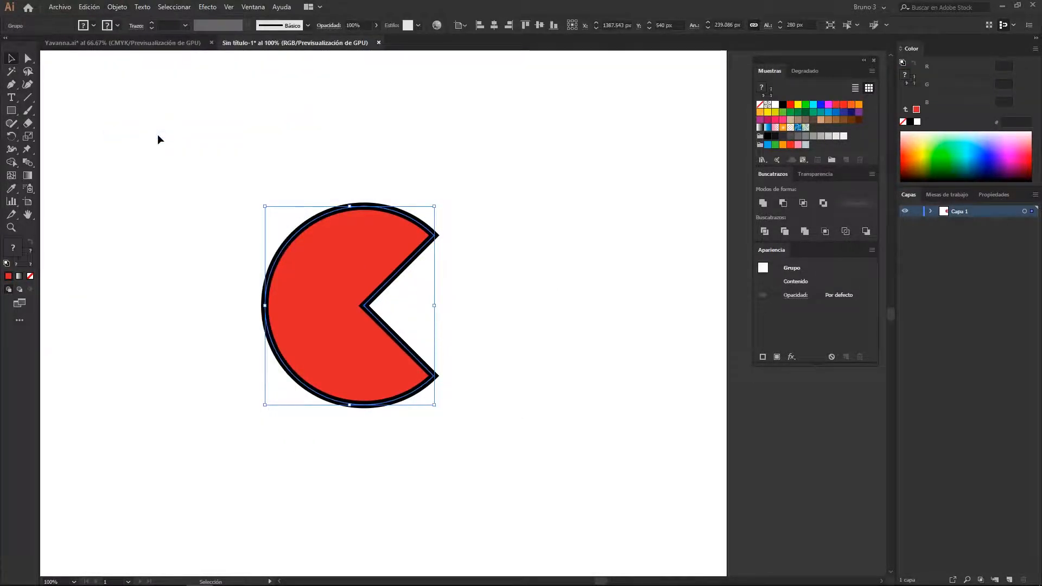
Examine the expanded shape's path and anchor points in Outline view, then return to the preview
key("ctrl+y")
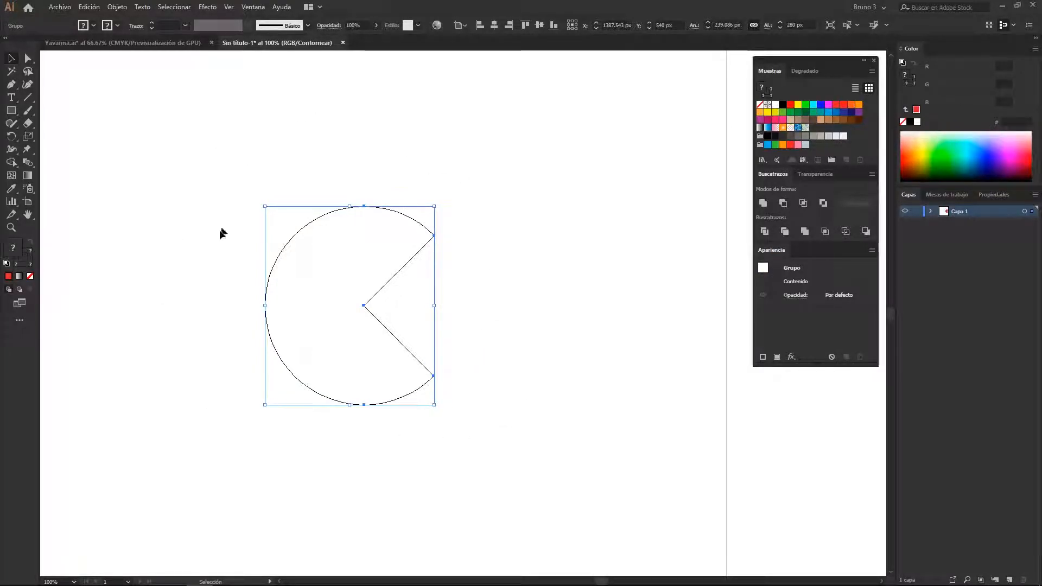
key("a")
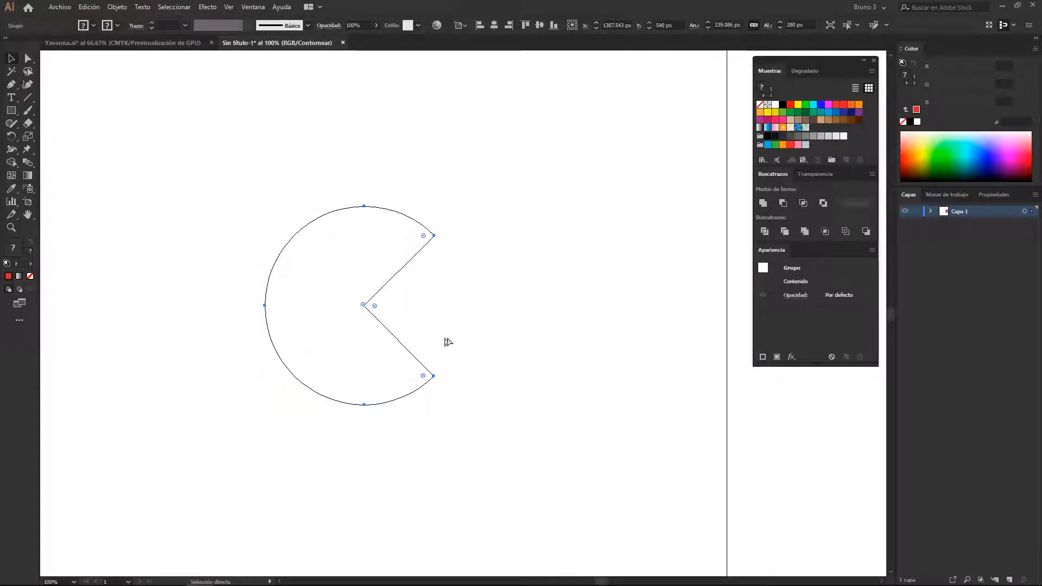
key("v")
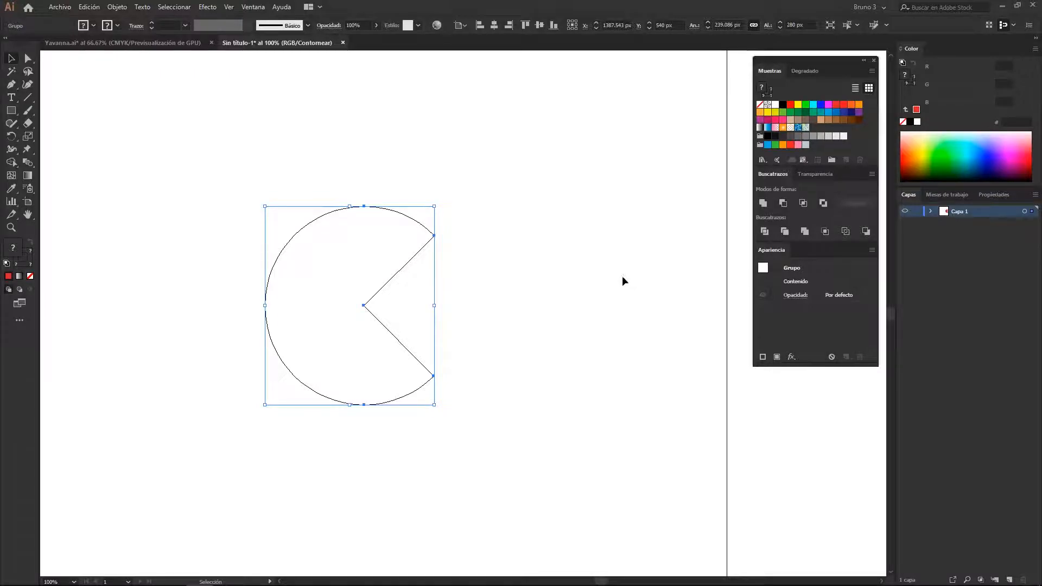
key("ctrl+y")
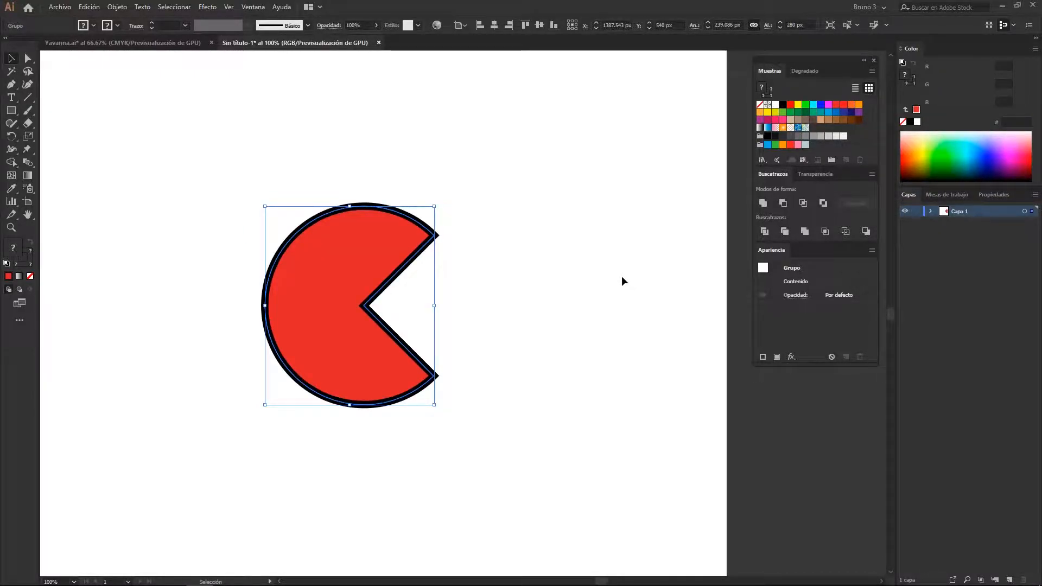
scroll(622, 277, "left", 1)
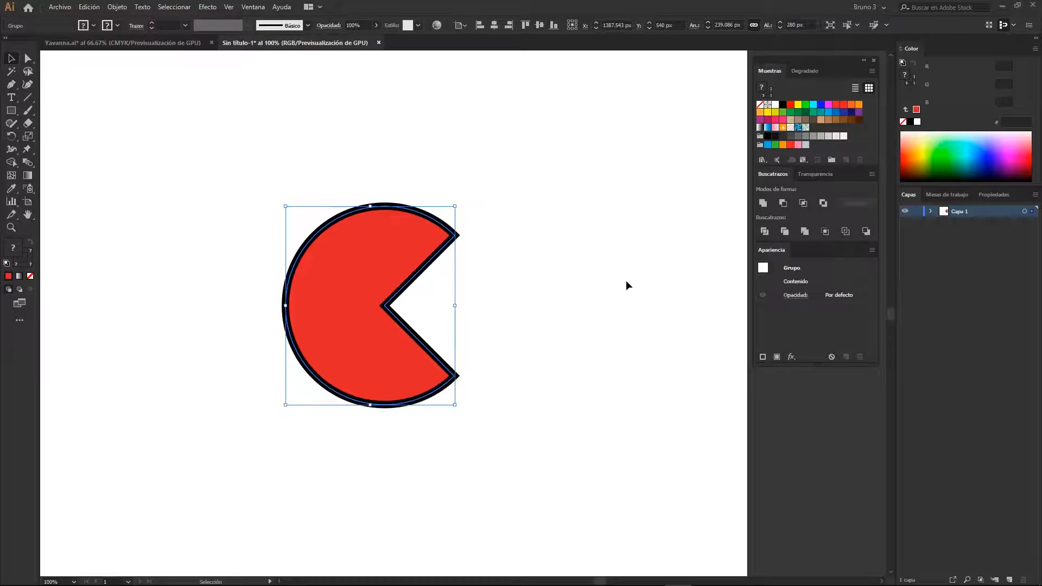
Undo the appearance expansion and the Minus Front compound shape
key("ctrl+z")
key("ctrl+z")
key("v")
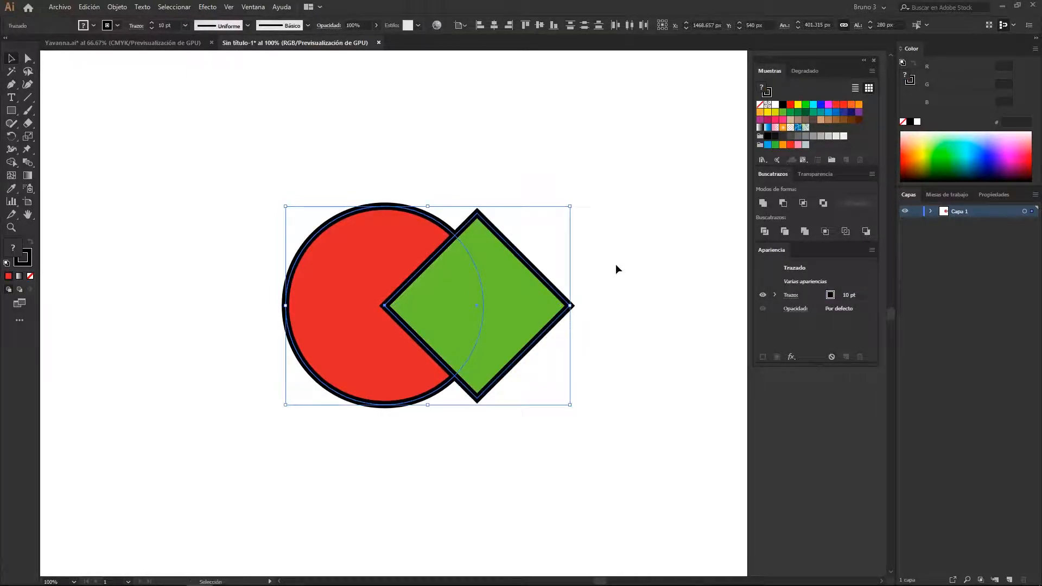
Shrink the green diamond to about 98 px per side and centre it inside the red circle
left_click(482, 298)
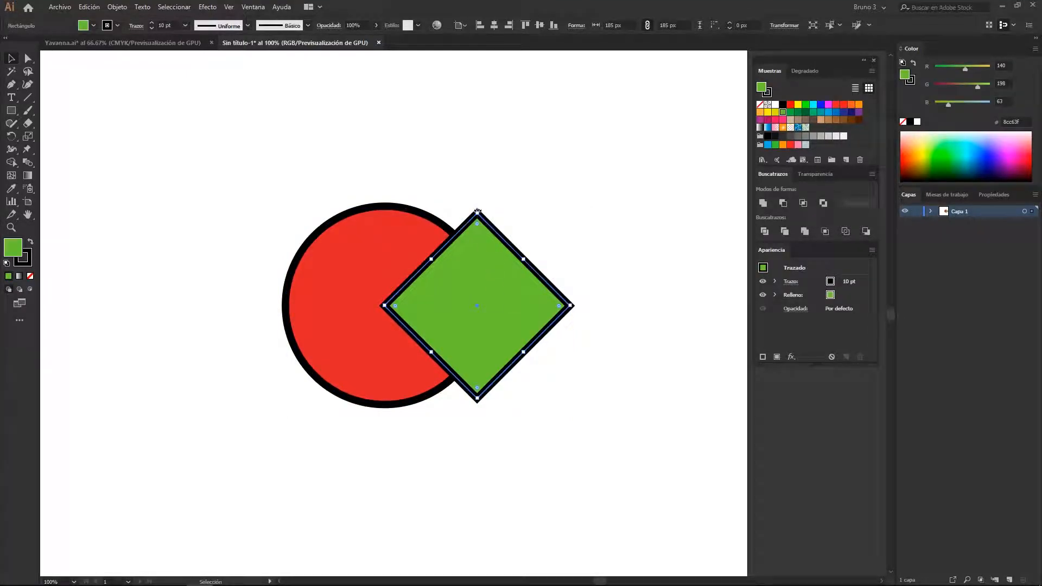
left_click_drag(477, 213, 477, 277)
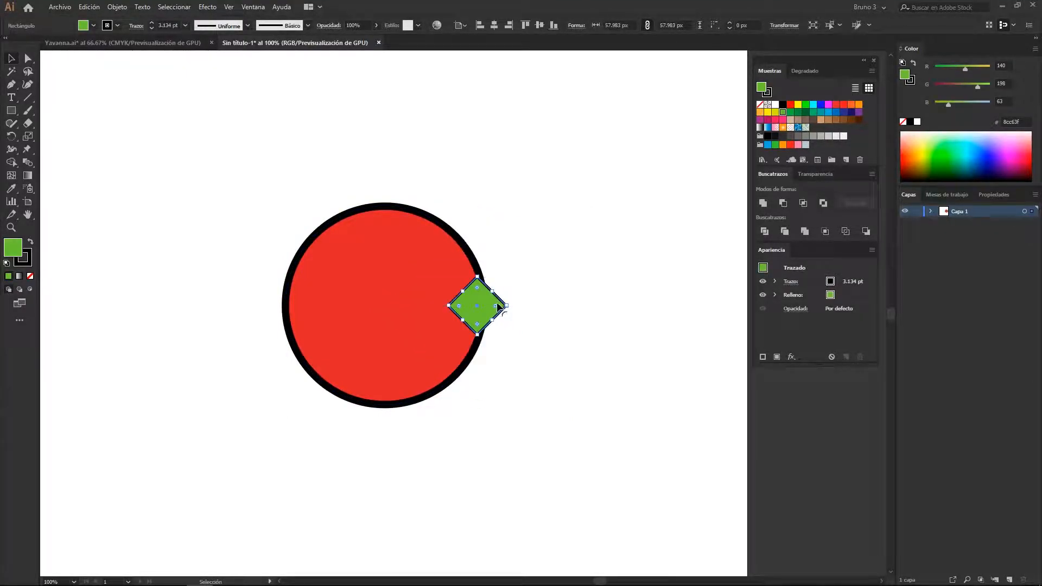
mouse_move(489, 313)
left_mouse_down()
mouse_move(392, 315)
mouse_move(385, 356)
left_mouse_up()
Subtract the centred diamond from the circle with Minus Front and check the result in Outline view
left_click(320, 354, "shift")
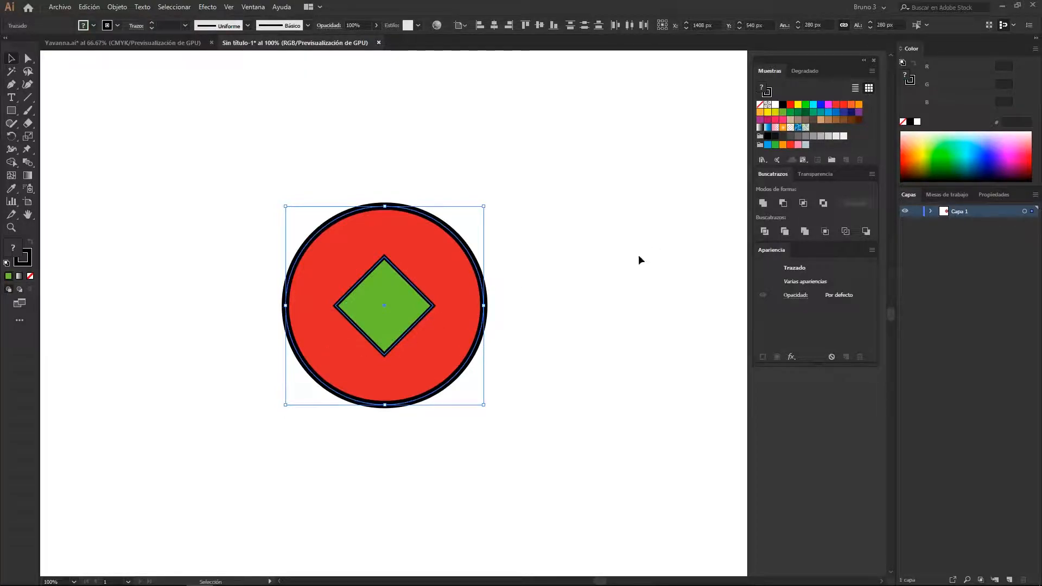
left_click(787, 203)
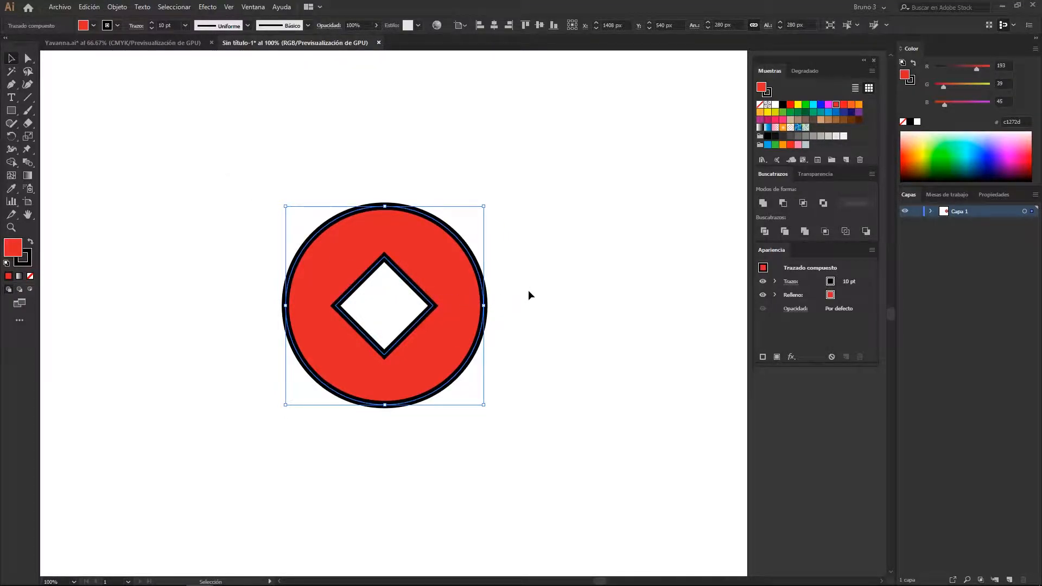
key("ctrl+y")
key("ctrl+y")
Isolate the compound path and move its diamond hole away from the circle's centre and back, then exit isolation
double_click(303, 334)
left_click(389, 298)
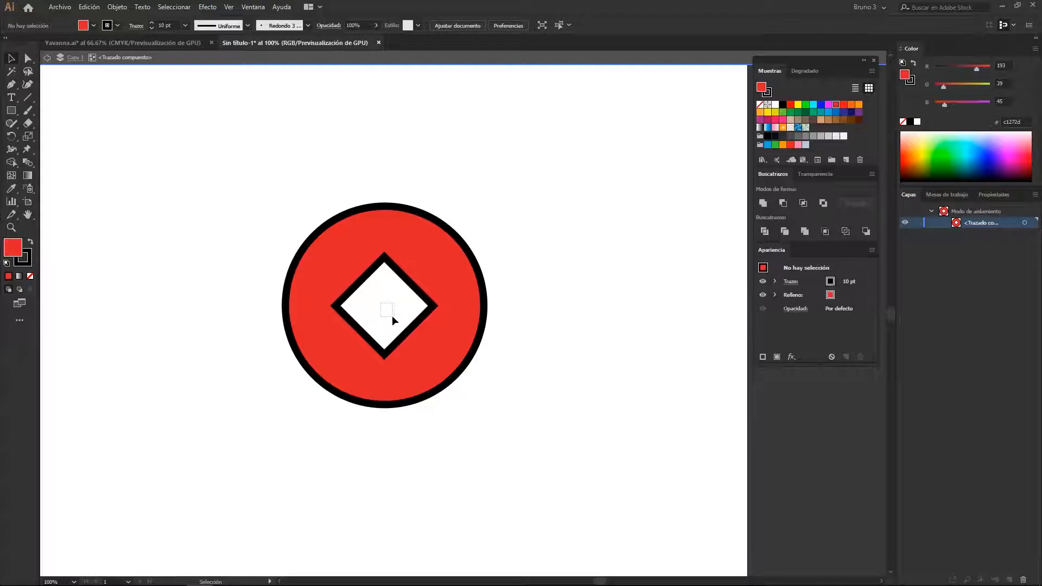
left_click(371, 274)
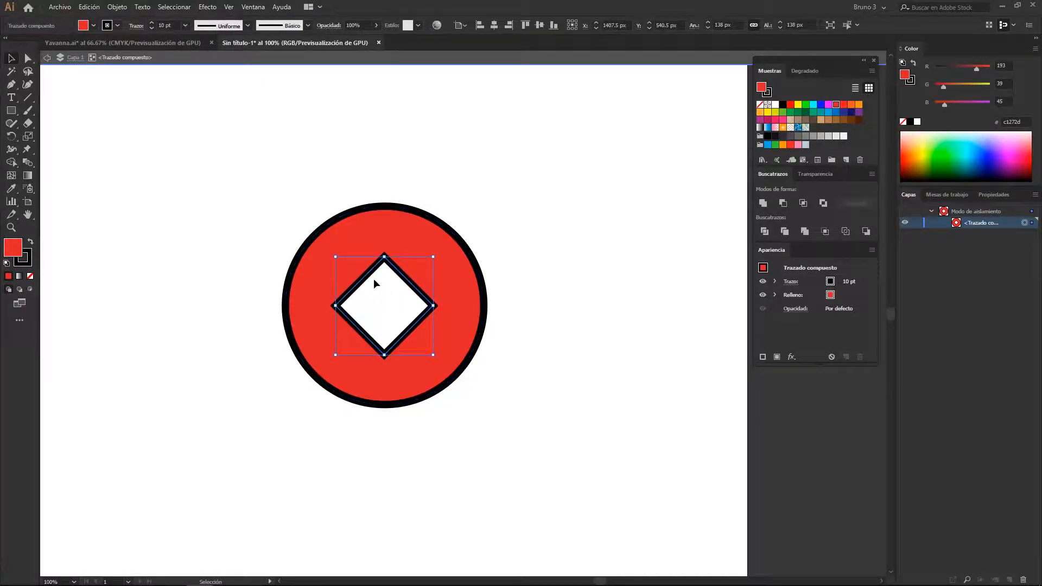
left_click_drag(371, 276, 426, 194)
left_click_drag(384, 221, 345, 297)
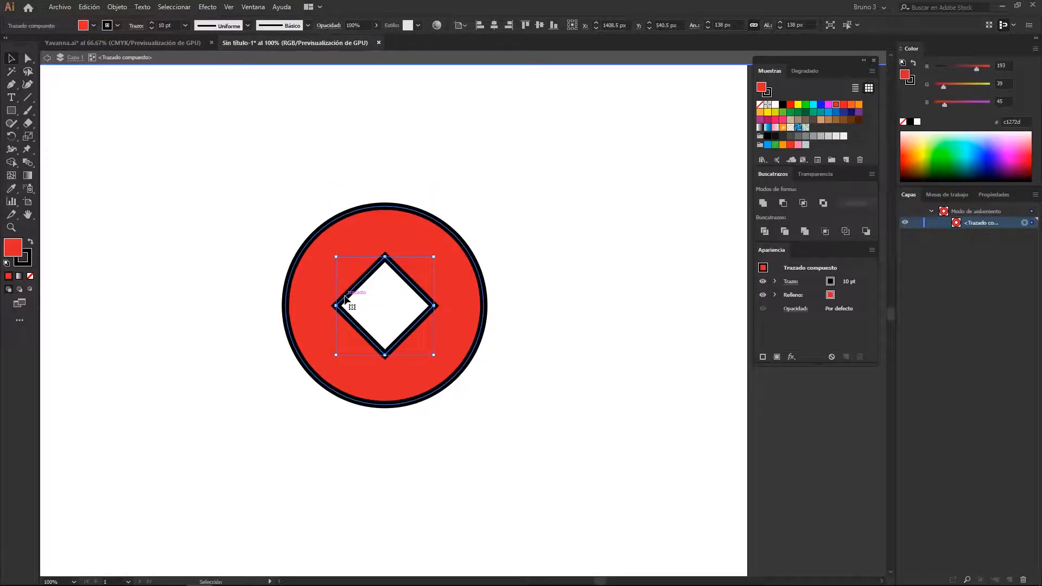
double_click(389, 307)
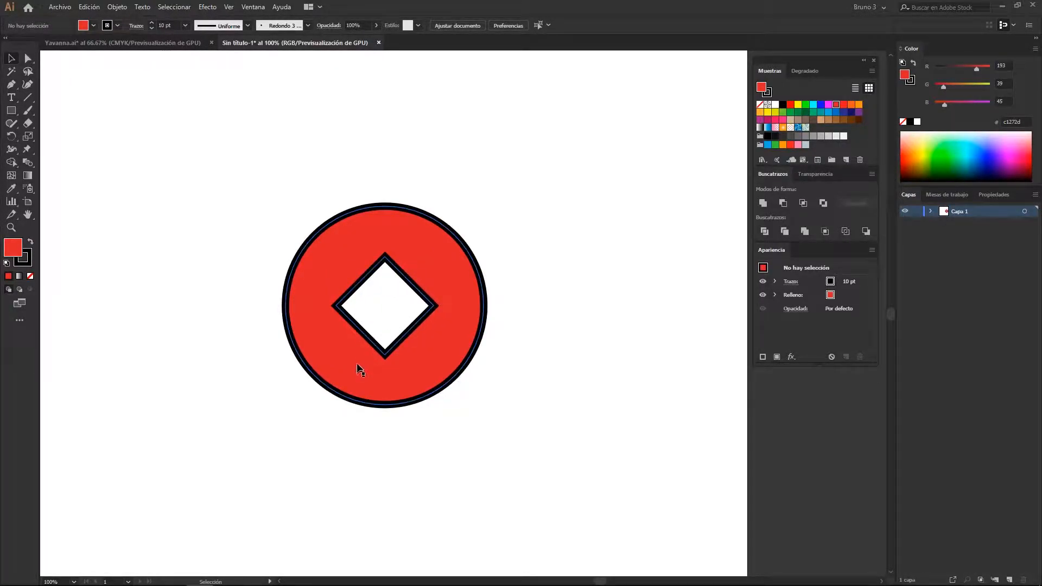
Undo the hole's moves and the Minus Front operation on the circle and centred diamond
key("ctrl+z")
key("ctrl+z")
key("ctrl+z")
key("ctrl+z")
key("ctrl+z")
key("ctrl+z")
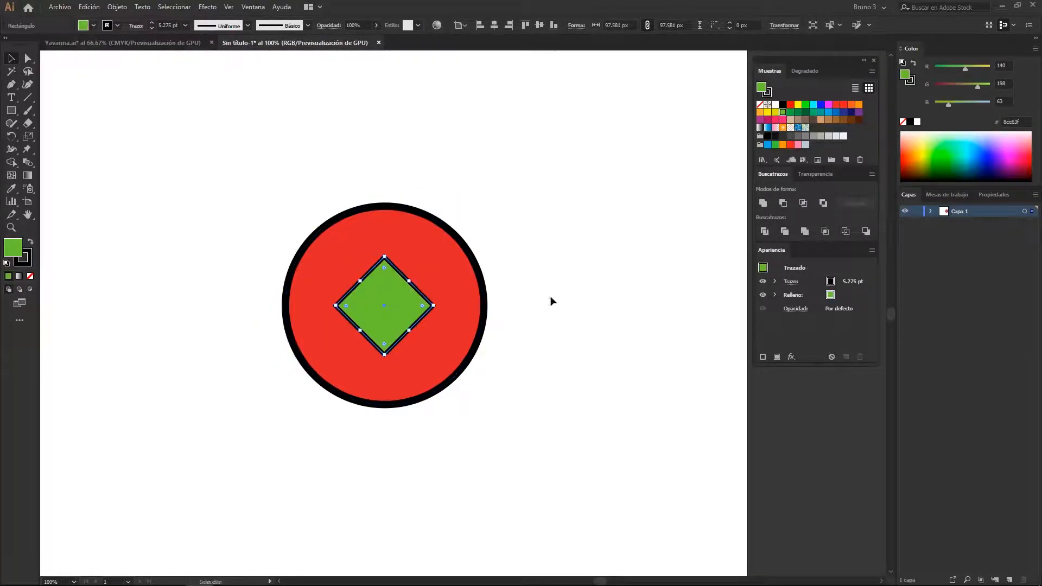
Enlarge the diamond to about 153 px per side and place it across the circle's right edge
left_click(549, 301)
mouse_move(381, 305)
left_mouse_down()
mouse_move(480, 306)
mouse_move(380, 306)
left_mouse_up()
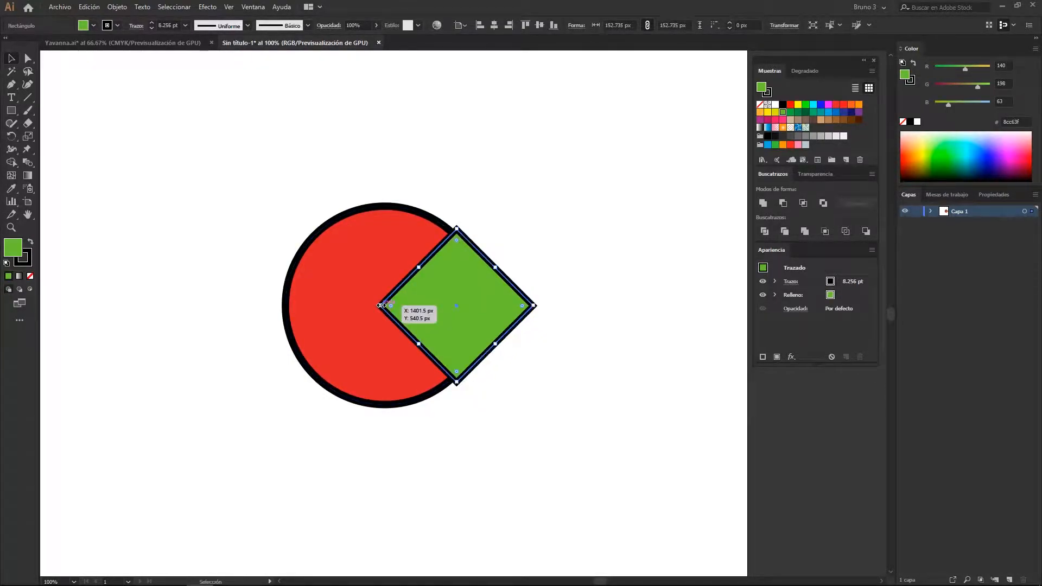
Try subtracting the diamond from the circle with Minus Front and isolating the resulting path
left_click(341, 369, "shift")
left_click(785, 205)
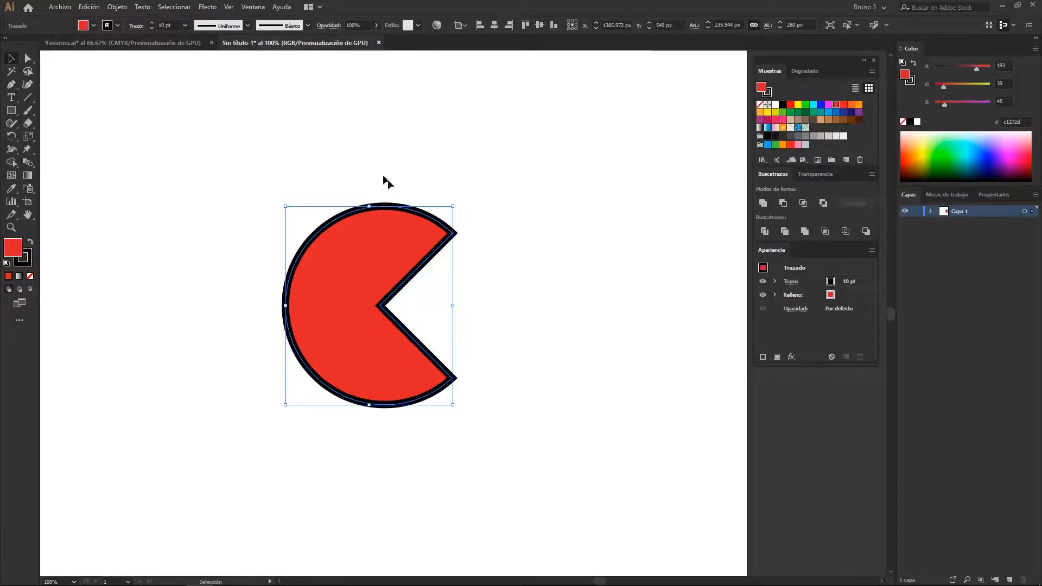
double_click(407, 282)
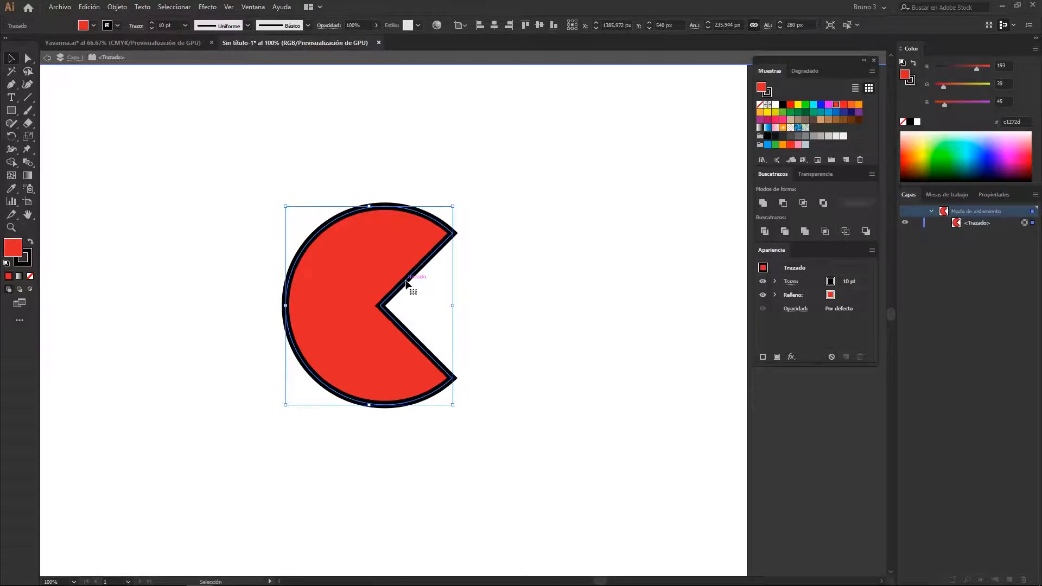
left_click(597, 301)
left_click_drag(520, 286, 480, 266)
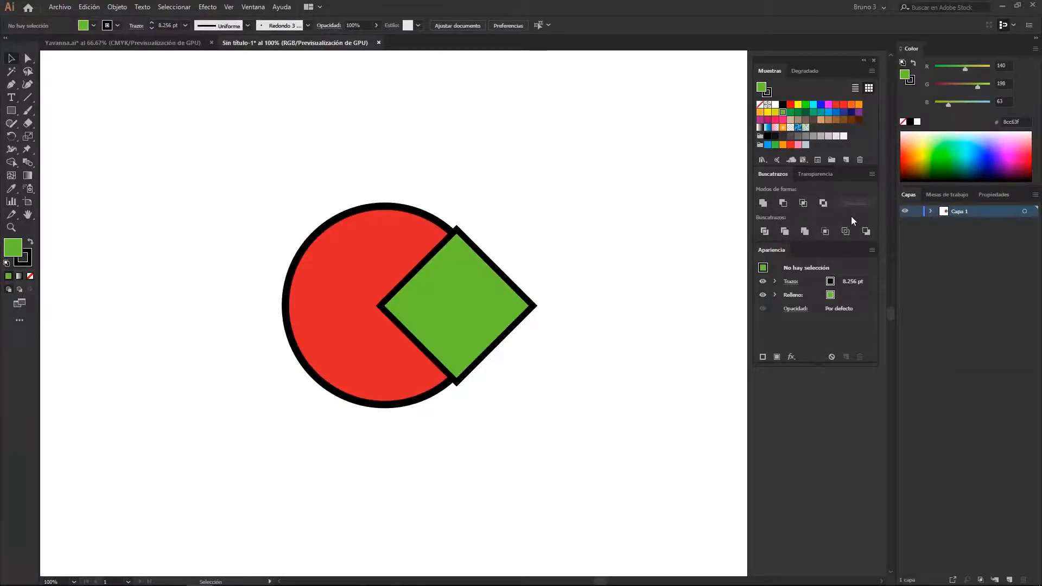
Enlarge the green diamond to about 241 px per side, extending it away from the circle's centre
left_click(467, 278)
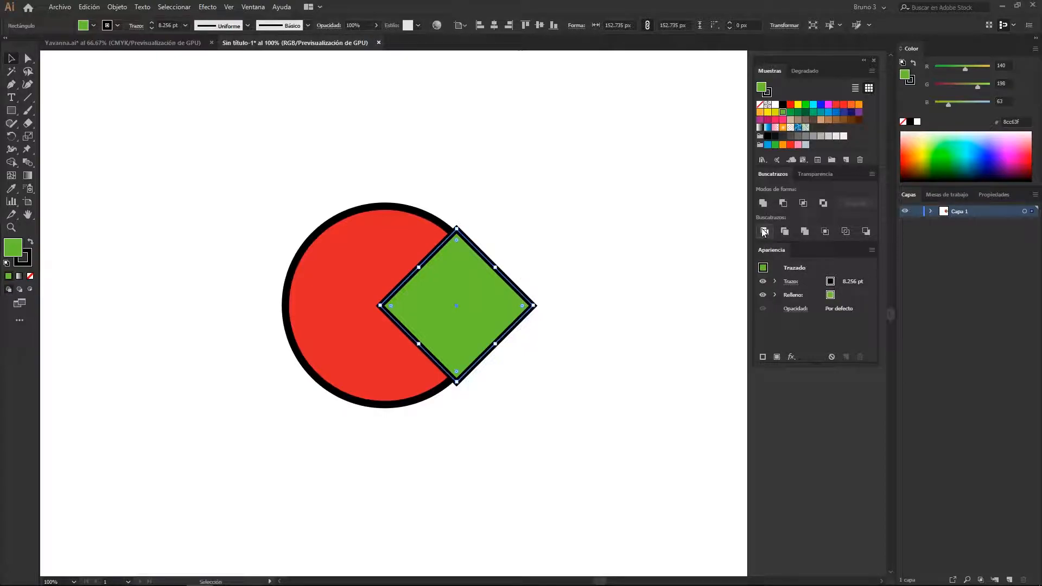
left_click(465, 295)
left_click_drag(534, 306, 559, 307)
left_click_drag(628, 302, 630, 303)
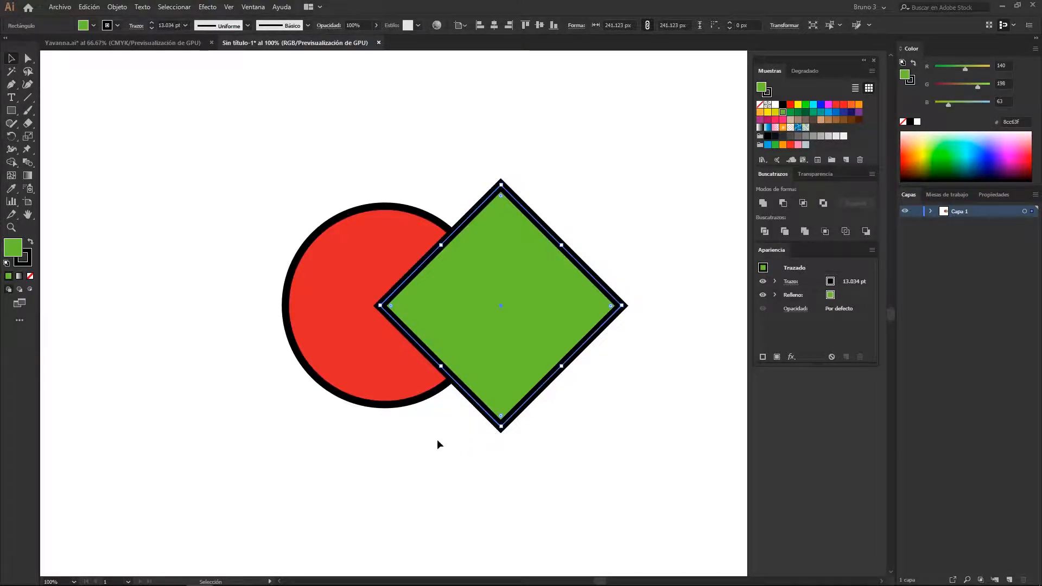
Split the overlapping circle and diamond into separate pieces with the Divide pathfinder
left_click_drag(256, 127, 598, 333)
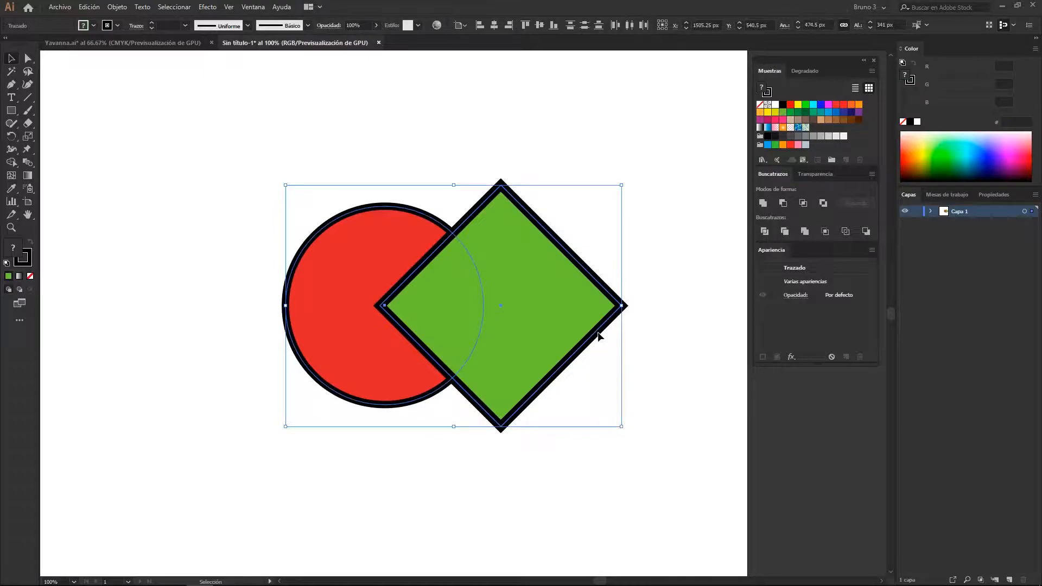
left_click(763, 233)
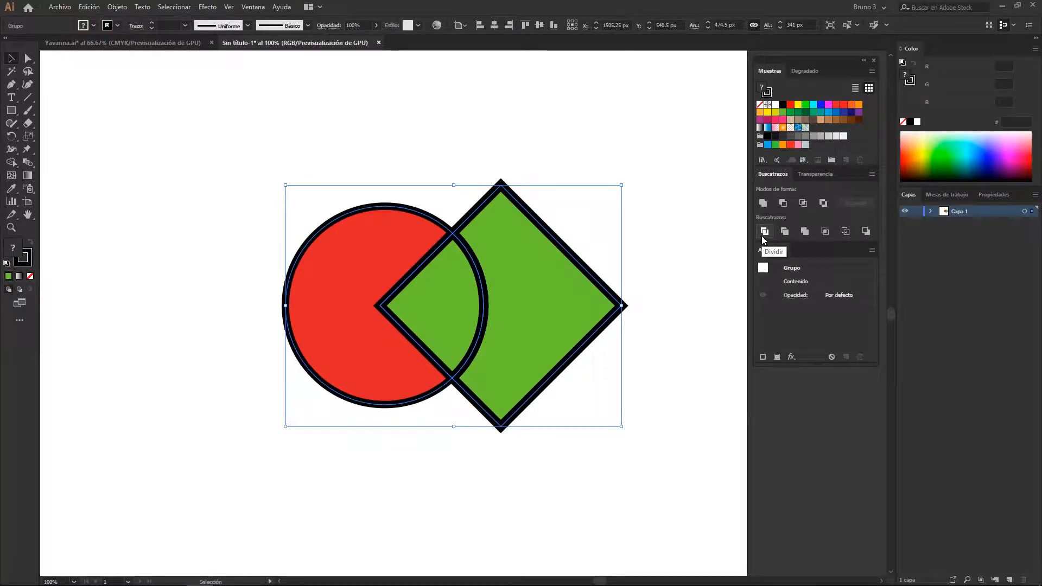
left_click(685, 200)
left_click(560, 280)
Isolate the divided group and spread its pieces apart, moving both green pieces right and the red piece left
double_click(517, 288)
left_click_drag(540, 302, 610, 301)
left_click_drag(425, 311, 463, 311)
left_click(351, 321)
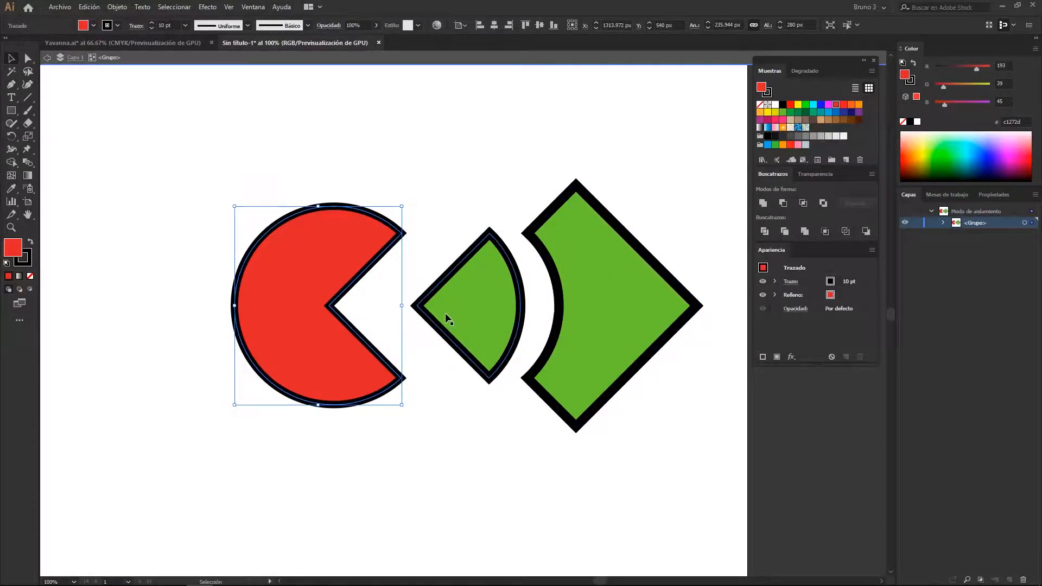
Undo the latest move of the red piece and redo it
key("a")
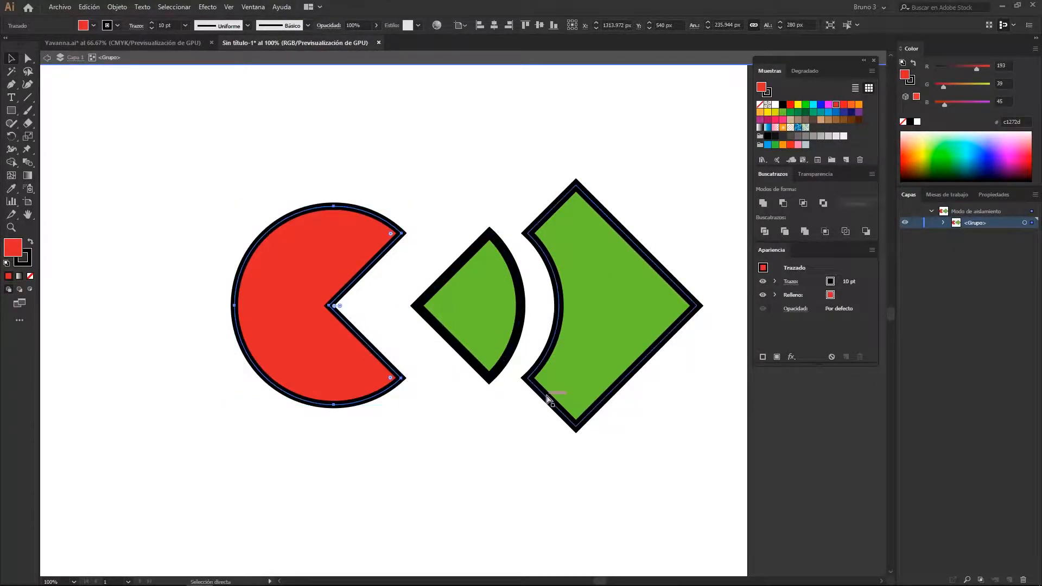
key("ctrl+z")
key("ctrl+z")
key("ctrl+z")
key("ctrl+z")
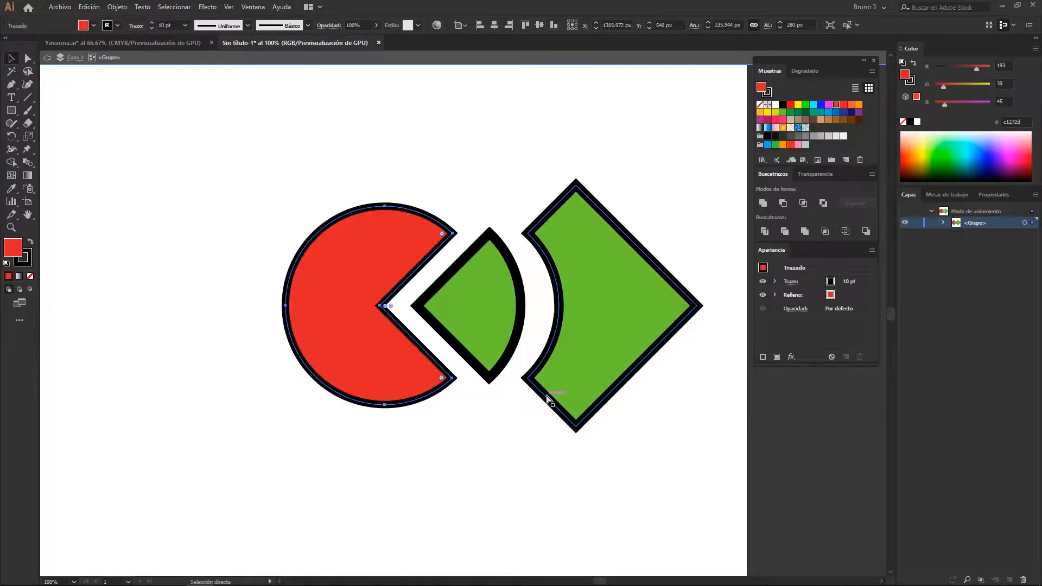
key("ctrl+shift+z")
key("ctrl+shift+z")
key("ctrl+shift+z")
key("ctrl+shift+z")
key("v")
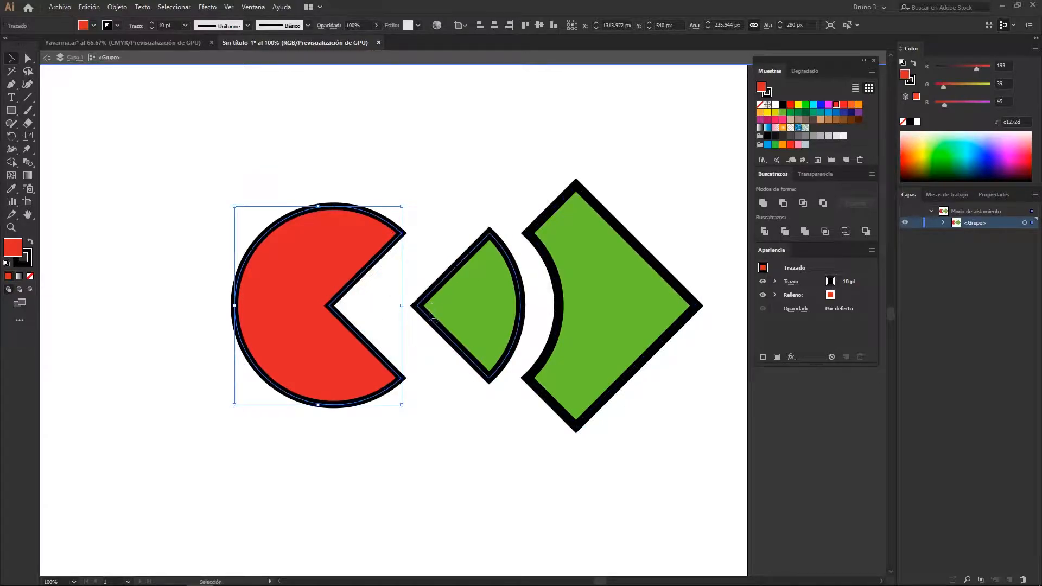
Undo the piece moves and the Divide operation, restoring the overlapping red circle and enlarged green diamond
key("ctrl+z")
key("ctrl+z")
key("ctrl+z")
key("ctrl+z")
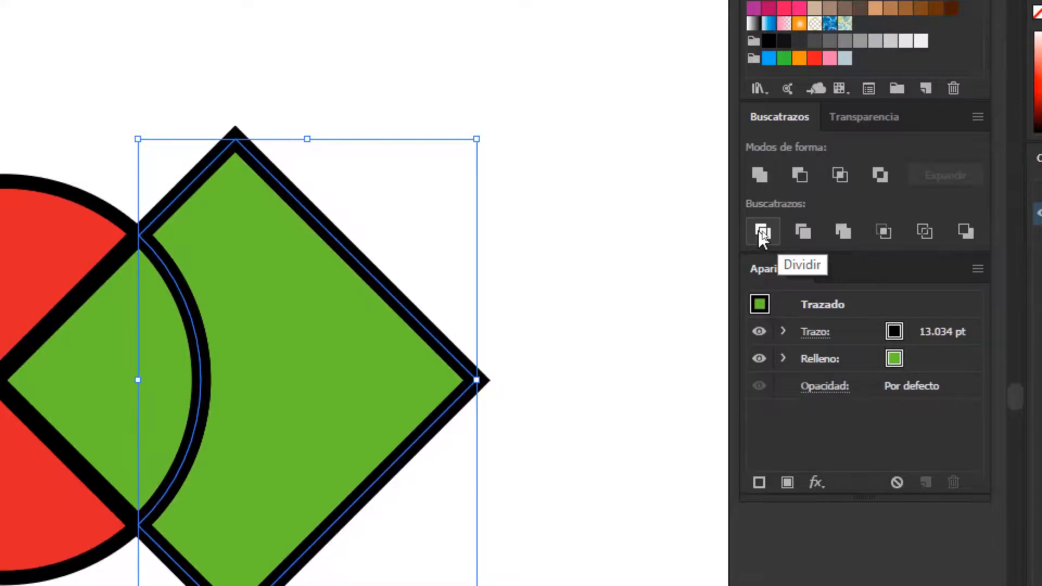
left_click(623, 263)
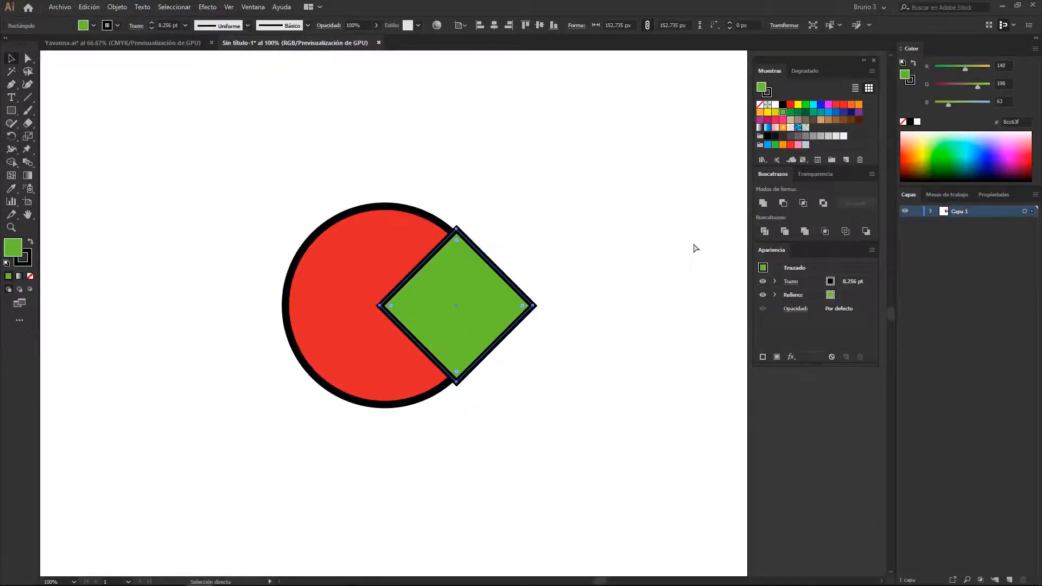
key("ctrl+shift+z")
Apply the Trim pathfinder to the overlapping circle and diamond, and try moving the resulting group as a whole
left_click_drag(646, 196, 322, 364)
left_click(786, 232)
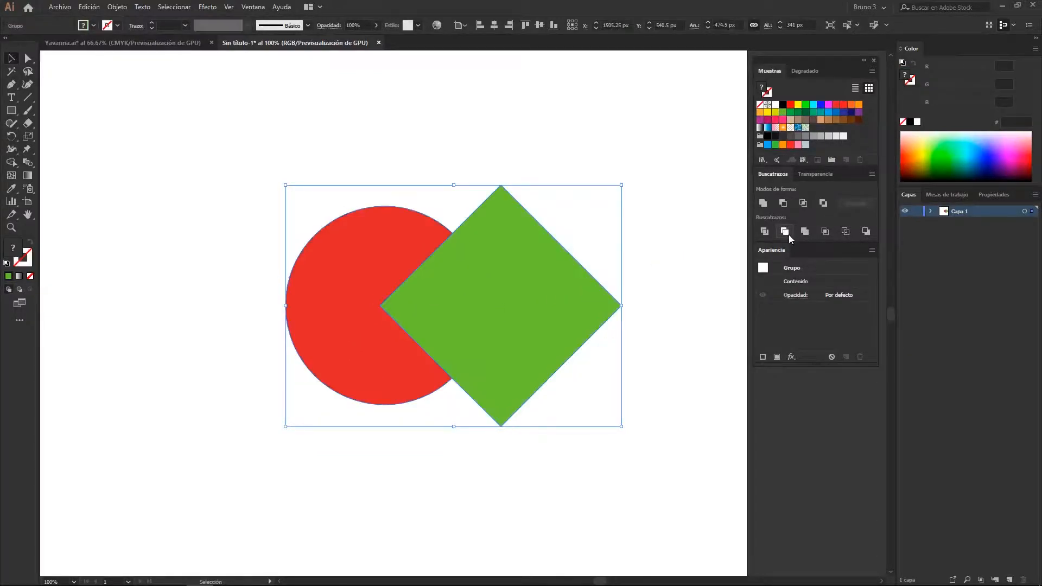
left_click(603, 173)
left_click_drag(498, 297, 578, 295)
key("ctrl+z")
Isolate the trimmed group and separate its pieces, moving the green diamond right and the red piece left
double_click(487, 301)
left_click_drag(487, 301, 592, 323)
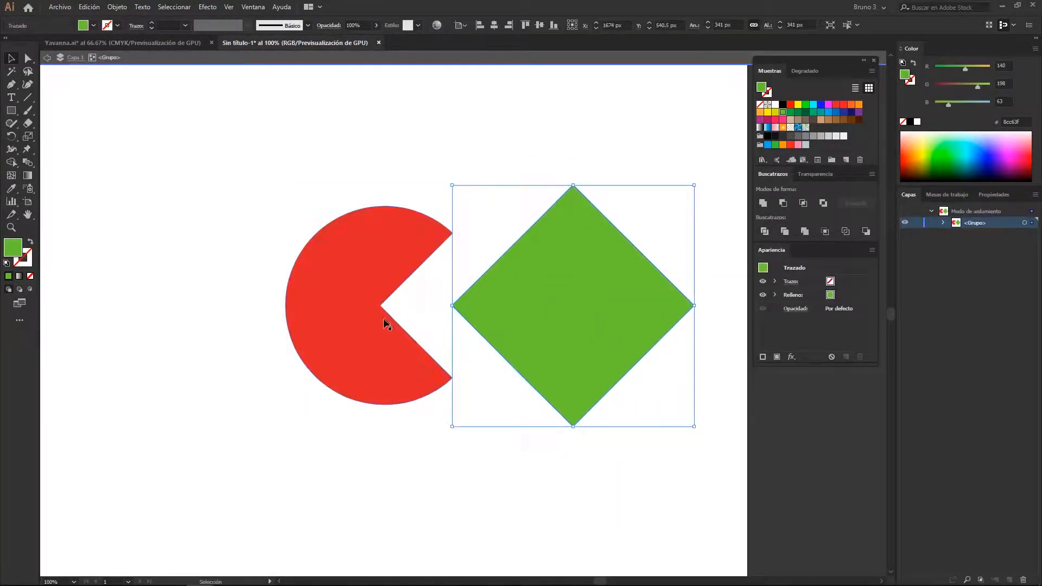
left_click_drag(375, 323, 315, 323)
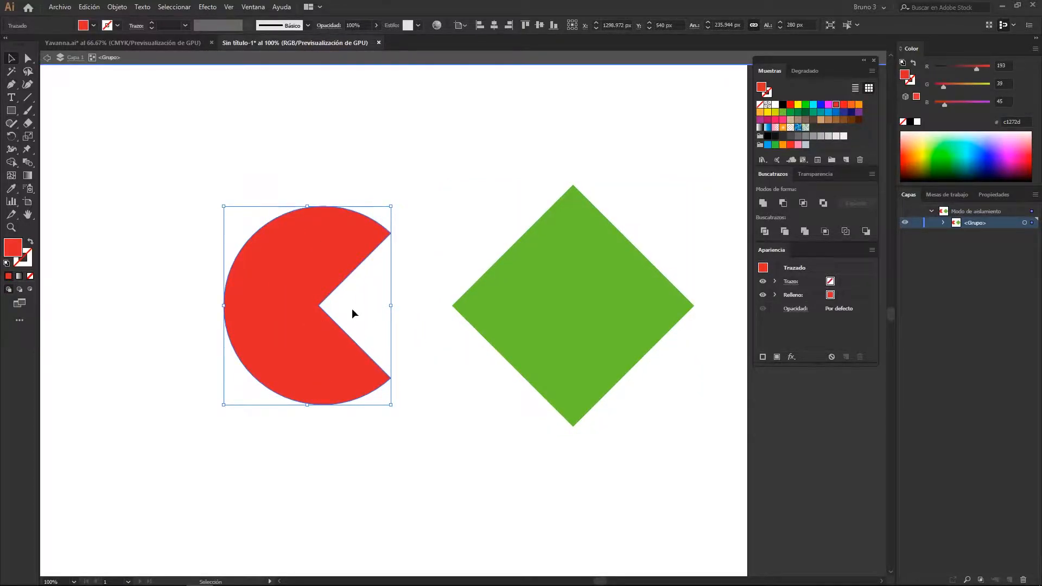
scroll(352, 311, "up", 1)
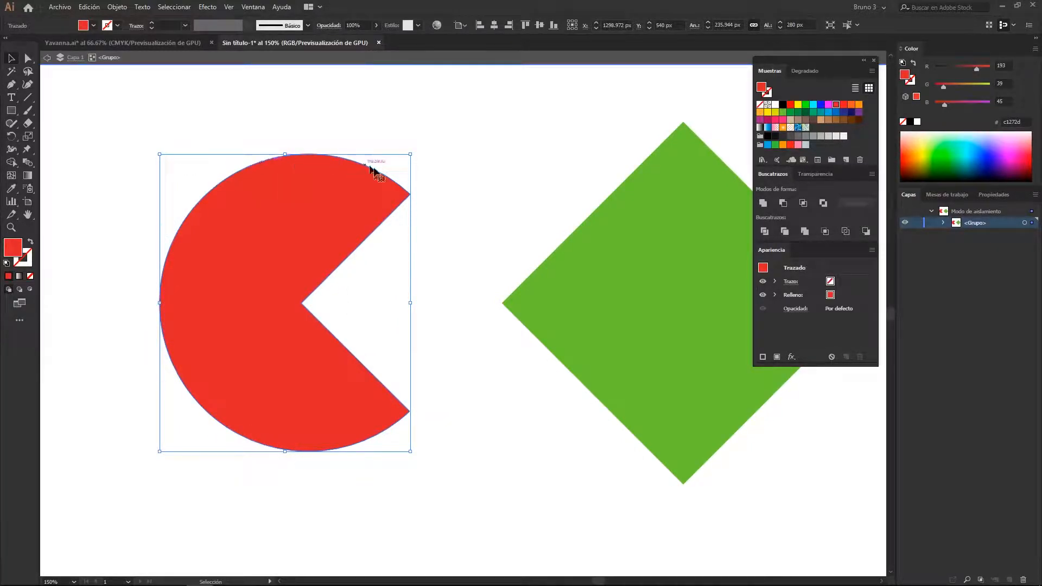
scroll(388, 411, "down", 1)
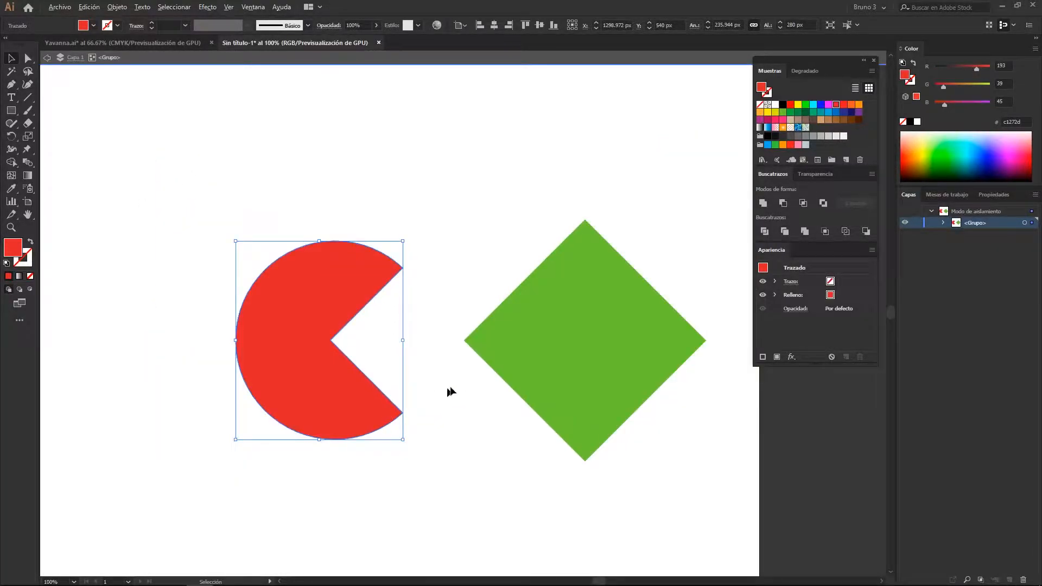
Undo the piece moves and the trim, returning to the stroked circle and diamond outside isolation mode
double_click(458, 380)
key("ctrl+z")
key("ctrl+z")
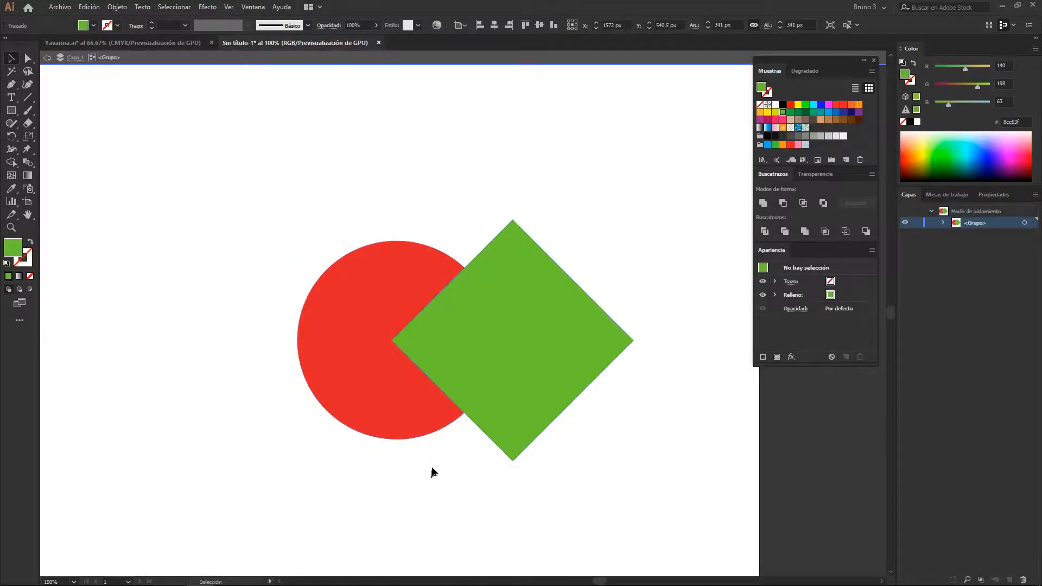
left_click_drag(491, 361, 421, 349)
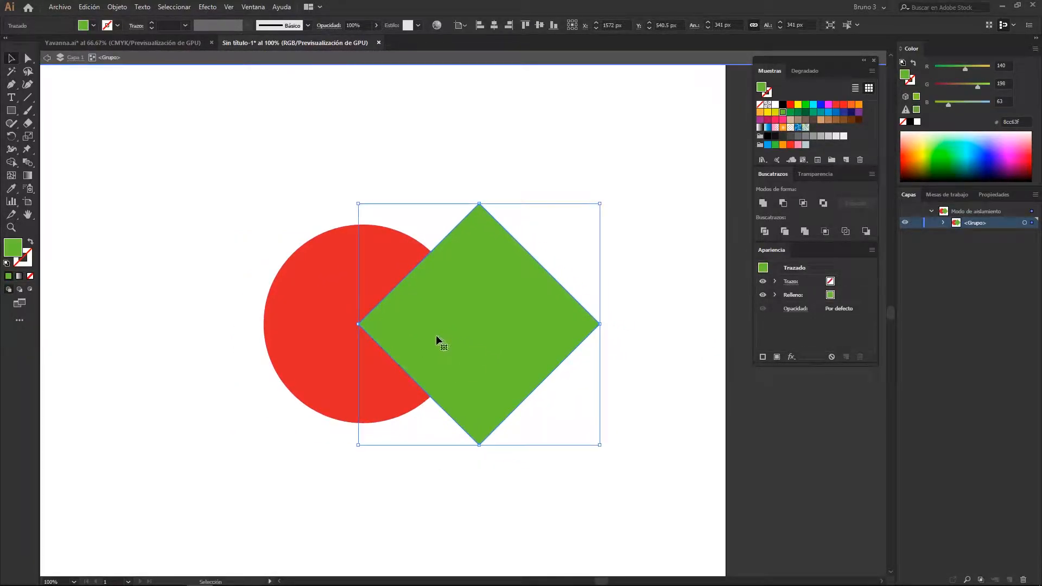
key("ctrl+z")
left_click(269, 378)
left_click(366, 341)
Select the restored circle and diamond and apply the Trim pathfinder again
left_click_drag(601, 209, 300, 363)
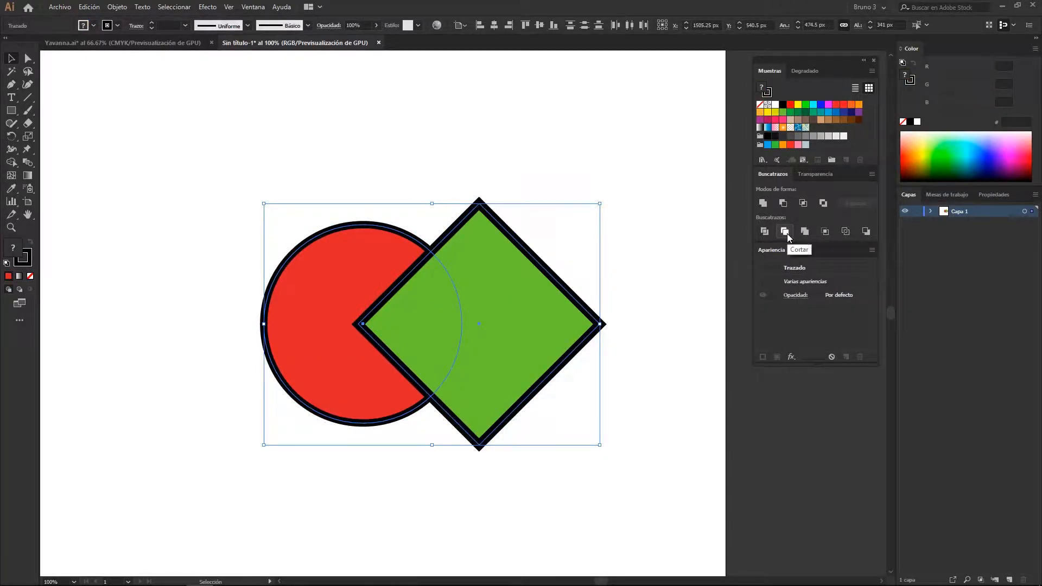
left_click(785, 231)
left_click(468, 182)
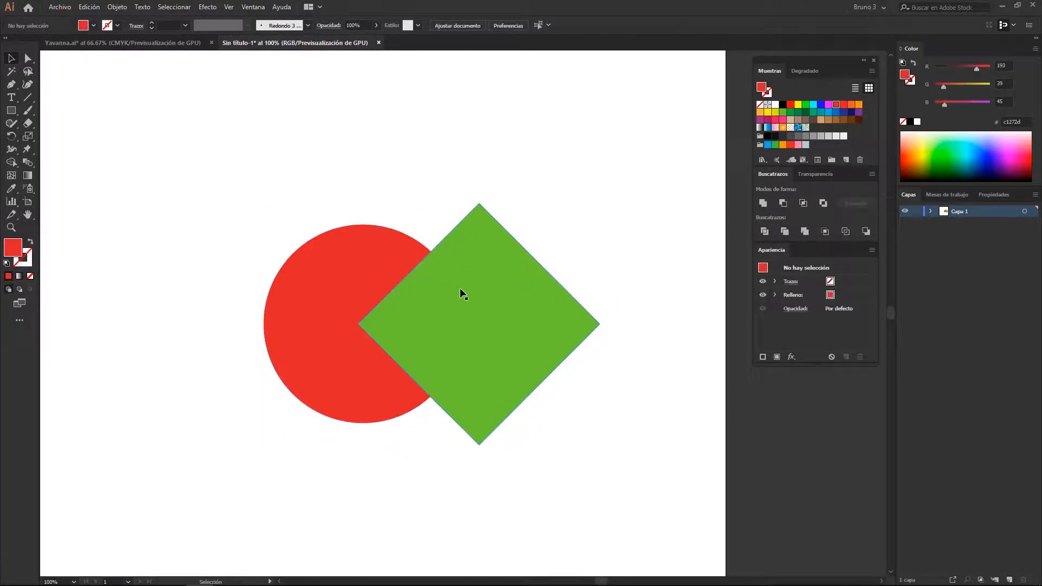
Pull the trimmed pieces apart without isolating the group, moving the diamond right and the red piece left
left_click_drag(463, 309, 539, 326)
key("a")
left_click(261, 366)
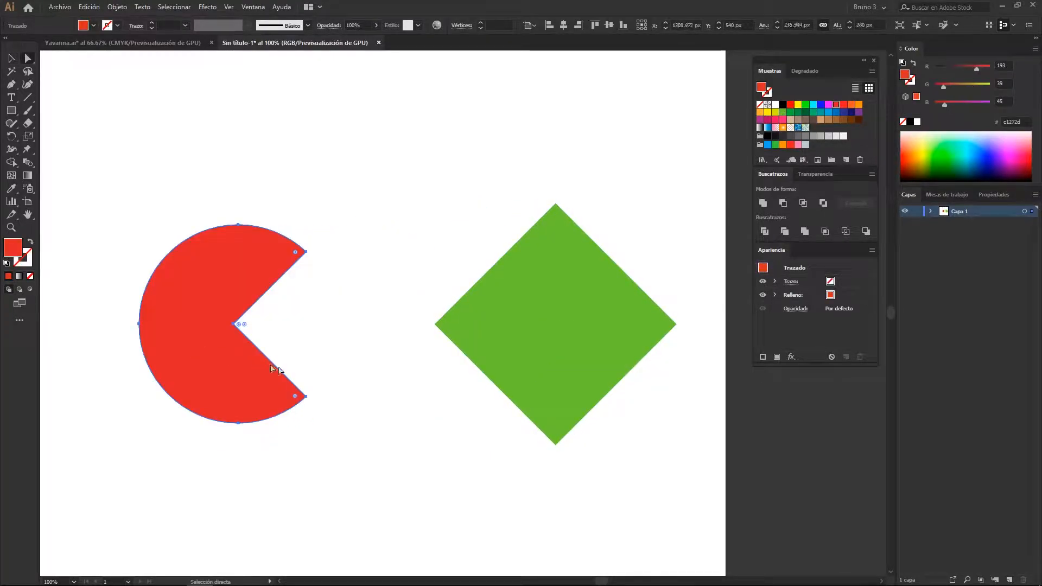
key("v")
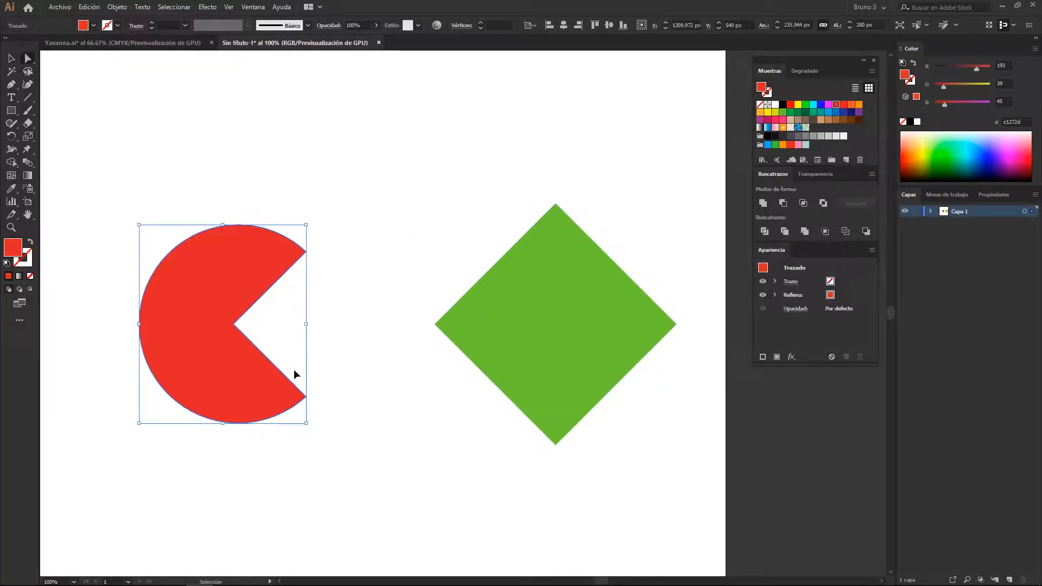
Undo the separation of the pieces and the second trim, and clear the selection
key("ctrl+z")
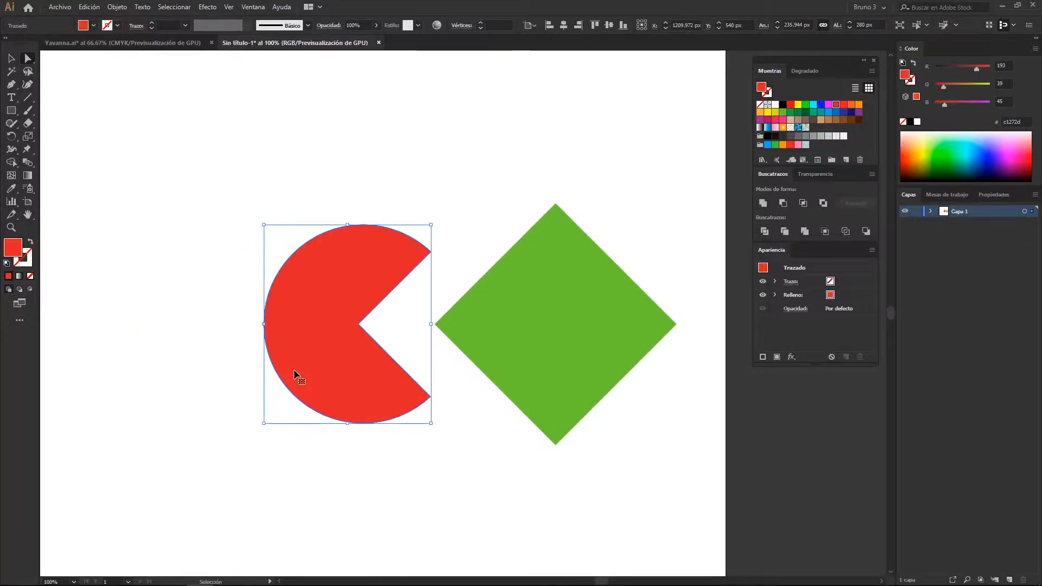
key("ctrl+z")
key("ctrl+z")
key("a")
left_click(631, 263)
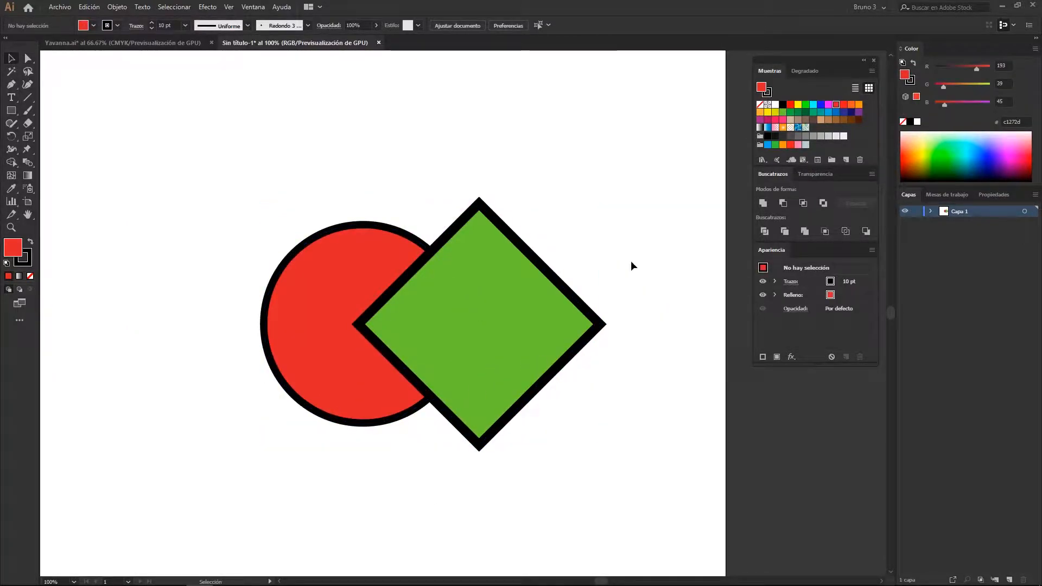
Delete the red circle and place a copy of the green diamond to its left, level and partly overlapping
left_click(296, 300)
key("Delete")
left_click_drag(491, 298, 339, 300)
left_click(420, 146)
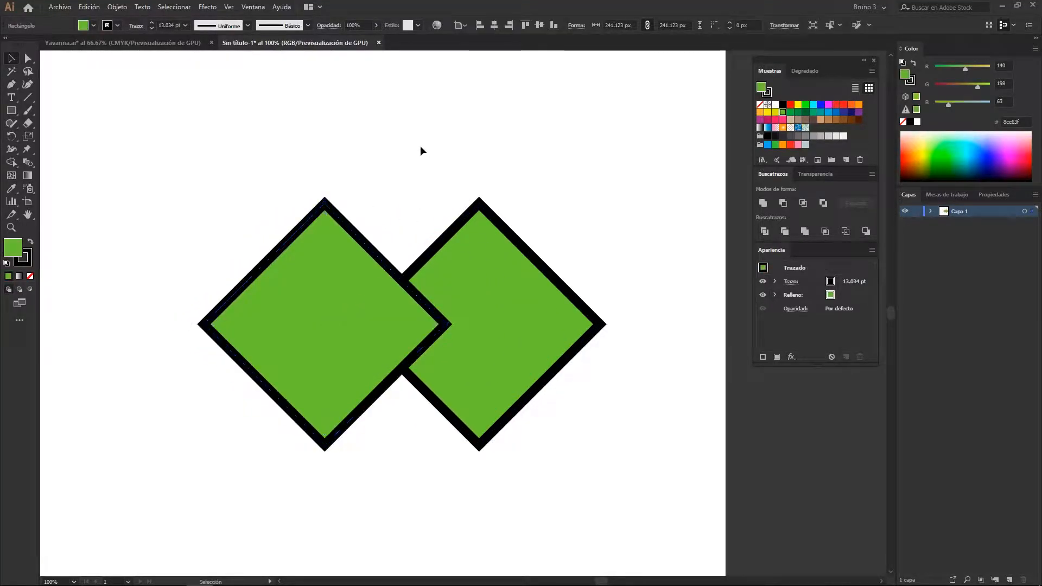
Select both overlapping green diamonds and combine them with the Merge pathfinder
left_click_drag(431, 159, 417, 159)
left_click_drag(259, 123, 494, 342)
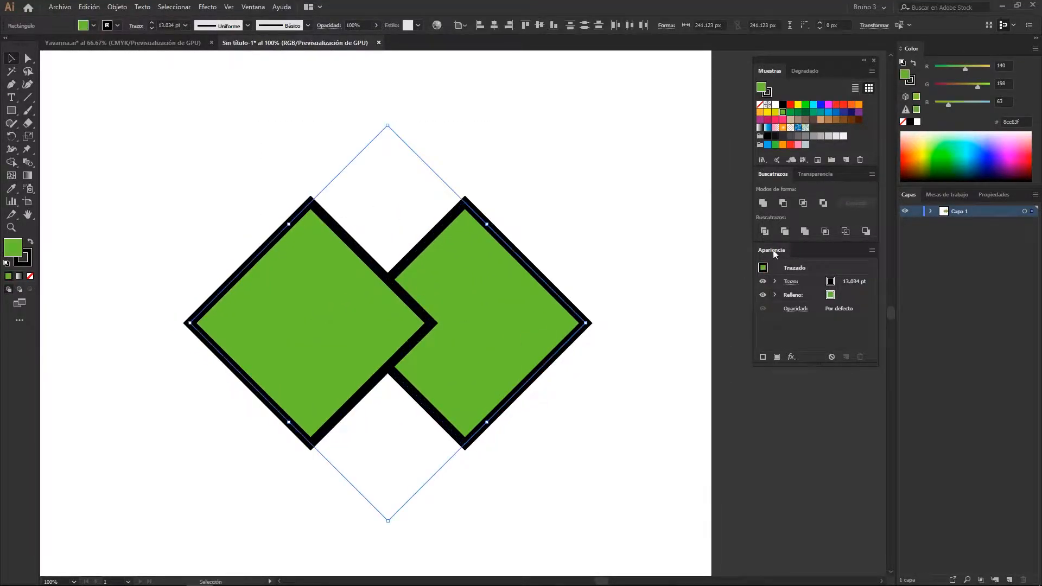
left_click(804, 232)
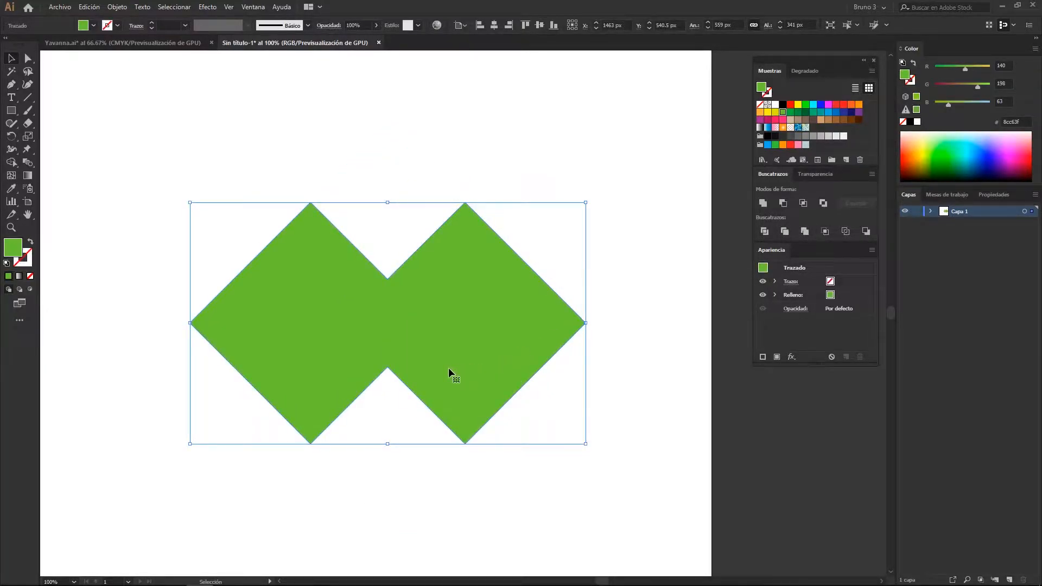
In outline view, move the merged shape's upper inner anchor up and lower inner anchor down, and undo both moves
key("ctrl+y")
key("a")
left_click_drag(407, 298, 387, 170)
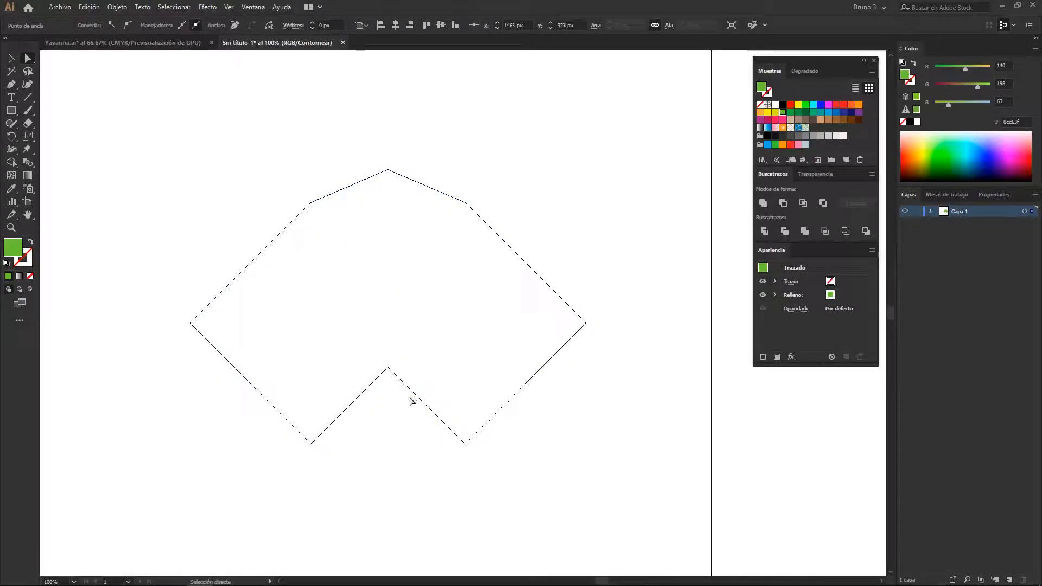
left_click_drag(389, 367, 405, 487)
key("ctrl+z")
key("ctrl+z")
key("ctrl+z")
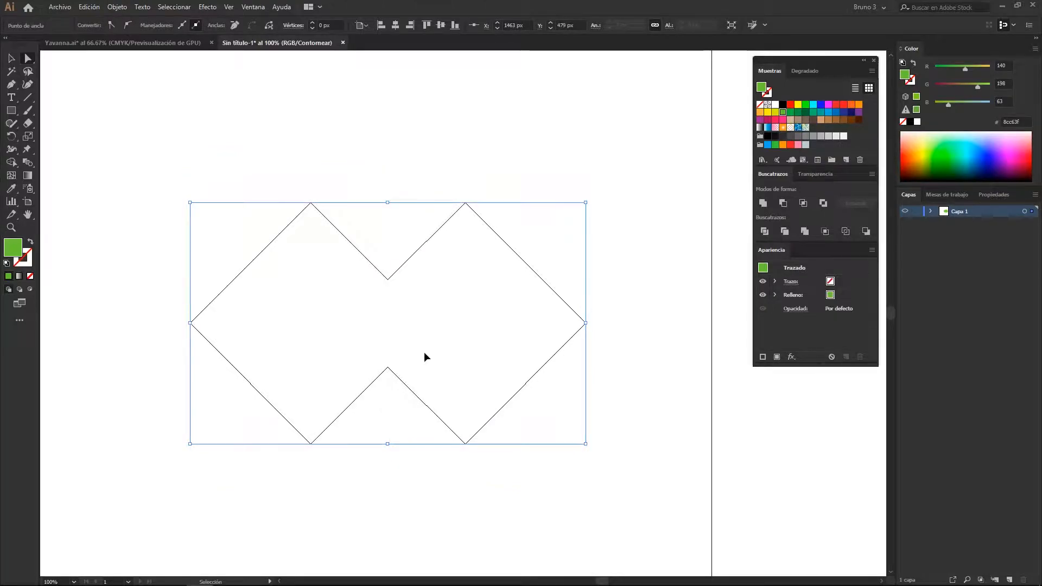
Return to the colour preview, move the merged shape's lower inner anchor downward, and undo that move
key("ctrl+y")
key("ctrl+shift+a")
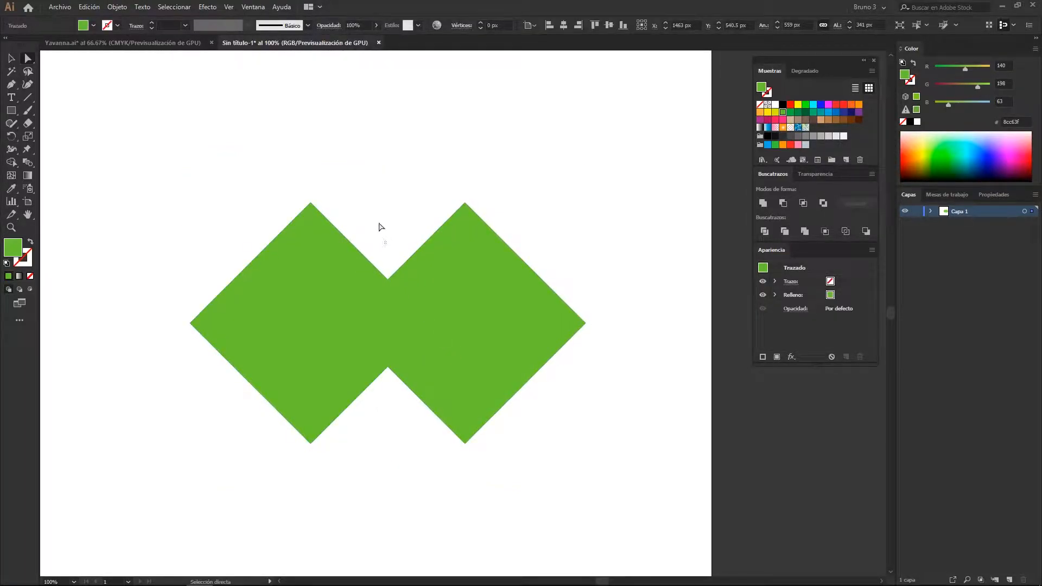
left_click(388, 314)
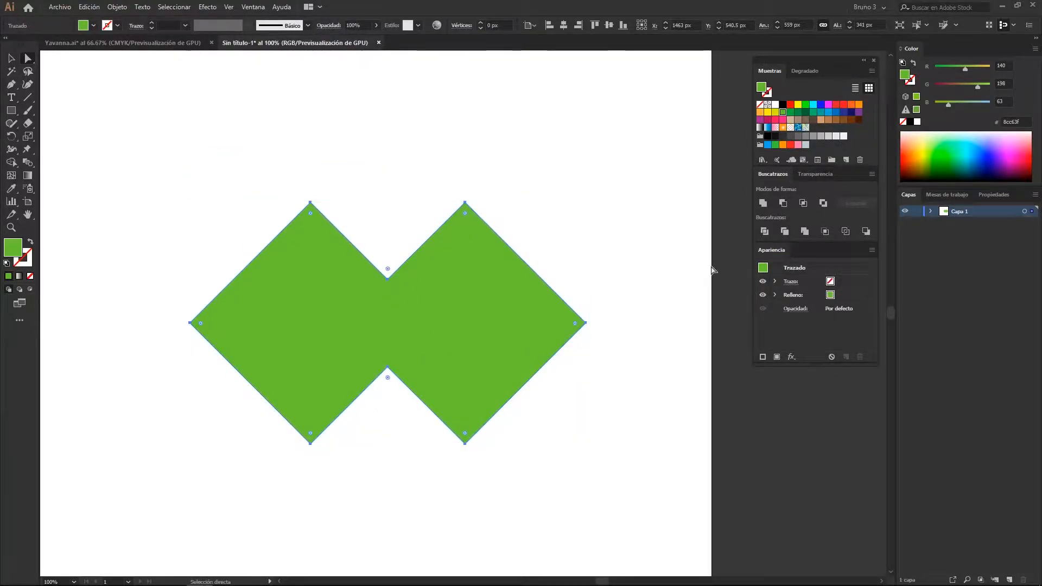
left_click(410, 419)
left_click_drag(389, 373, 388, 424)
key("ctrl+z")
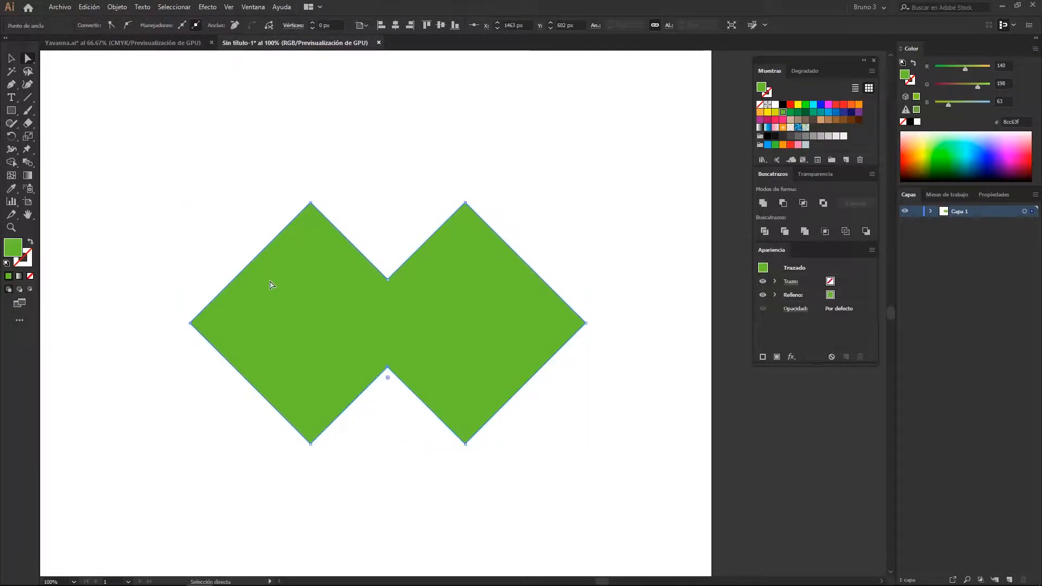
Give the merged green shape a 15 pt stroke
key("v")
left_click(252, 221)
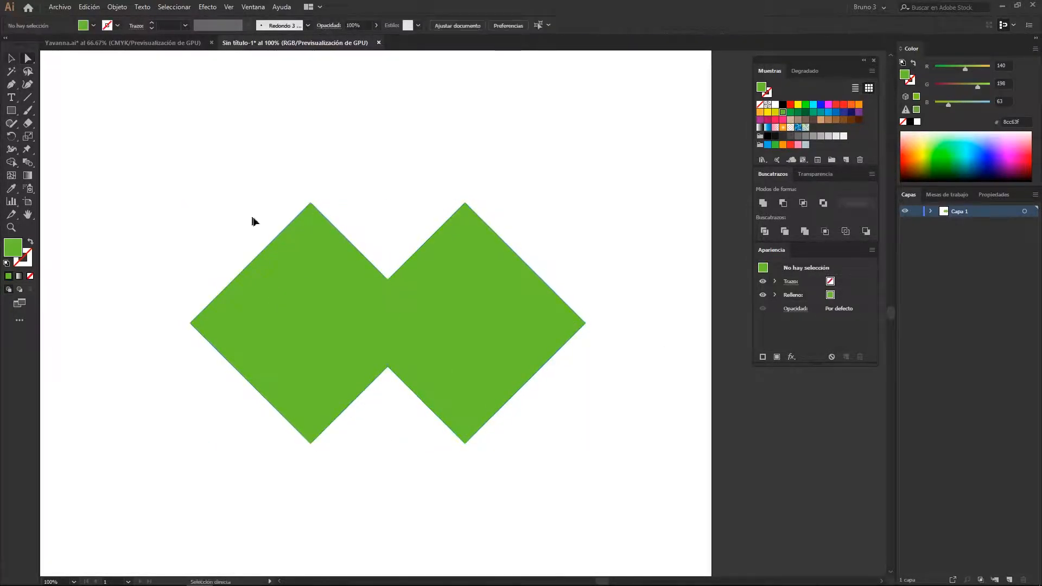
left_click(414, 292)
scroll(166, 25, "up", 13)
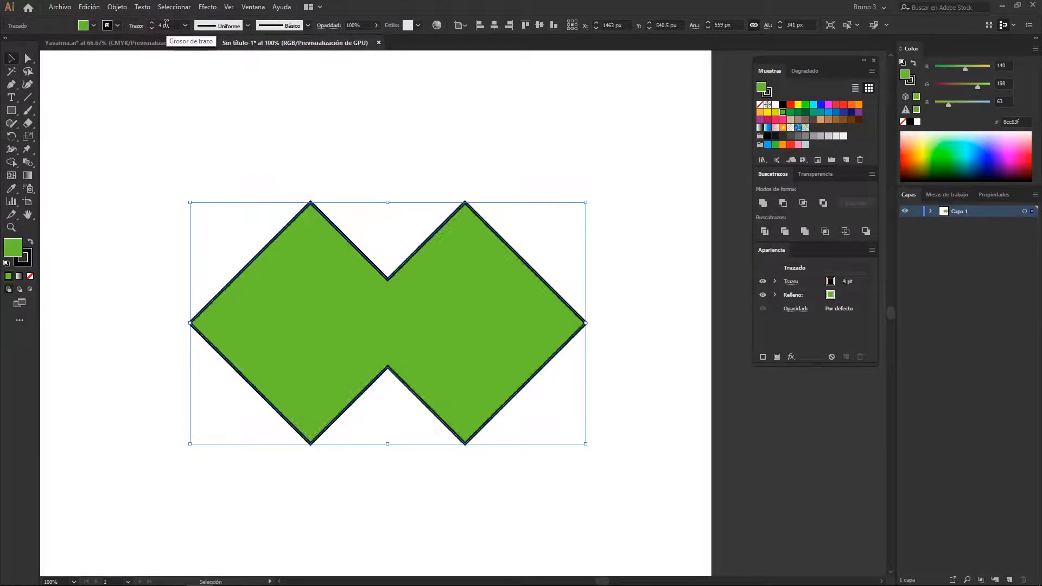
scroll(166, 25, "up", 5)
left_click(392, 141)
left_click(440, 256)
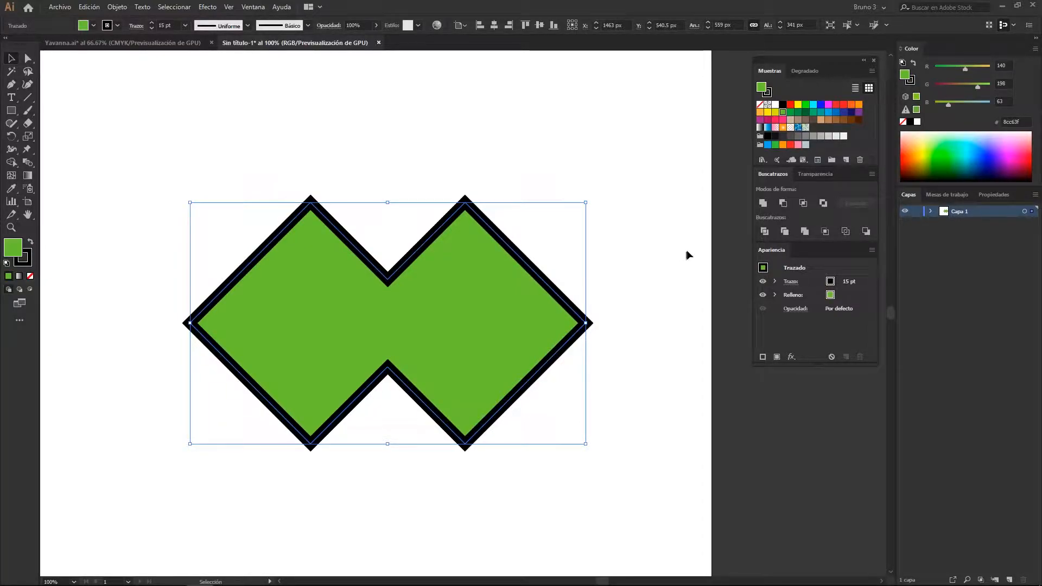
Undo back to the overlapping red circle and large green diamond
left_click(826, 232)
key("ctrl+z")
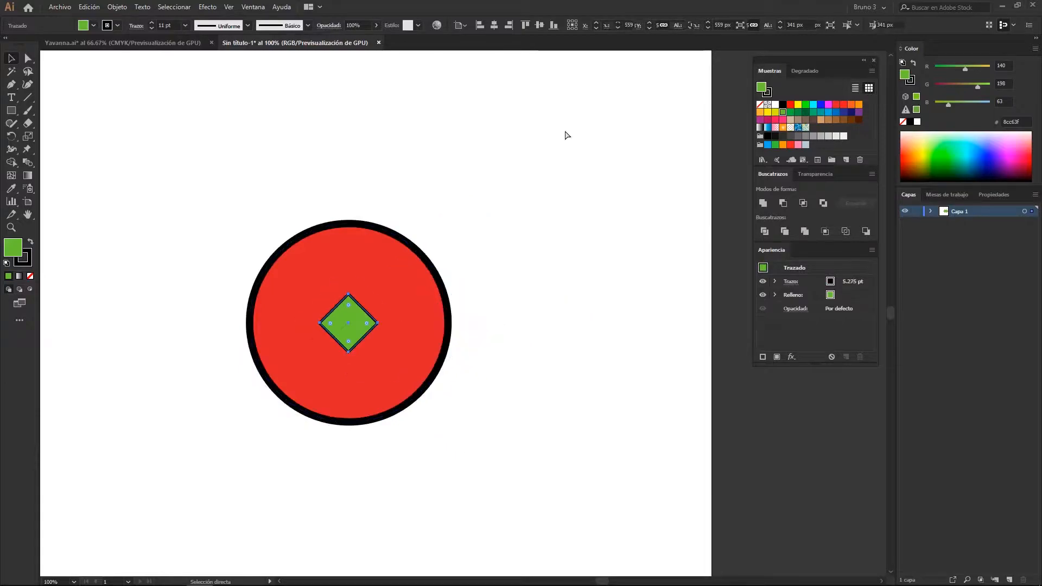
key("ctrl+z")
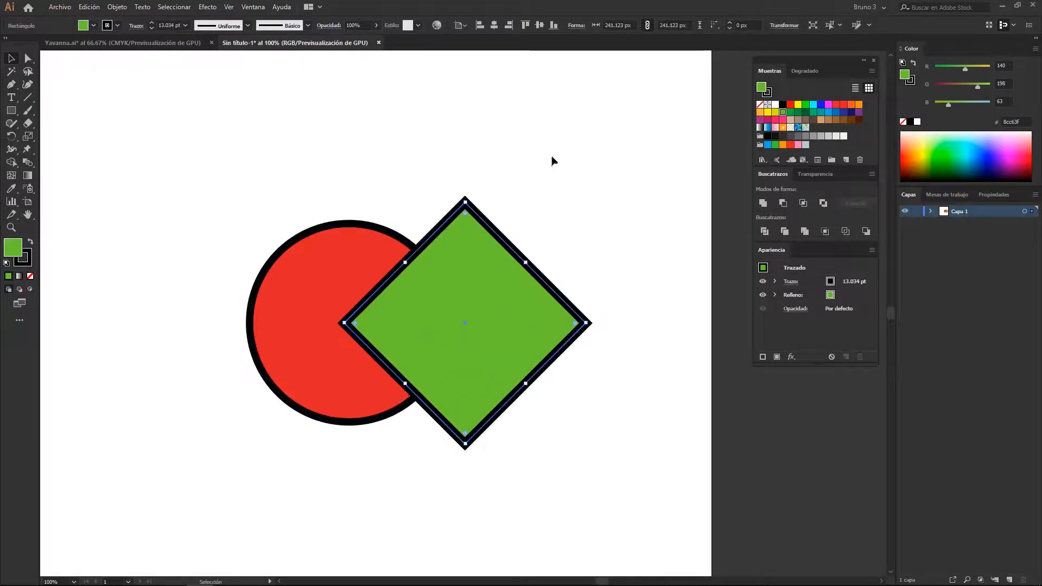
Apply the Crop pathfinder to the overlapping circle and diamond
left_click_drag(549, 162, 314, 331)
left_click(825, 232)
left_click(507, 177)
Examine the cropped result by directly selecting the red piece and selecting the whole group
key("a")
left_click(325, 316)
left_click_drag(325, 317, 414, 317)
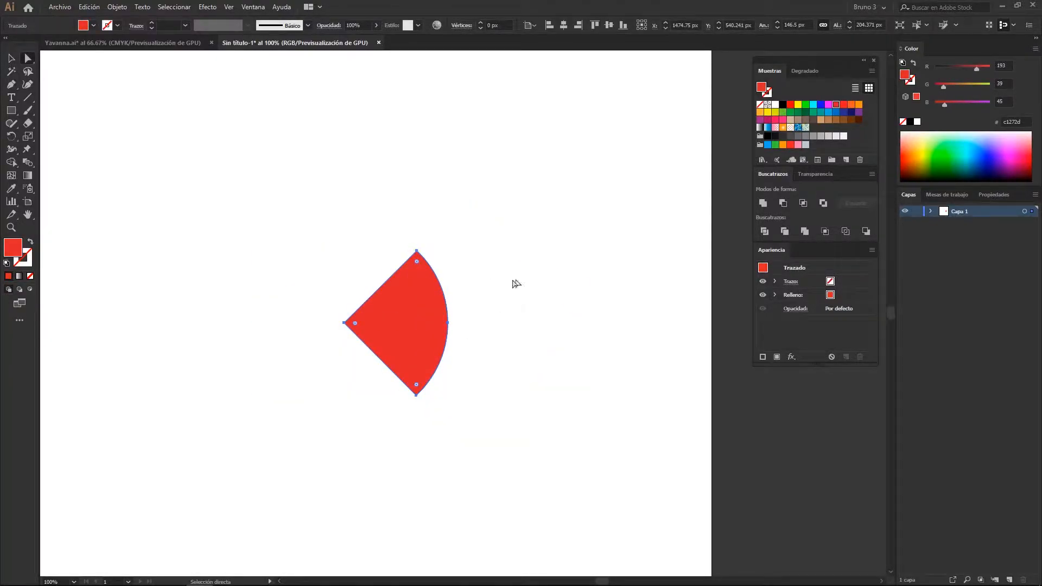
key("v")
key("ctrl+shift+a")
left_click(382, 328)
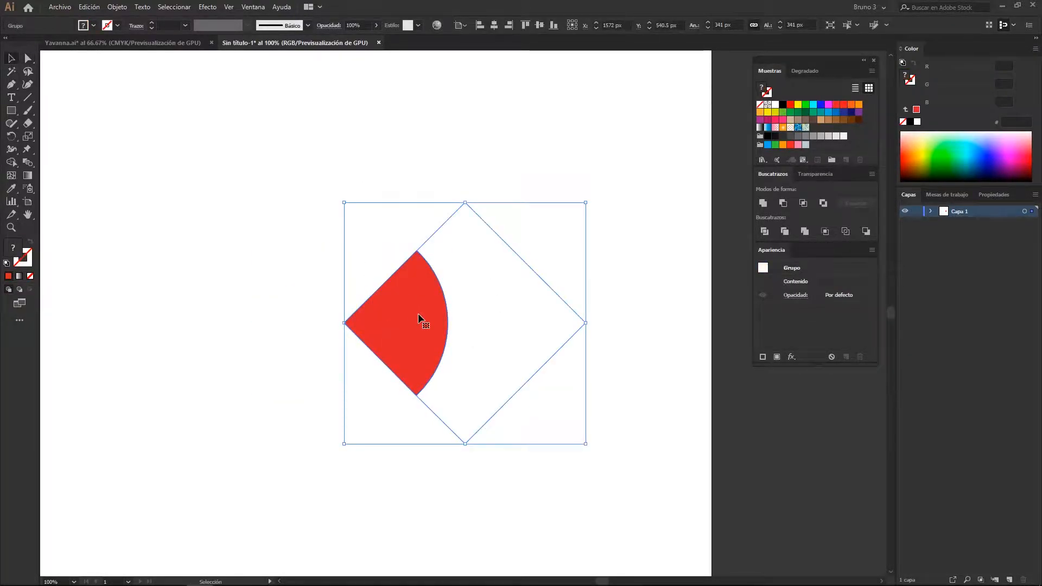
Isolate the cropped group and move the unfilled piece away from the red one and back to its original place
double_click(396, 325)
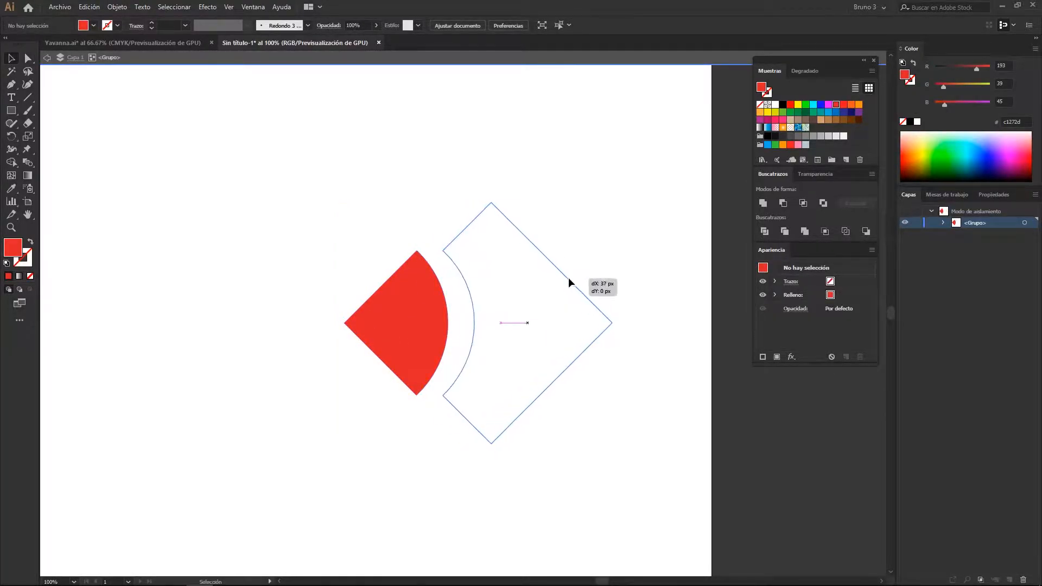
left_click(570, 280)
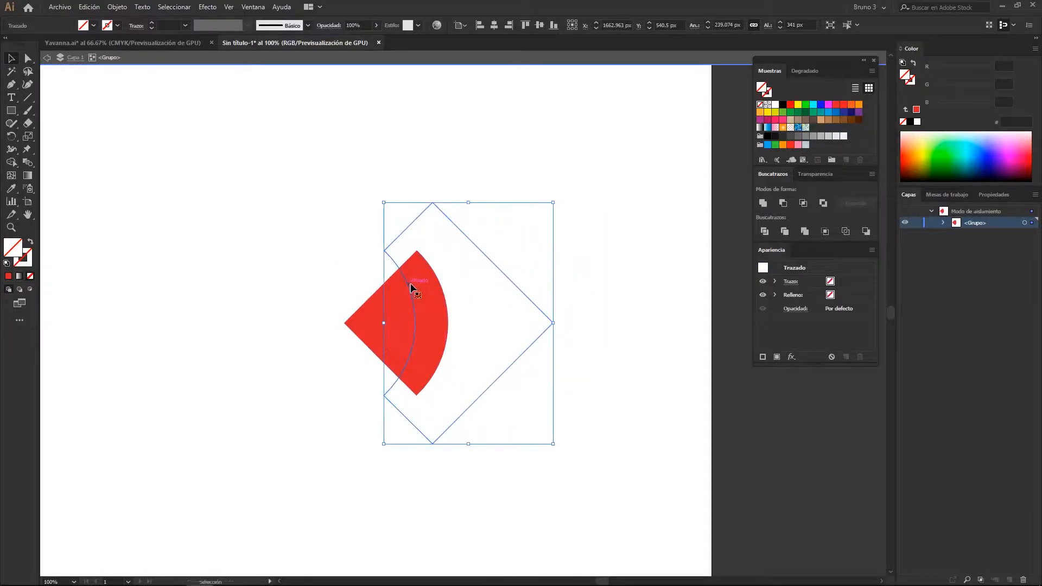
key("shift+Left")
key("shift+Left")
key("shift+Left")
key("shift+Left")
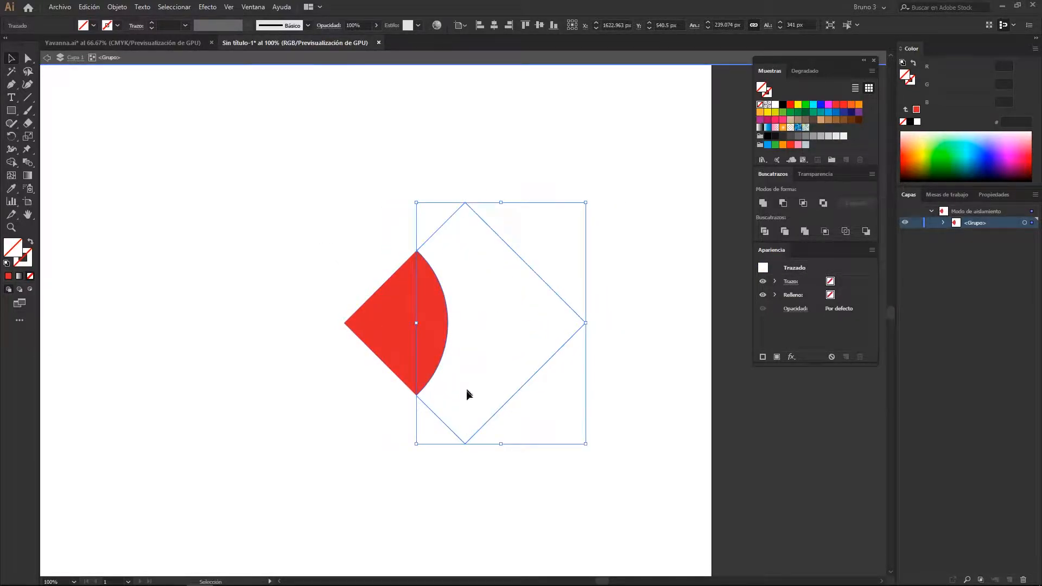
Give the unfilled piece of the cropped group a 15 pt stroke
scroll(178, 35, "up", 1)
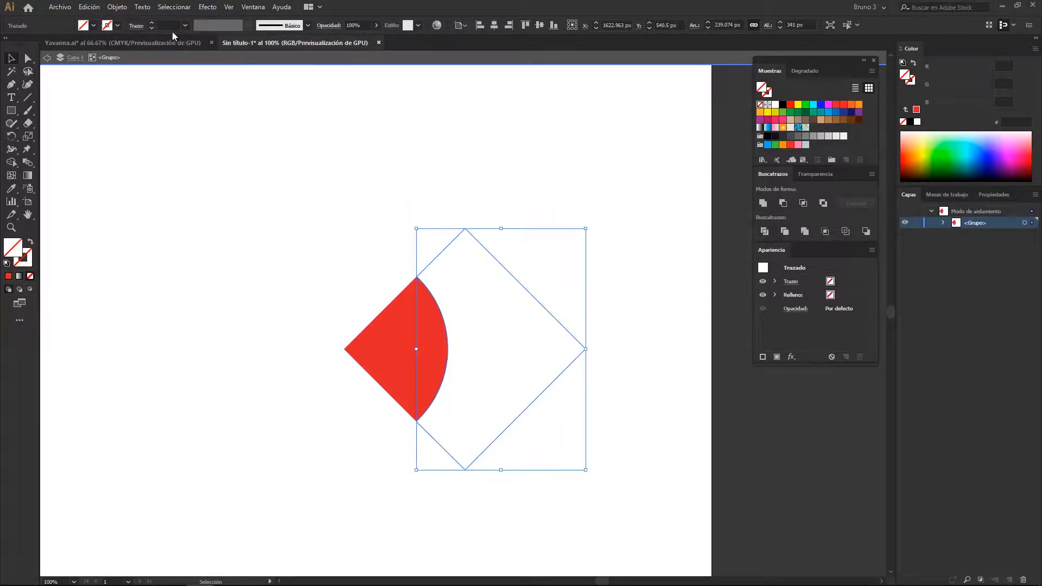
scroll(170, 28, "up", 8)
scroll(165, 23, "up", 7)
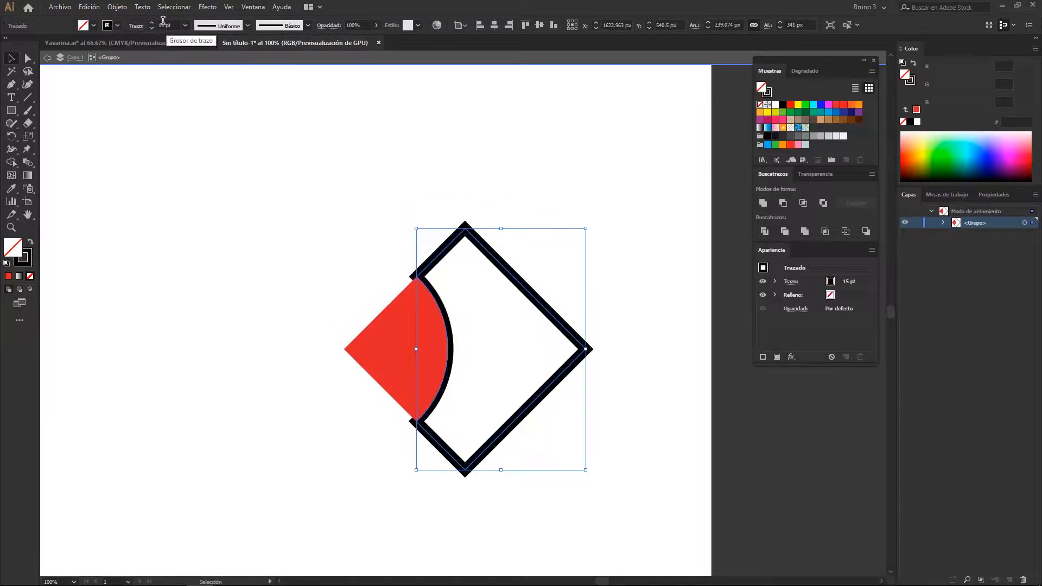
Isolate the cropped group again and align the unfilled piece's 15 pt stroke to the inside of its path
double_click(157, 135)
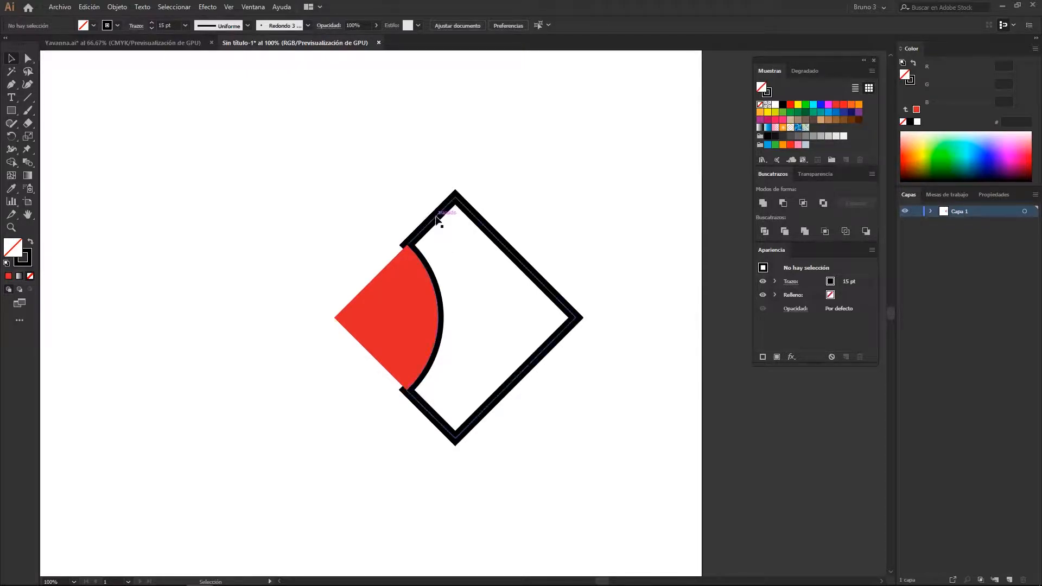
left_click(436, 219)
double_click(433, 230)
left_click(137, 26)
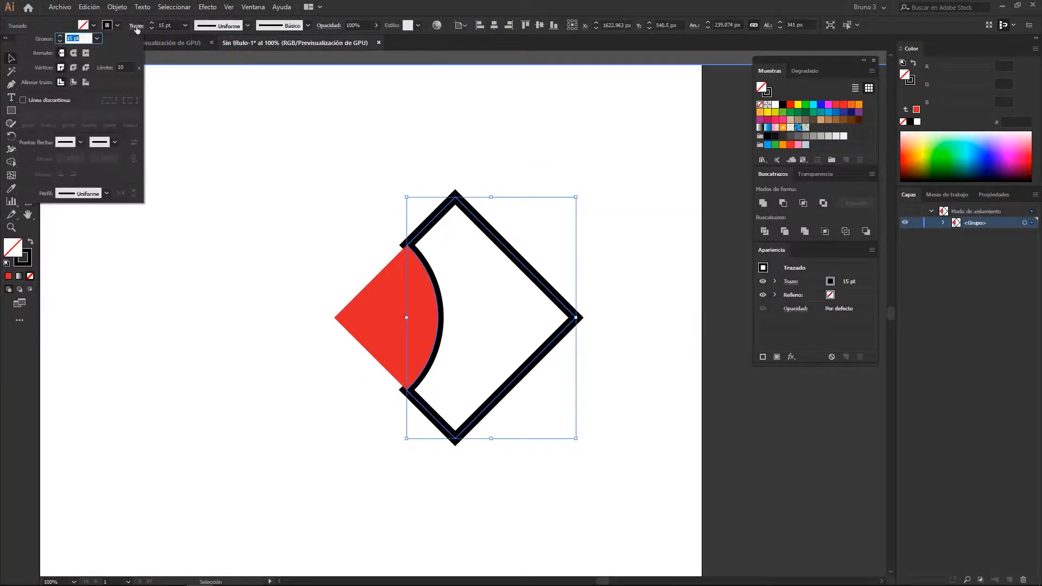
left_click(85, 83)
left_click(74, 82)
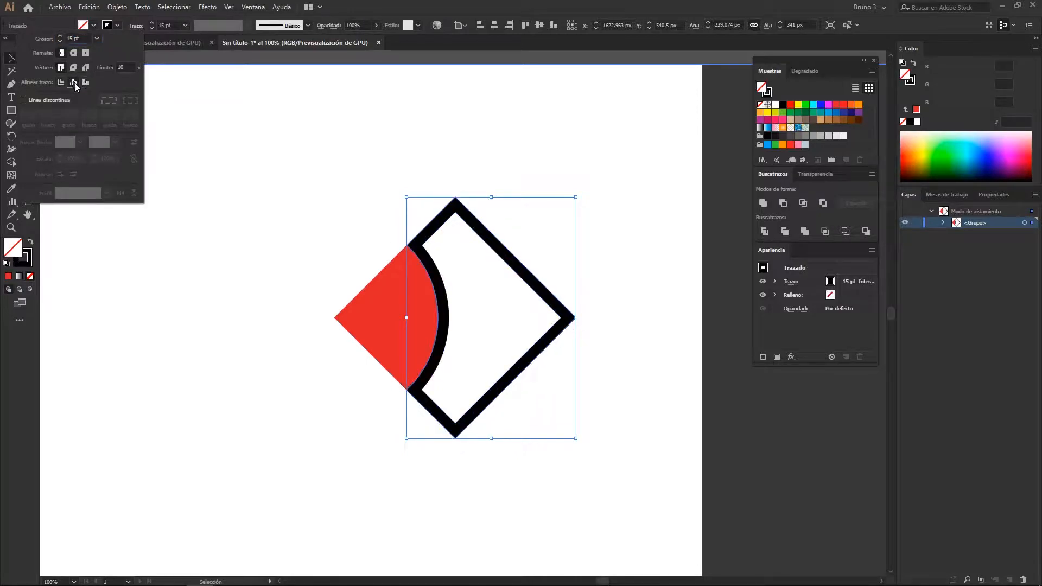
double_click(183, 156)
left_click(184, 156)
Apply the Outline pathfinder to the overlapping filled circle and diamond
left_click_drag(284, 186, 297, 223)
scroll(271, 196, "down", 1)
scroll(271, 200, "up", 1)
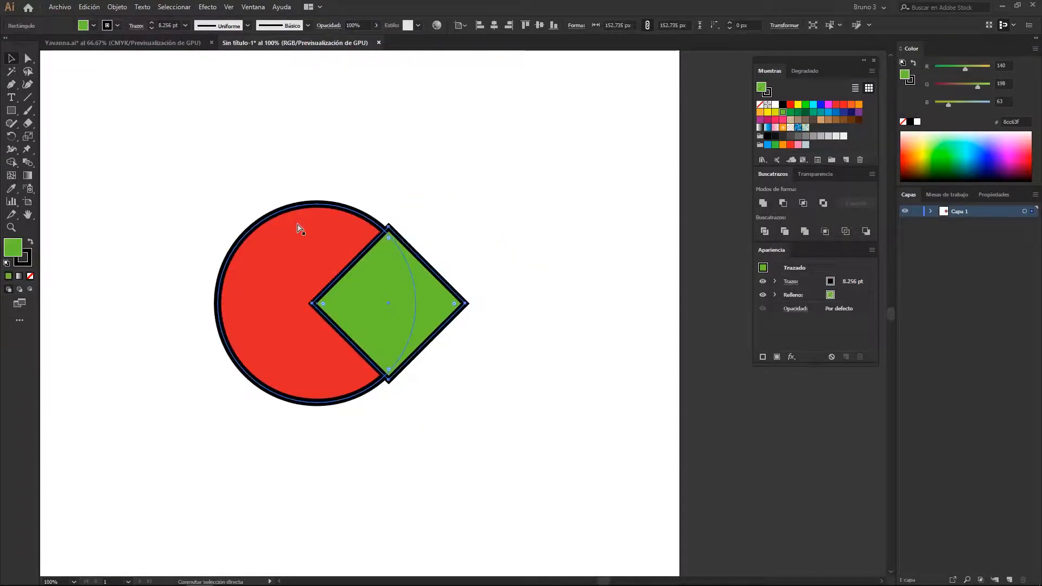
key("v")
left_click_drag(575, 181, 388, 261)
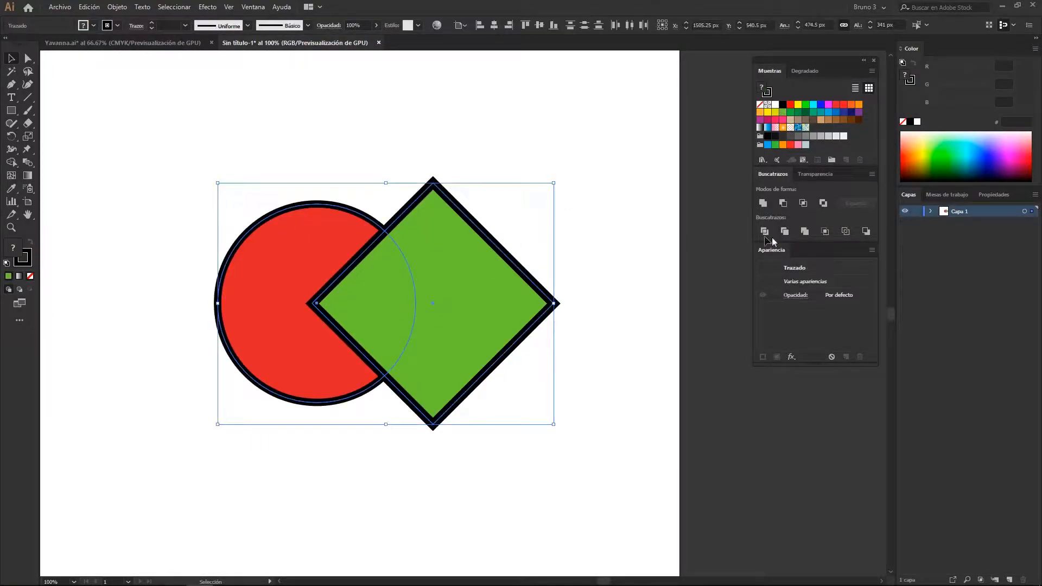
left_click(849, 232)
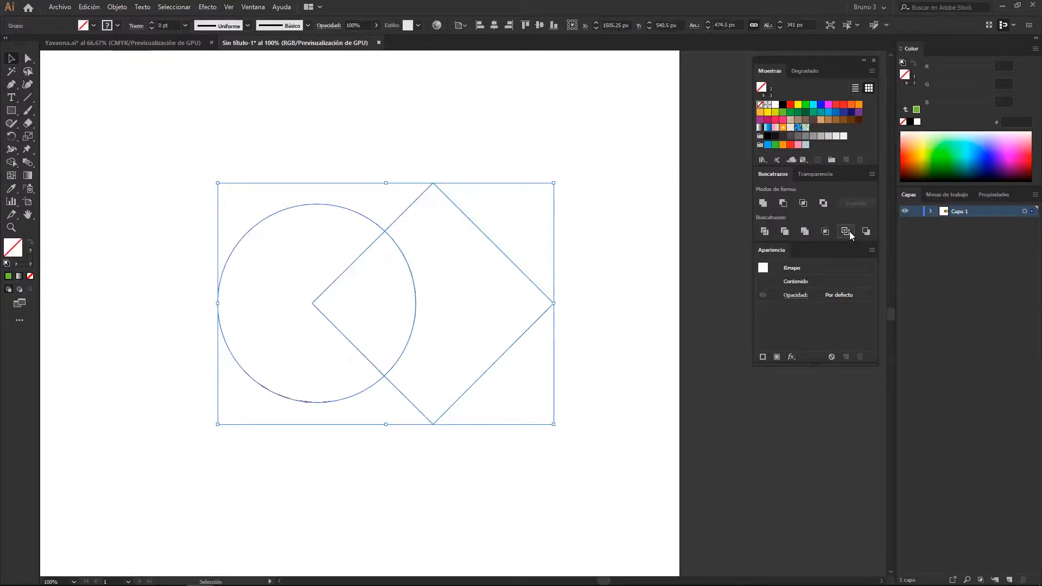
Examine the outlined paths up close and give the whole outlined group a 17 pt stroke
left_click(618, 206)
scroll(418, 314, "up", 7)
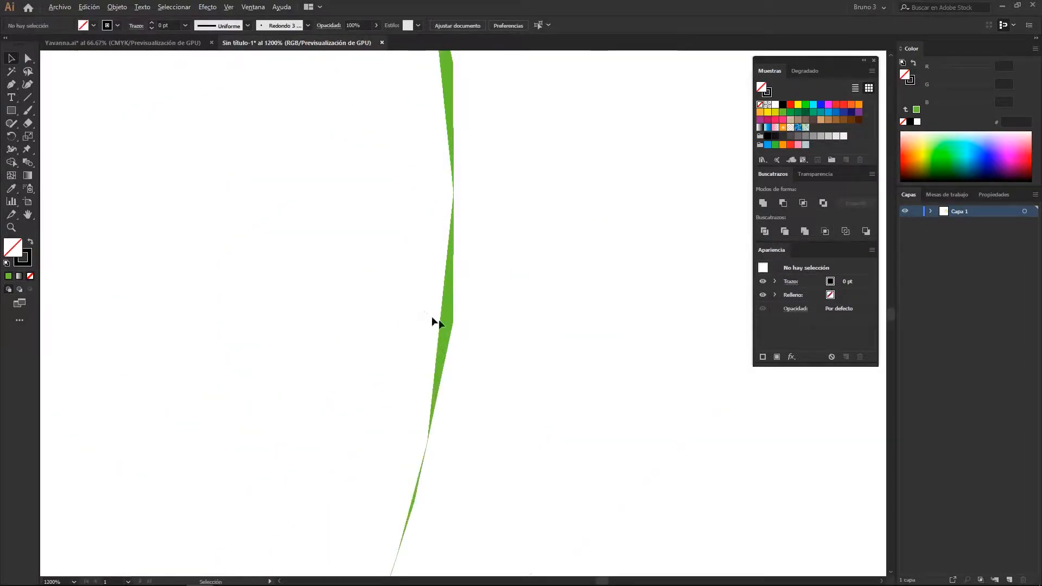
scroll(434, 321, "down", 7)
left_click_drag(463, 175, 390, 353)
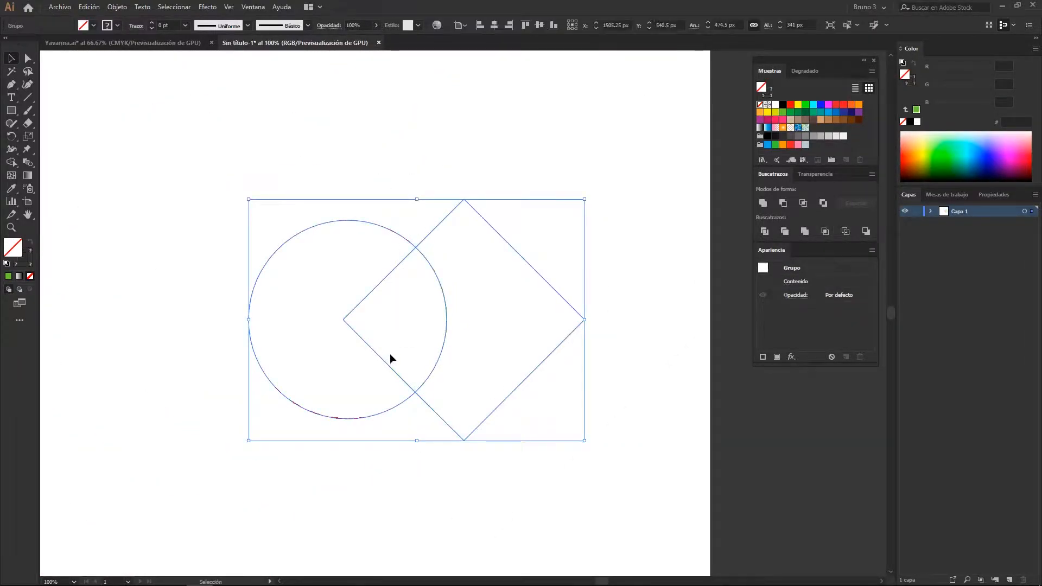
scroll(167, 24, "up", 17)
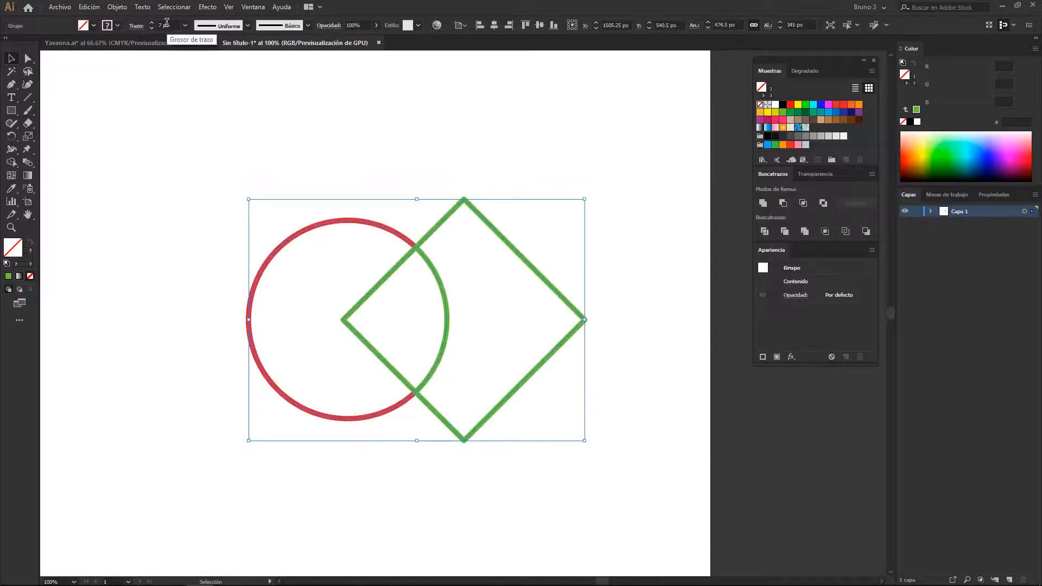
left_click(193, 149)
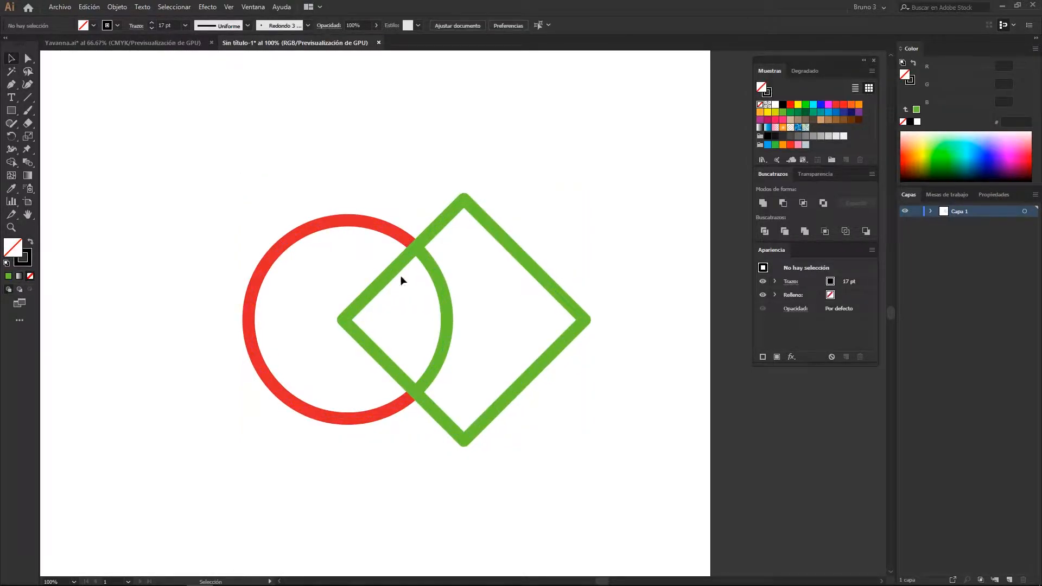
Isolate the outlined group and move its red arc and three green segments apart
left_click_drag(379, 230, 246, 228)
double_click(305, 230)
left_click_drag(369, 285, 399, 284)
left_click_drag(322, 265, 314, 259)
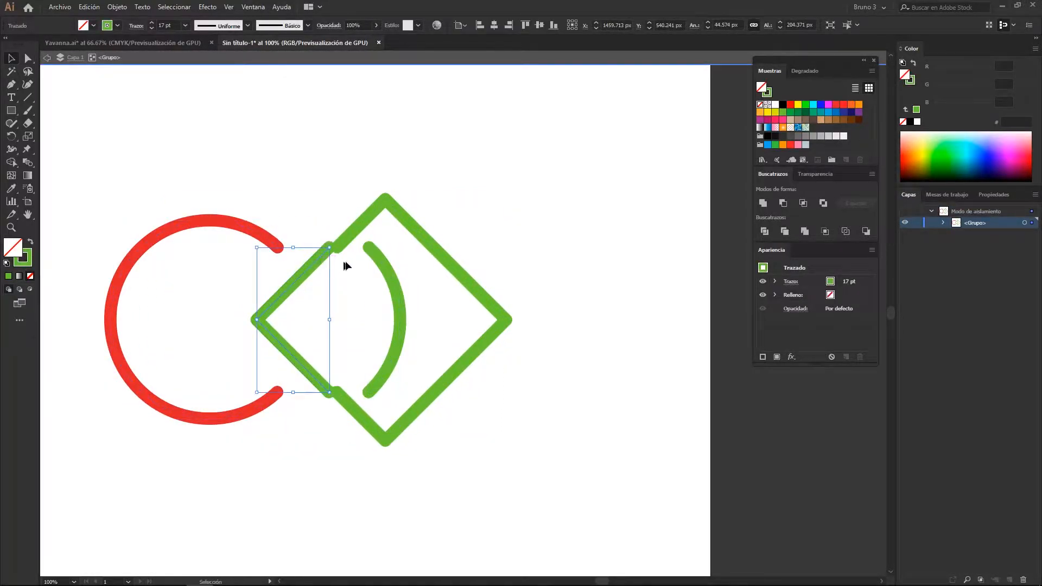
left_click_drag(356, 413, 367, 413)
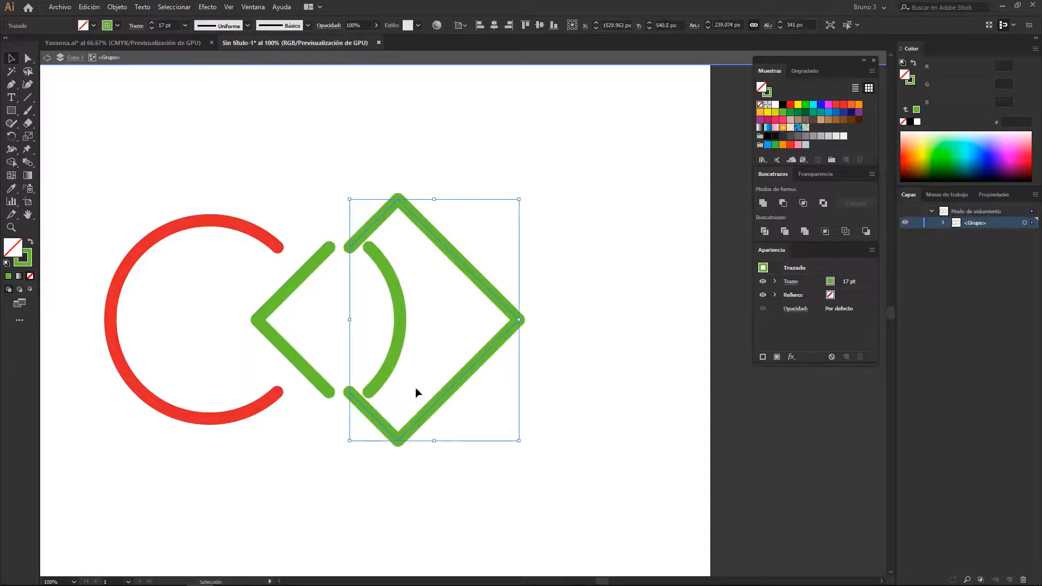
left_click_drag(395, 355, 408, 362)
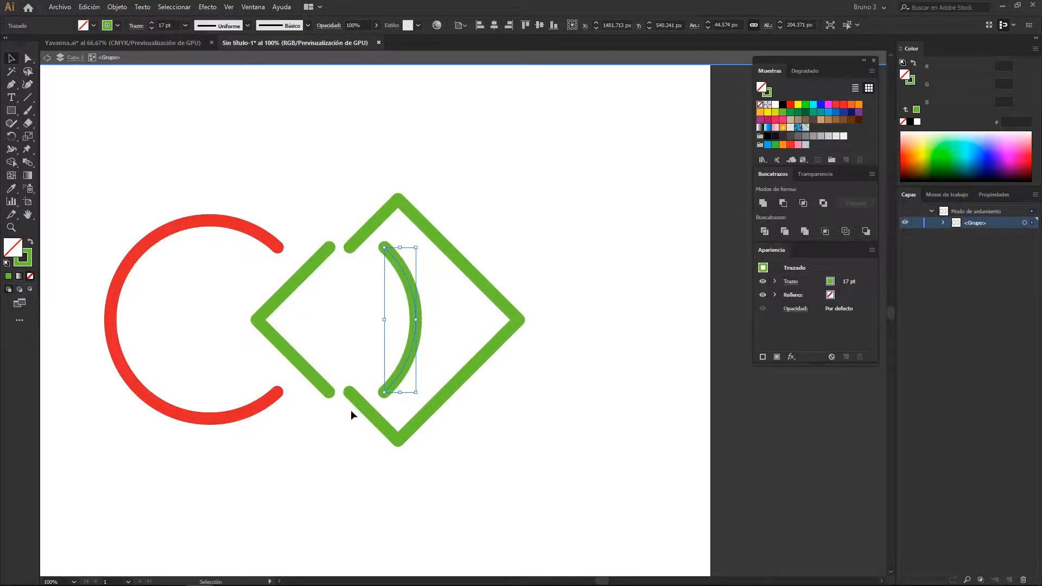
Undo the segment moves, stroke changes and outlining back to the original filled circle and diamond
key("ctrl+z")
key("ctrl+z")
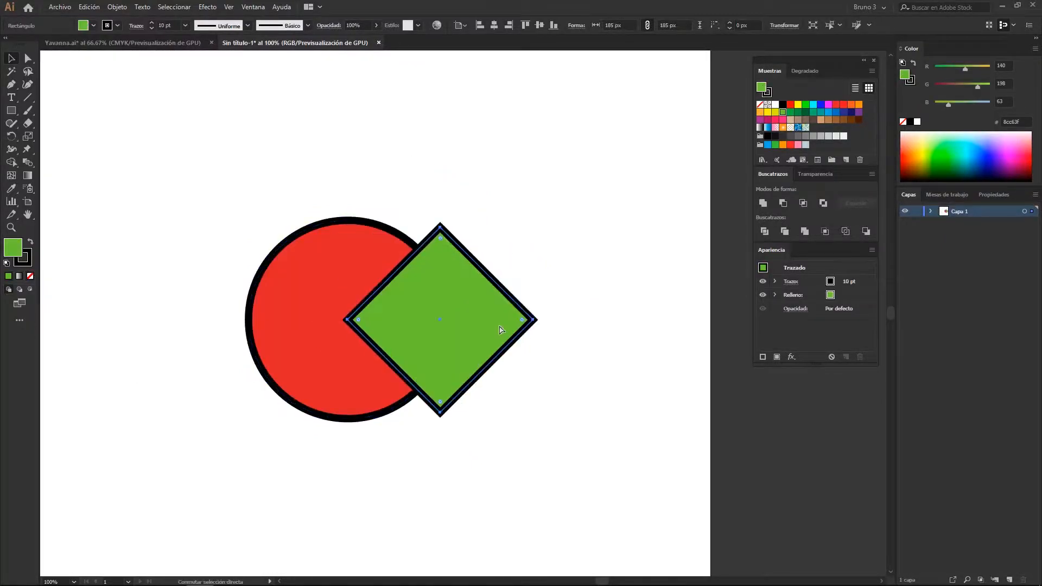
key("ctrl+z")
key("ctrl+shift+z")
Try the Minus Back pathfinder on the red circle and green diamond, and undo it
left_click_drag(557, 253, 318, 335)
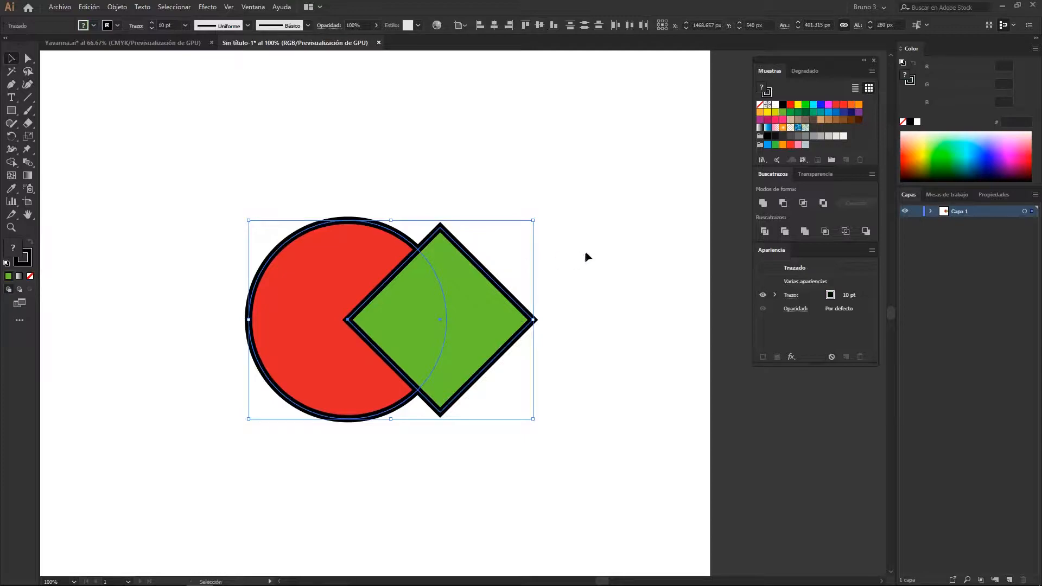
left_click_drag(605, 224, 612, 232)
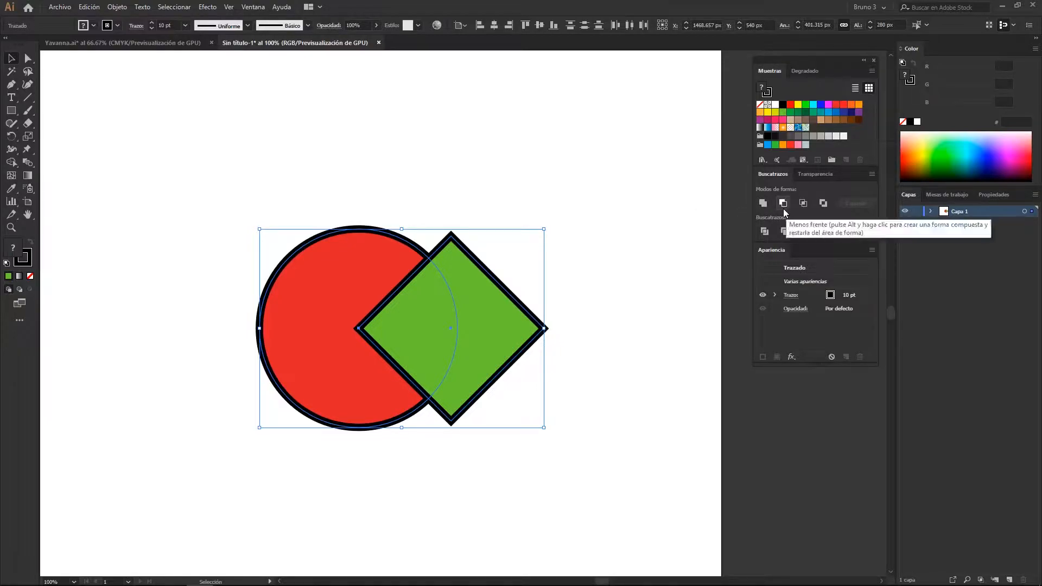
left_click(869, 232)
left_click(619, 266)
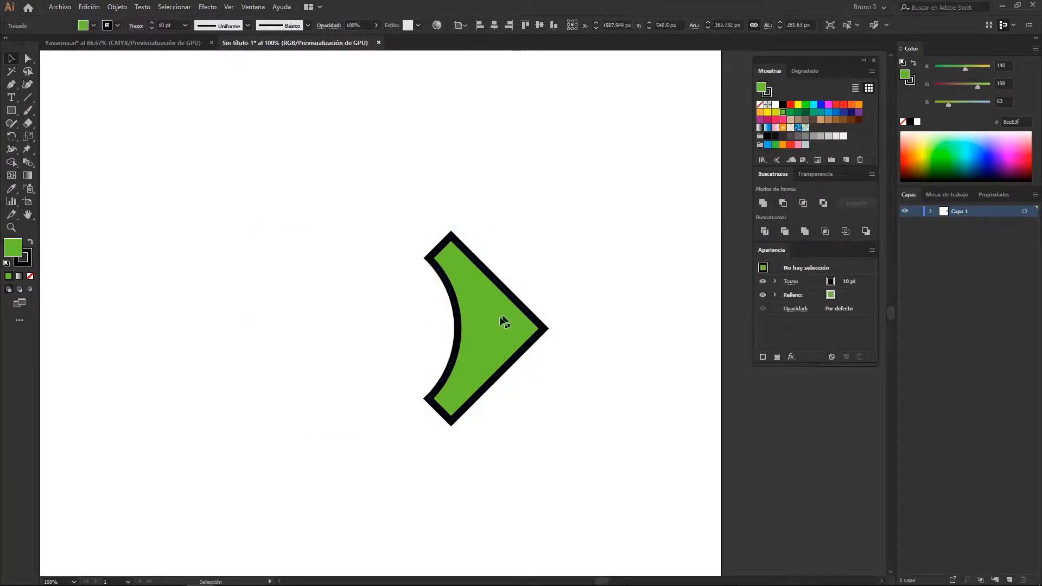
key("ctrl+z")
Reselect the front diamond together with the circle behind it, and repeat Minus Back before undoing it again
left_click(378, 139)
left_click(463, 313)
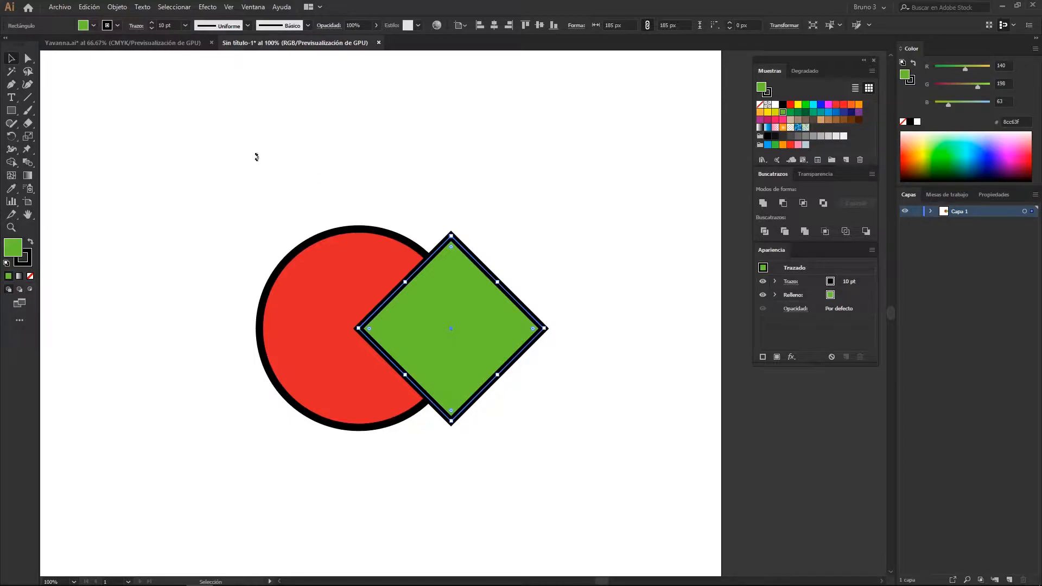
left_click(377, 160)
left_click(439, 312)
left_click(321, 277, "shift")
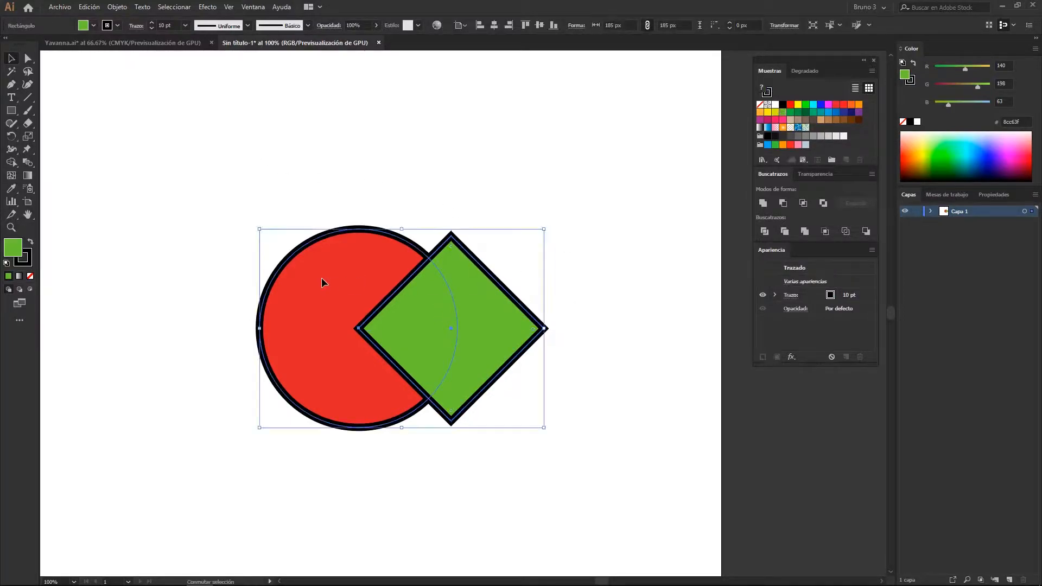
left_click(866, 231)
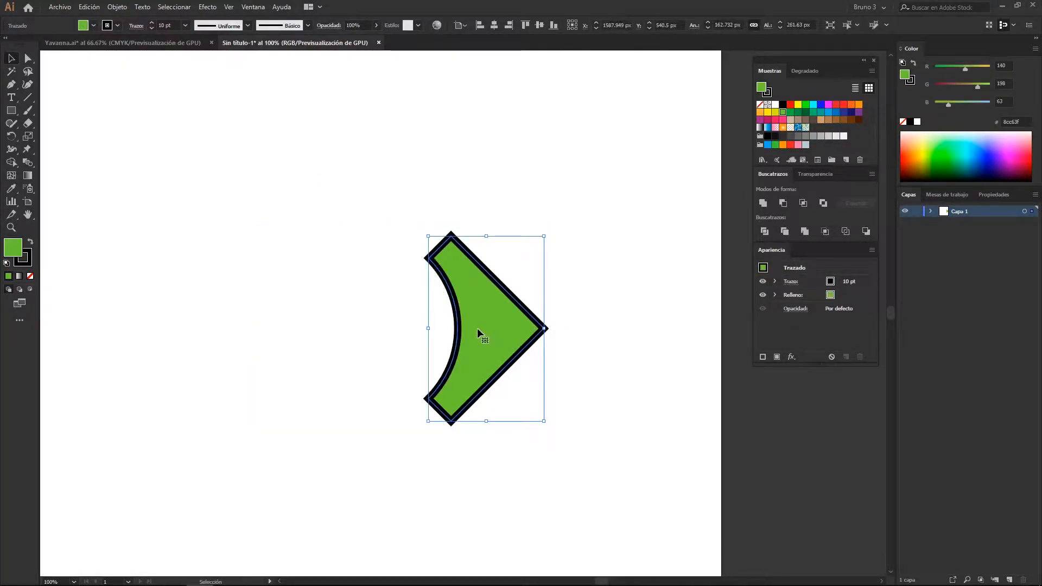
key("ctrl+shift+a")
key("ctrl+z")
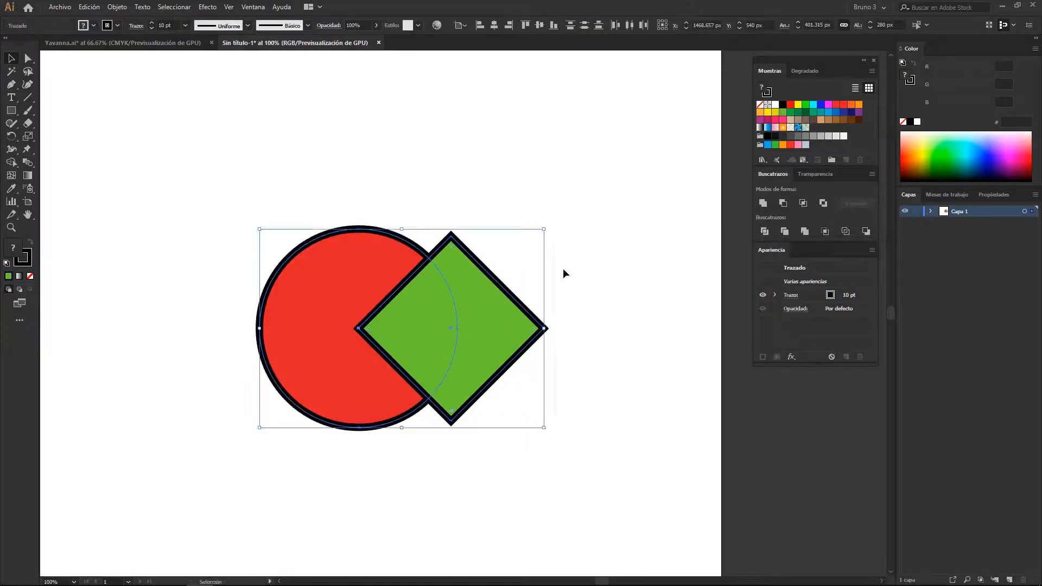
Expand the layer Capa 1 and select the green diamond to check its stacking order against the circle
left_click(587, 239)
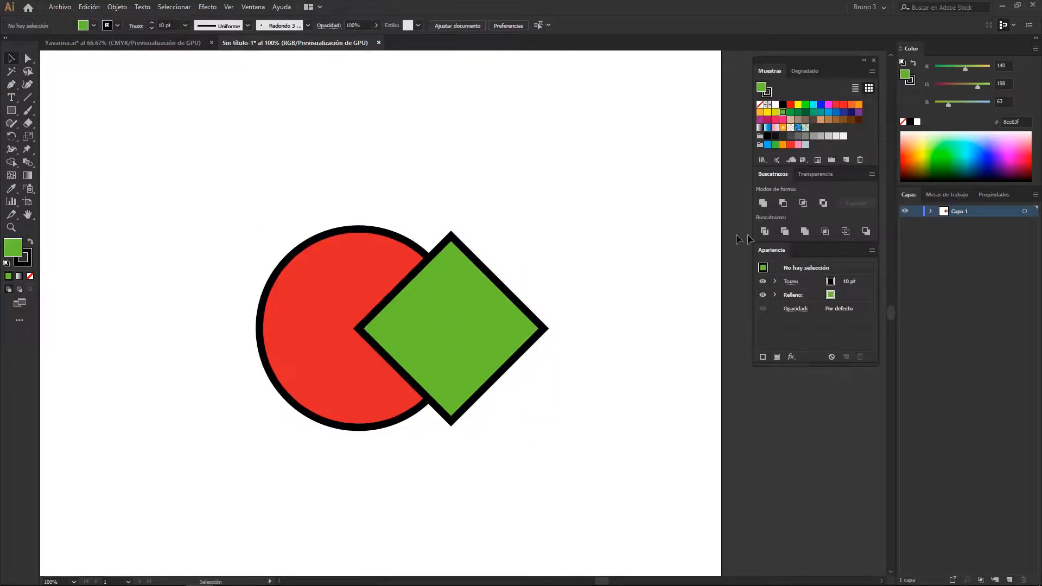
left_click(932, 212)
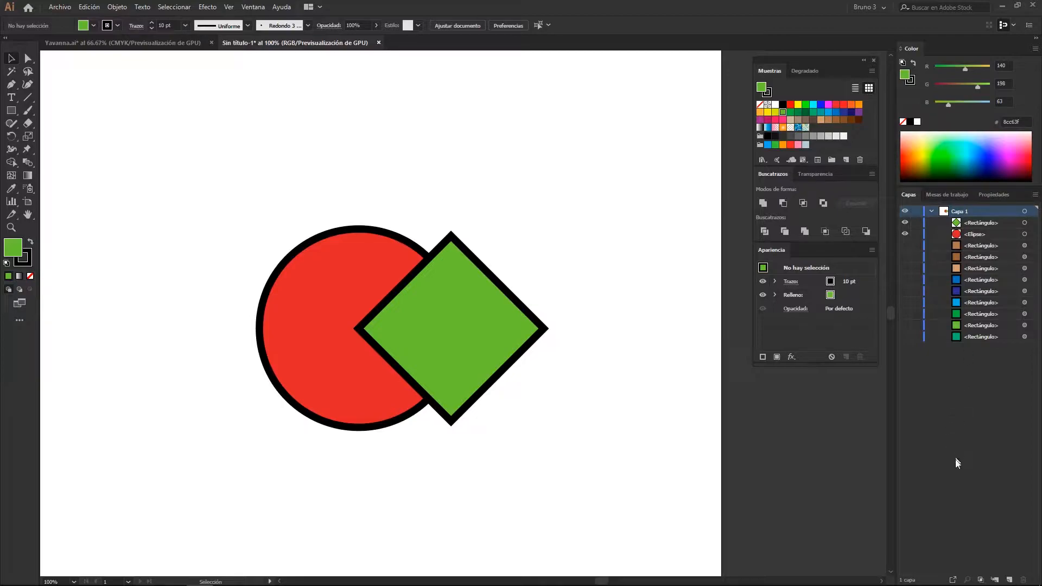
left_click(478, 314)
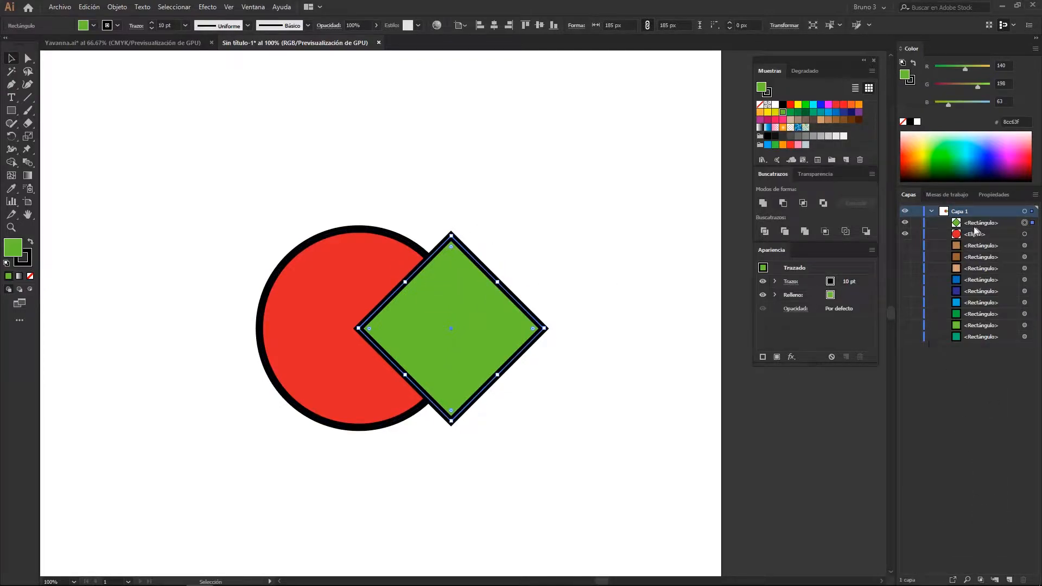
left_click(640, 391)
Select the circle and diamond together and view the additional Pathfinder commands
left_click_drag(344, 152, 467, 320)
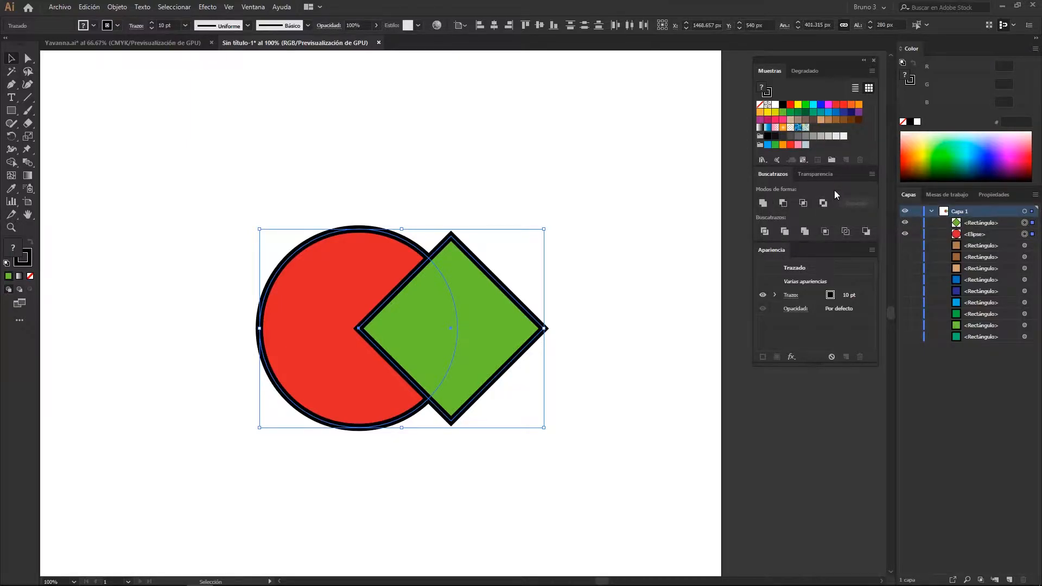
left_click(872, 174)
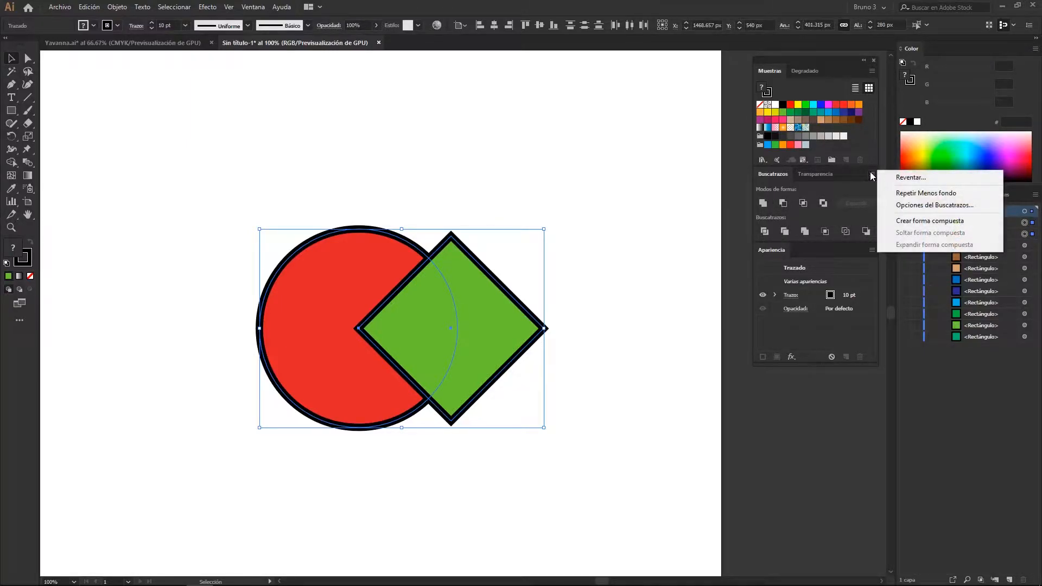
left_click(843, 193)
Duplicate the circle-and-diamond pair to the left of the original
left_click_drag(408, 173, 468, 171)
scroll(442, 219, "down", 1)
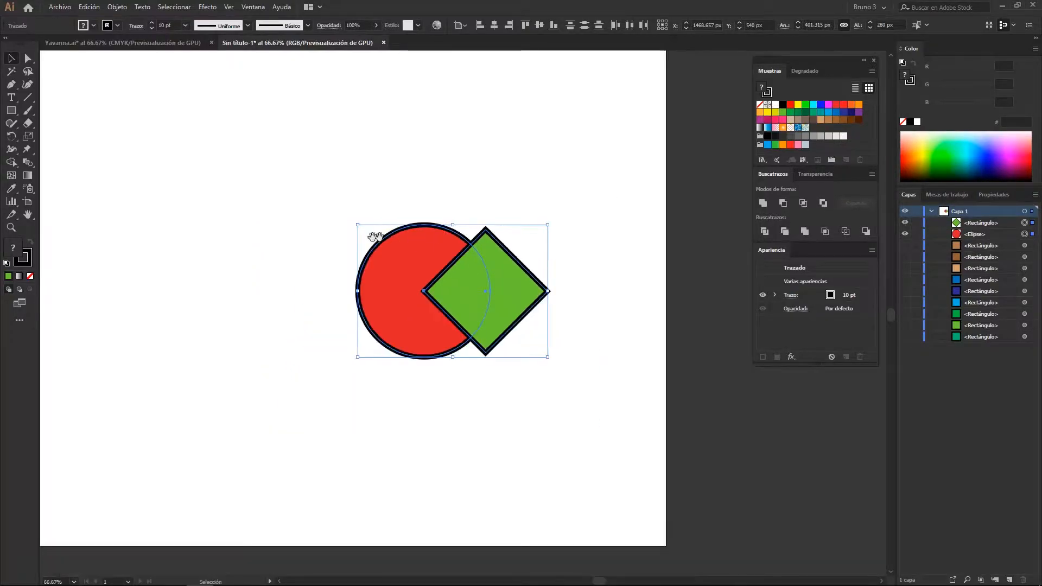
left_click_drag(400, 236, 454, 227)
left_click_drag(507, 290, 253, 282)
left_click(352, 194)
Subtract the diamond from the circle in the right-hand pair with Minus Front
scroll(353, 193, "up", 1)
scroll(352, 196, "down", 1)
left_click_drag(399, 180, 554, 281)
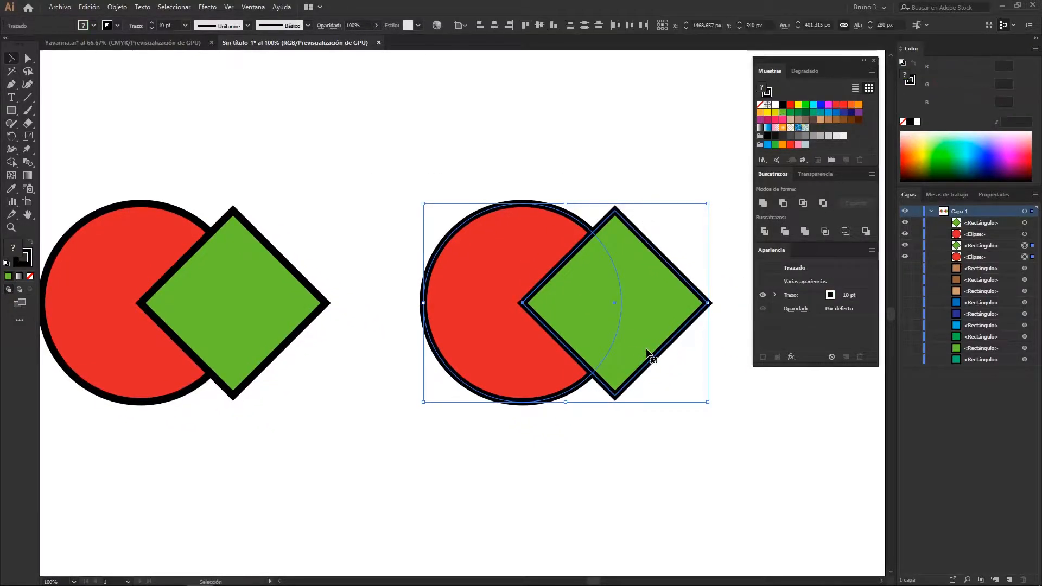
left_click(786, 206)
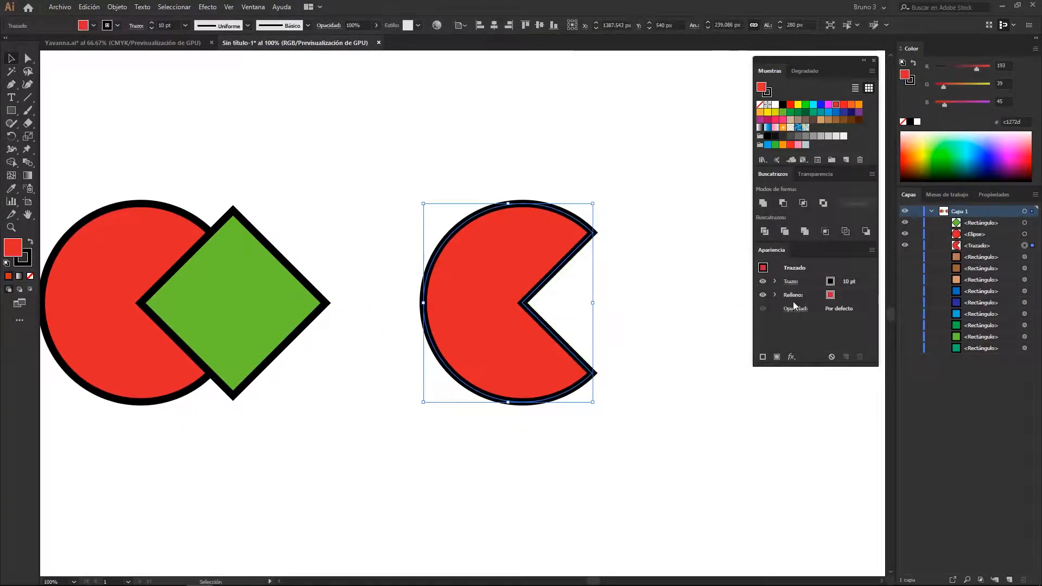
Repeat the last pathfinder operation on the left-hand circle and diamond
left_click_drag(317, 247, 482, 257)
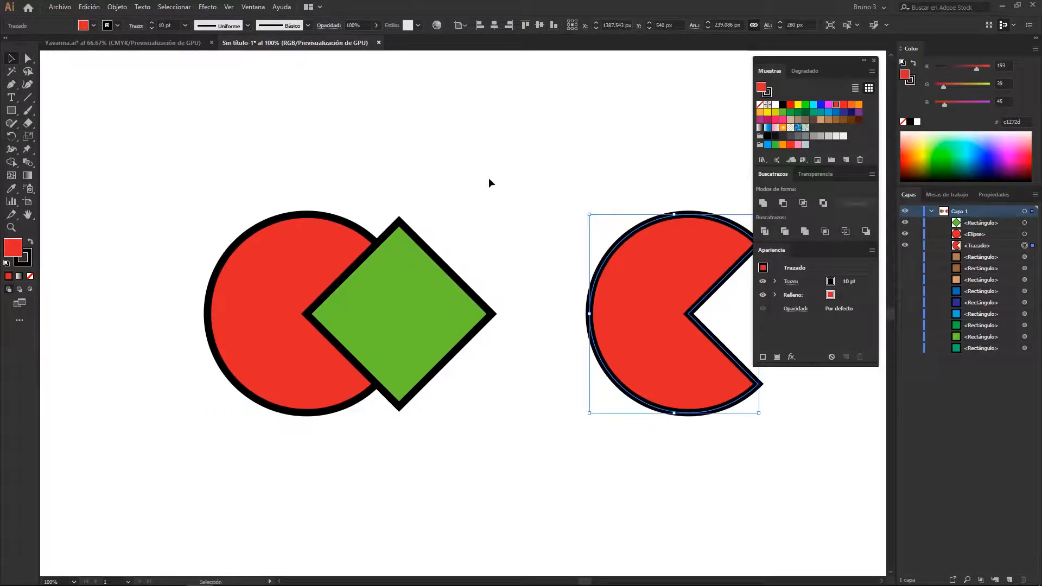
left_click_drag(489, 178, 269, 251)
key("ctrl+4")
key("v")
key("space")
left_click_drag(500, 172, 322, 166)
Undo the subtraction on both circle-and-diamond pairs
key("ctrl+z")
key("ctrl+z")
key("space")
Open the Pathfinder Options dialog and move it slightly aside
left_click(871, 174)
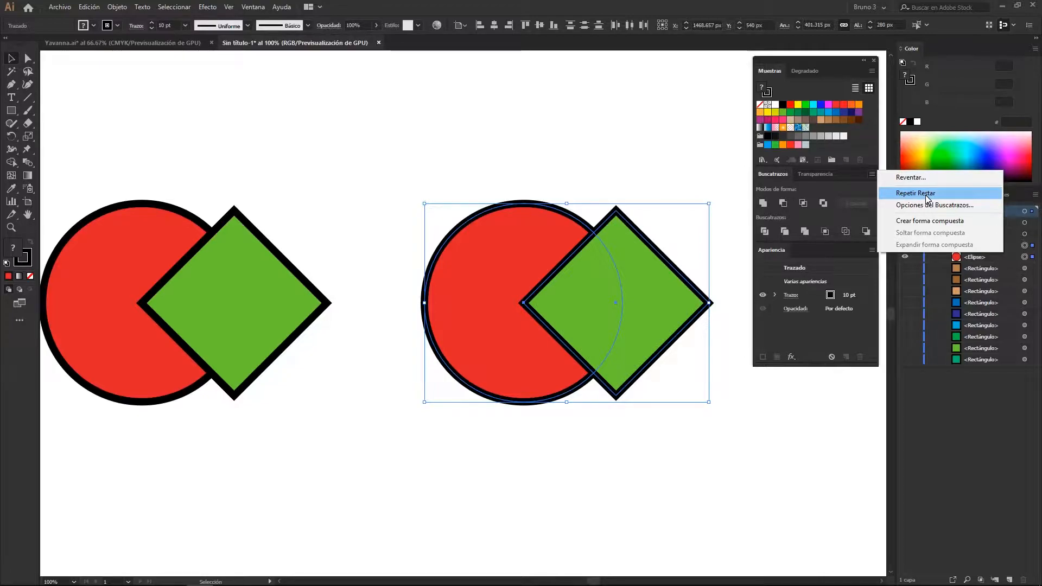
left_click(926, 206)
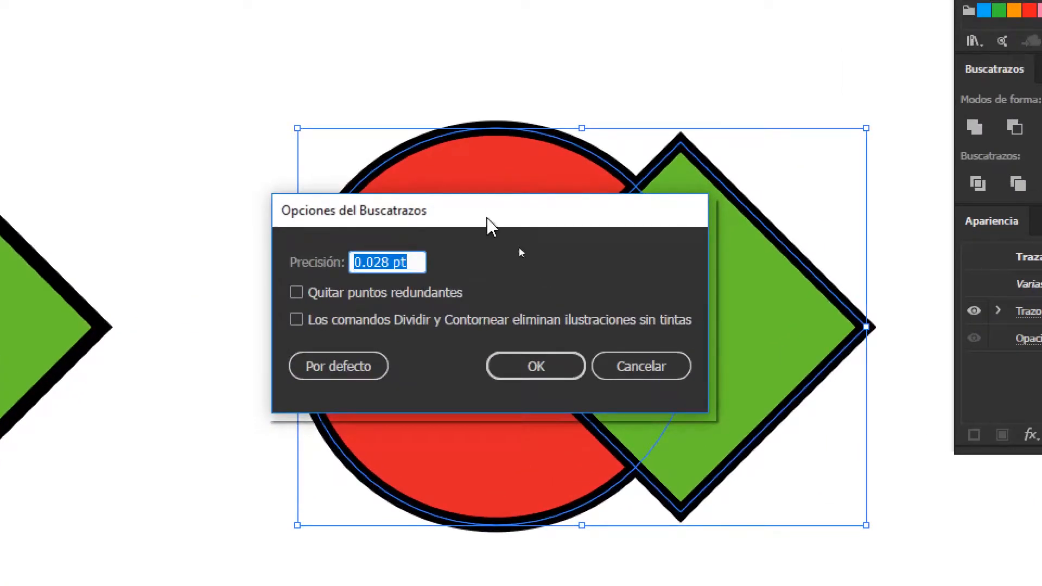
left_click_drag(489, 220, 482, 211)
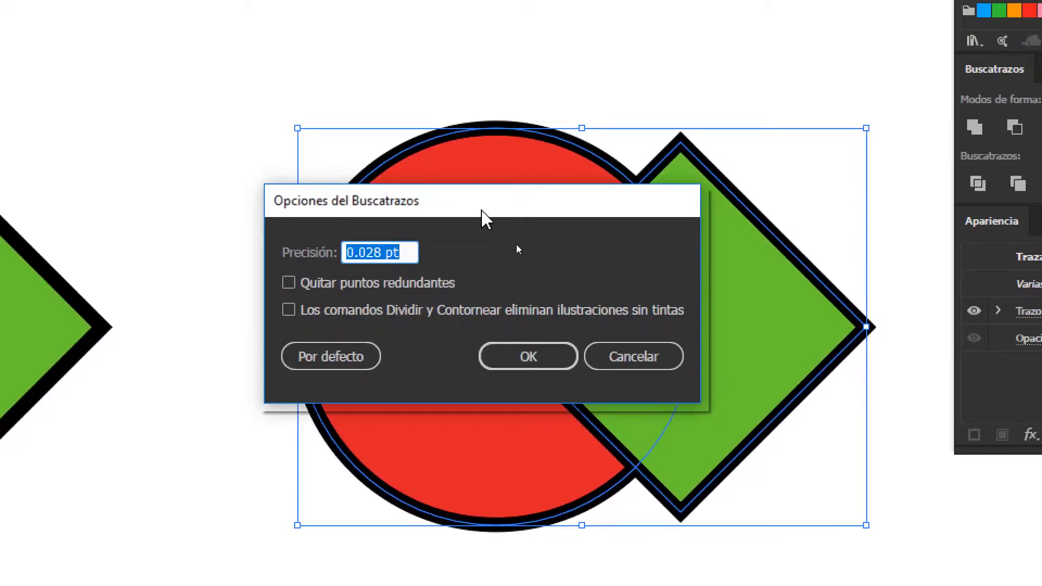
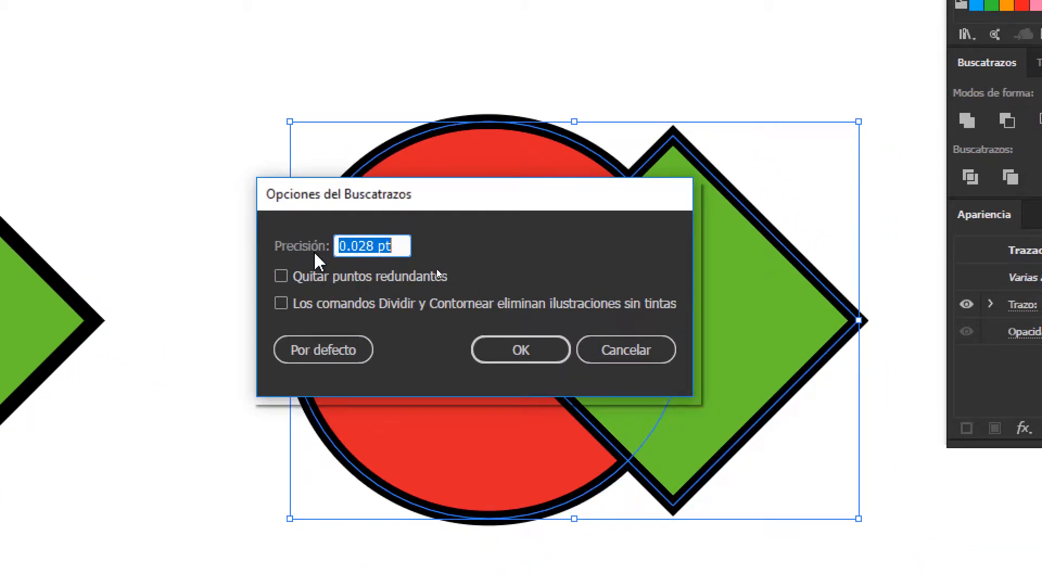
Set the Pathfinder precision to 16 pt and apply the options
left_click(391, 246)
scroll(391, 246, "up", 4)
scroll(391, 246, "up", 6)
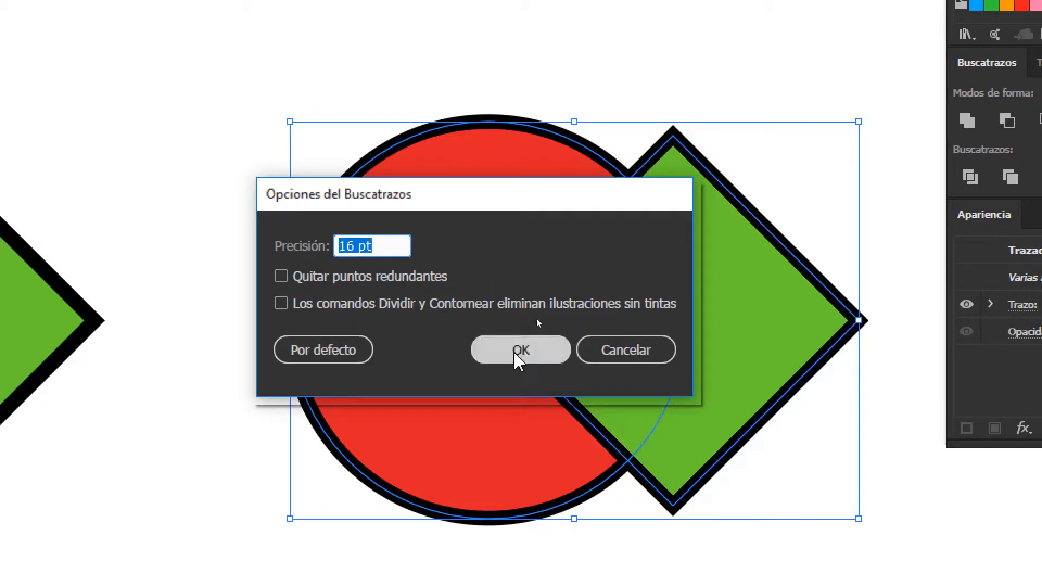
left_click(521, 350)
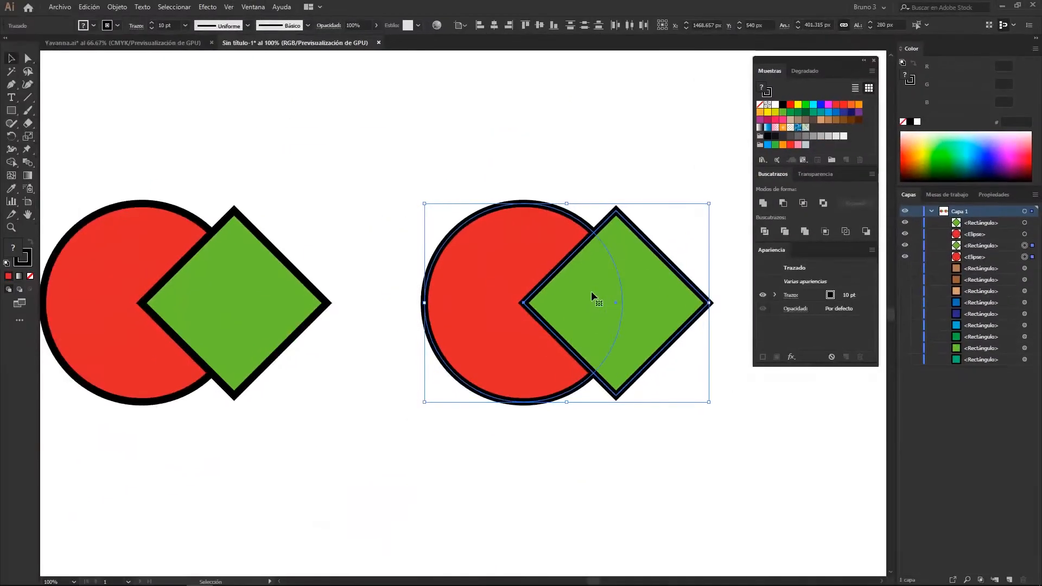
Apply Minus Front to the right-hand circle and diamond and undo it, three times in a row
left_click(786, 206)
key("ctrl+z")
left_click(786, 206)
key("ctrl+z")
left_click(786, 206)
key("ctrl+z")
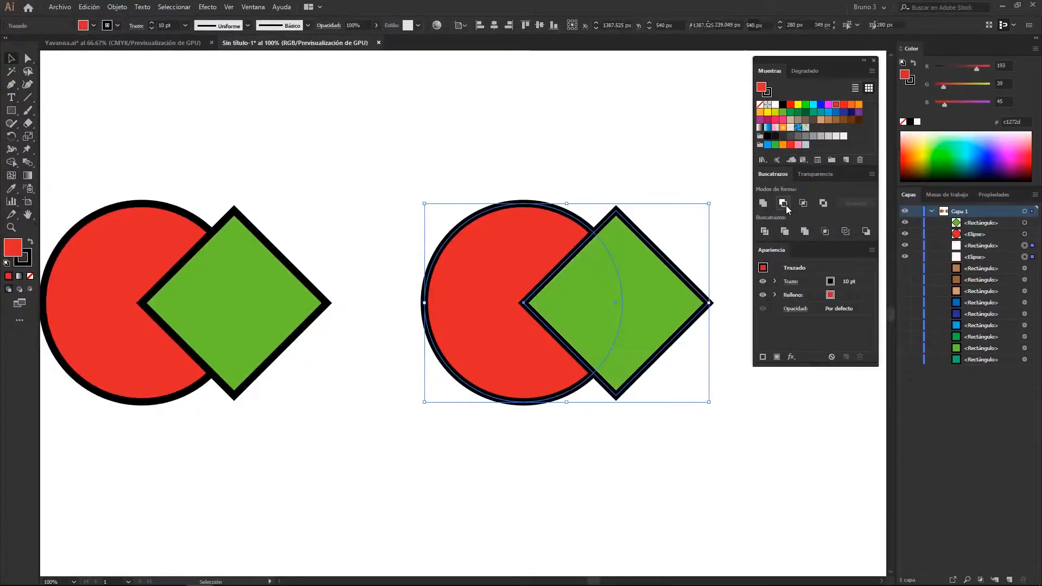
Try Minus Front on the right-hand pair again, check the shape in outline view, and undo the subtraction
scroll(660, 234, "up", 3)
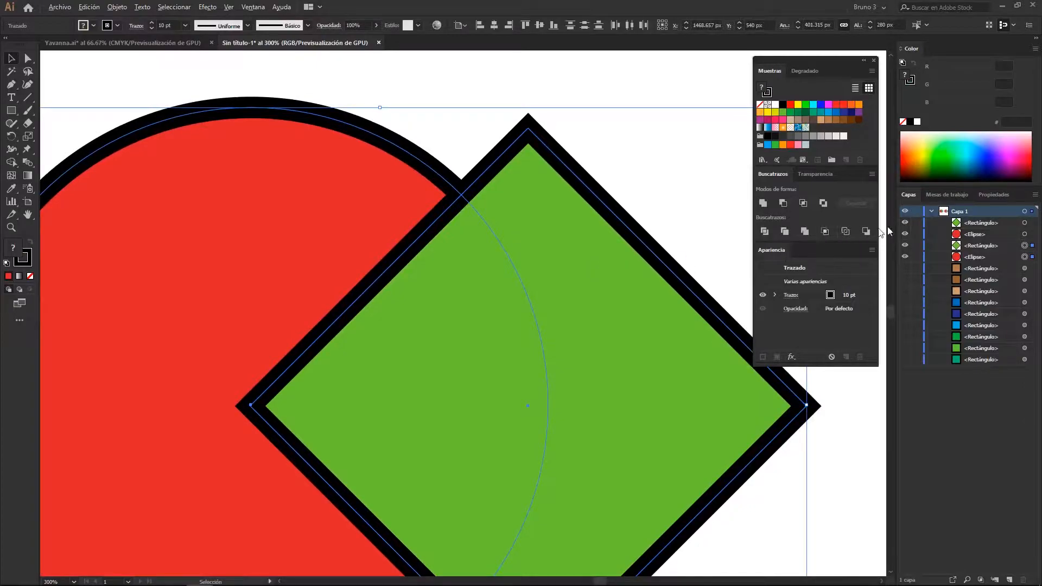
left_click(788, 204)
key("ctrl+y")
key("a")
key("ctrl+y")
key("ctrl+z")
left_click(457, 153)
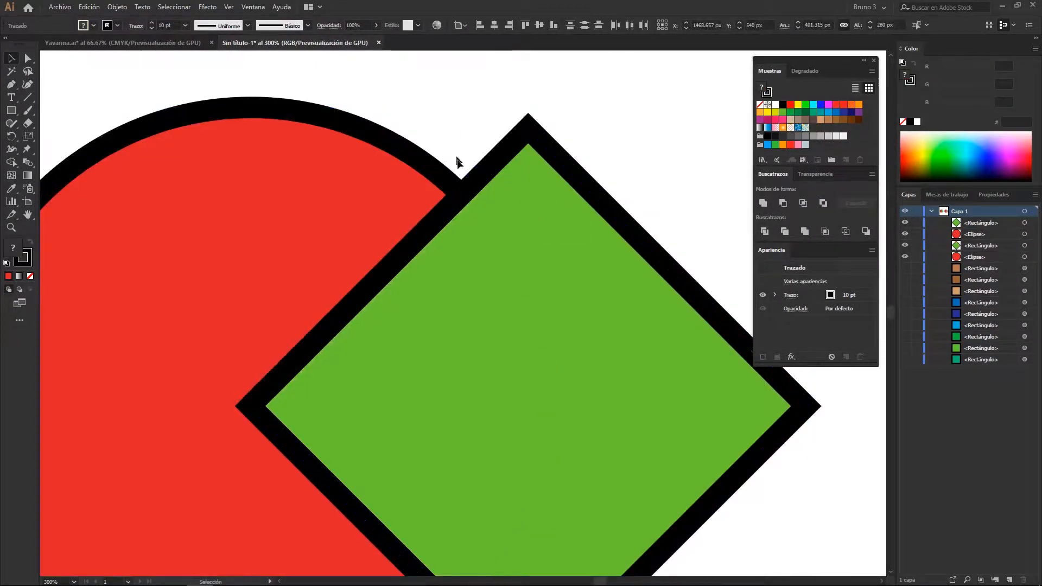
scroll(462, 206, "up", 4)
left_click_drag(443, 70, 498, 266)
scroll(495, 259, "down", 5)
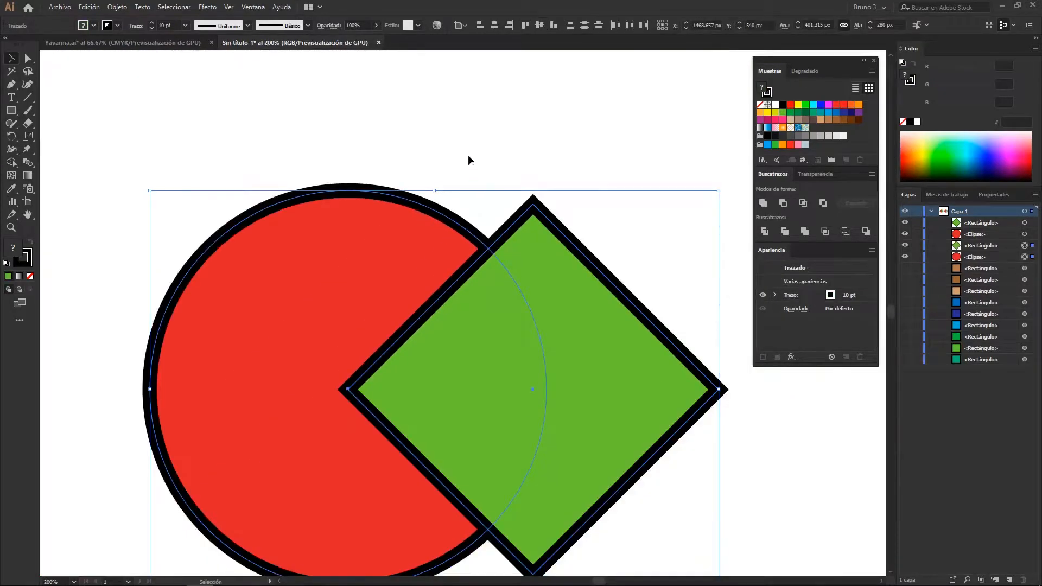
left_click(468, 156)
left_click_drag(464, 221, 423, 145)
scroll(423, 145, "down", 1)
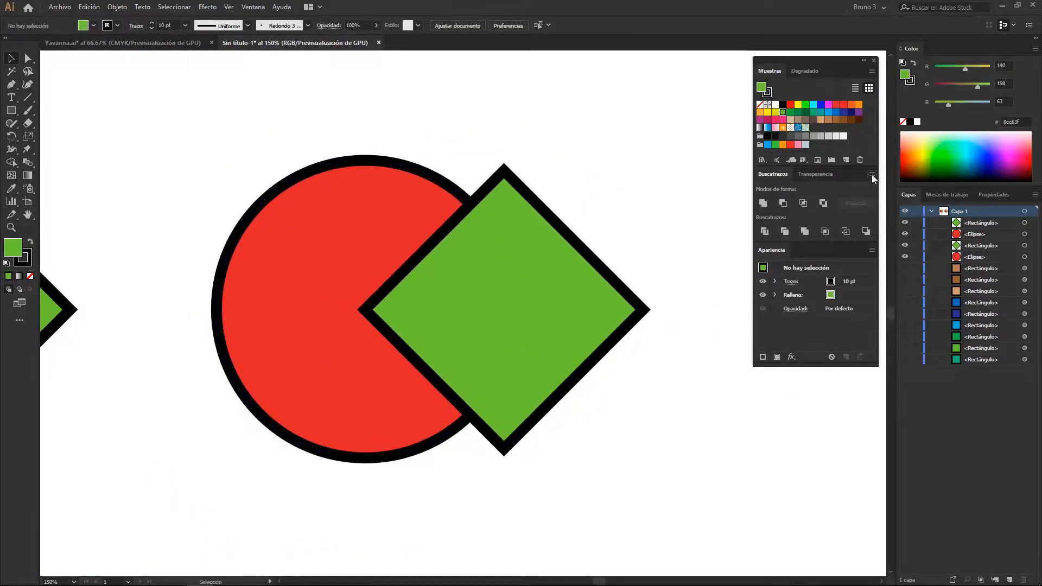
Reset the Pathfinder options to their default values
left_click(872, 173)
left_click(912, 206)
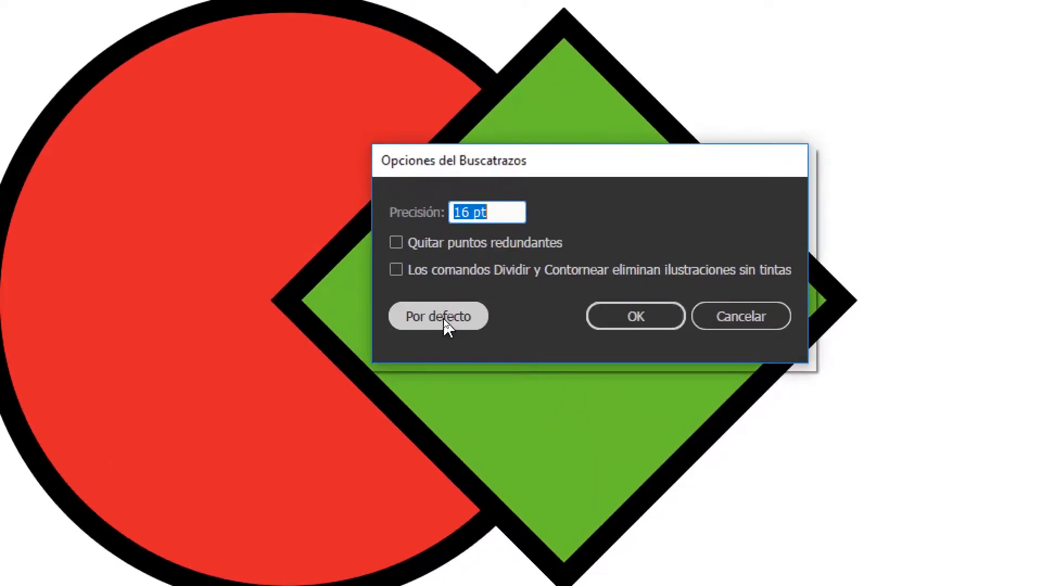
left_click(443, 319)
left_click(679, 325)
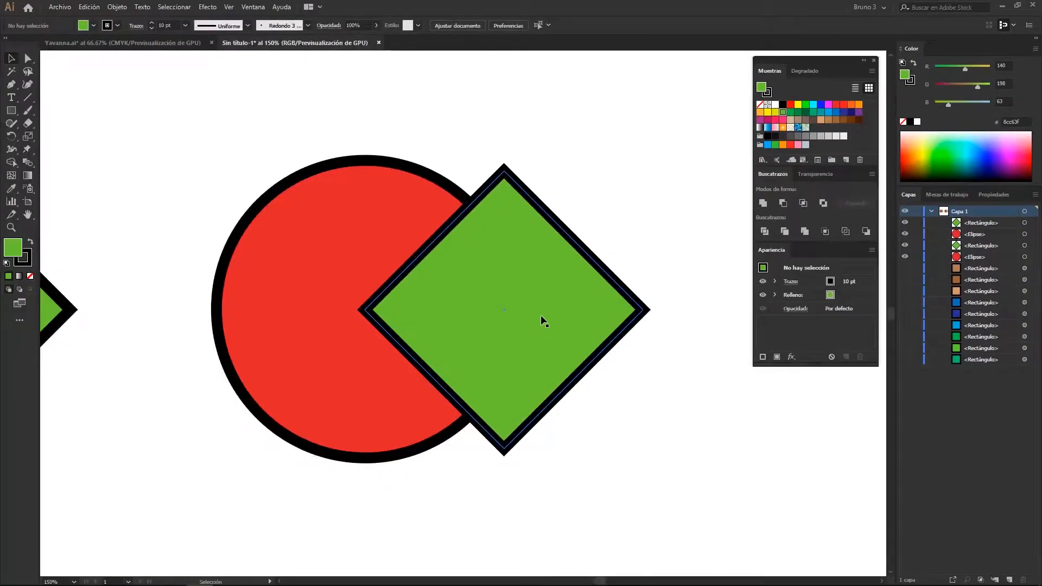
Delete both circle-and-diamond pairs from the artboard
scroll(539, 316, "down", 2)
left_click_drag(380, 321, 567, 302)
scroll(518, 302, "down", 1)
left_click_drag(471, 299, 424, 320)
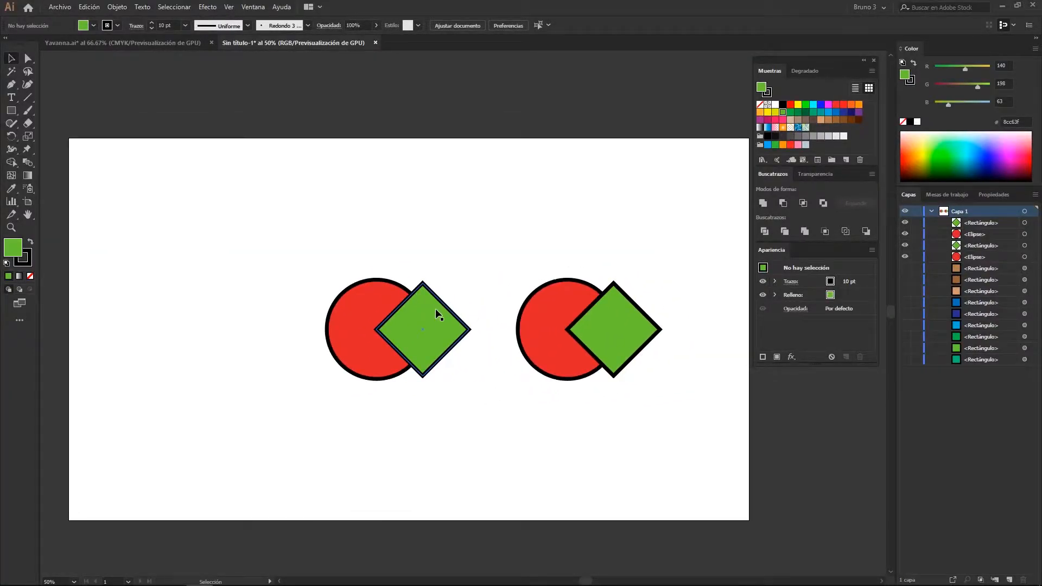
left_click_drag(249, 222, 670, 405)
key("Delete")
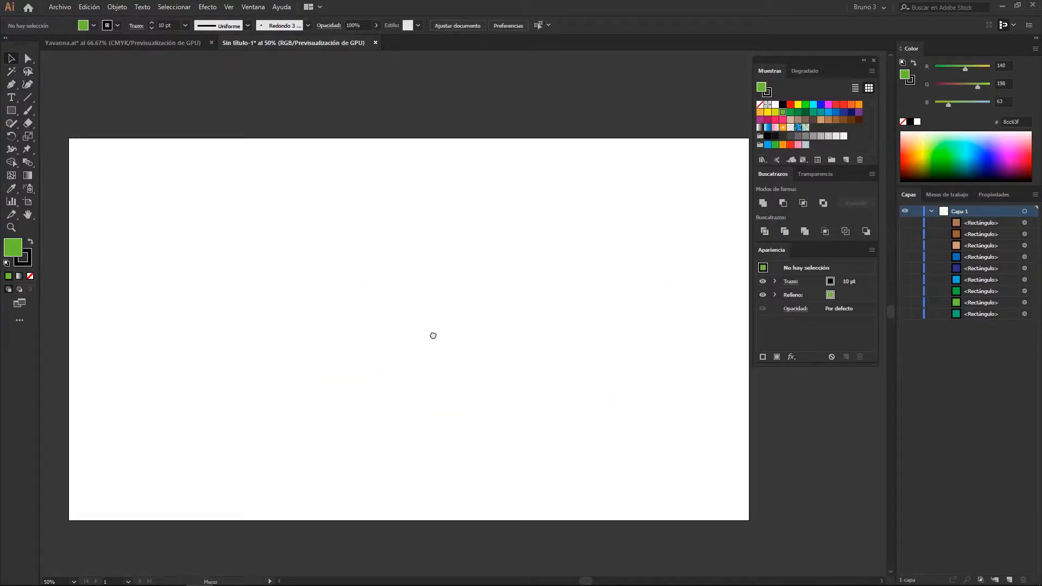
Draw a green rectangle with a black stroke that extends beyond the artboard on all sides, and deselect it
left_click_drag(433, 335, 445, 330)
scroll(389, 315, "down", 1)
left_click_drag(261, 240, 246, 232)
key("m")
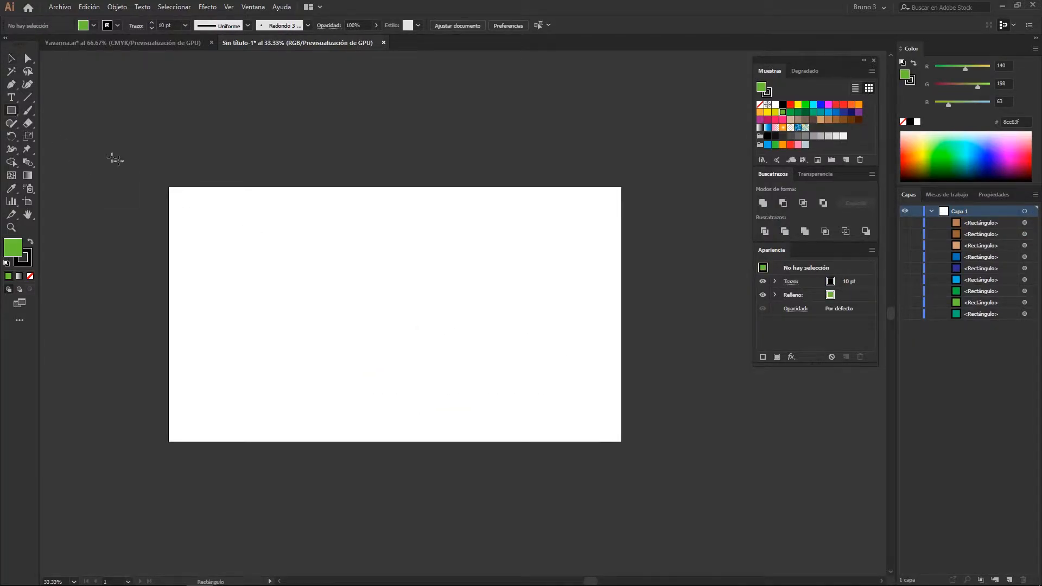
mouse_move(126, 153)
left_mouse_down()
mouse_move(599, 423)
mouse_move(667, 480)
left_mouse_up()
key("v")
left_click(733, 448)
left_click_drag(734, 449, 764, 458)
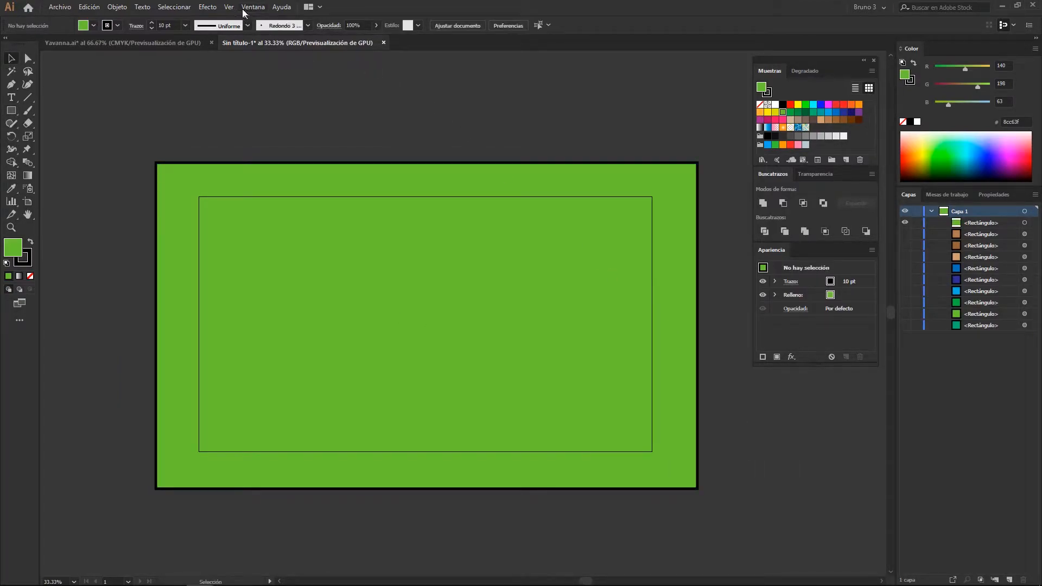
Preview the artwork in Trim View and return to the normal view
left_click(227, 7)
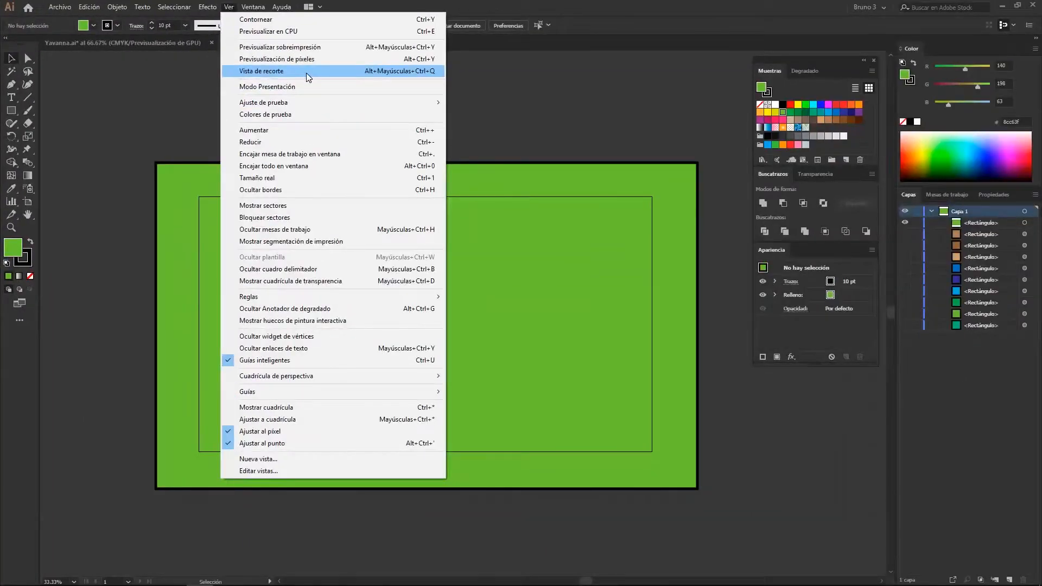
left_click(414, 222)
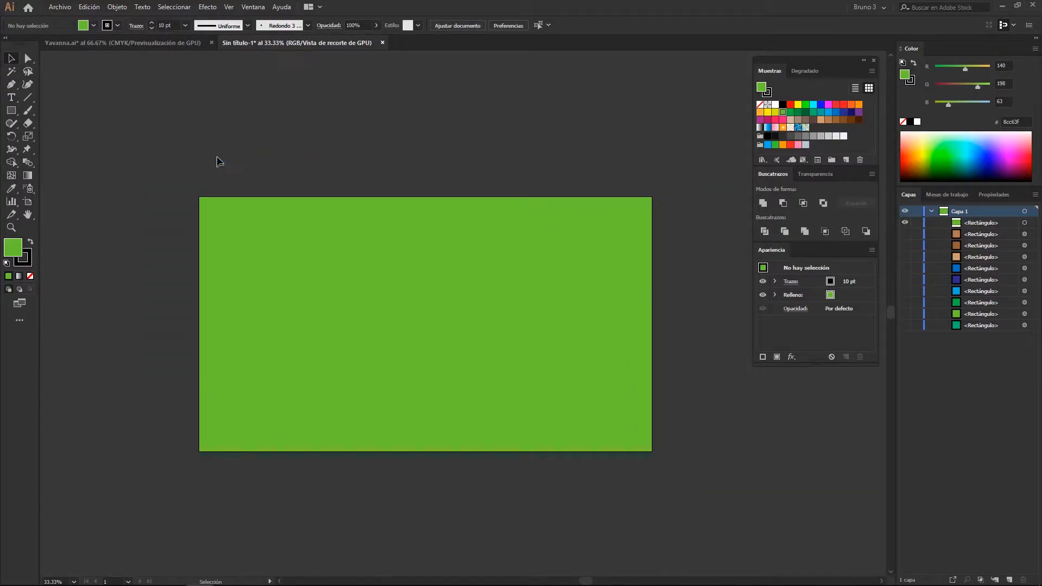
key("shift+F1")
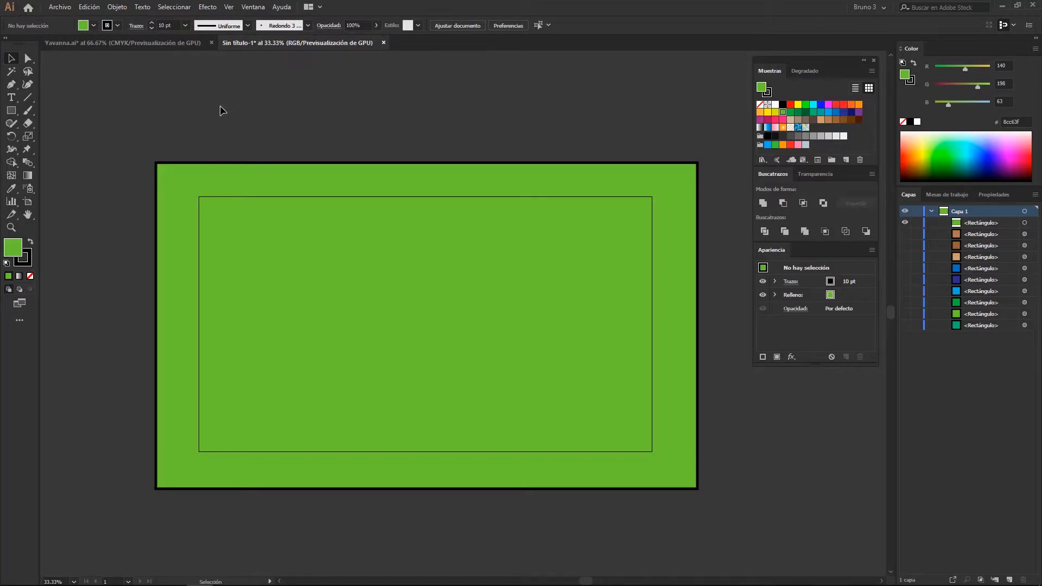
Open the keyboard shortcut settings and search the menu commands for "modo present"
left_click(229, 7)
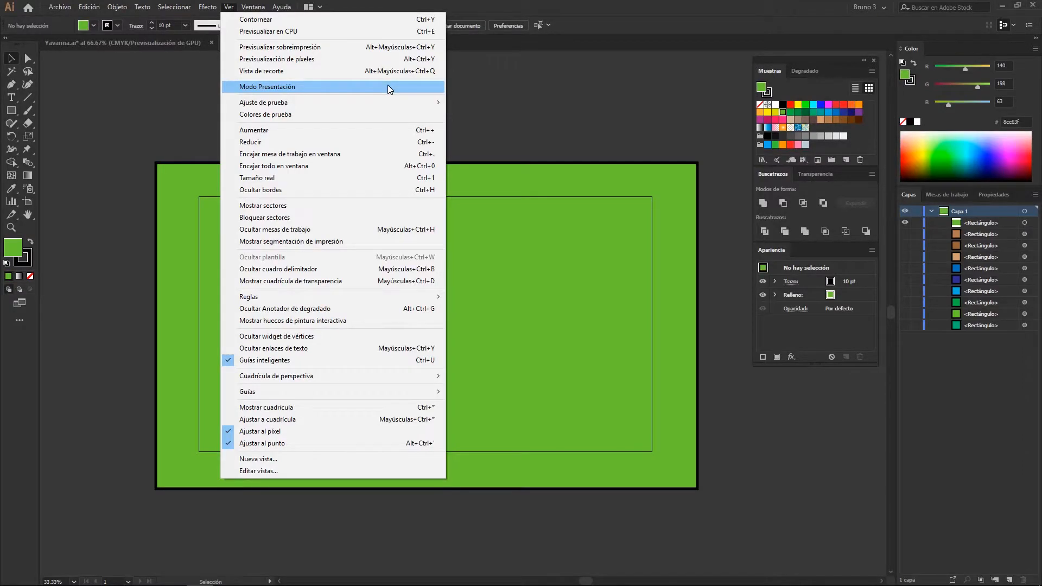
mouse_move(89, 7)
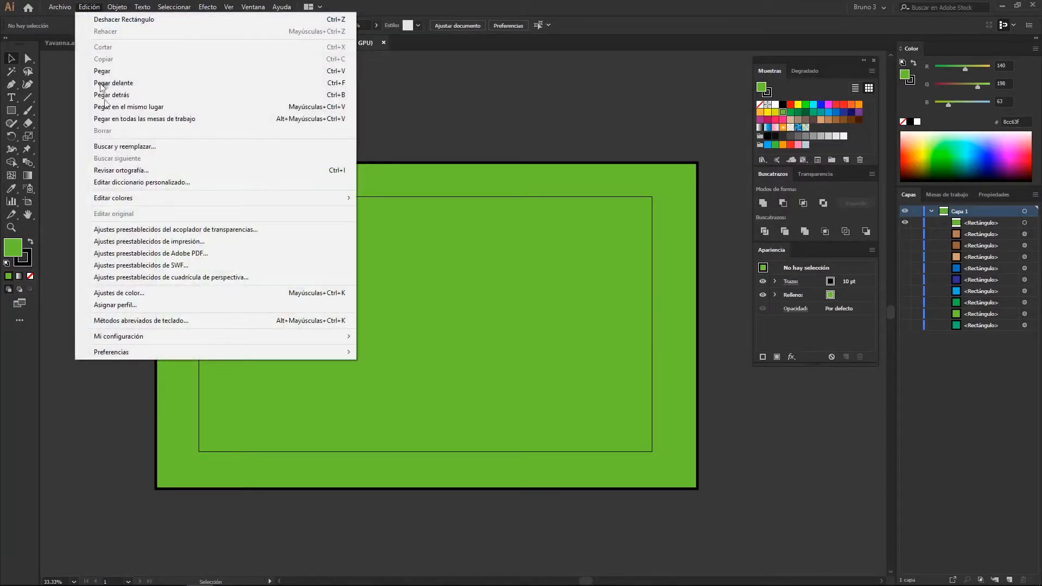
left_click(166, 322)
left_click_drag(462, 114, 472, 117)
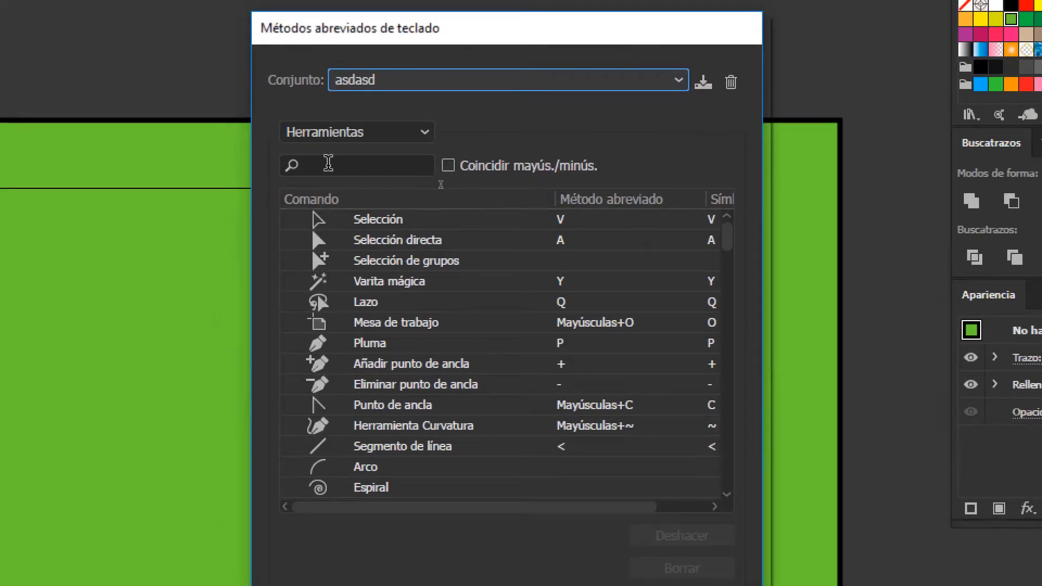
left_click(330, 163)
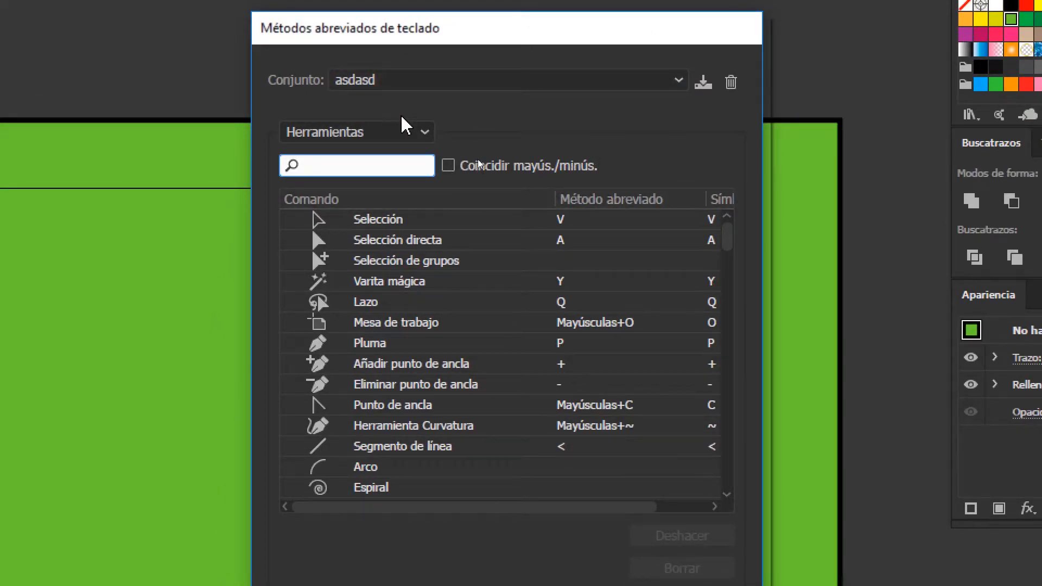
type("modo present")
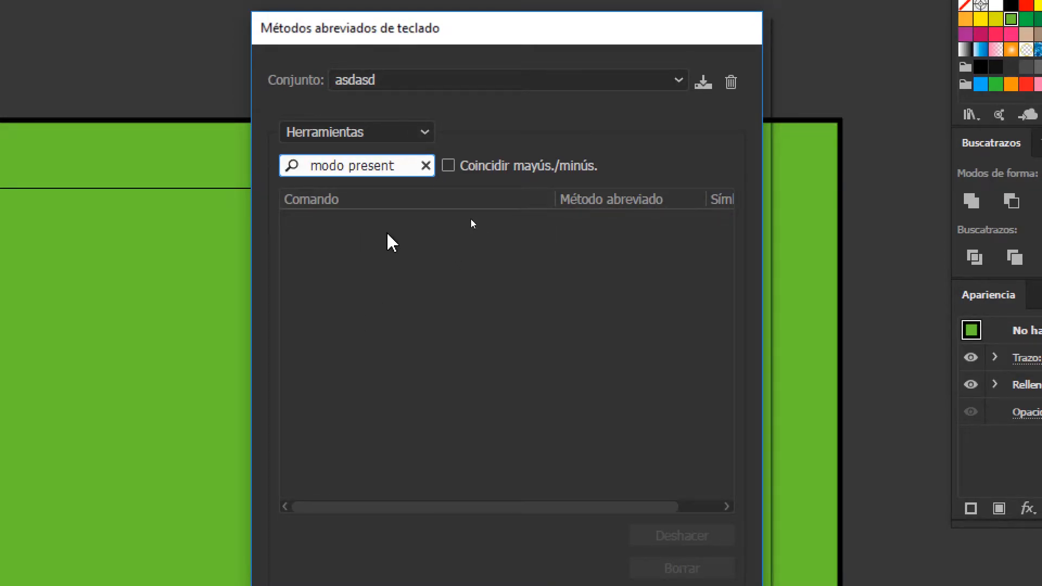
left_click(304, 137)
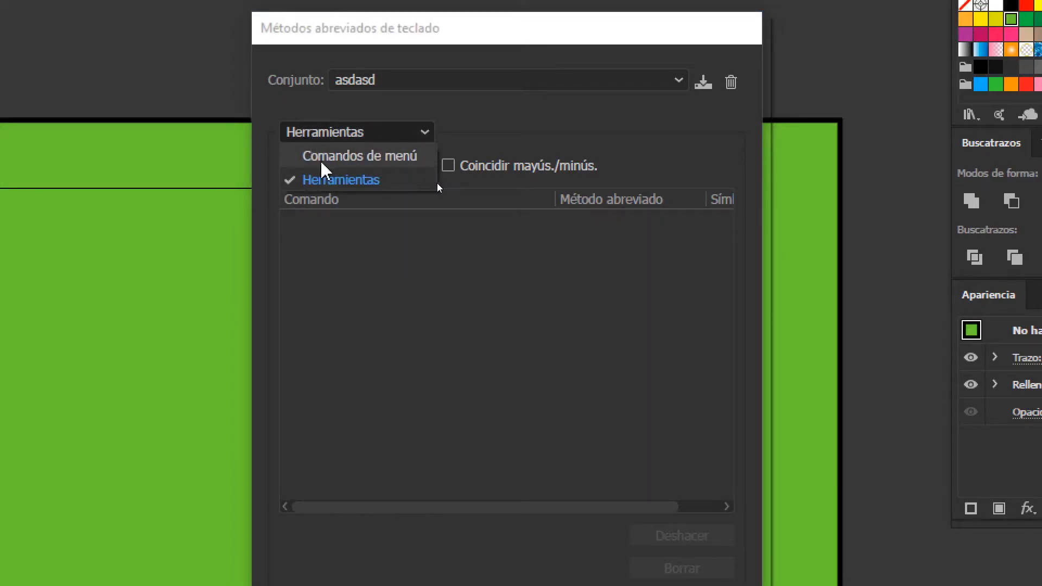
left_click(344, 157)
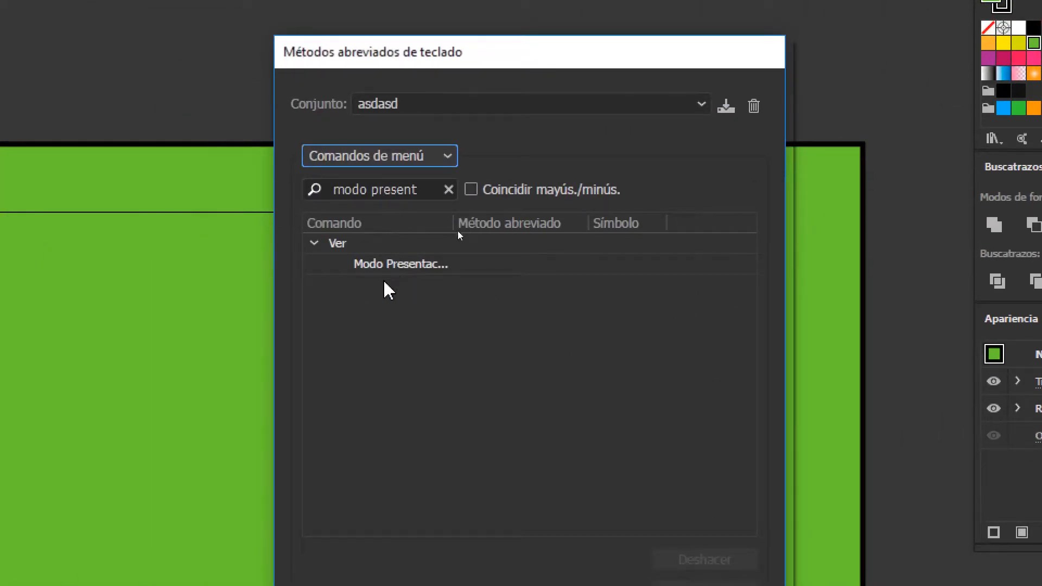
Assign the shortcut Alt+Shift+Ctrl+Z to Presentation Mode and overwrite the "asdasd" shortcut set
left_click(395, 267)
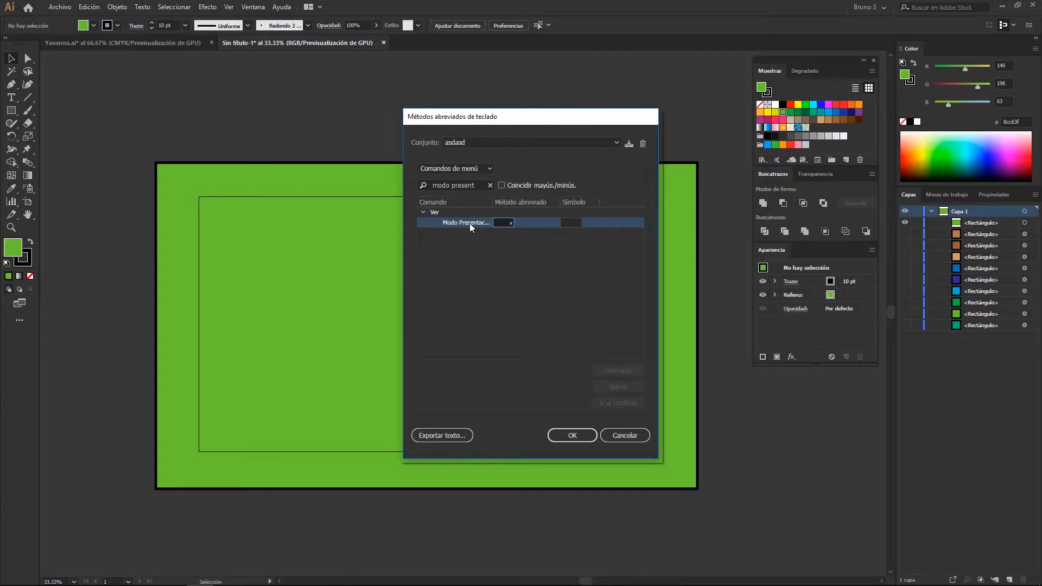
key("ctrl+alt+shift+z")
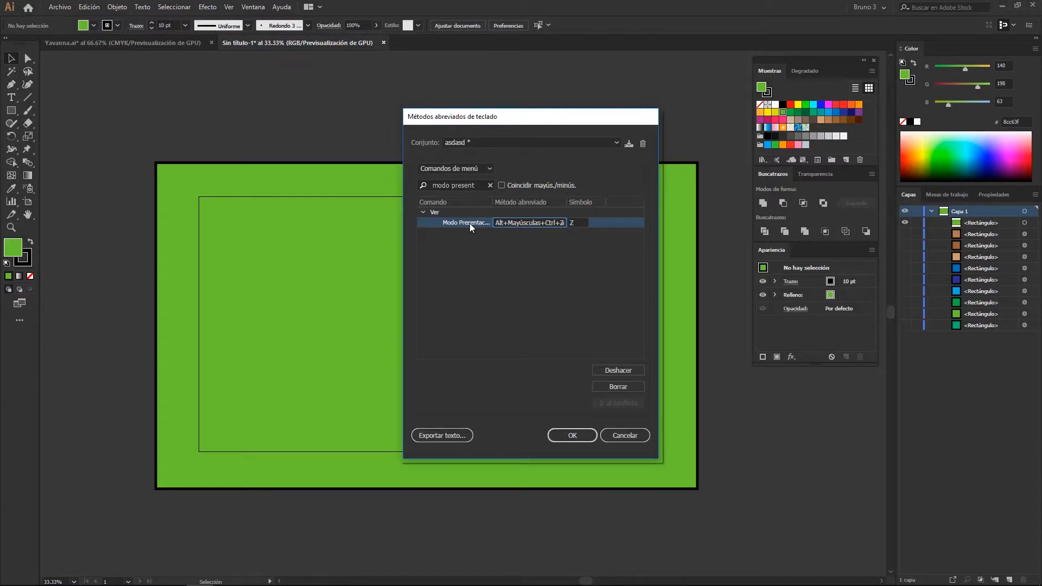
left_click(541, 242)
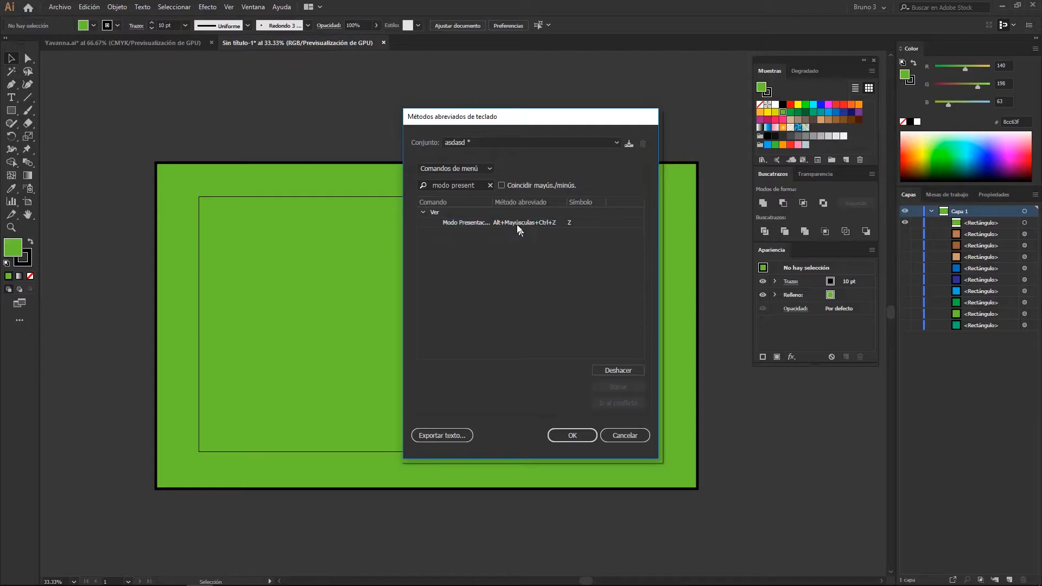
left_click(573, 436)
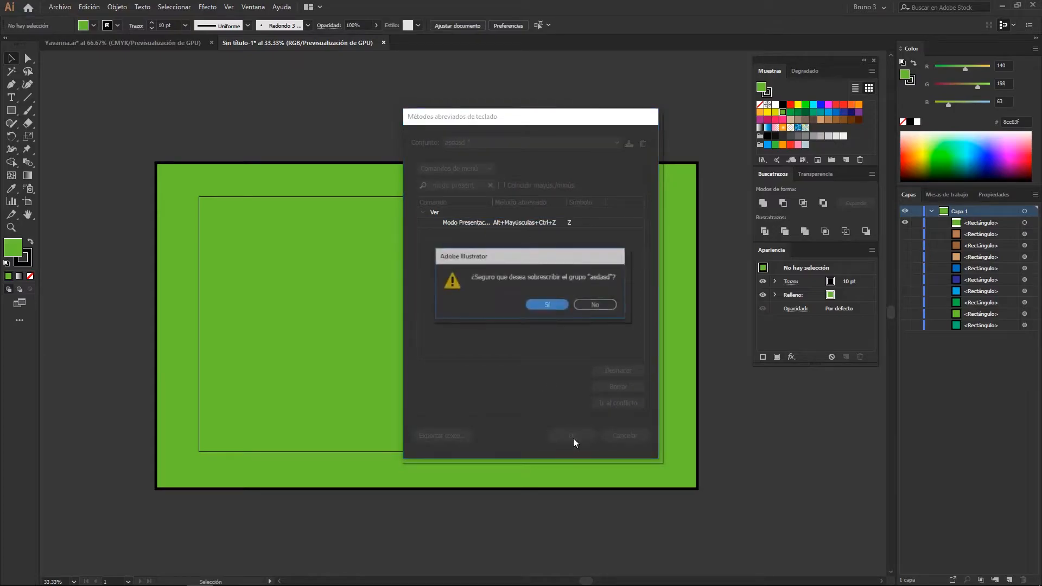
left_click(548, 305)
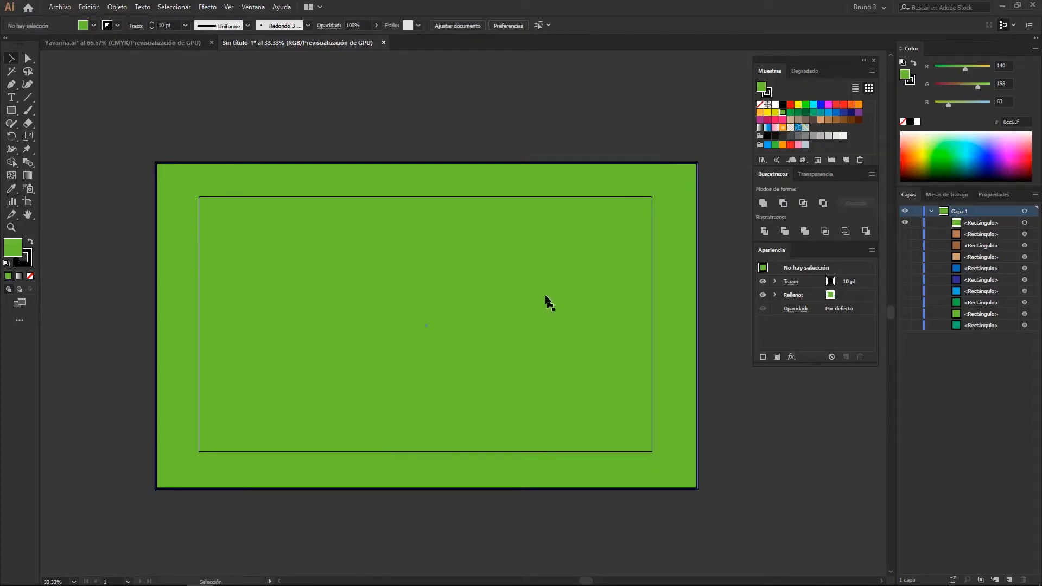
View the artboard in Presentation Mode and return to the full workspace
left_click(229, 8)
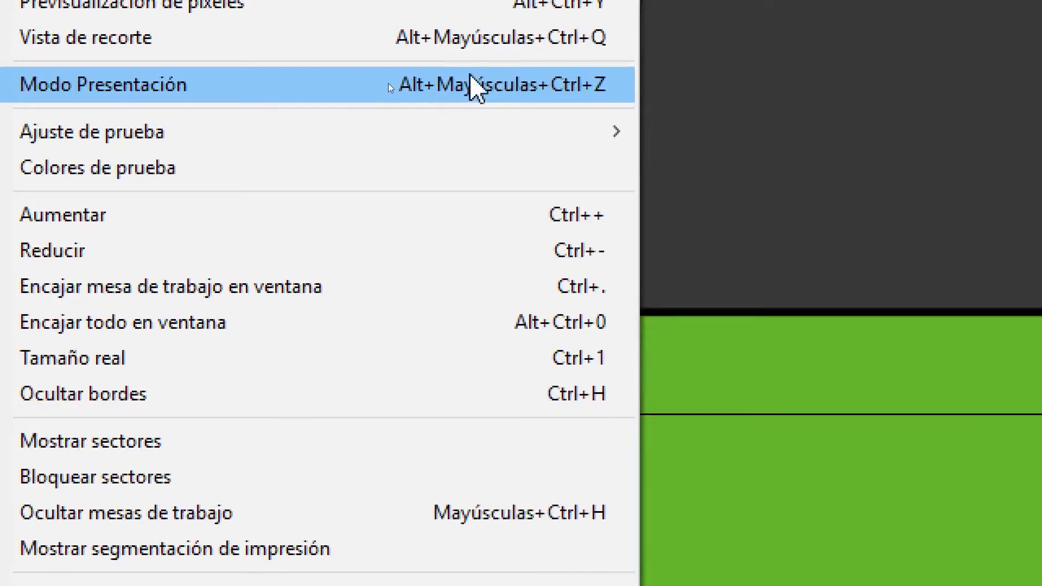
left_click(739, 111)
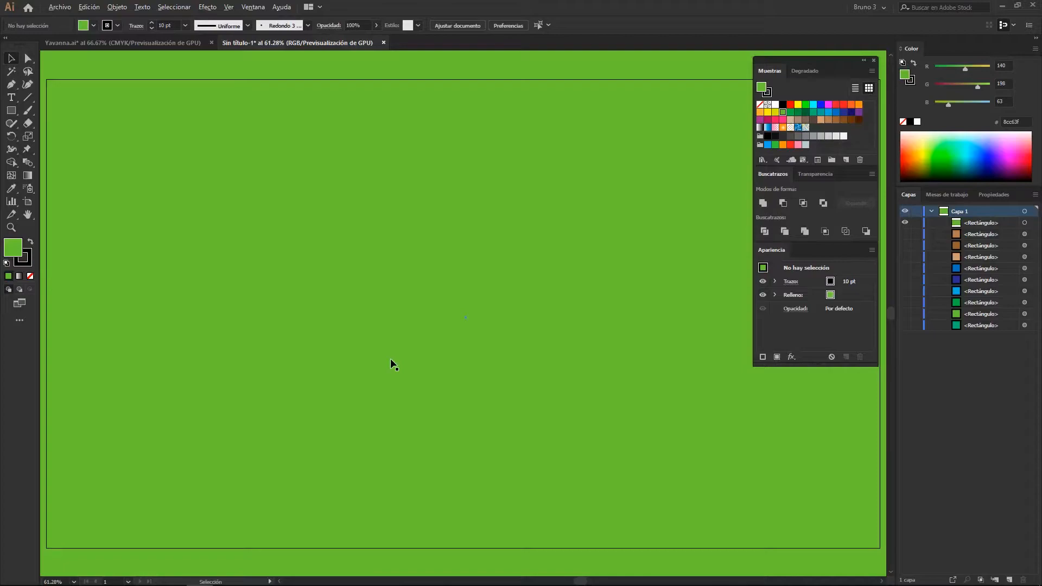
scroll(390, 358, "down", 2)
left_click_drag(377, 342, 329, 322)
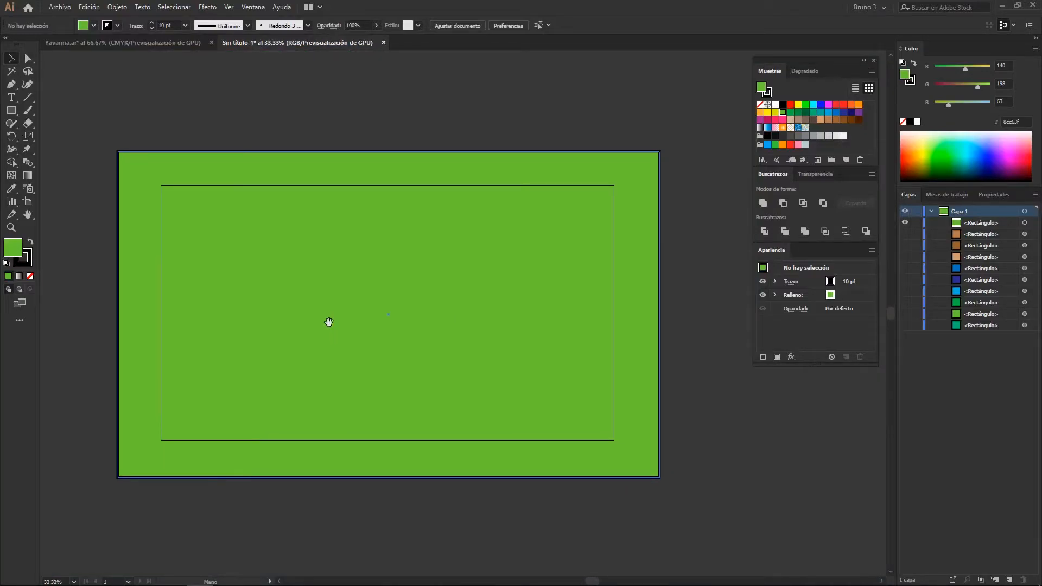
mouse_move(321, 397)
left_mouse_down()
mouse_move(352, 391)
mouse_move(329, 395)
left_mouse_up()
left_click_drag(394, 341, 434, 362)
left_click_drag(420, 141, 409, 156)
left_click(320, 279)
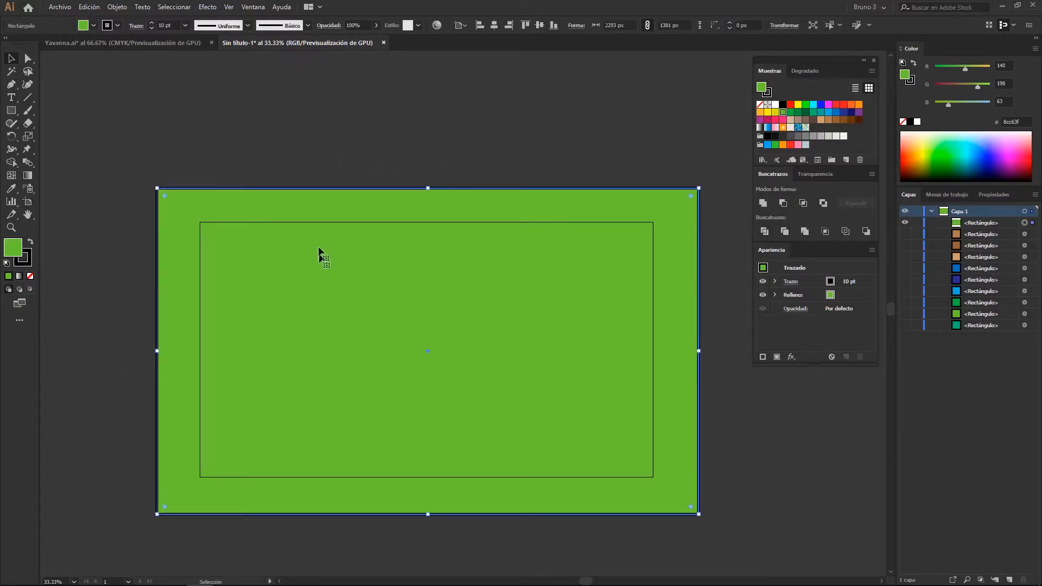
left_click(242, 111)
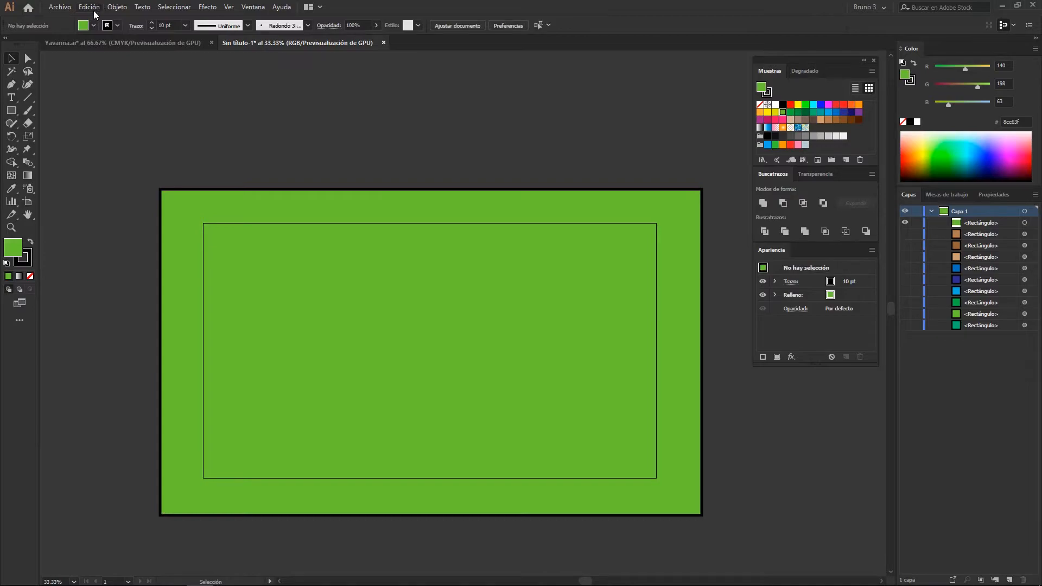
Open the keyboard shortcut settings and search the menu commands for "modo pres"
left_click(90, 7)
left_click(177, 317)
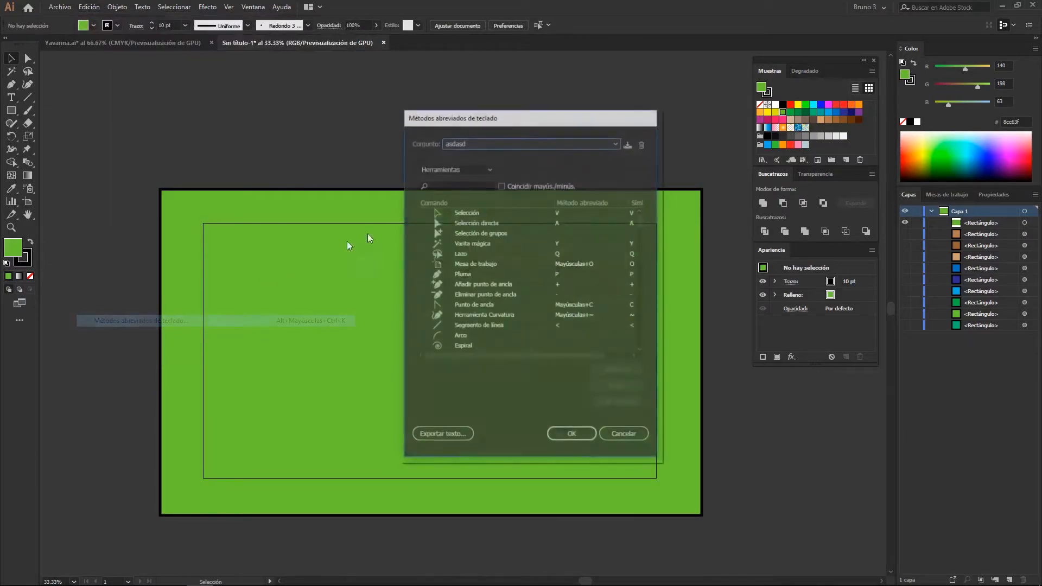
left_click(454, 170)
left_click(456, 174)
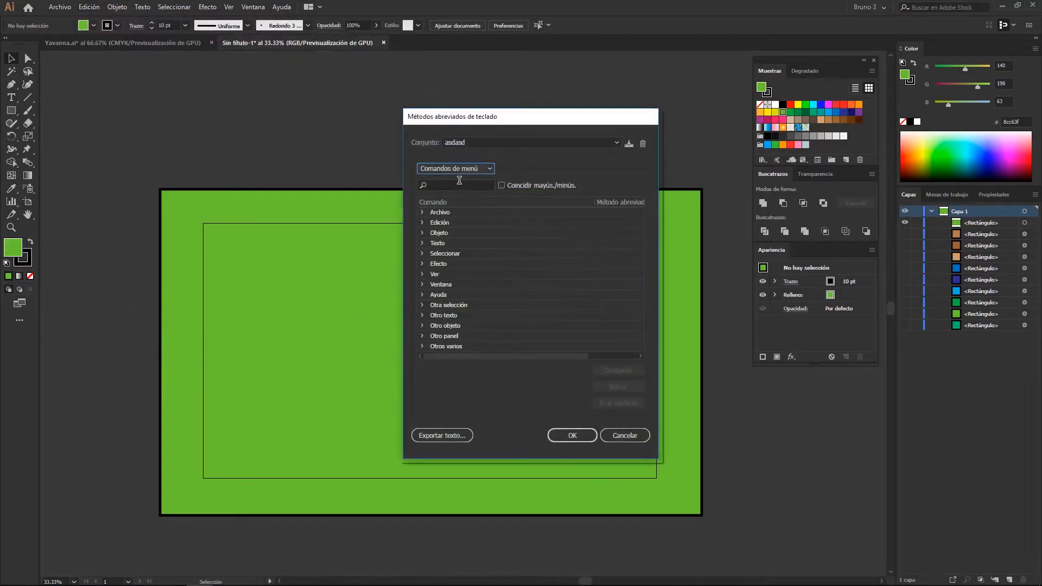
type("modo pres")
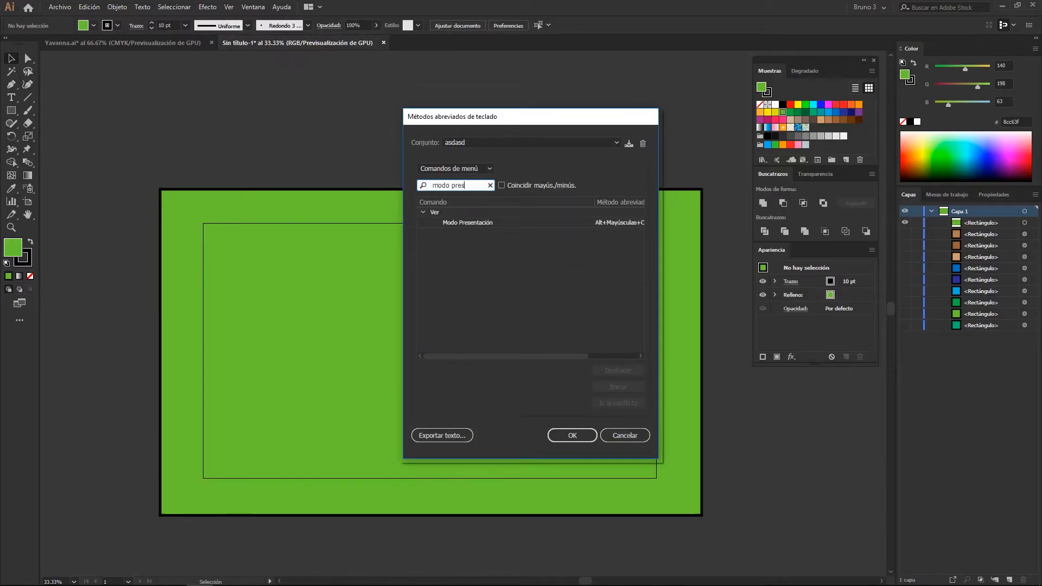
left_click_drag(598, 200, 517, 200)
Replace the Presentation Mode shortcut with Ctrl+Y and go to the conflicting command
left_click(536, 220)
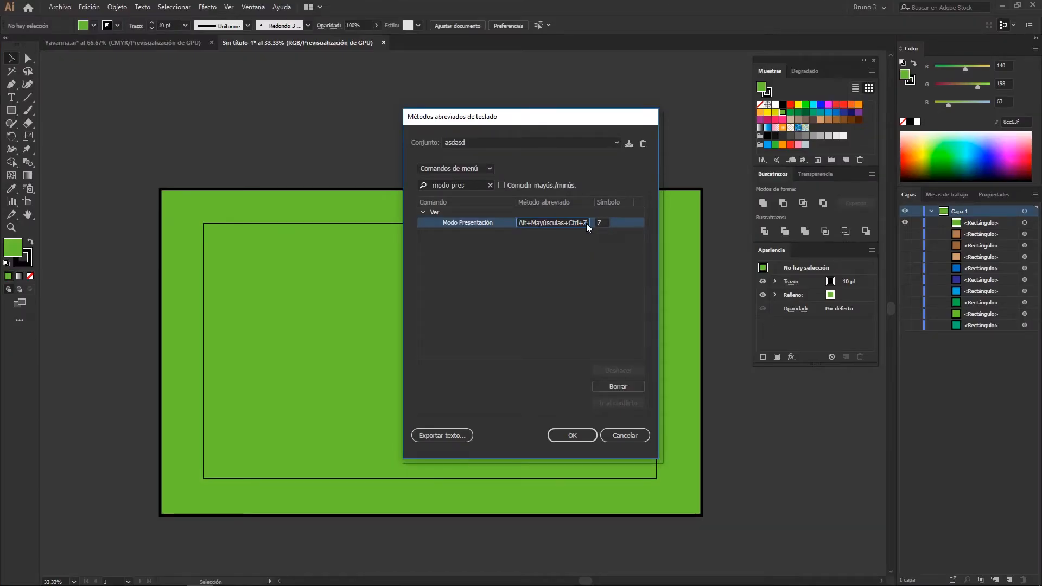
left_click(589, 224)
left_click(465, 222)
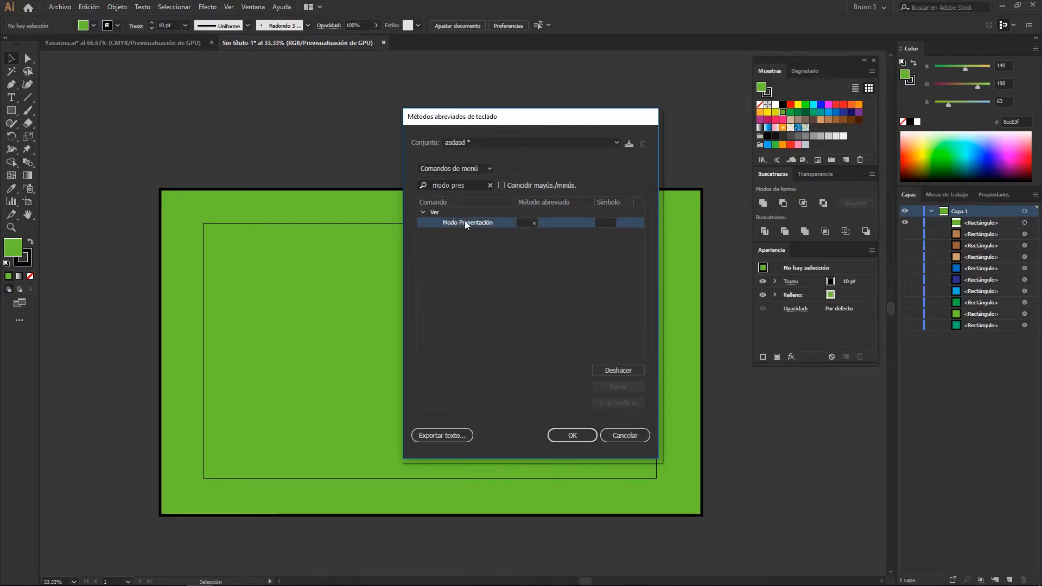
left_click(526, 223)
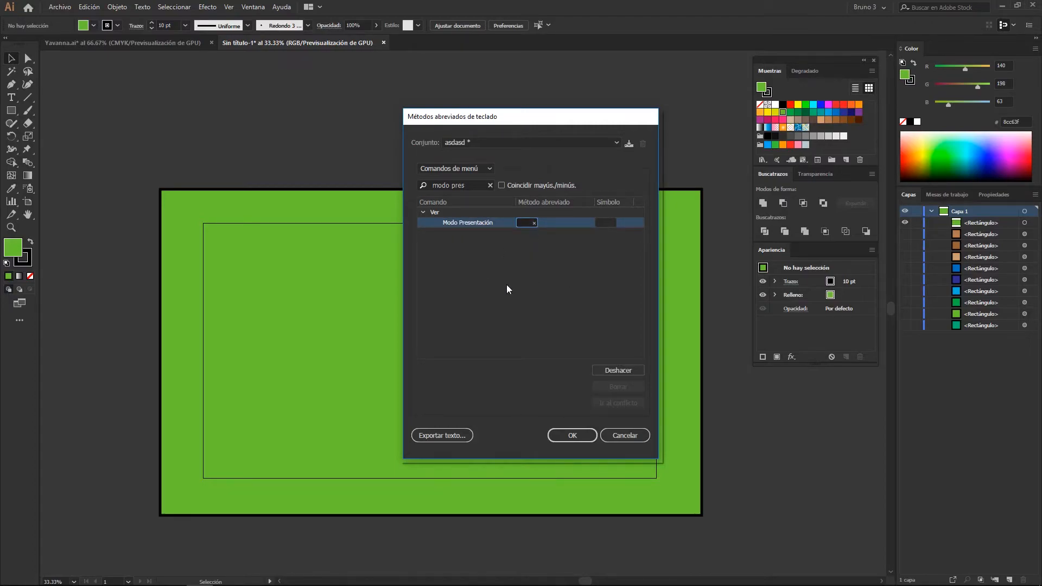
key("ctrl+y")
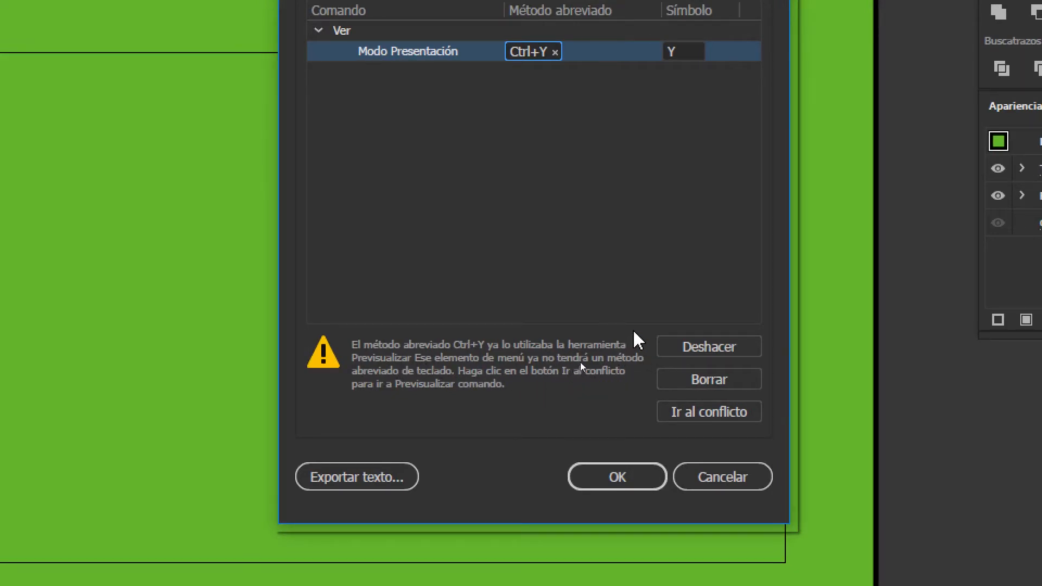
left_click(674, 411)
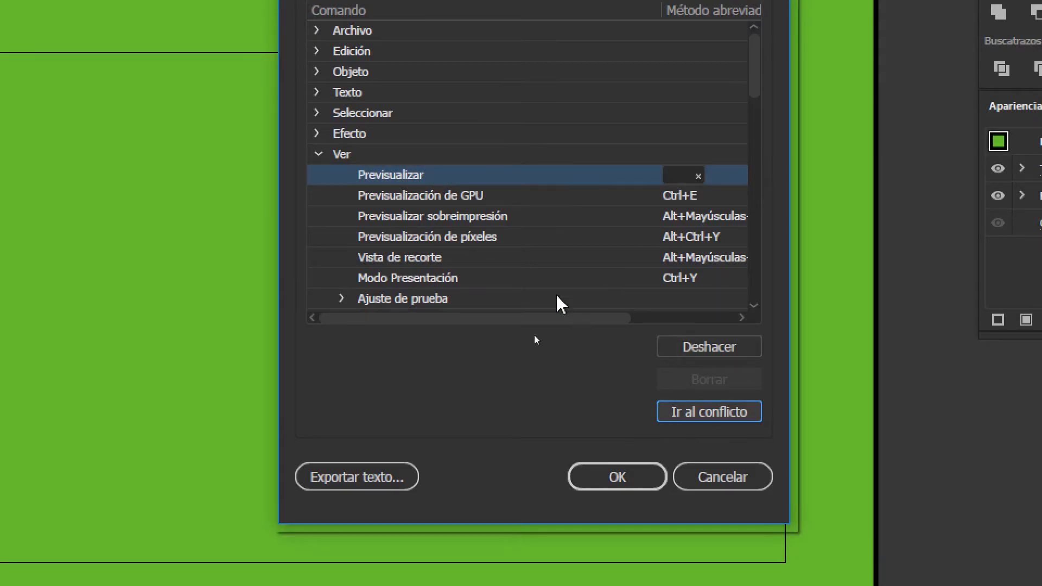
Search the menu commands for "modo pres" again and undo the Ctrl+Y assignment of Presentation Mode
left_click(399, 119)
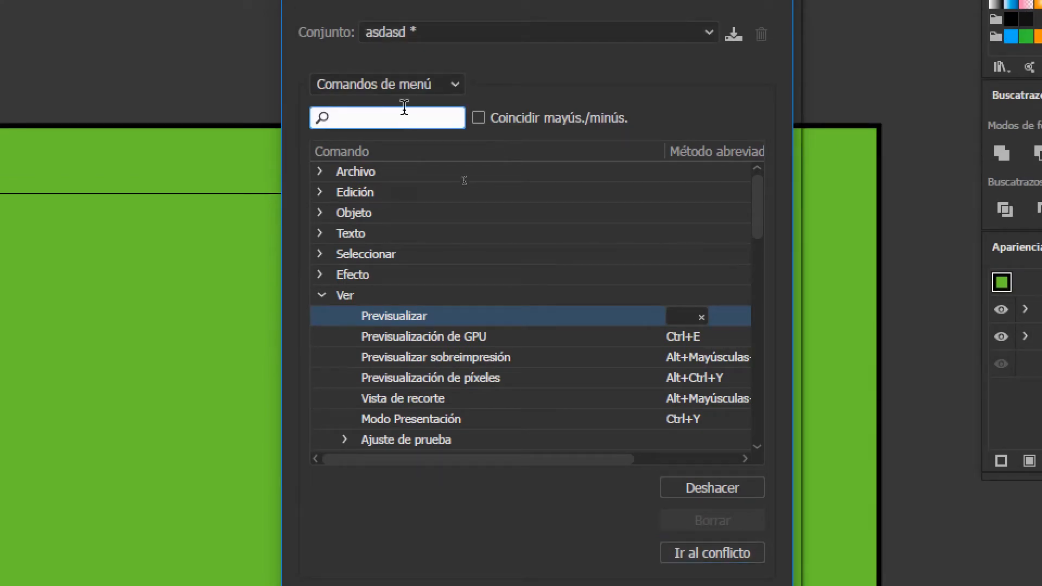
type("modo pres")
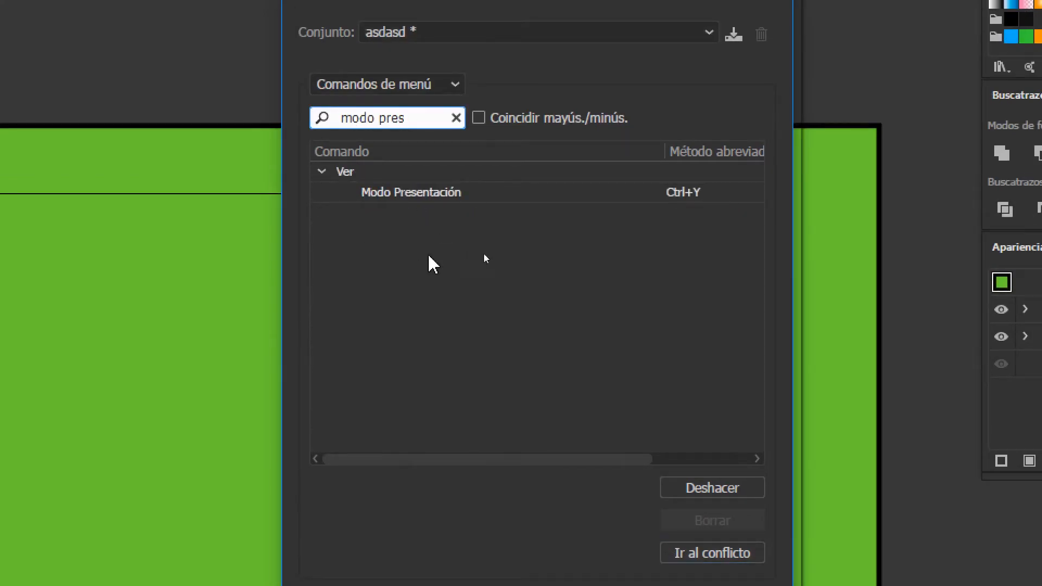
left_click(408, 252)
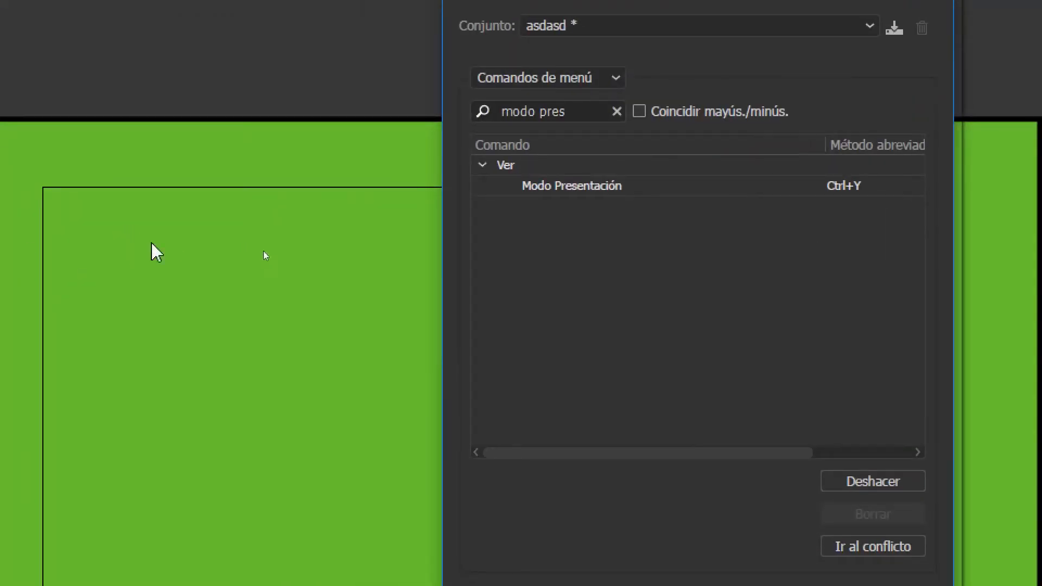
left_click(616, 186)
left_click_drag(826, 142, 696, 143)
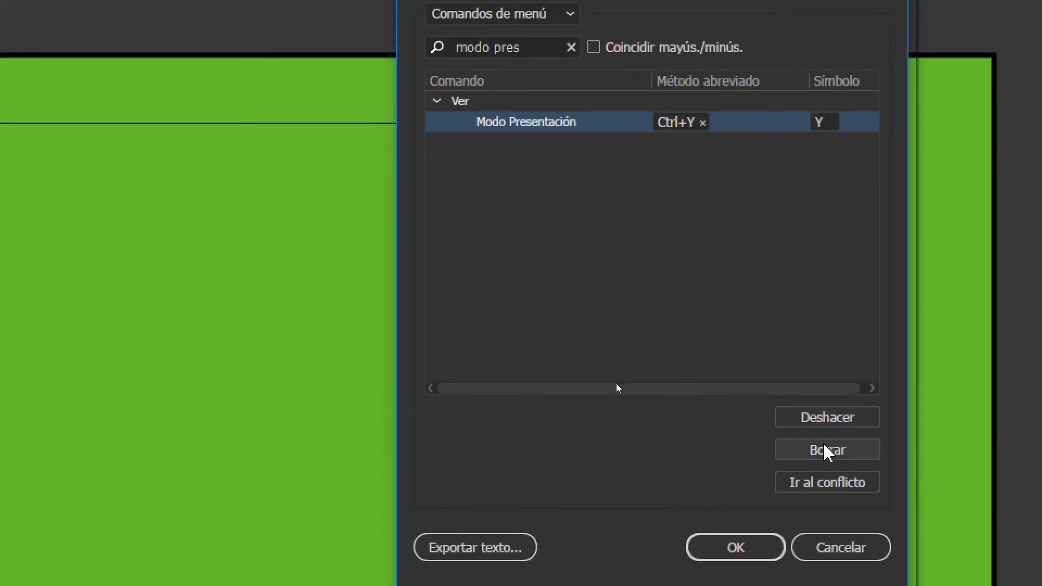
left_click(826, 417)
left_click(593, 247)
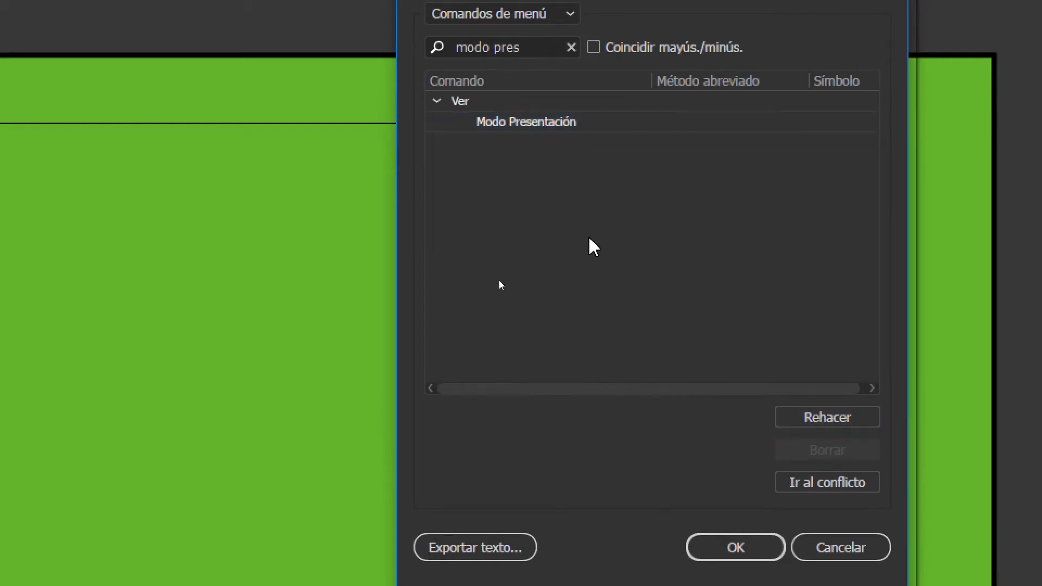
Search the menu commands for "previs" to check the Previsualizar shortcut, and decline overwriting the "asdasd" set
left_click(531, 120)
left_click(571, 48)
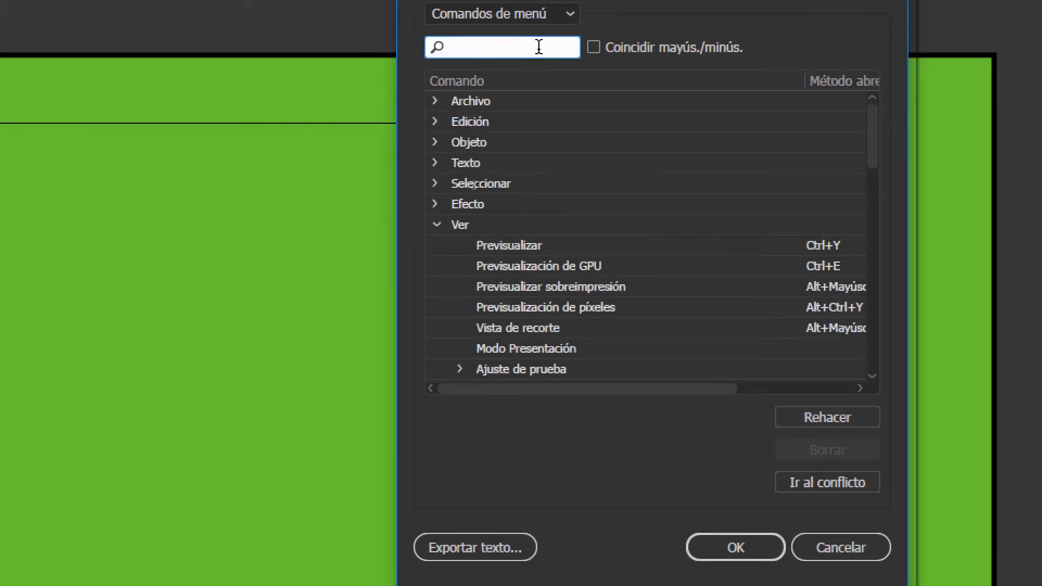
type("previs")
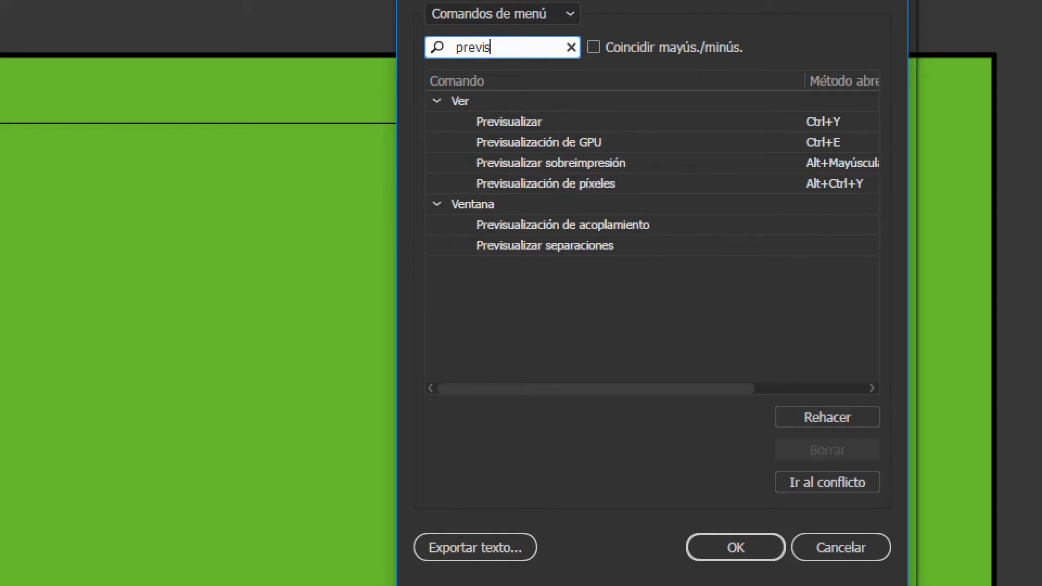
left_click(569, 127)
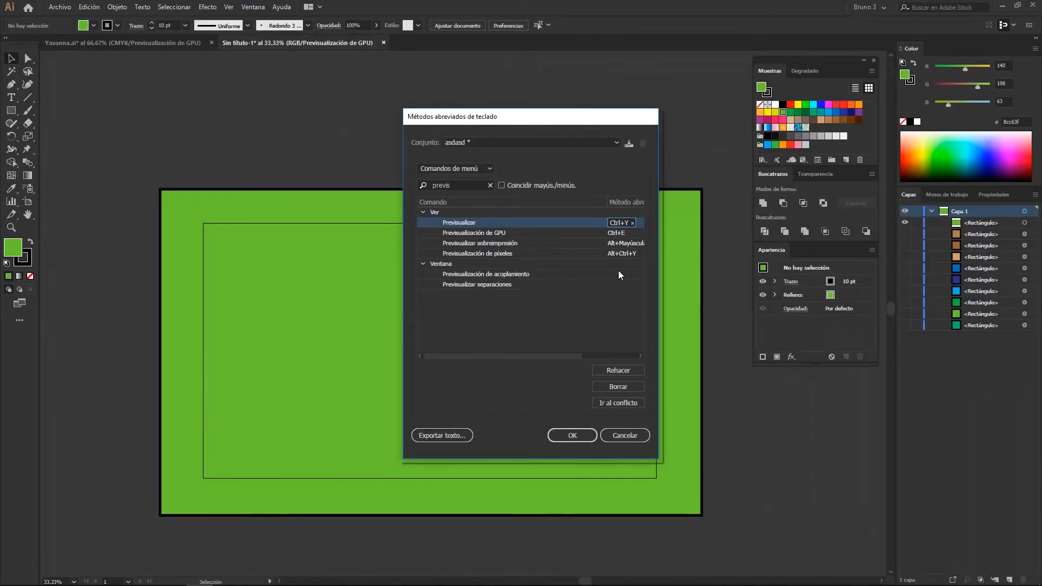
left_click(571, 434)
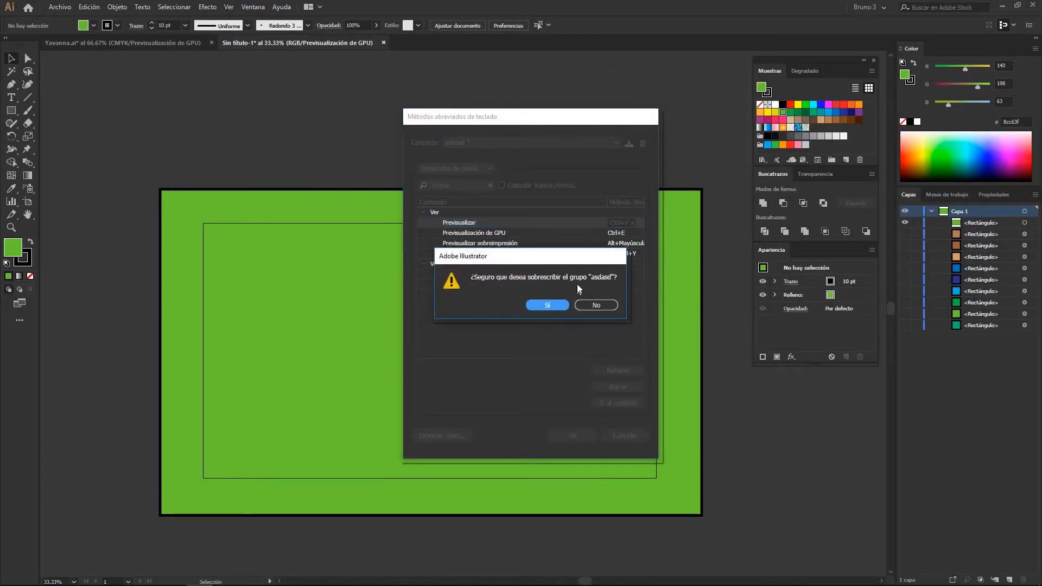
left_click(608, 304)
View the available shortcut sets and close the keyboard shortcut settings without saving
left_click(505, 141)
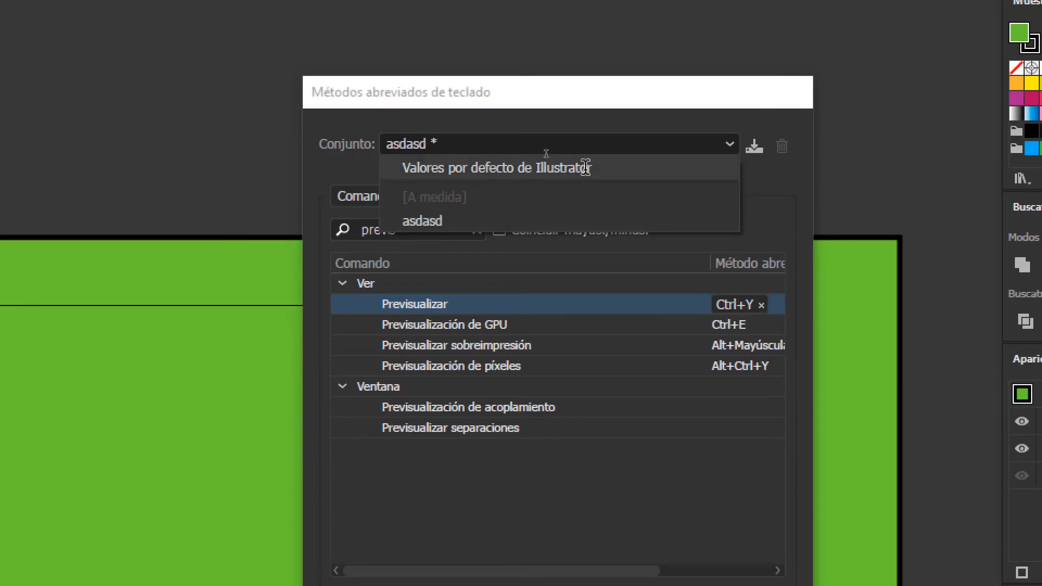
left_click(576, 146)
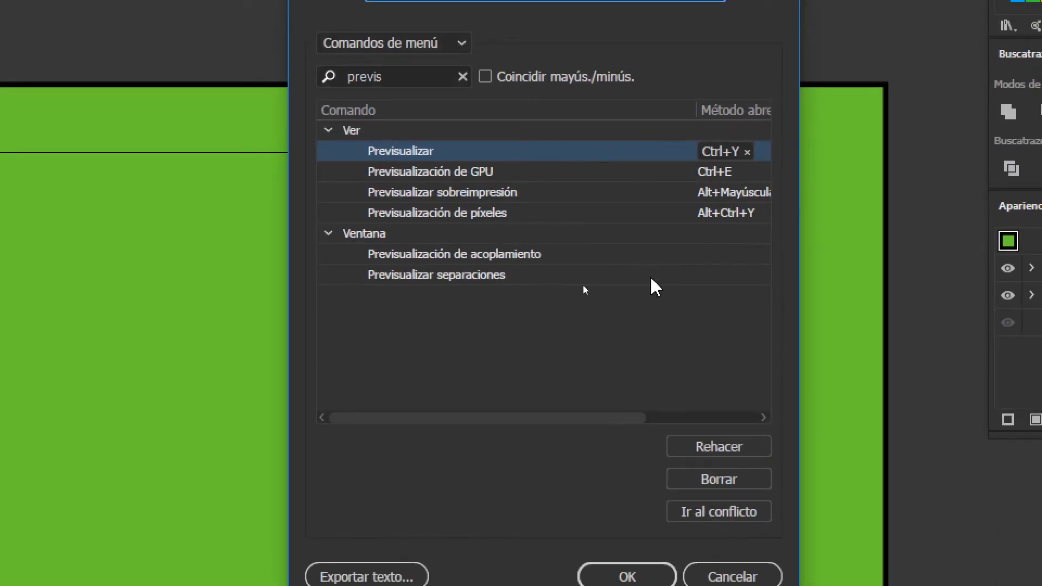
left_click(446, 0)
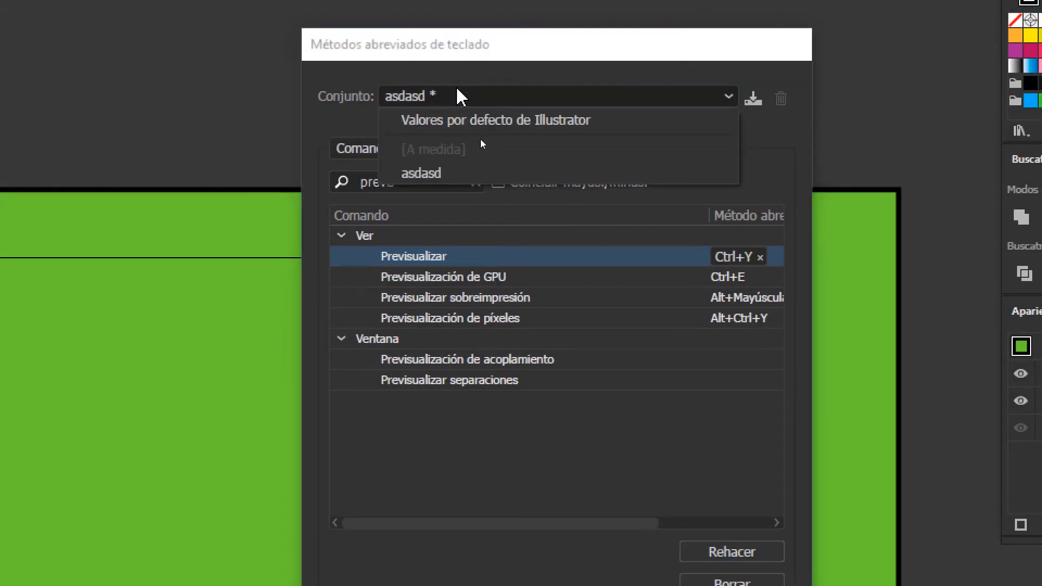
left_click(536, 82)
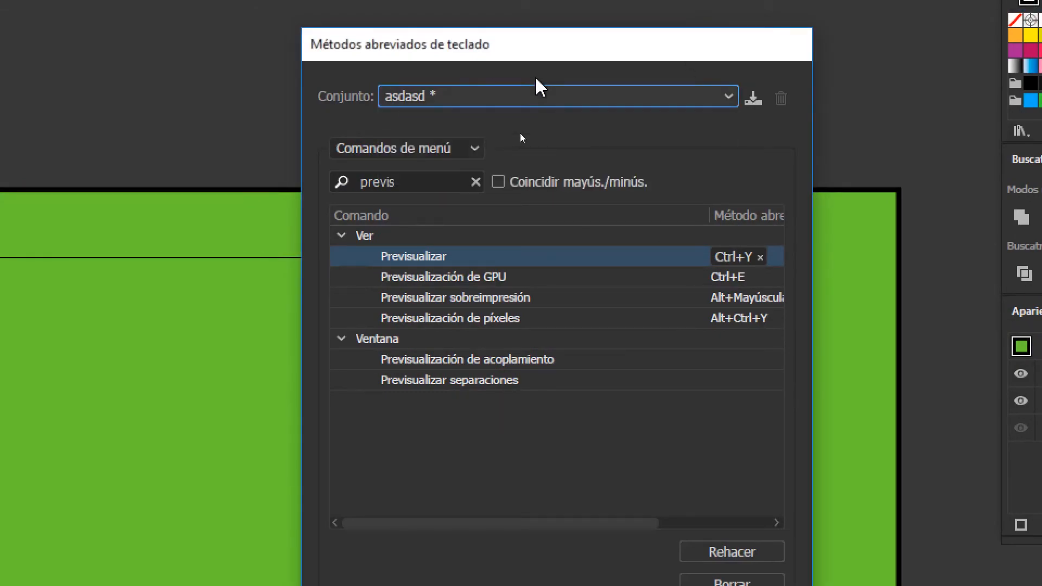
left_click(513, 96)
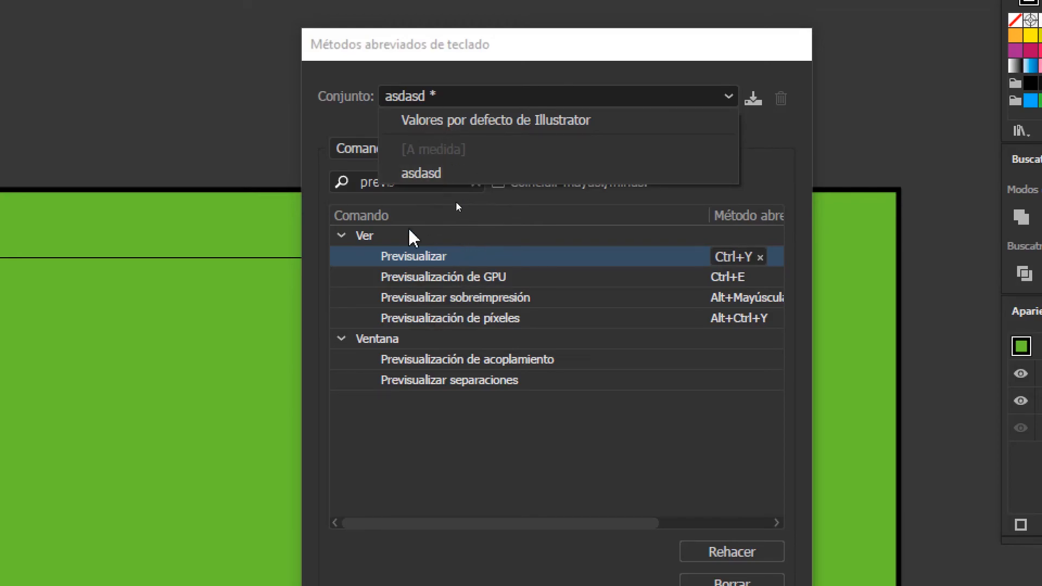
left_click(456, 100)
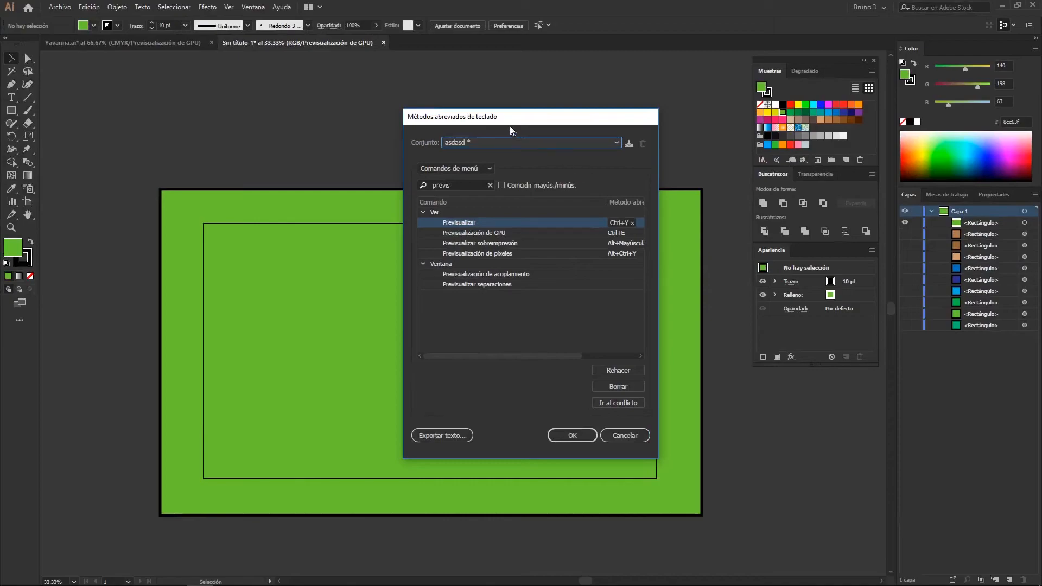
left_click_drag(509, 123, 466, 115)
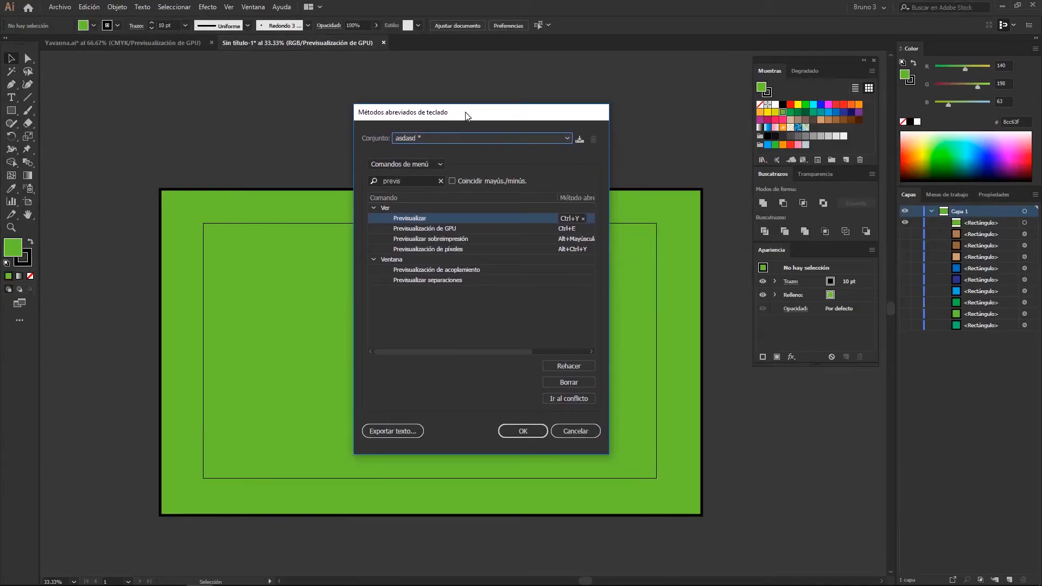
left_click(590, 431)
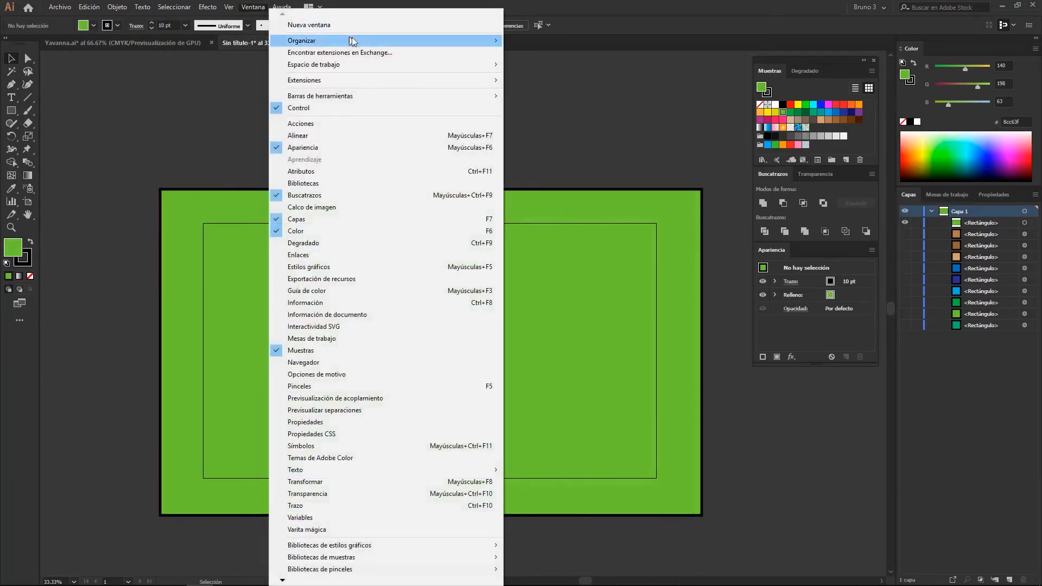
View the available workspaces and the options for resetting, creating and managing them
mouse_move(396, 64)
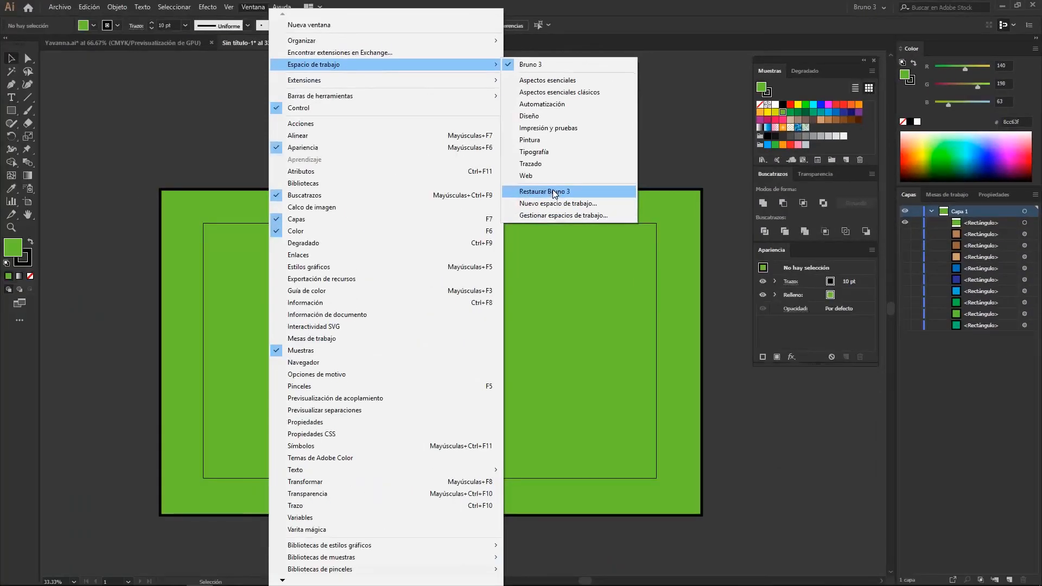
left_click(552, 190)
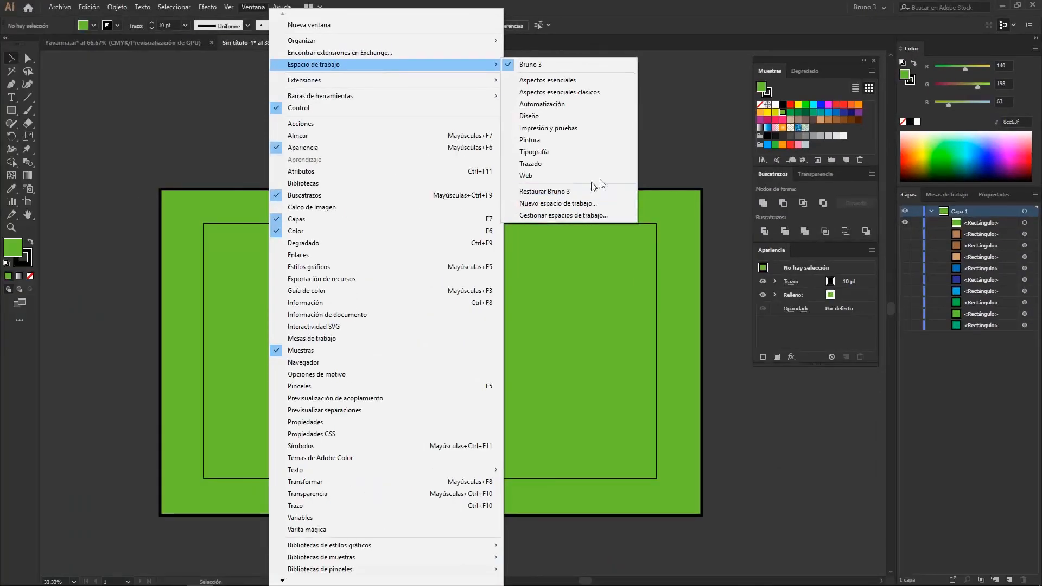
left_click_drag(653, 160, 624, 103)
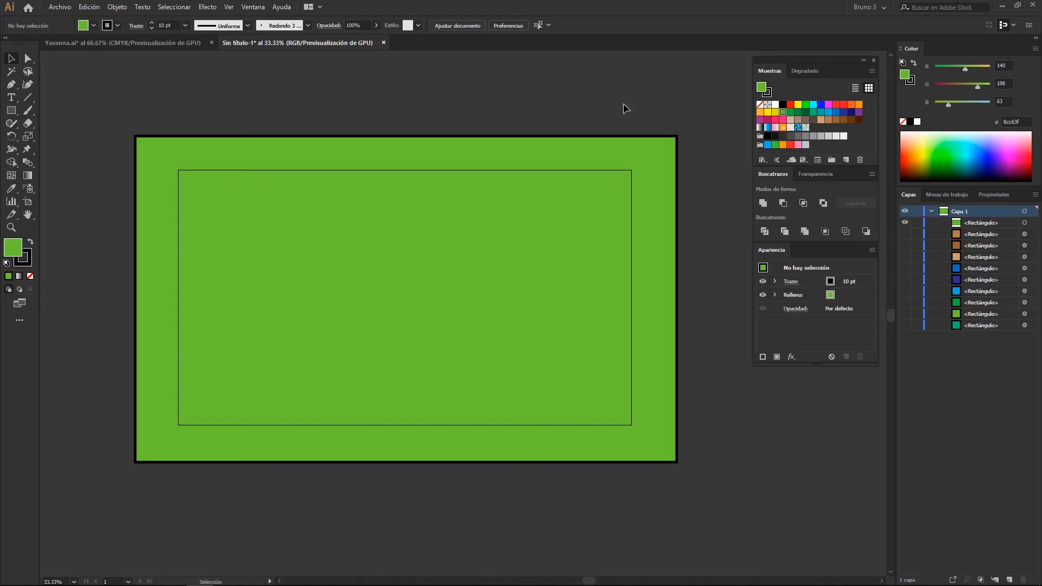
left_click_drag(561, 118, 555, 140)
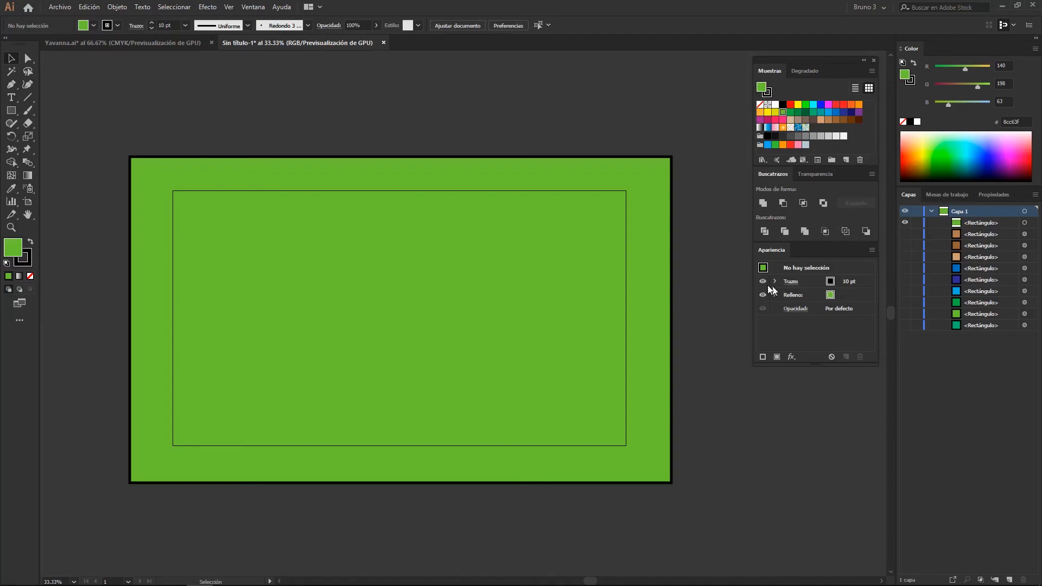
left_click_drag(460, 188, 479, 193)
left_click_drag(414, 104, 380, 115)
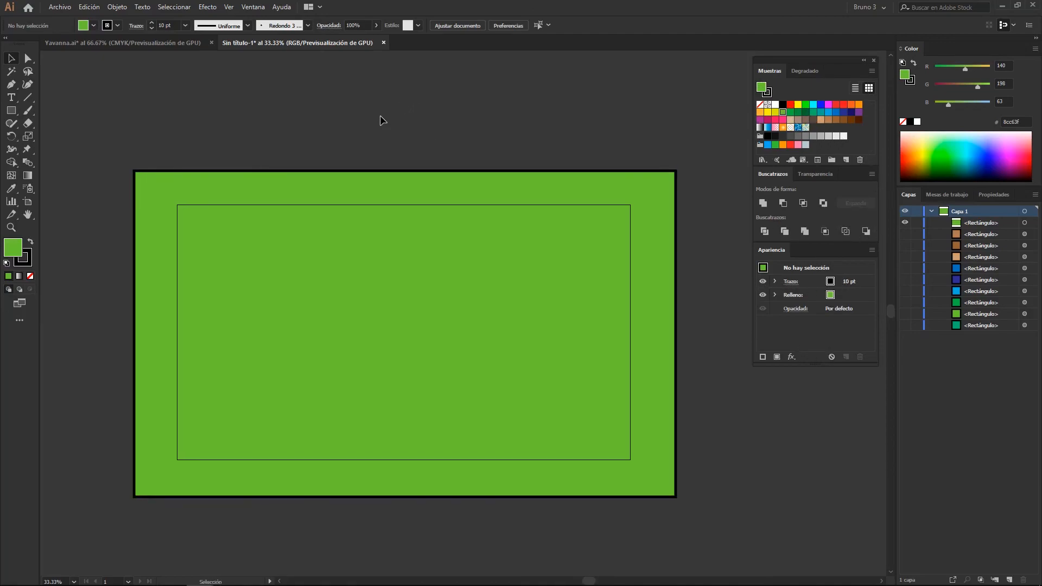